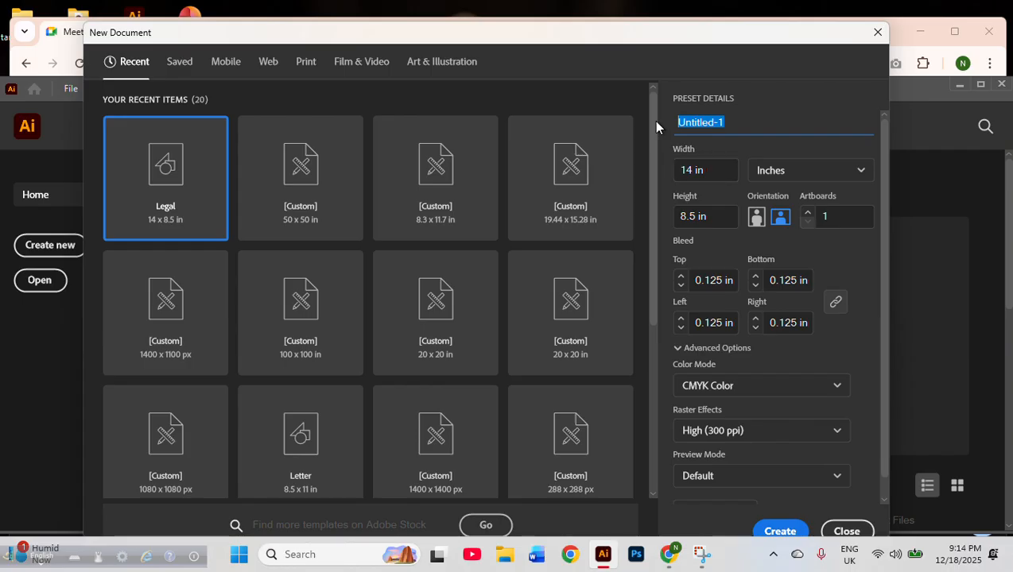
Switch to Chrome and search for "certificate design size" in a new tab, allowing the meeting's picture-in-picture this time
click(669, 554)
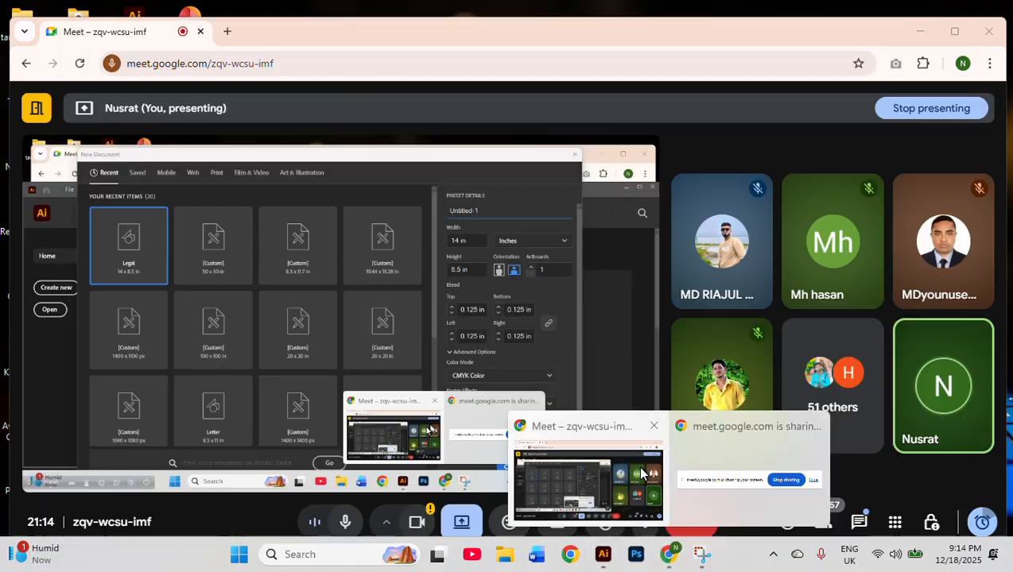
click(588, 477)
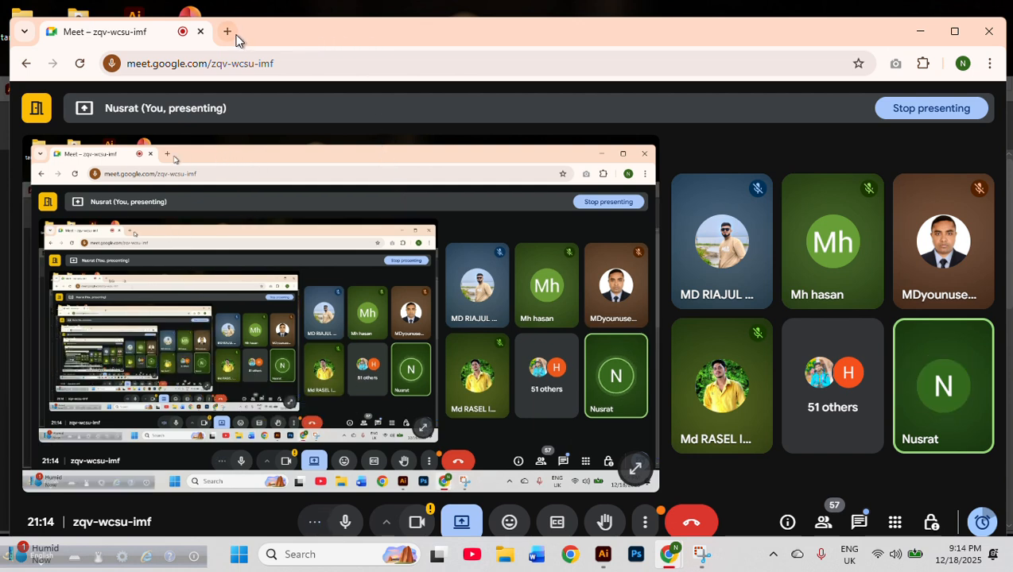
click(227, 32)
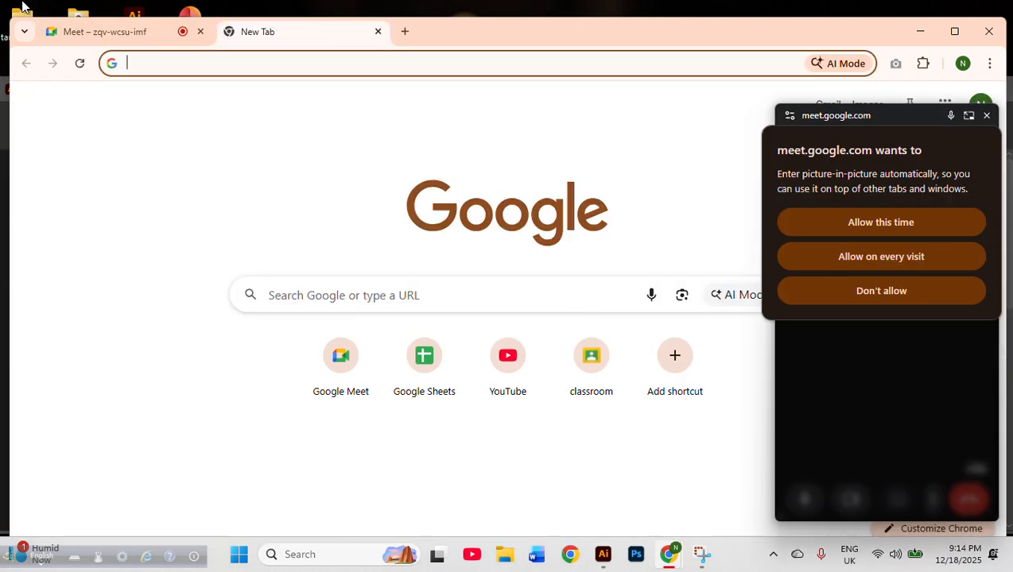
text(Cert)
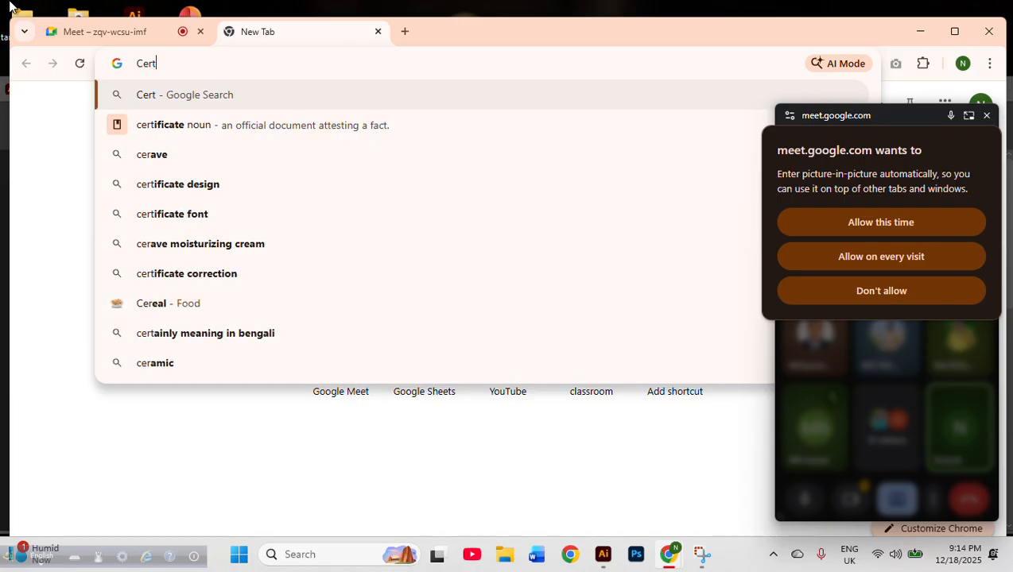
text(ificate)
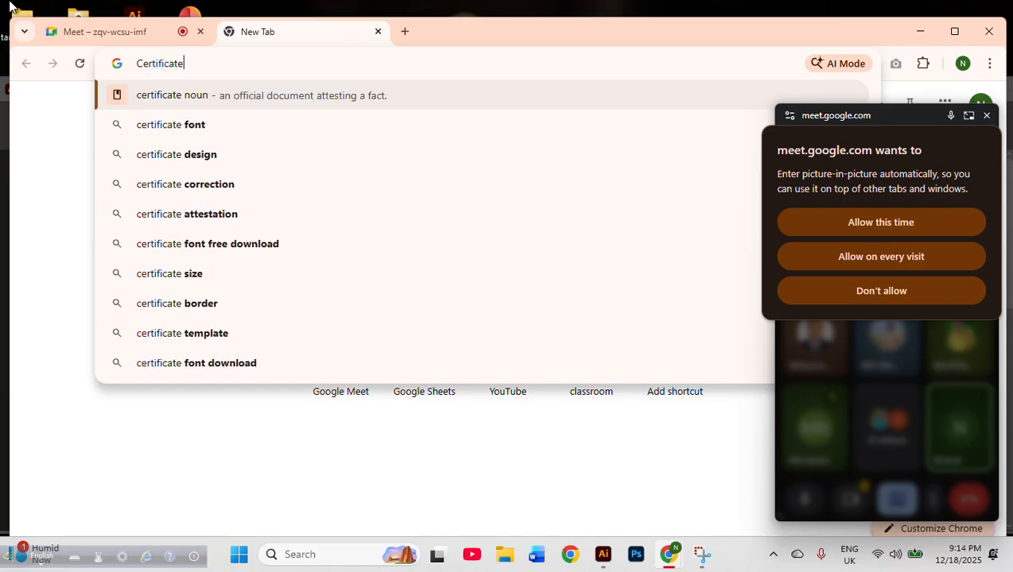
text( desi)
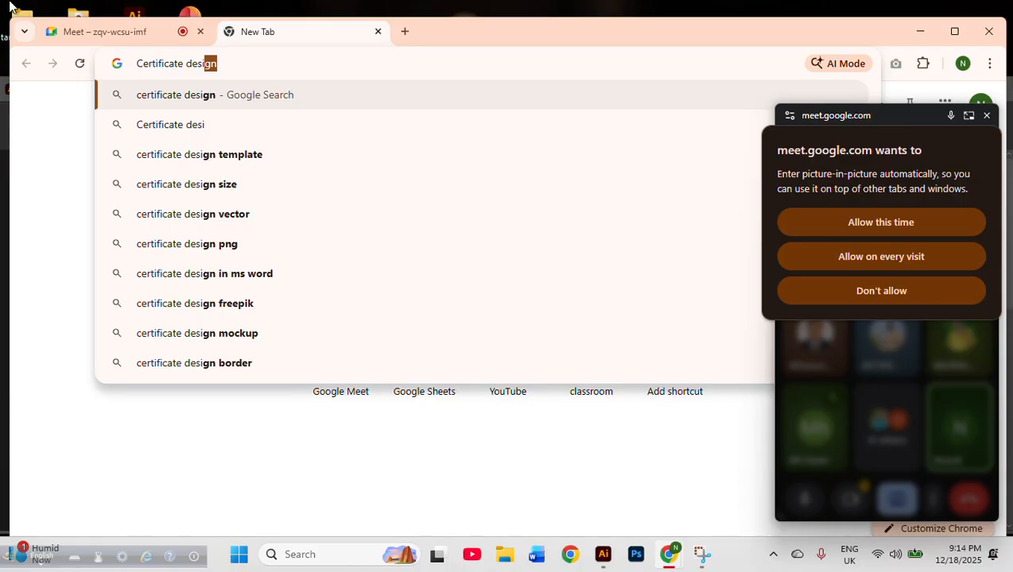
click(237, 183)
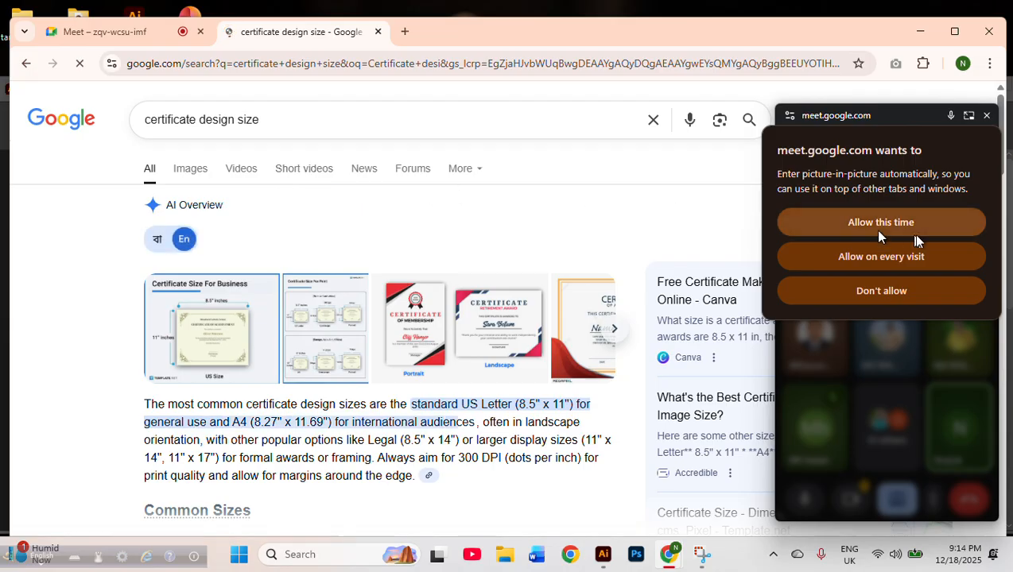
click(843, 221)
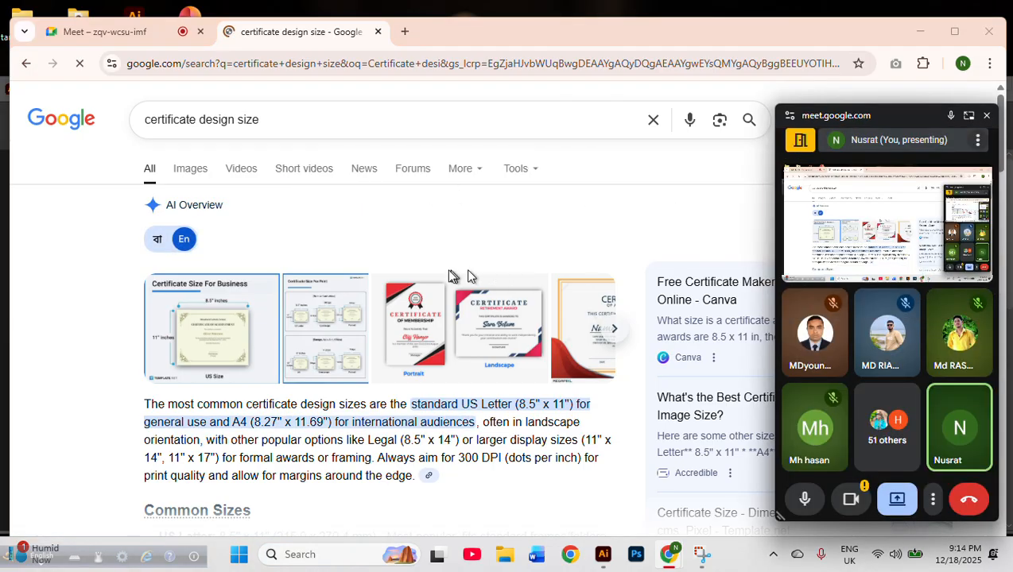
Open the template.net certificate sizes article from the search results and examine its standard size chart, dismissing the sign-in prompt
scroll(451, 274, down, 2)
scroll(358, 241, up, 2)
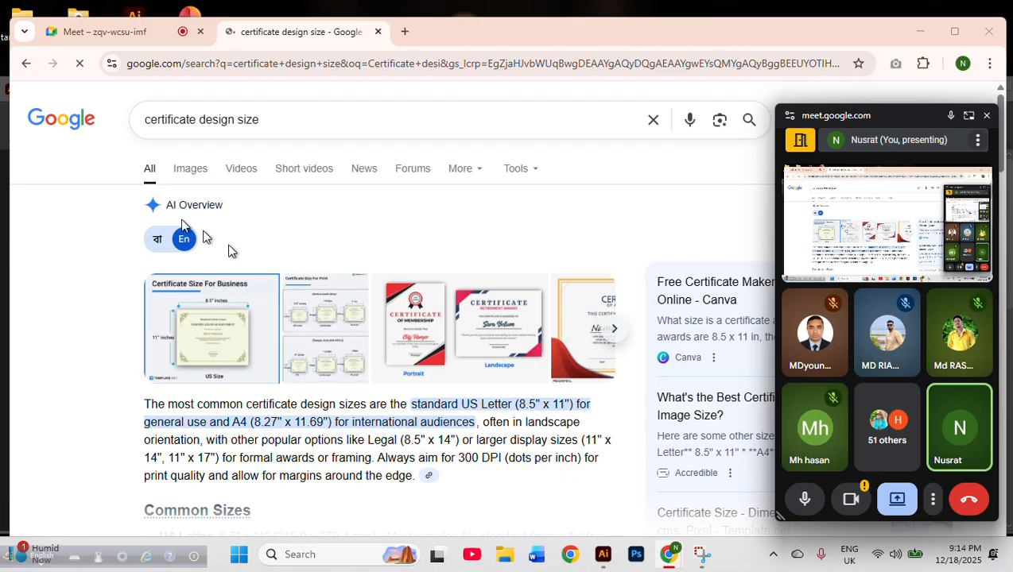
click(306, 310)
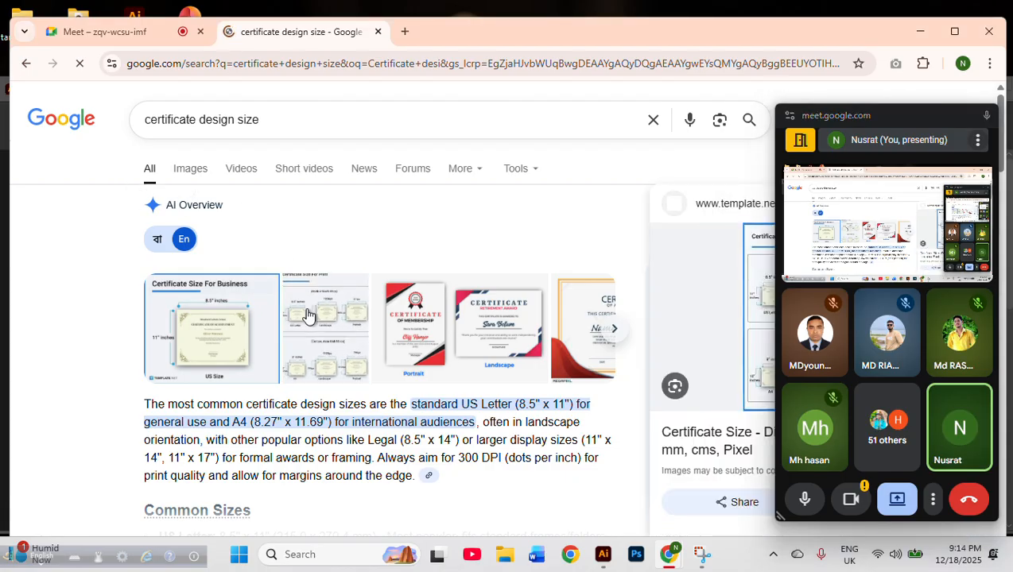
click(753, 326)
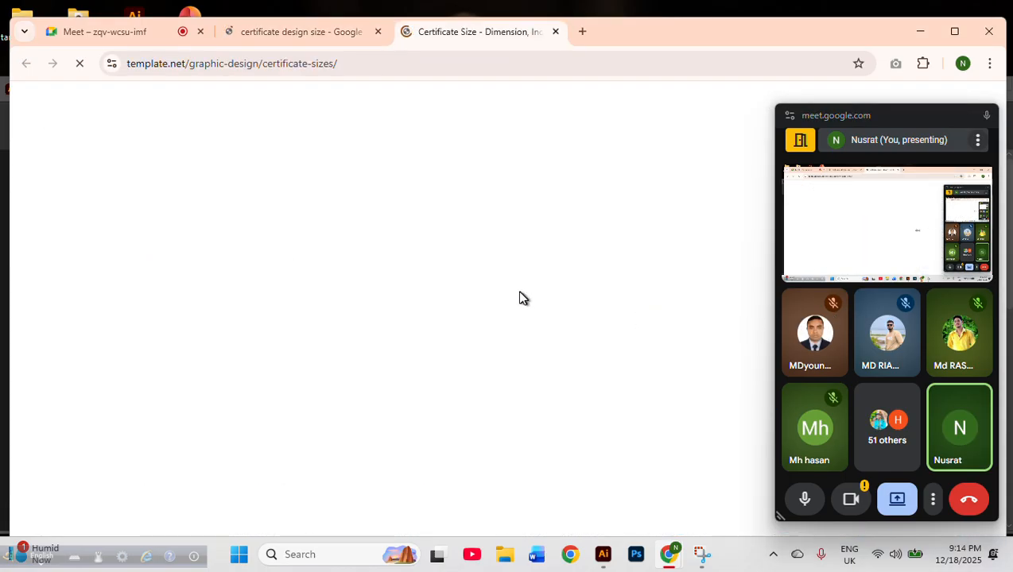
scroll(398, 276, down, 7)
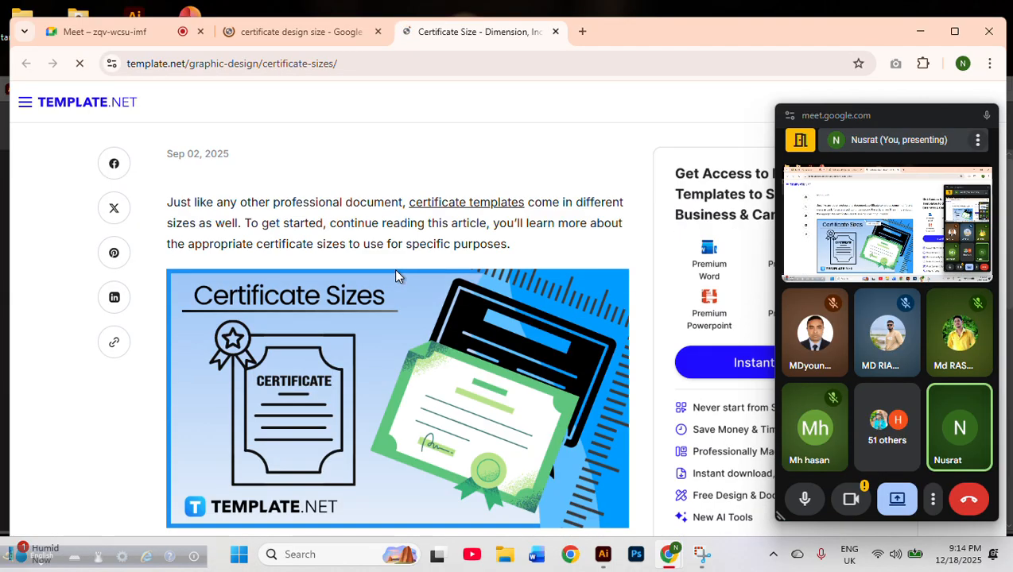
scroll(399, 276, down, 4)
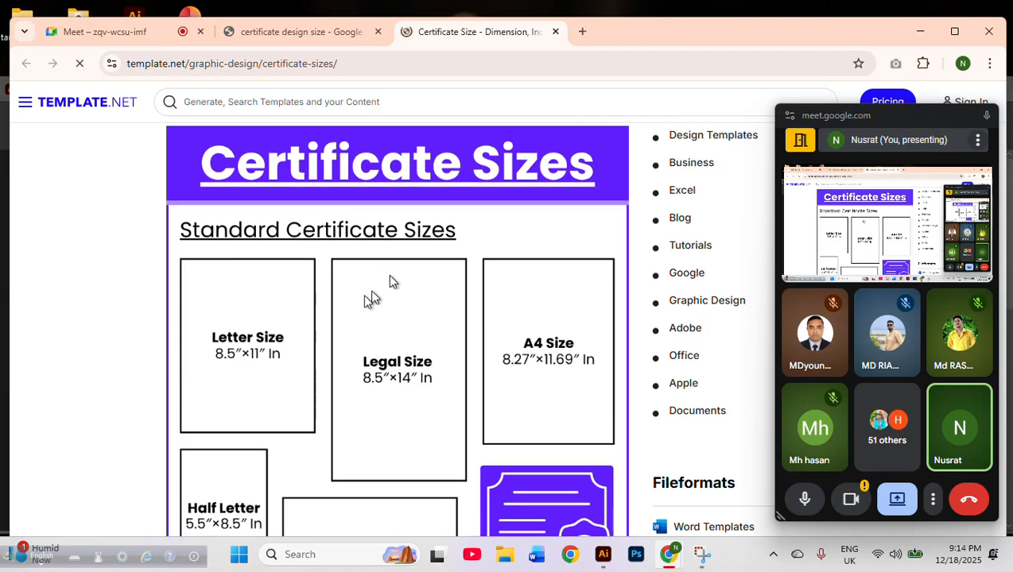
scroll(303, 304, down, 2)
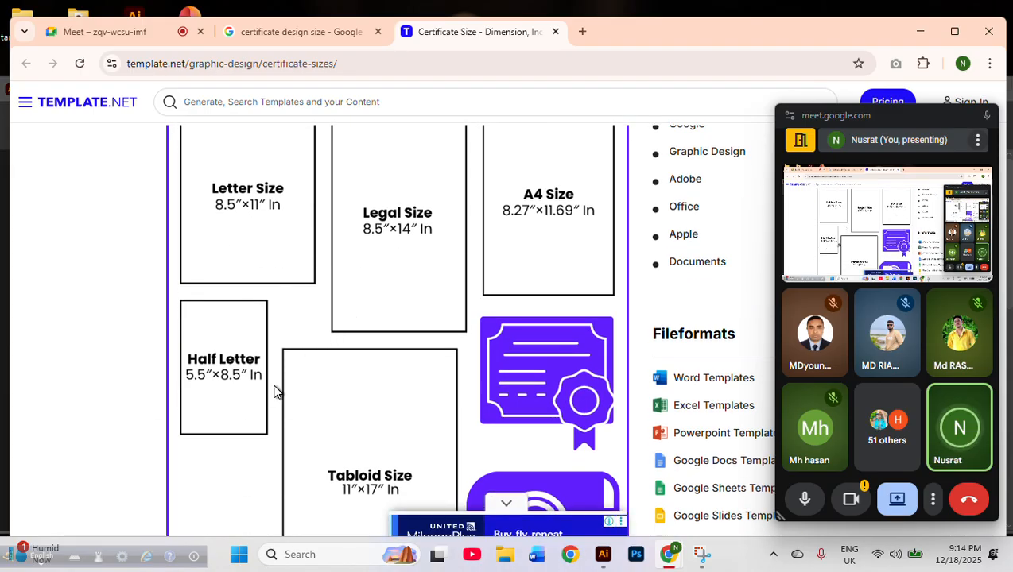
scroll(409, 346, down, 2)
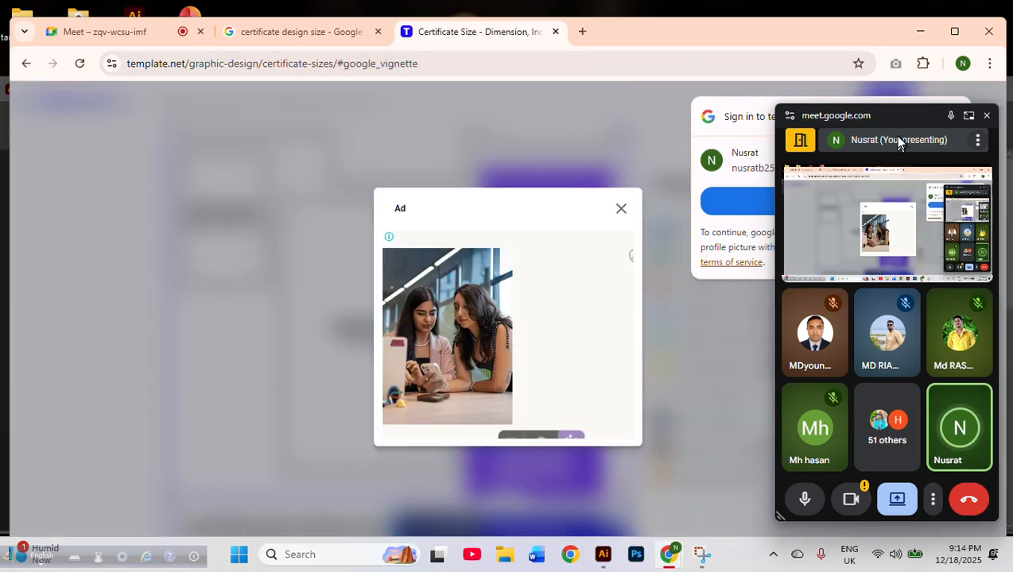
drag(889, 119, 892, 167)
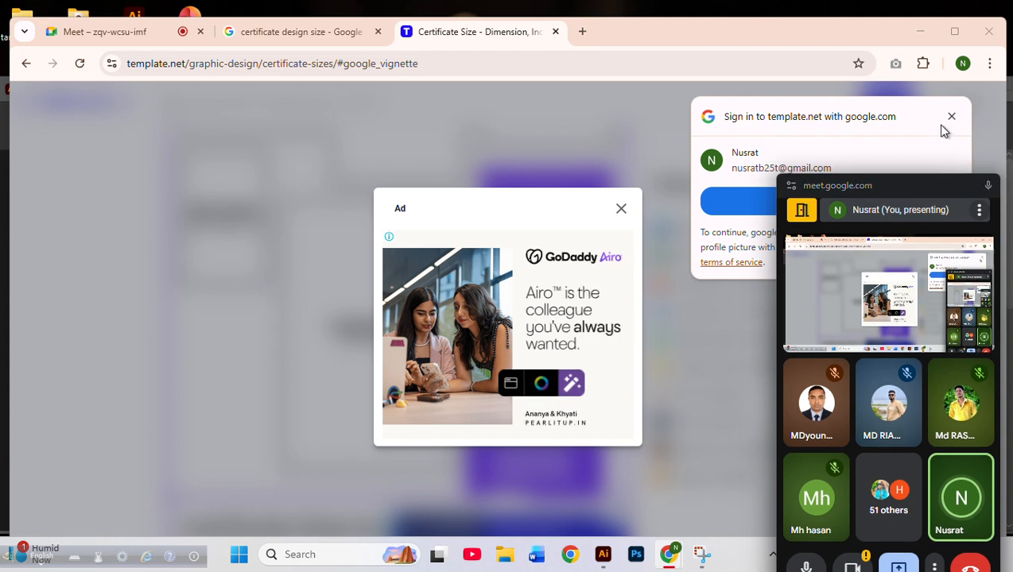
click(951, 117)
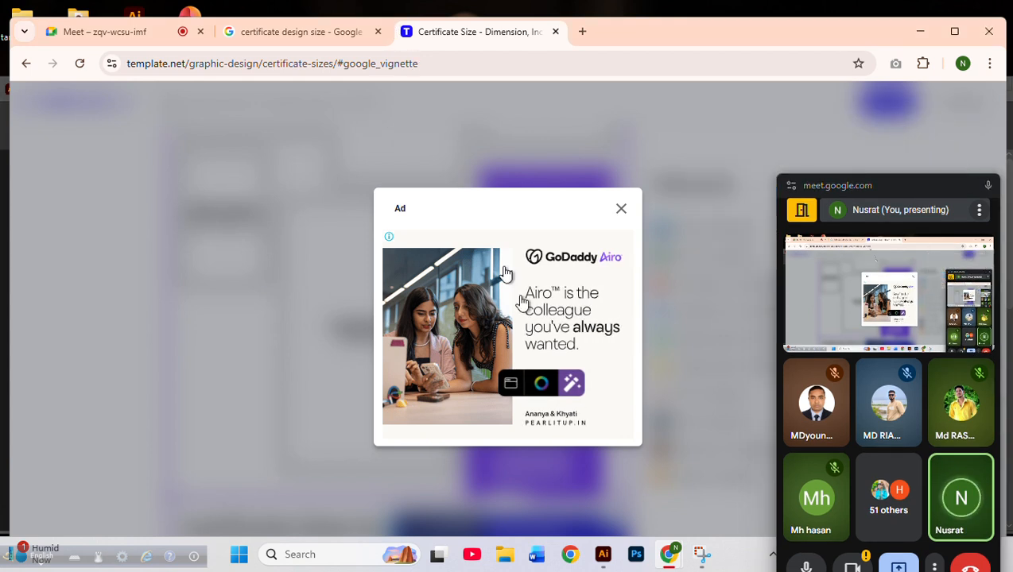
Return to Illustrator with the meeting window out of the way and create a landscape Legal document, 14 x 8.5 in, in CMYK Color
mouse_move(674, 559)
click(603, 554)
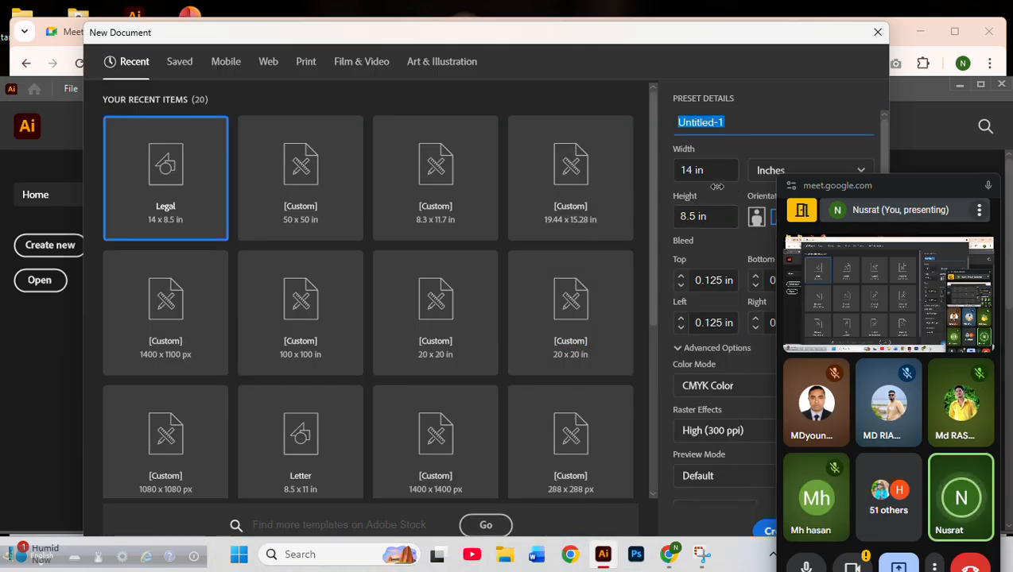
click(757, 119)
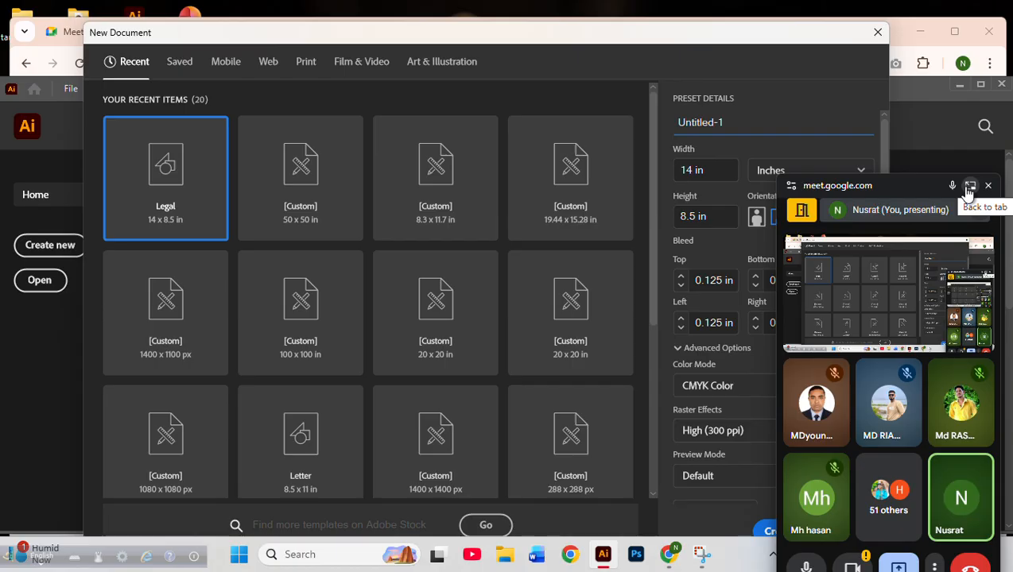
click(969, 193)
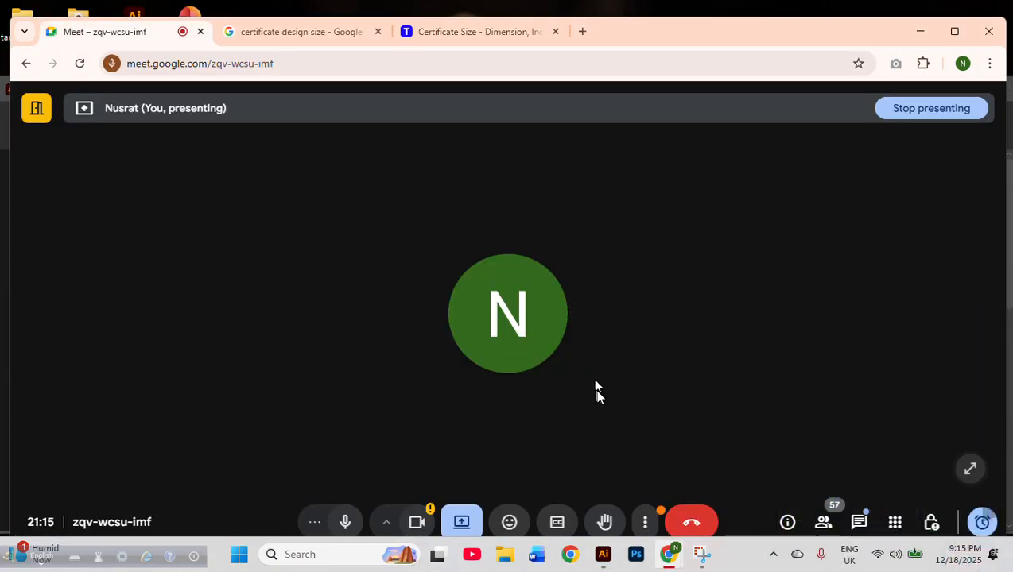
click(920, 31)
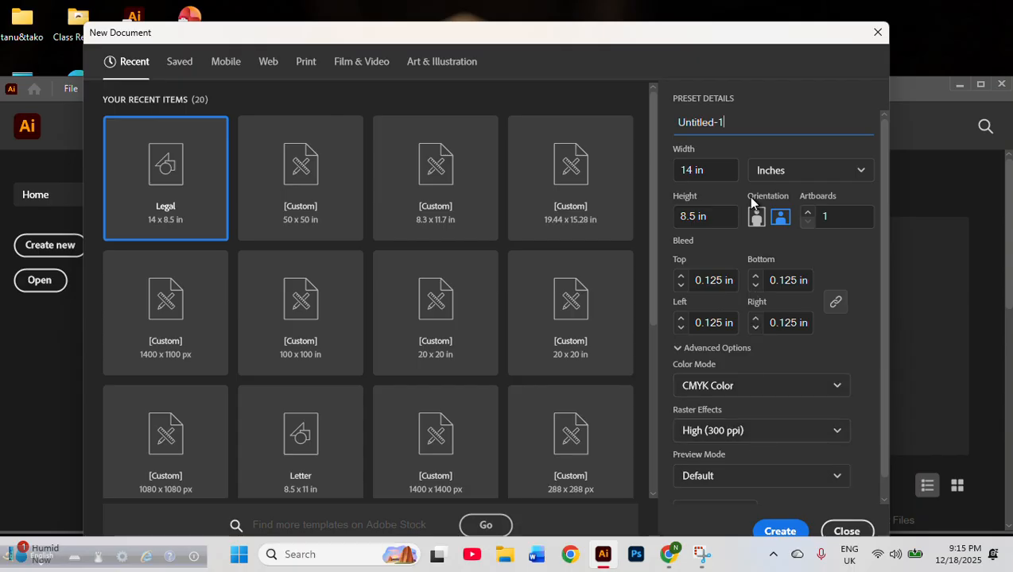
scroll(799, 453, down, 1)
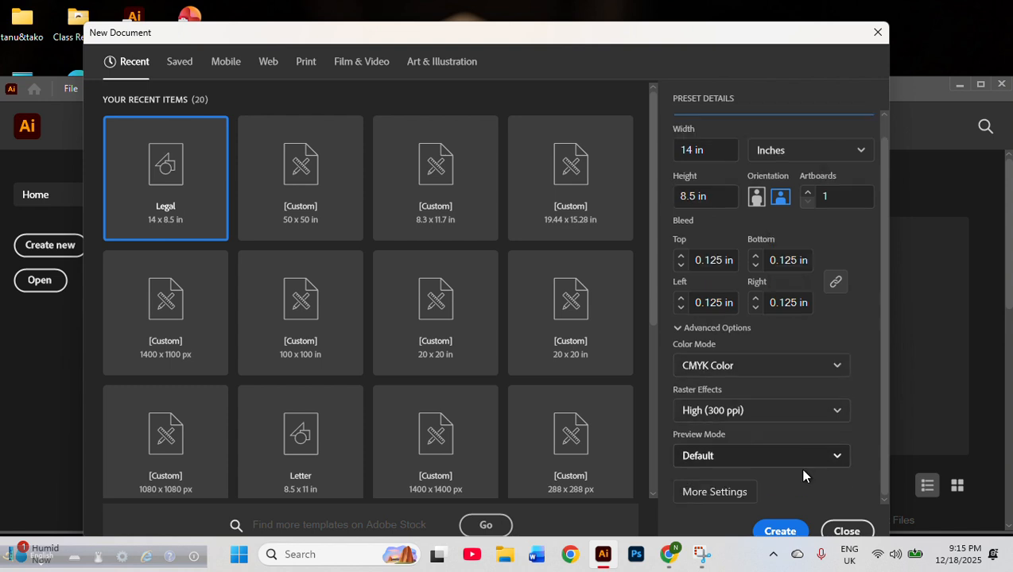
click(786, 529)
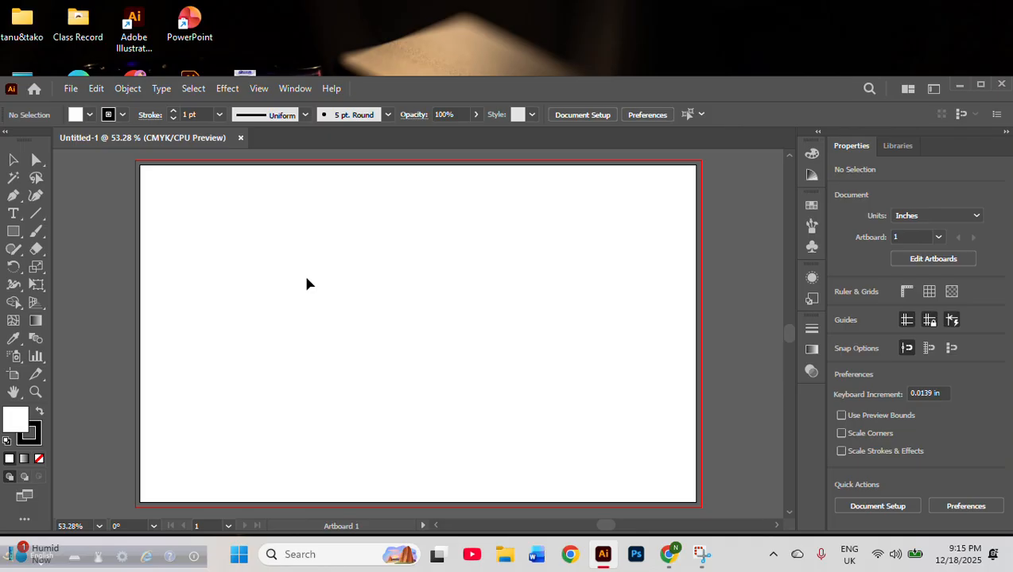
Place Certificate Design-01.jpg from New Volume (D:) on the artboard and embed it in the document
click(503, 555)
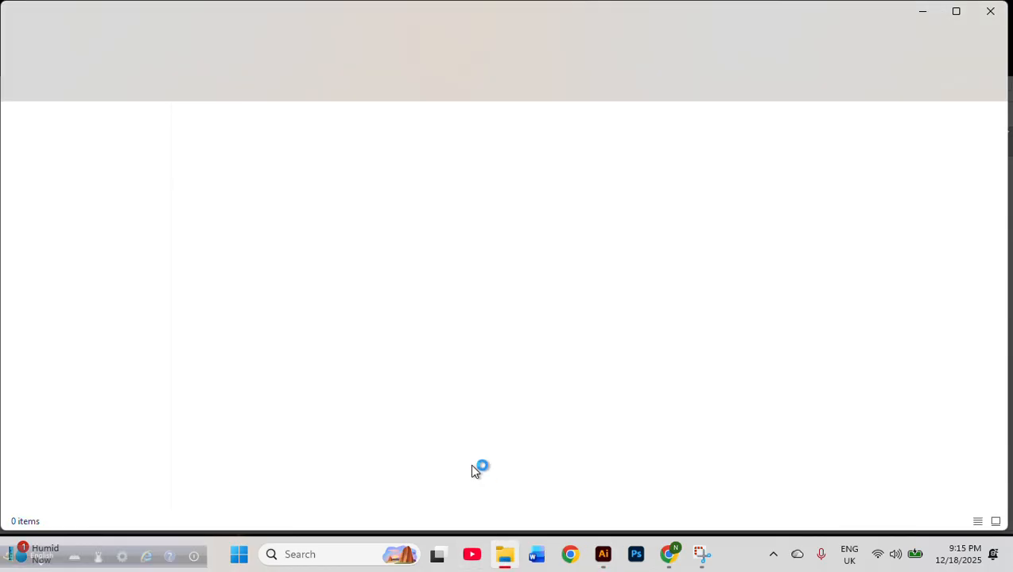
click(74, 452)
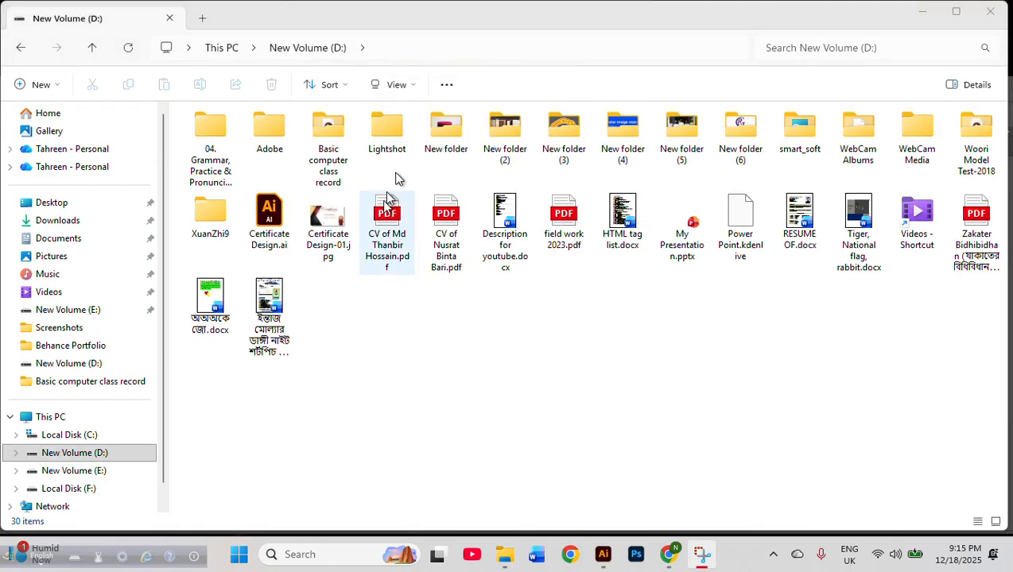
click(329, 242)
double_click(328, 242)
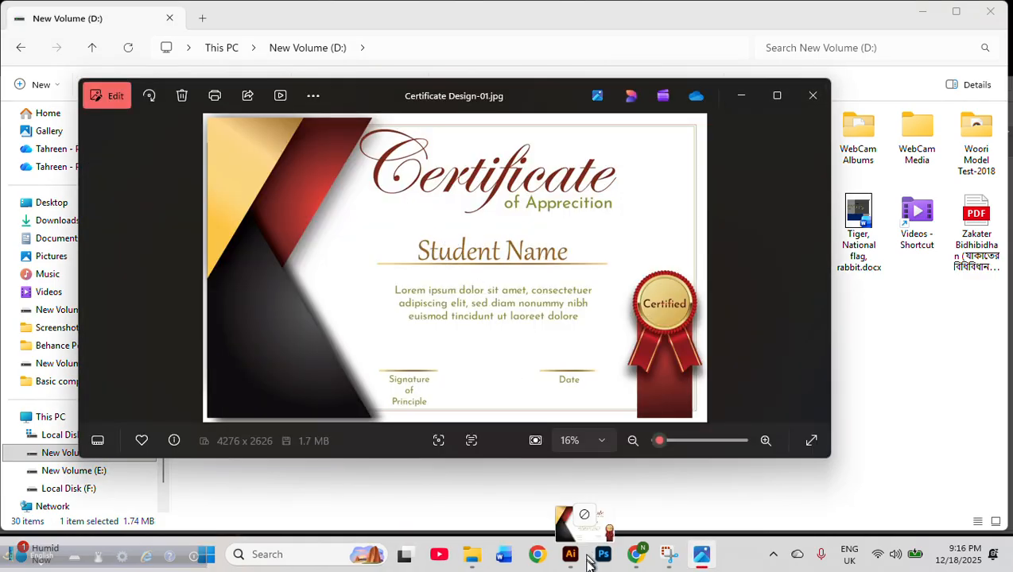
drag(588, 562, 454, 341)
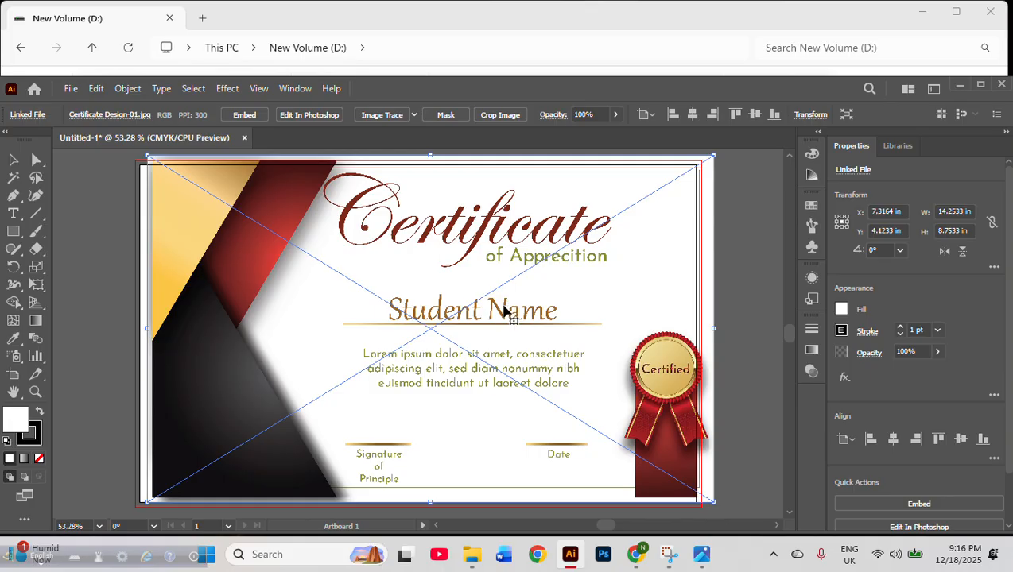
drag(464, 324, 438, 324)
click(247, 118)
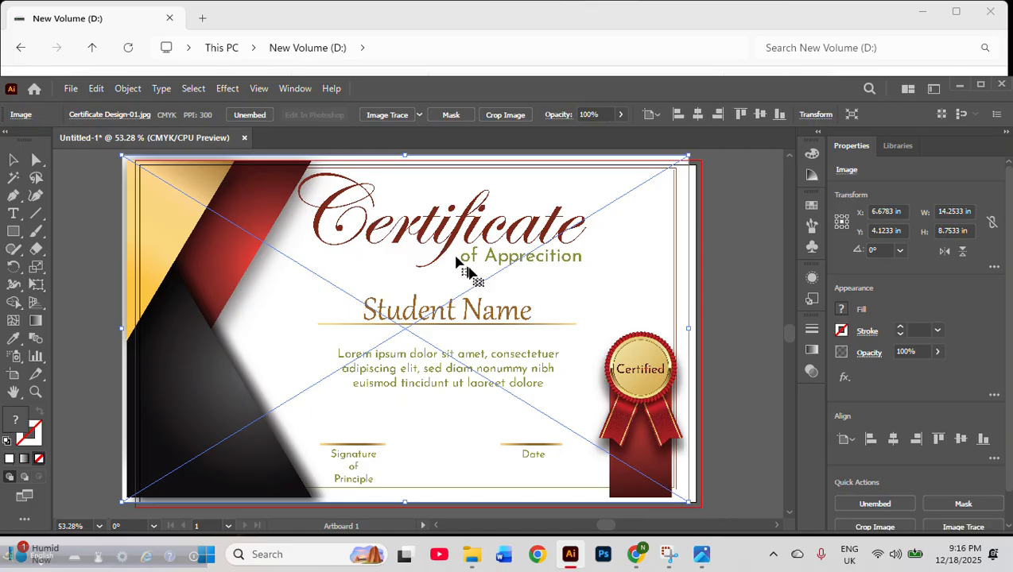
Move the embedded certificate image off the artboard so that it sits directly beside the artboard's right edge as a reference
scroll(469, 272, down, 3)
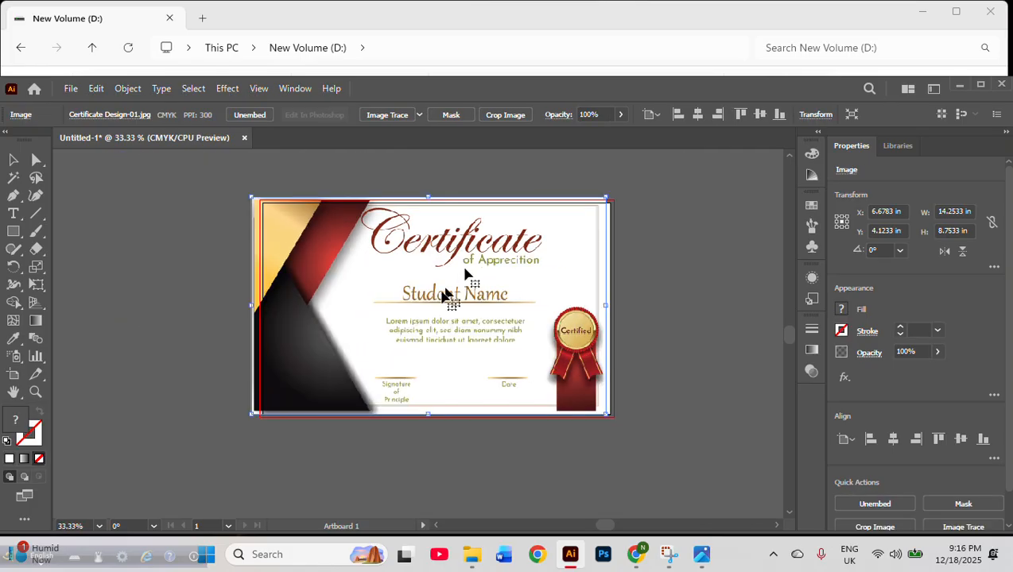
drag(423, 306, 625, 313)
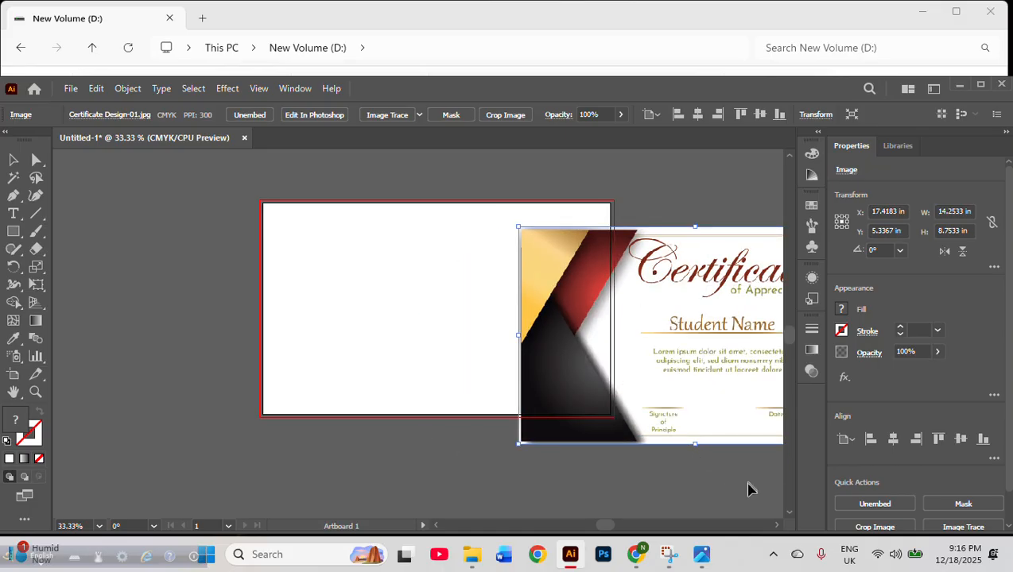
click(778, 528)
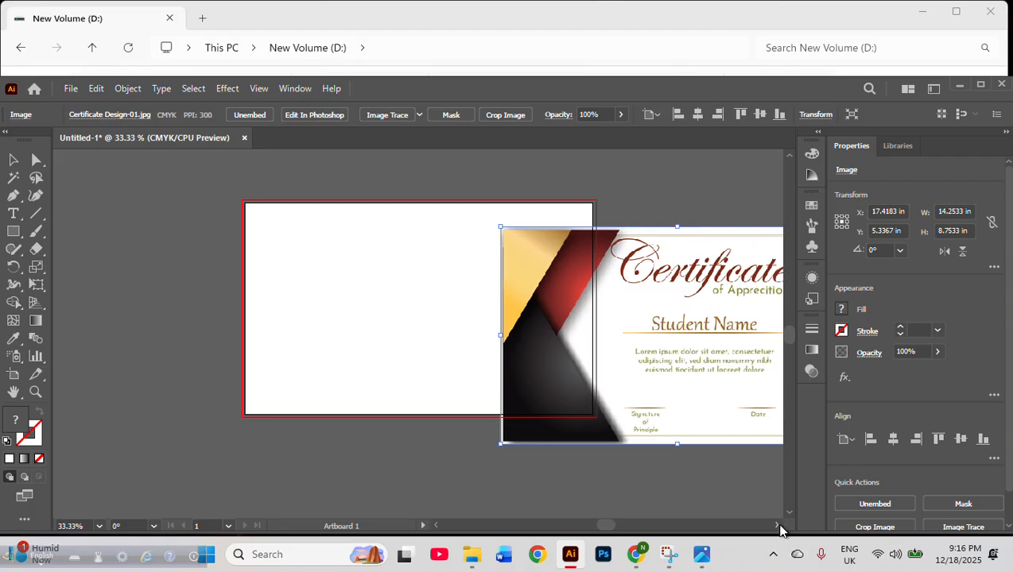
drag(472, 357, 625, 335)
click(436, 528)
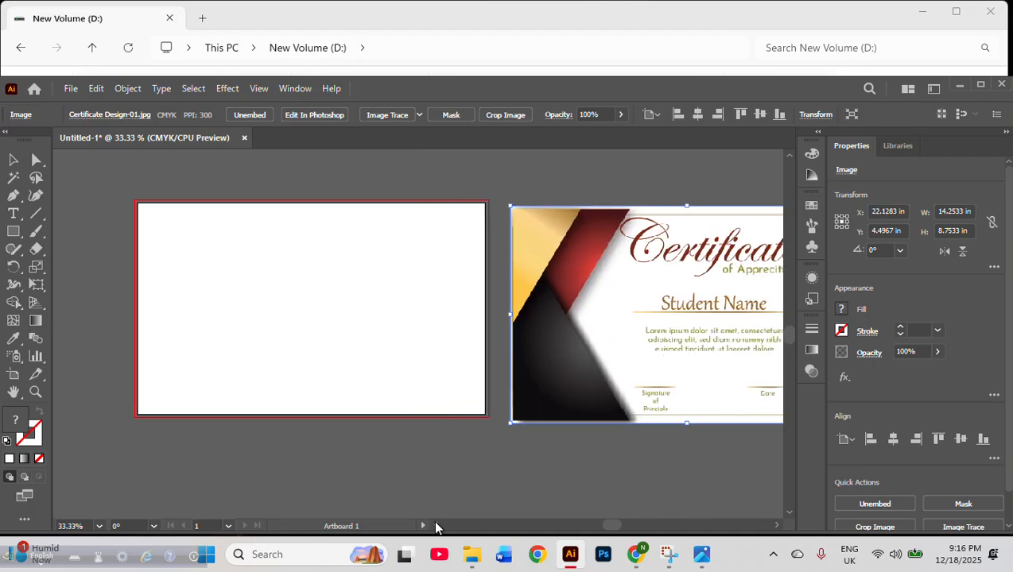
click(135, 345)
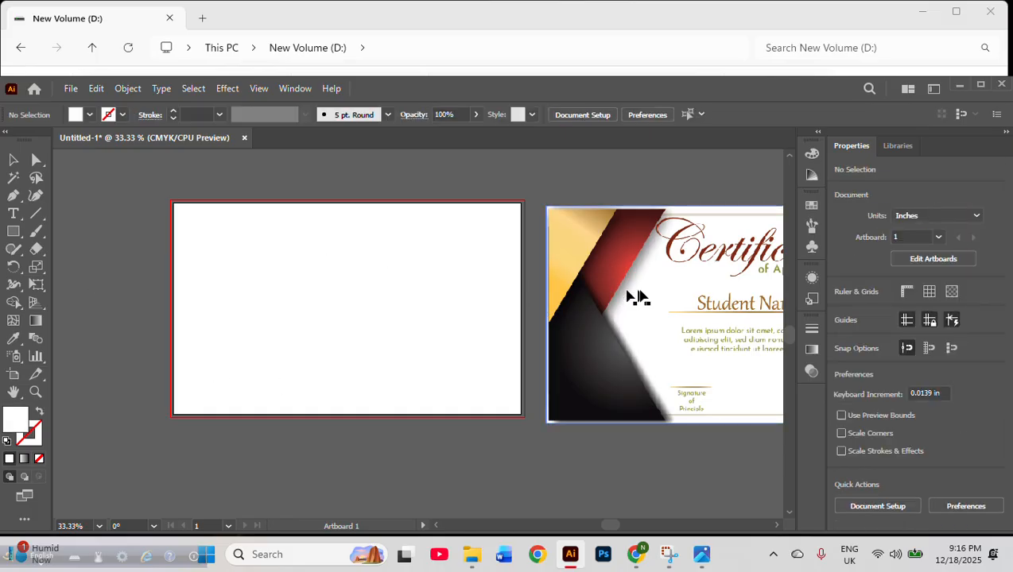
drag(638, 296, 366, 282)
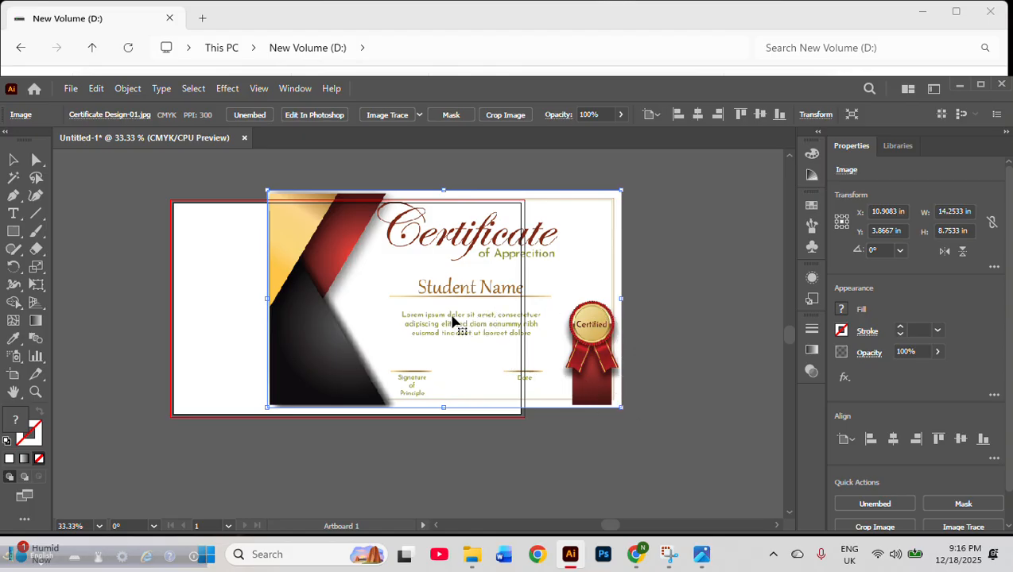
drag(380, 314, 637, 329)
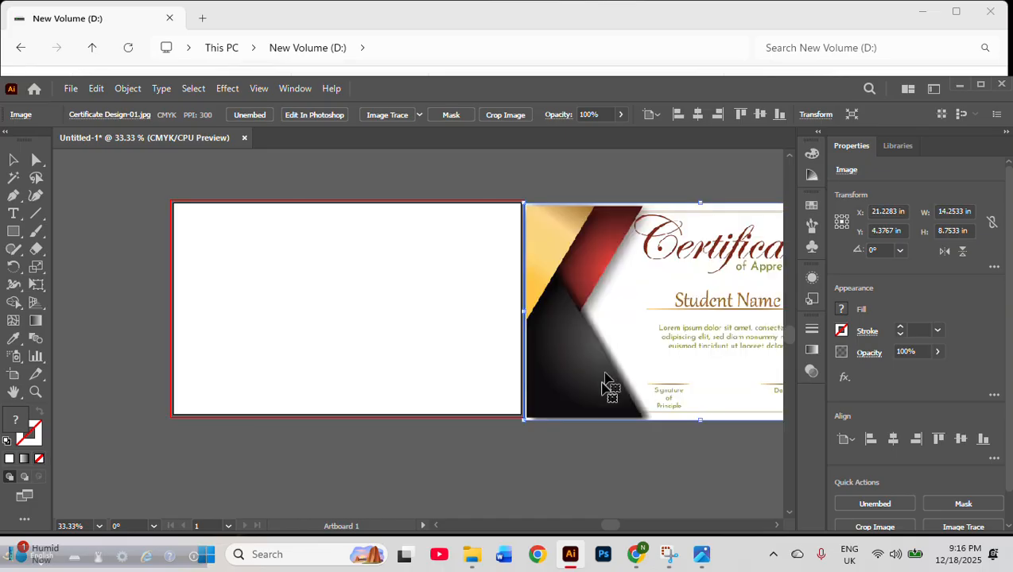
Draw a closed right triangle with the Pen tool in the artboard's top-left corner, about 2.89 in wide and 5.12 in tall
click(579, 450)
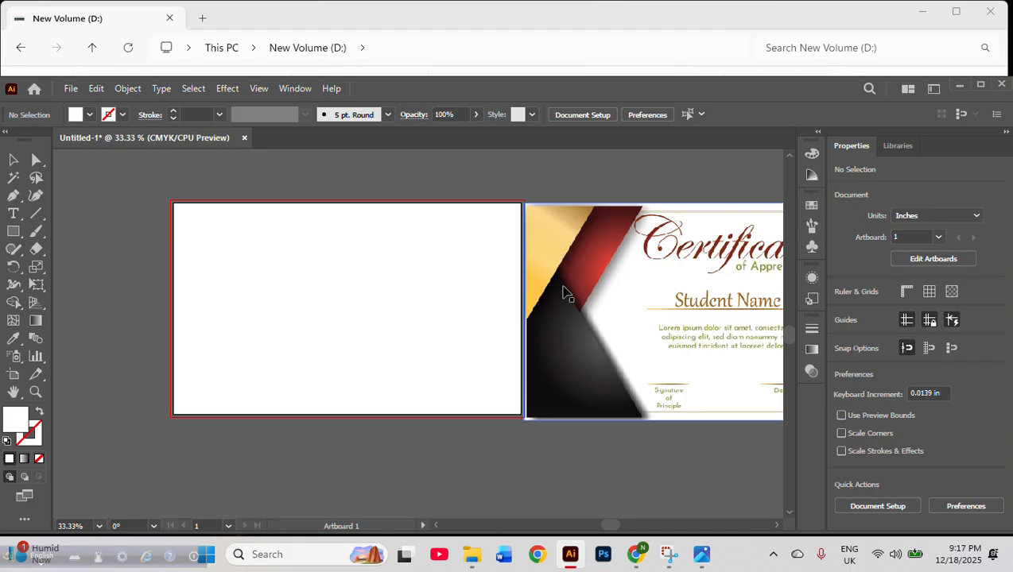
click(13, 196)
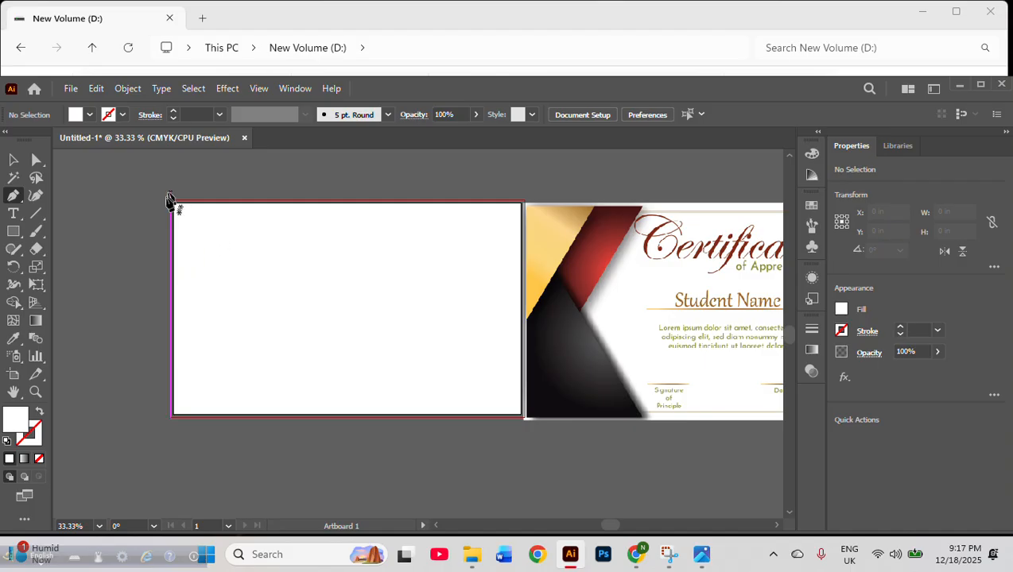
click(175, 205)
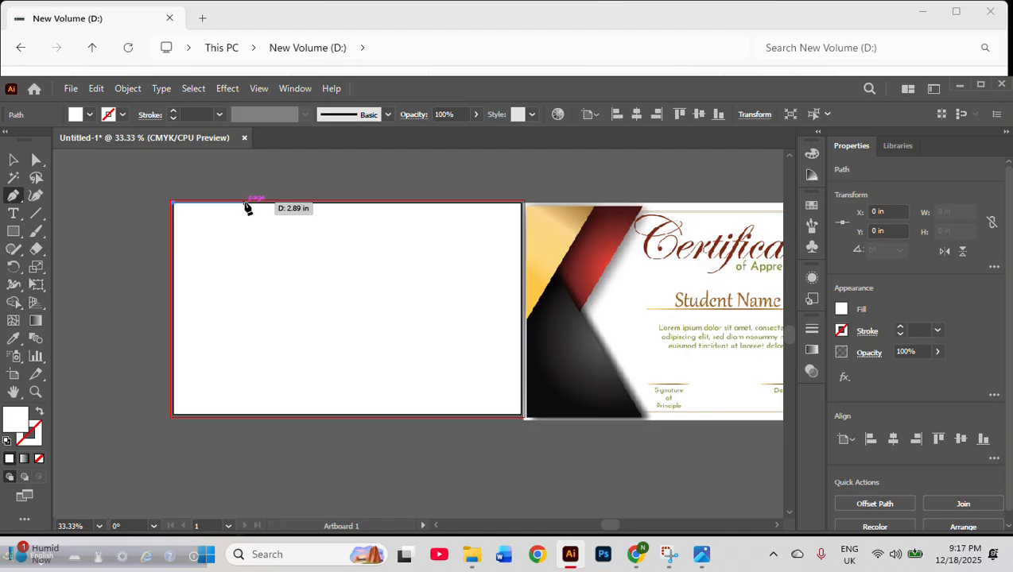
click(245, 205)
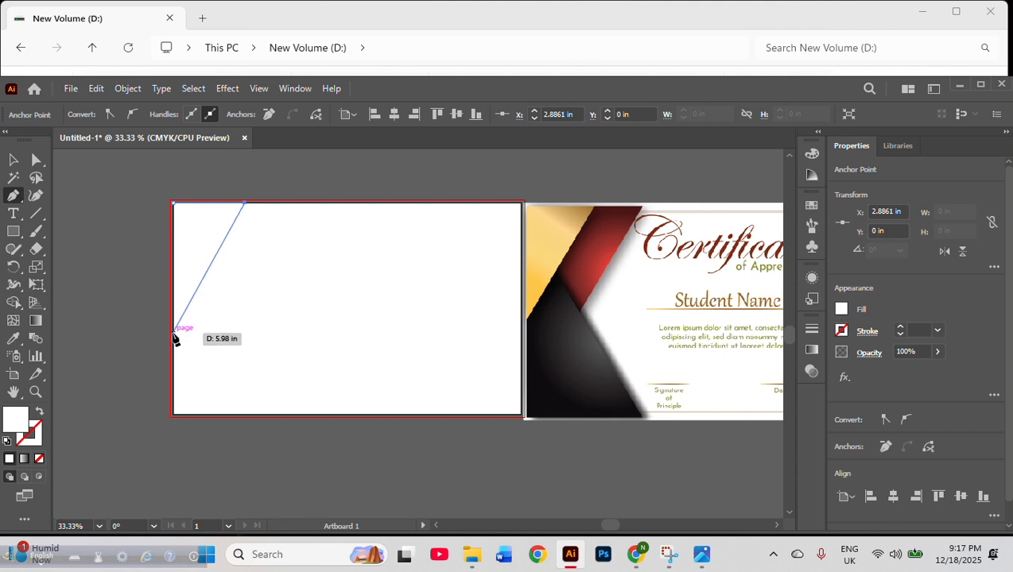
click(173, 330)
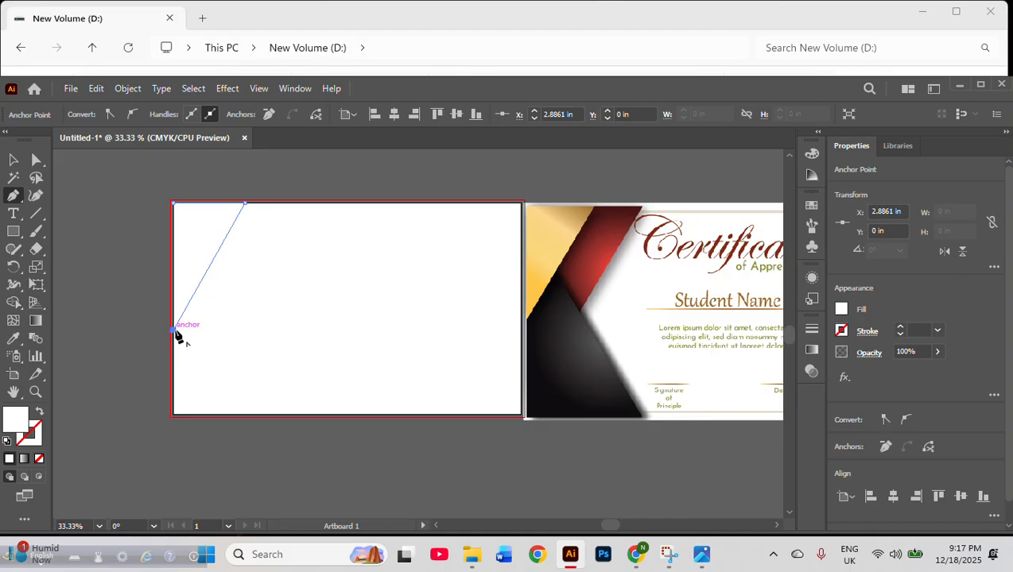
click(174, 205)
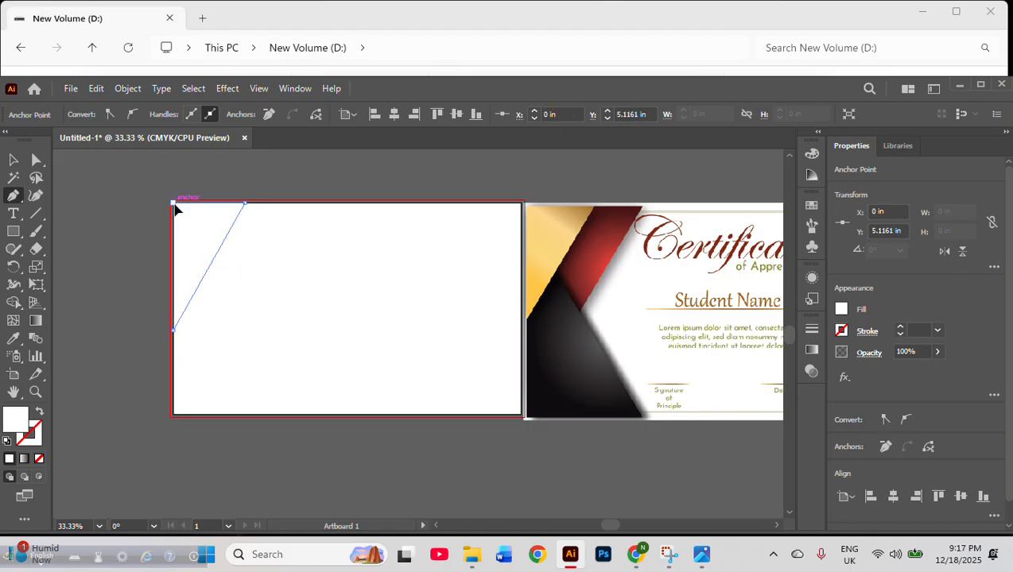
click(176, 207)
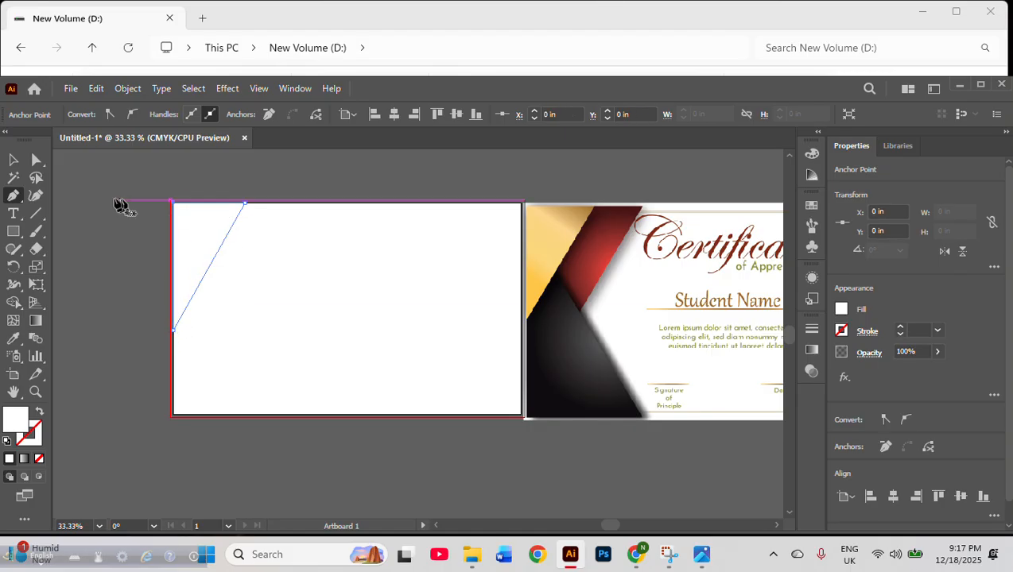
click(14, 162)
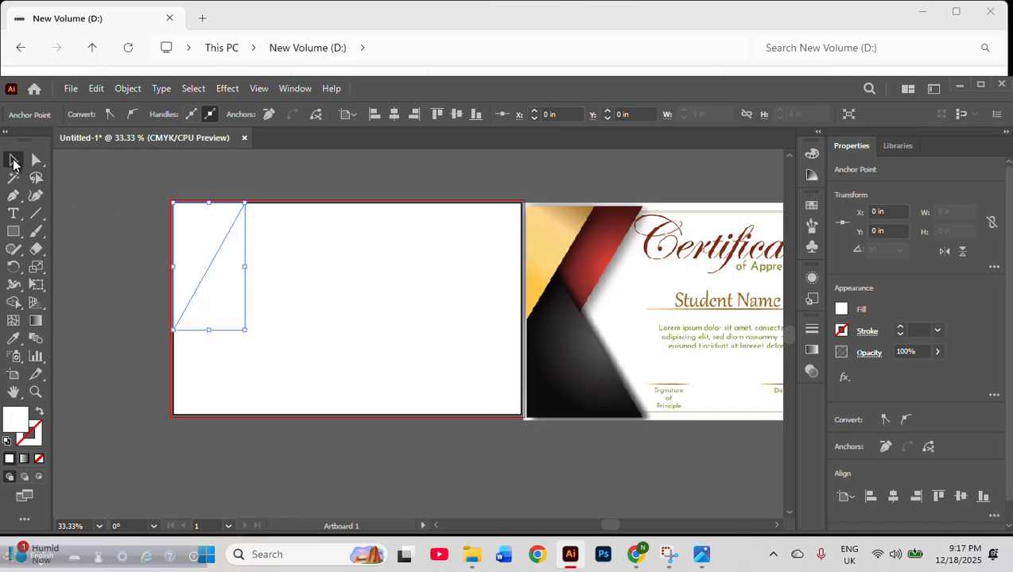
Fill the corner triangle with the dark green swatch
click(120, 215)
click(211, 249)
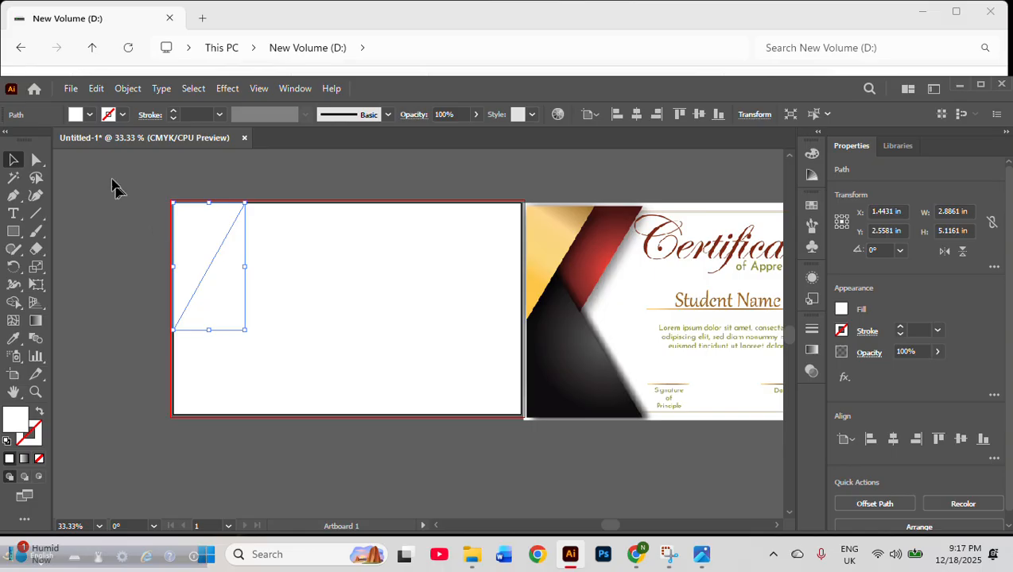
click(91, 114)
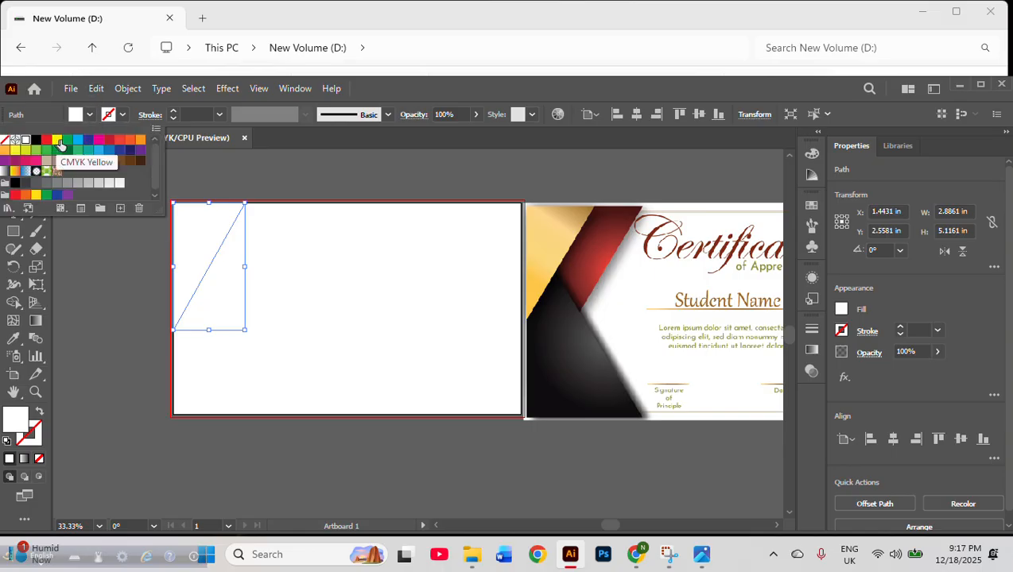
click(67, 151)
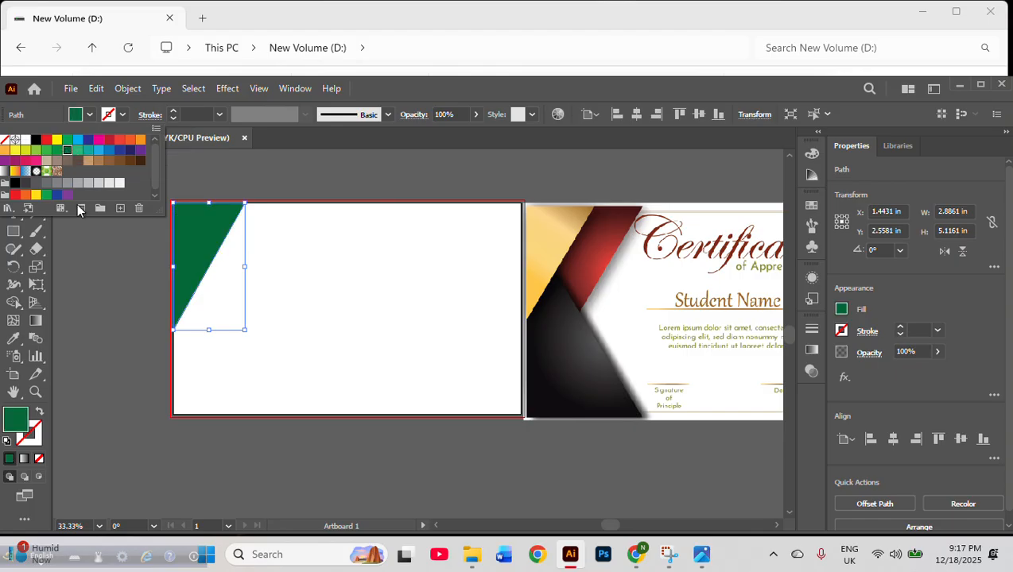
click(118, 342)
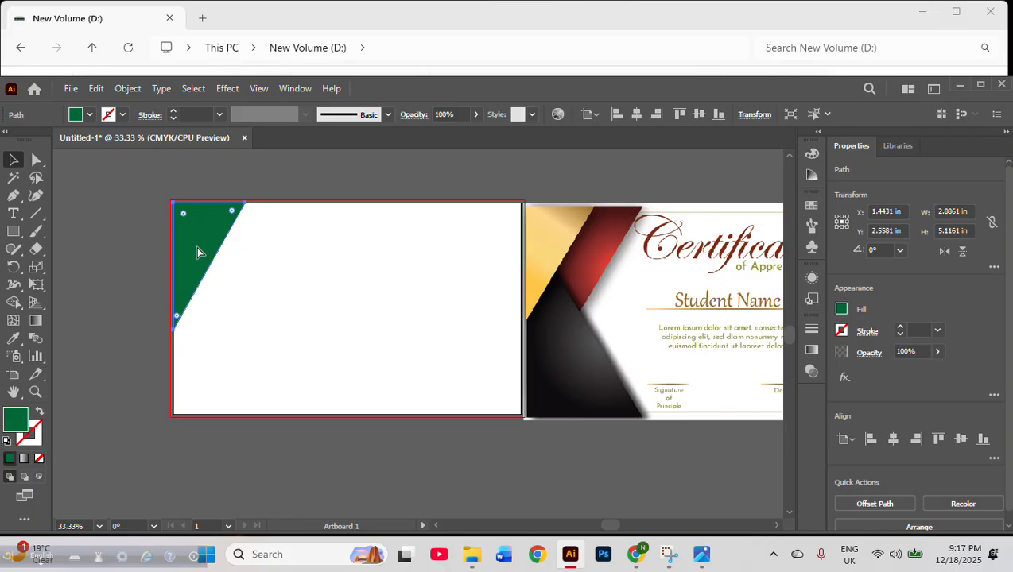
Duplicate the green triangle in place, enlarge the copy to about 4.27 x 7.58 in and align it to the artboard's top-left corner
key(ctrl+c)
key(ctrl+f)
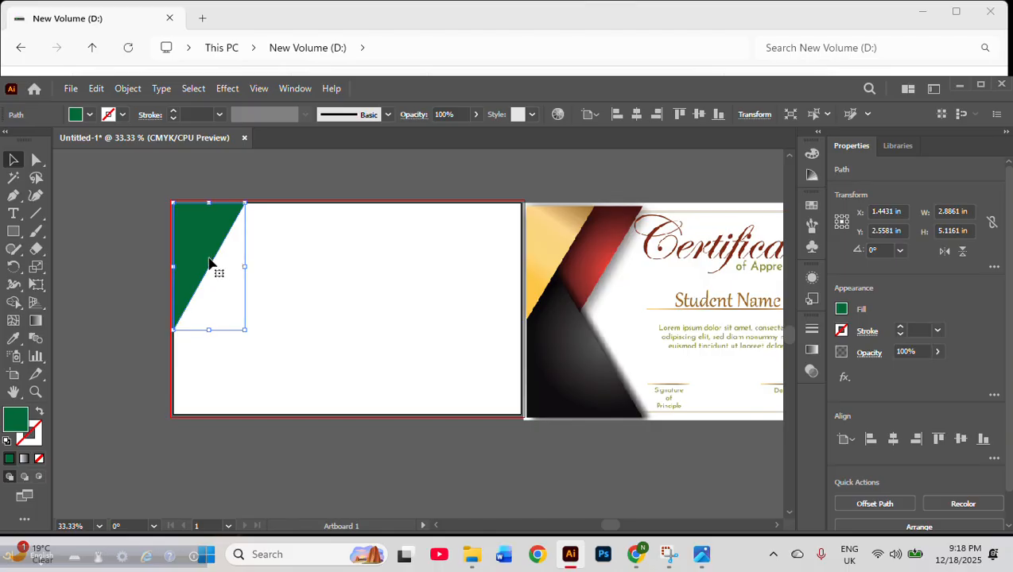
click(275, 233)
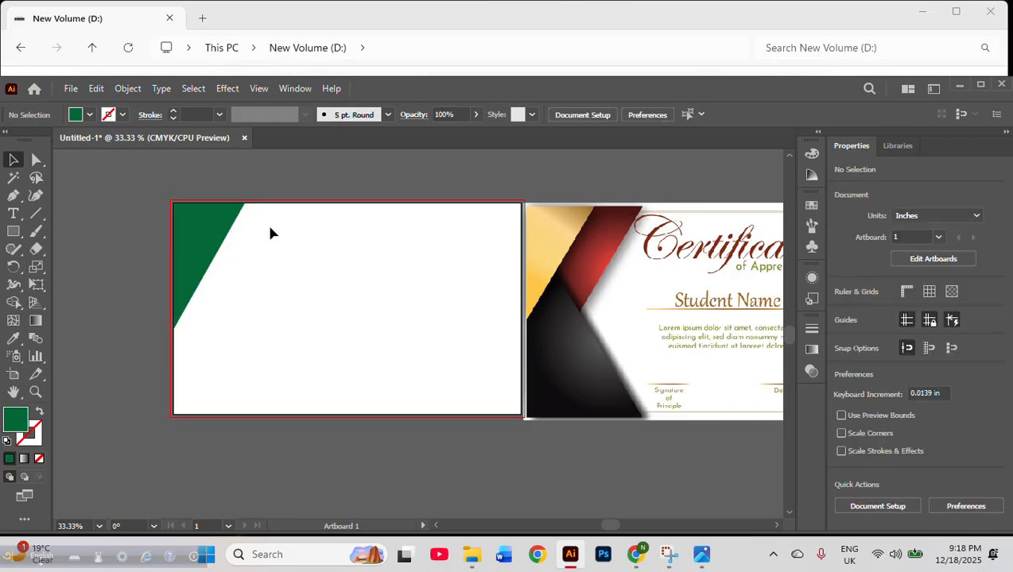
click(216, 232)
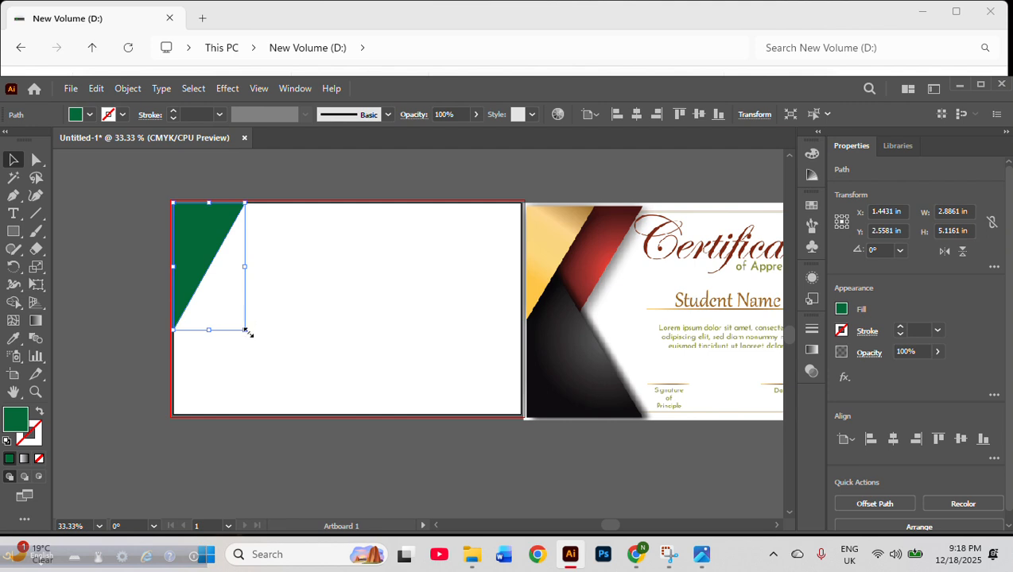
drag(246, 332, 268, 362)
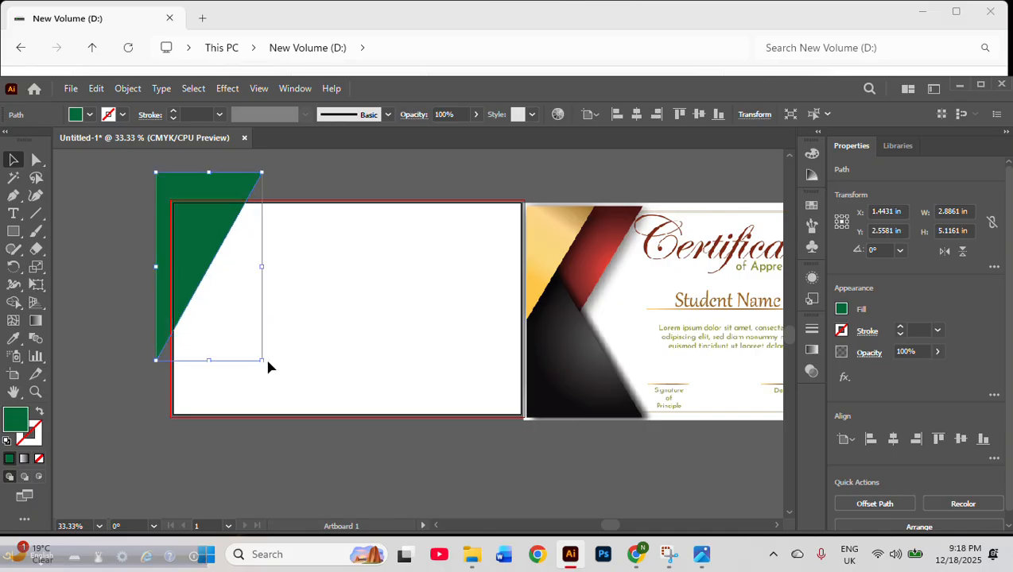
drag(183, 249, 203, 286)
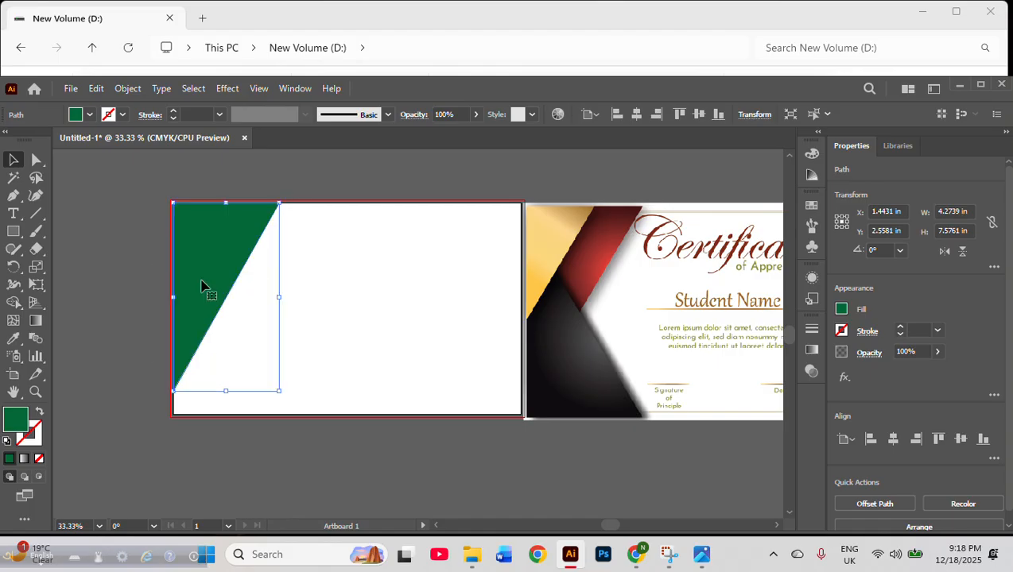
click(326, 272)
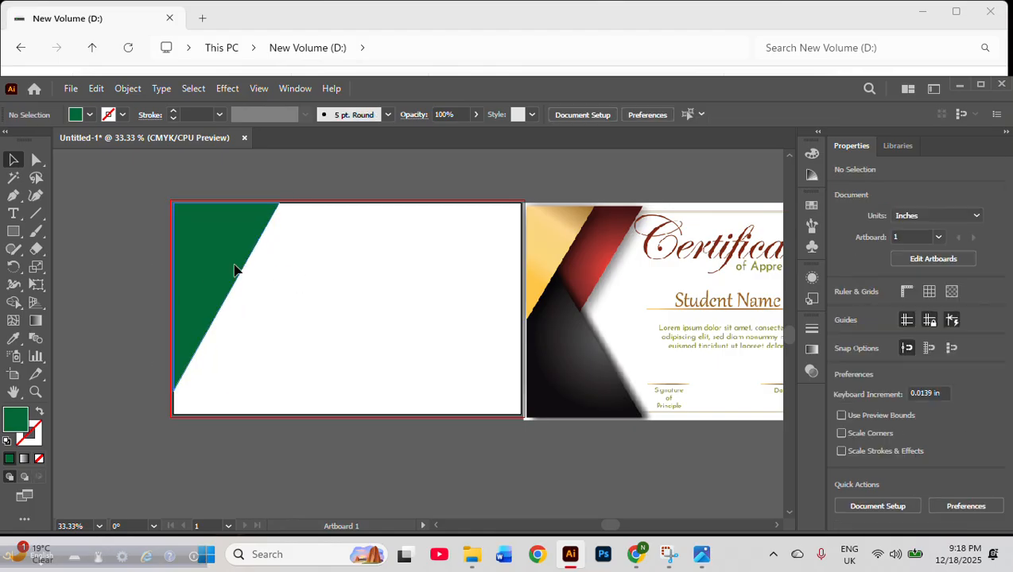
Place the smaller triangle in front of the enlarged green one and fill it with magenta
click(236, 270)
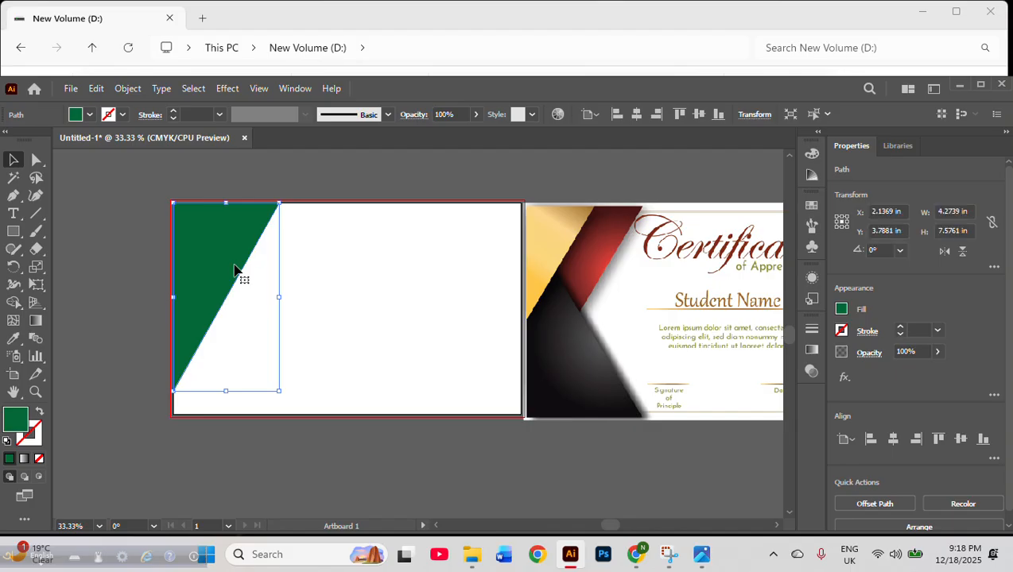
click(354, 269)
click(217, 245)
click(315, 251)
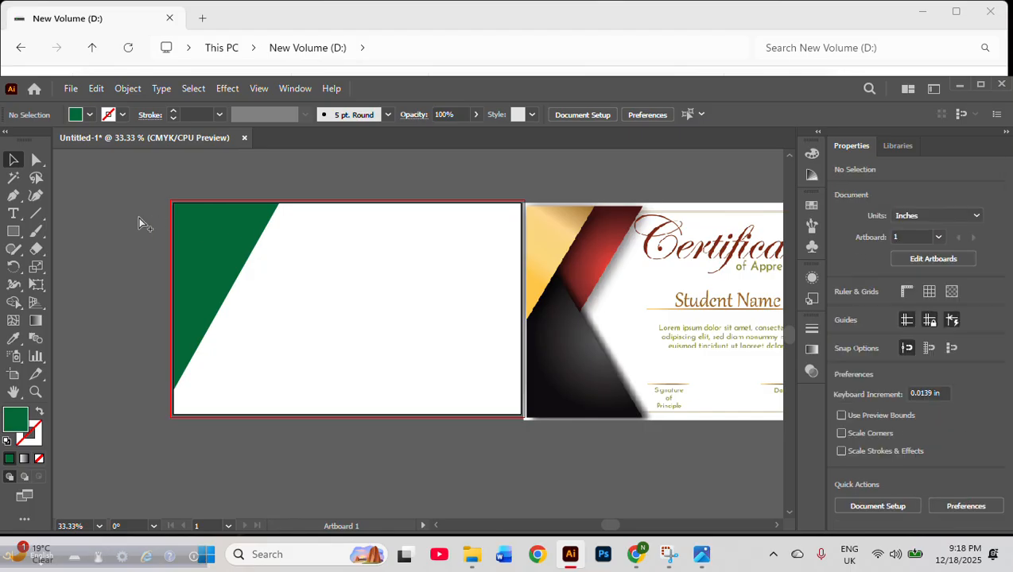
key(ctrl+shift+v)
click(139, 222)
click(188, 226)
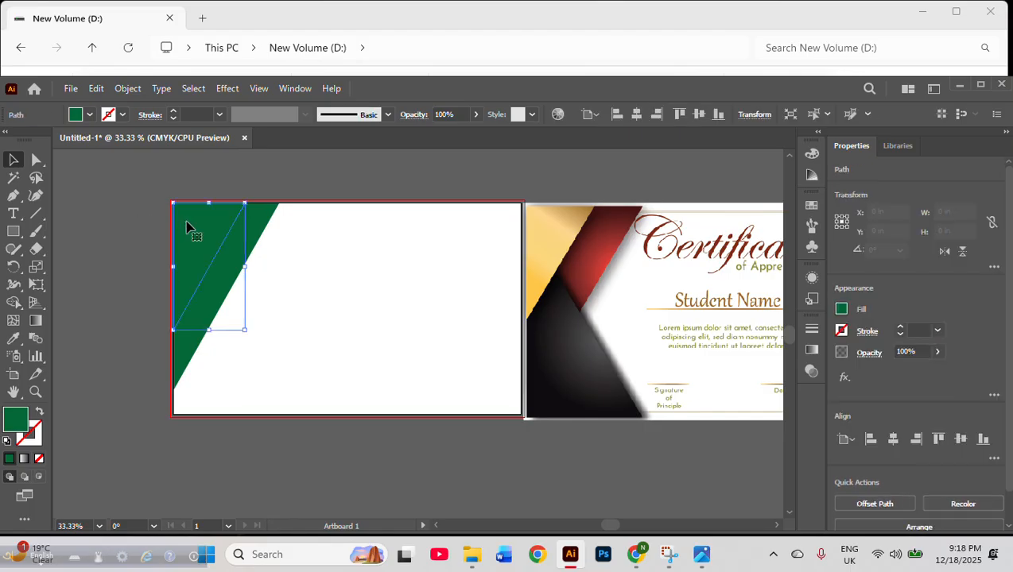
click(89, 114)
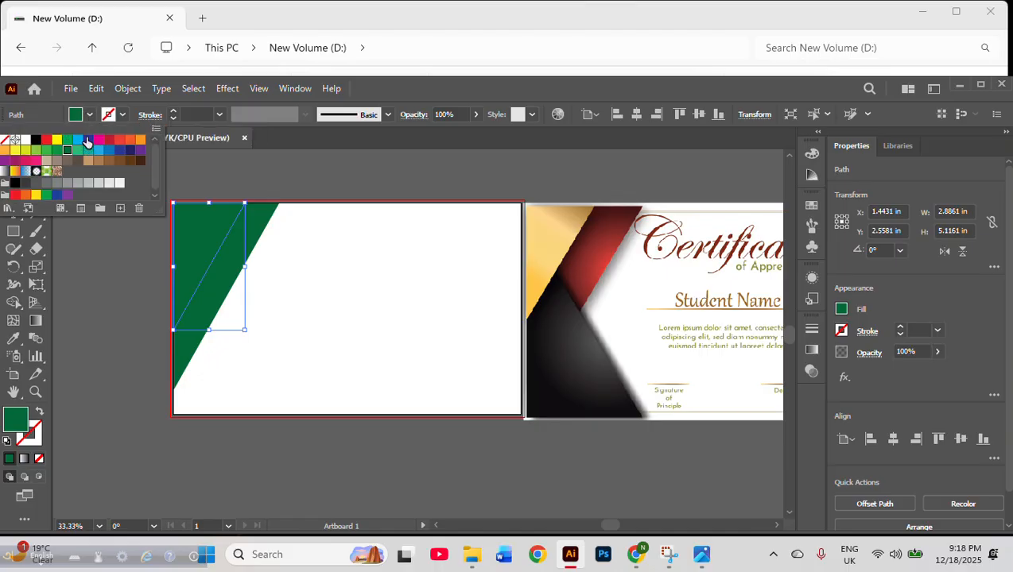
click(96, 142)
key(Escape)
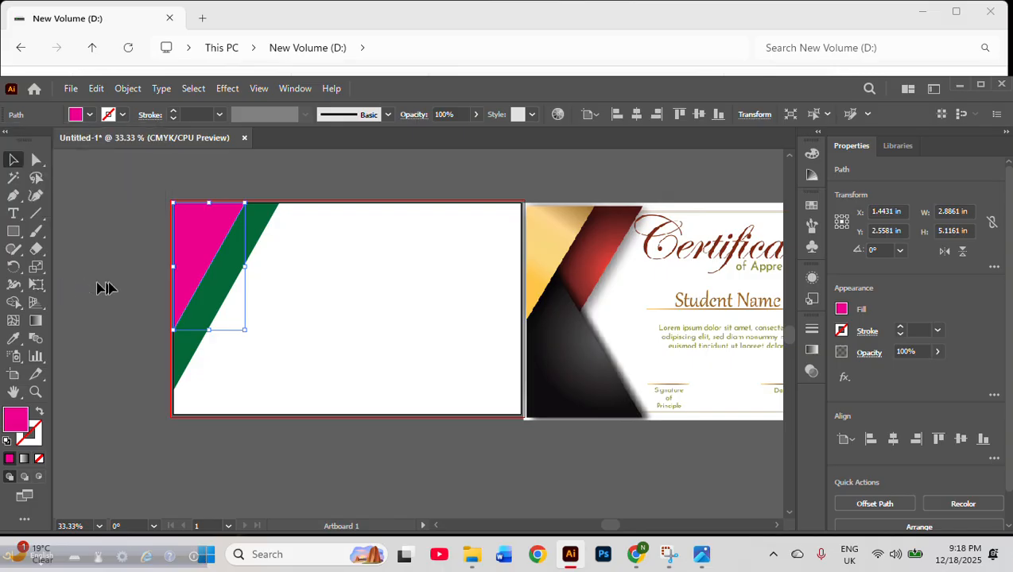
click(348, 288)
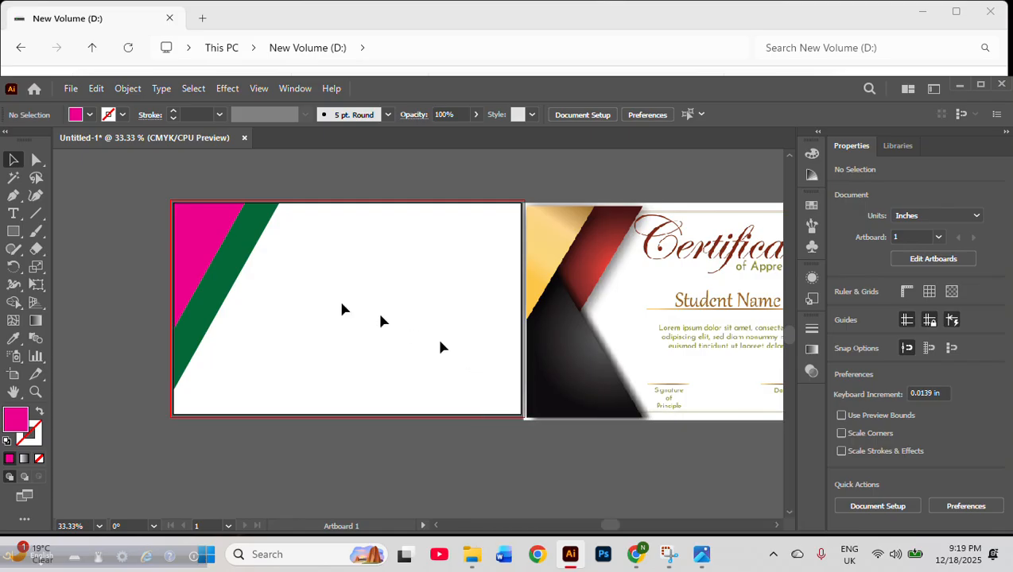
Create a reflected copy of the large green triangle across the horizontal axis
click(215, 319)
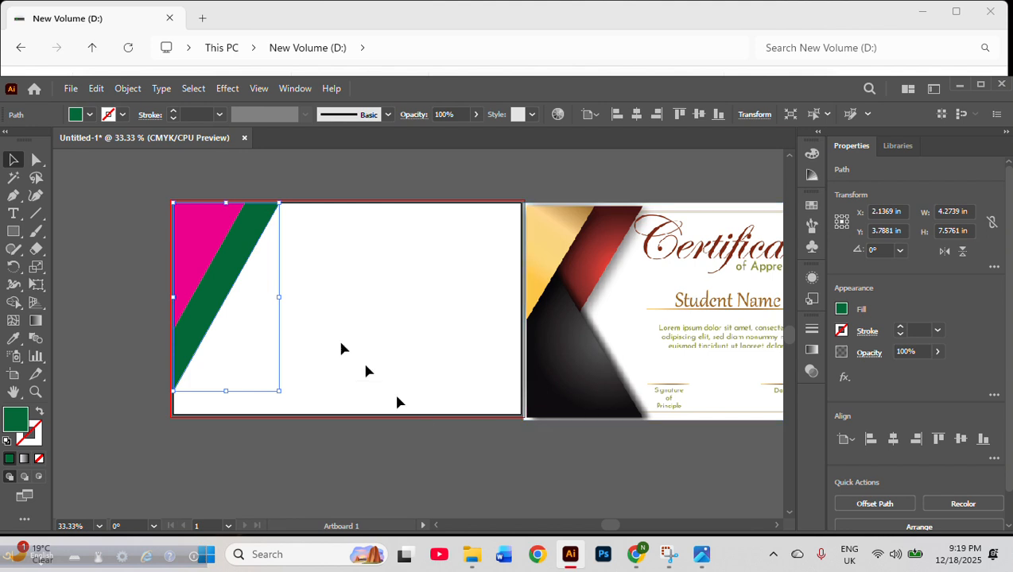
right_click(221, 306)
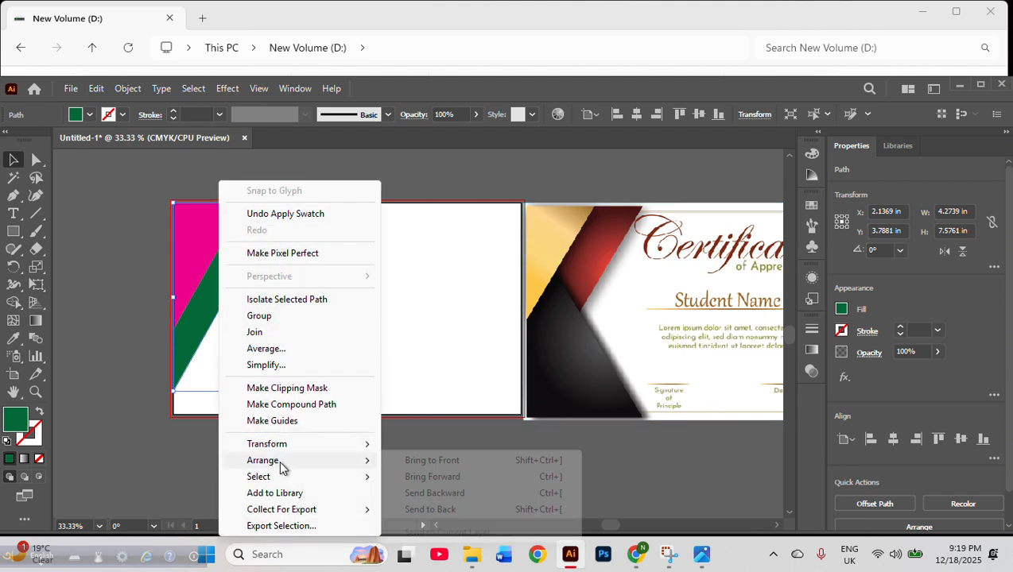
mouse_move(304, 448)
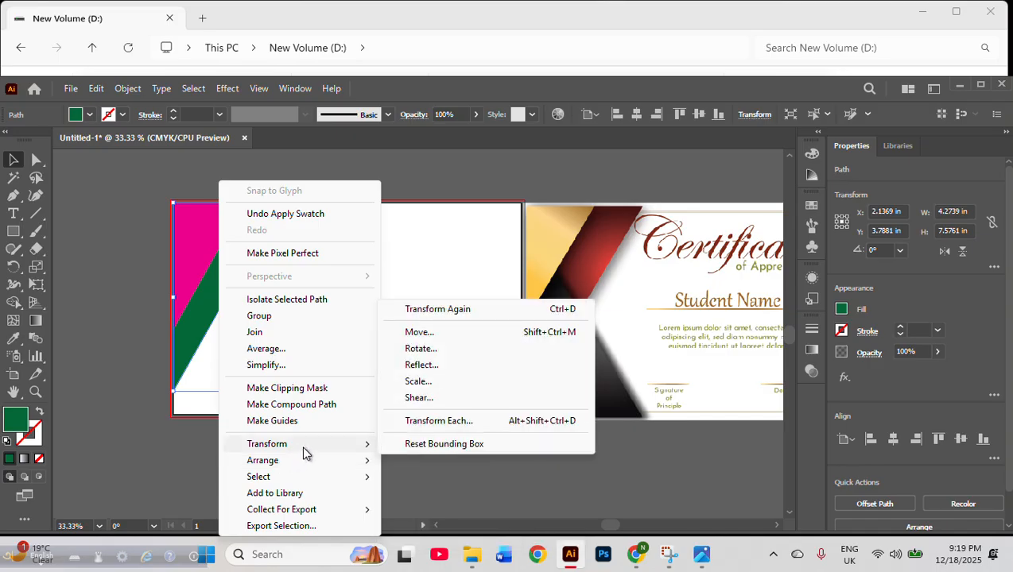
click(434, 371)
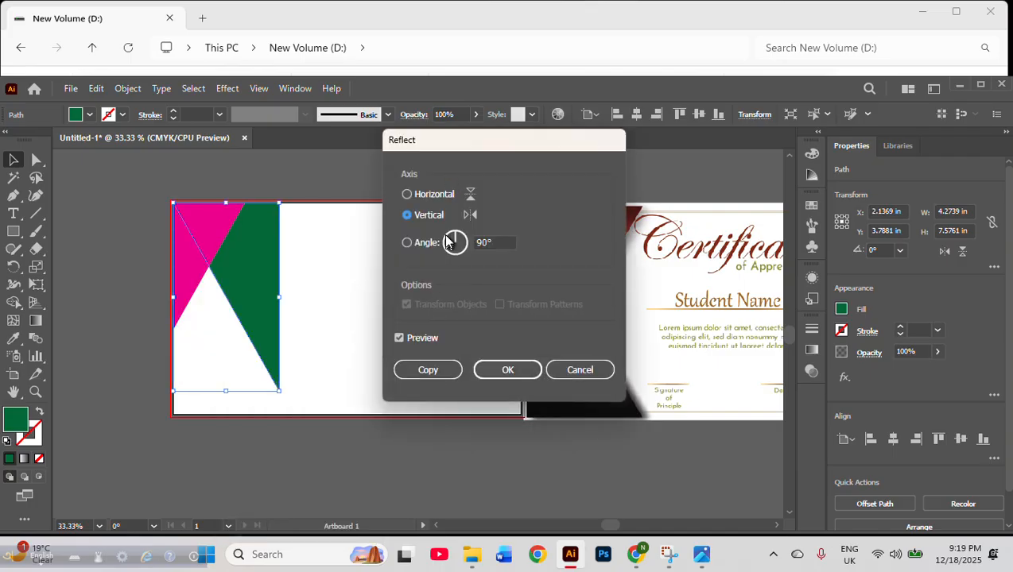
click(407, 195)
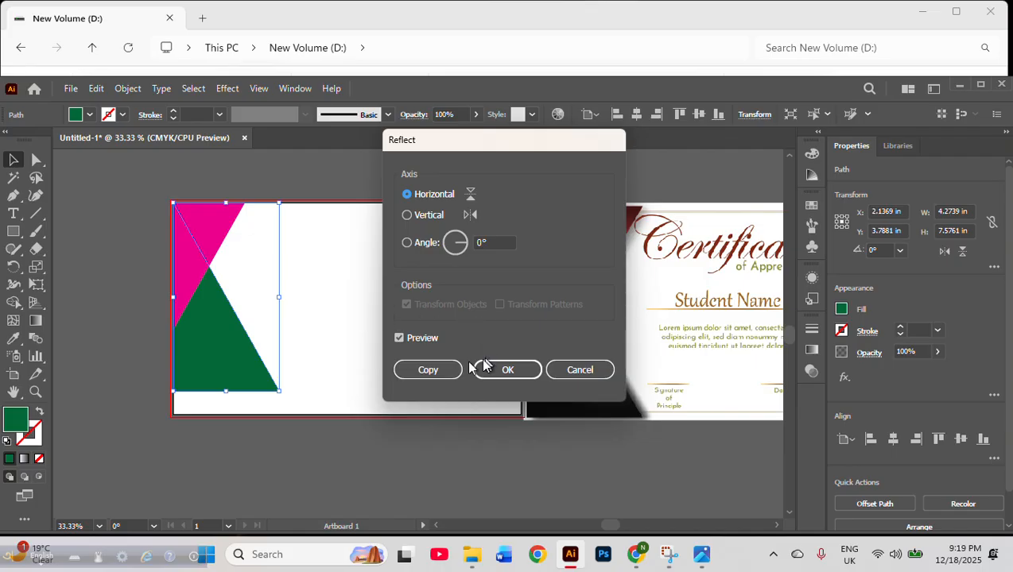
click(423, 362)
click(372, 360)
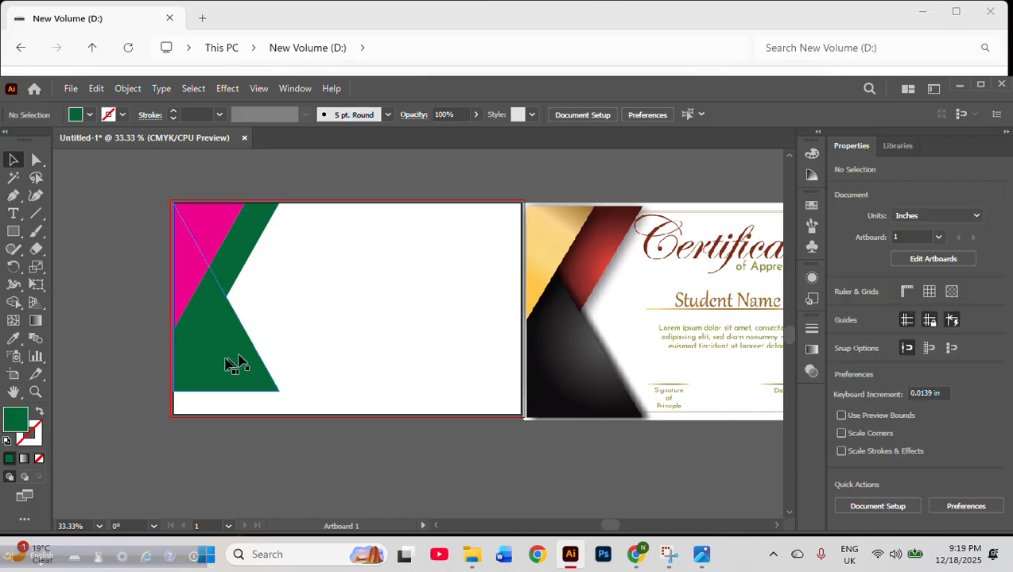
Move the reflected green triangle down the artboard's left edge until its base lines up with the artboard's bottom edge
drag(233, 362, 220, 397)
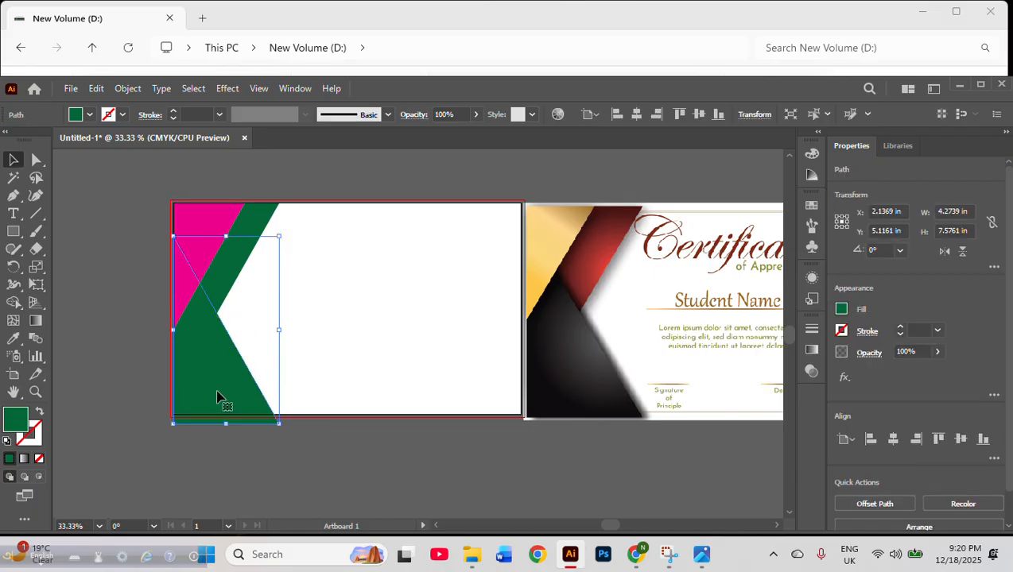
key(Up)
key(Up)
key(Up)
key(Up)
key(Up)
key(Up)
key(Up)
key(Up)
key(Up)
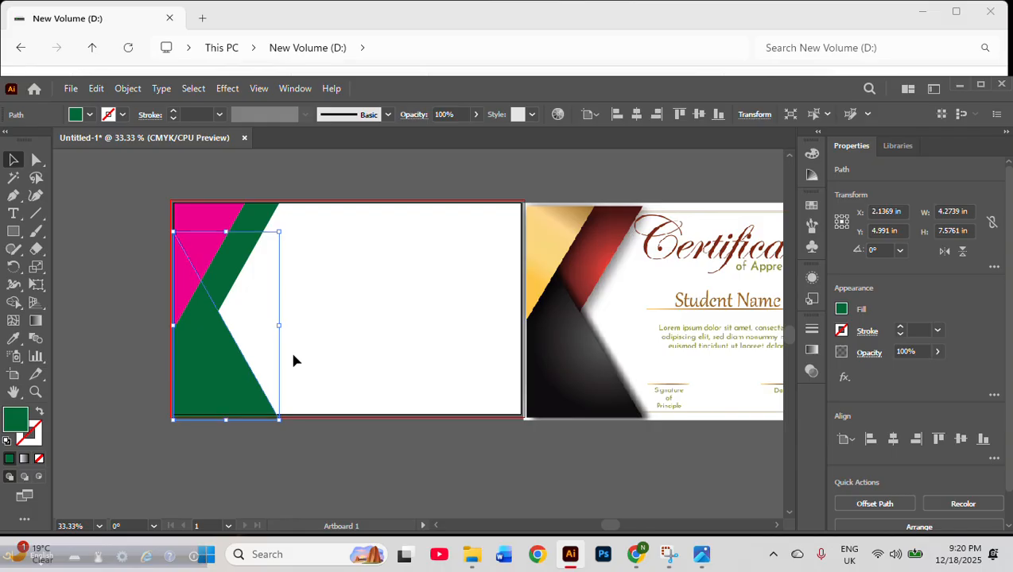
key(Up)
key(Up)
key(Up)
key(Up)
key(Up)
key(Up)
key(Up)
key(Up)
key(Up)
key(Up)
key(Up)
key(Up)
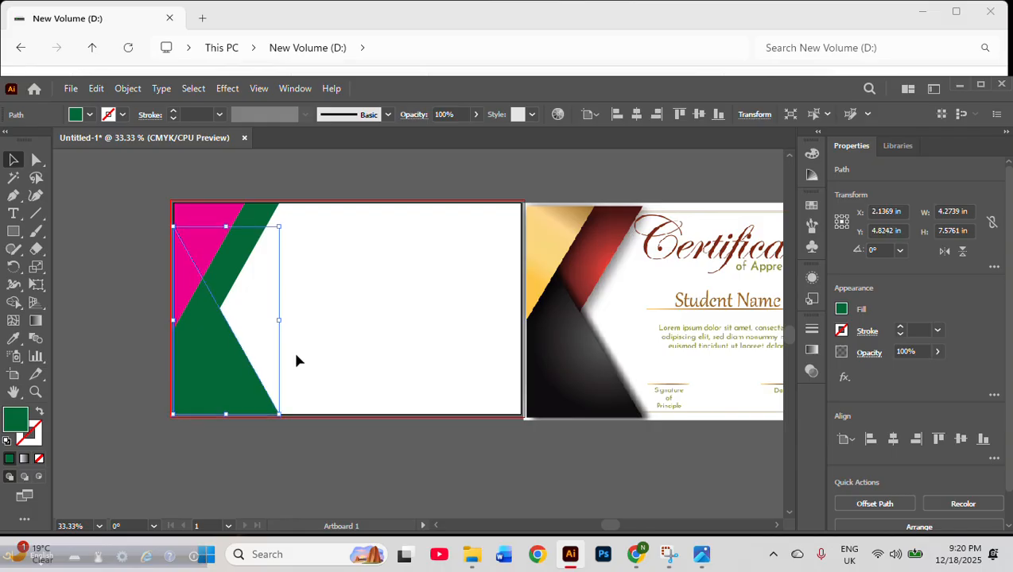
key(Up)
click(325, 348)
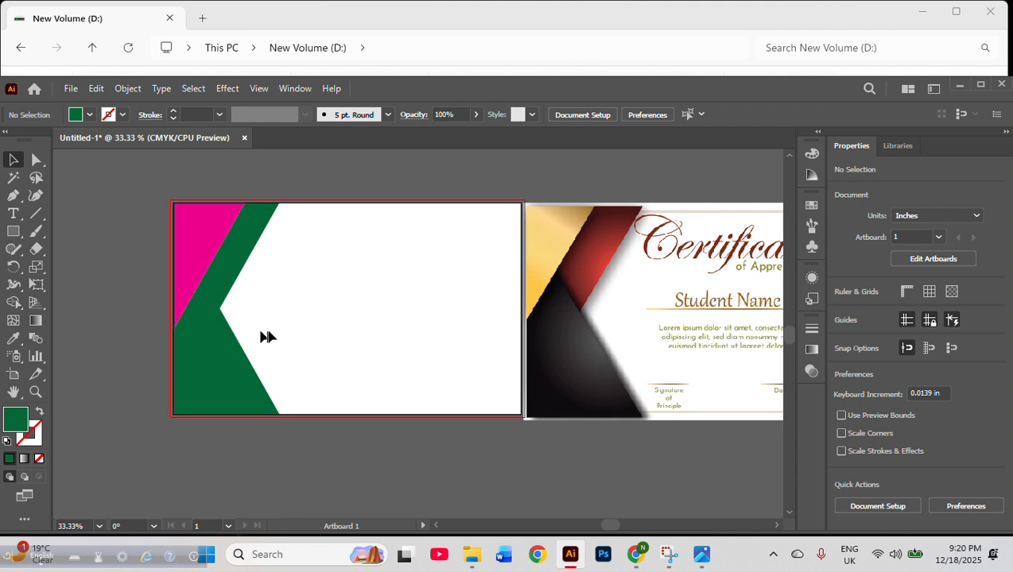
Recolor the magenta triangle with a light gold sampled from the reference certificate's upper-left shape
click(192, 243)
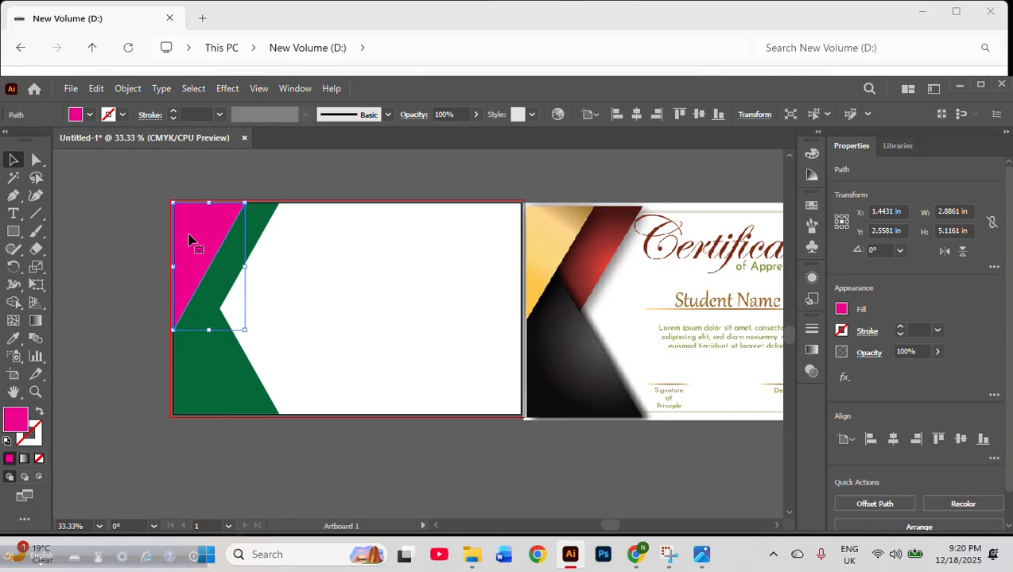
key(i)
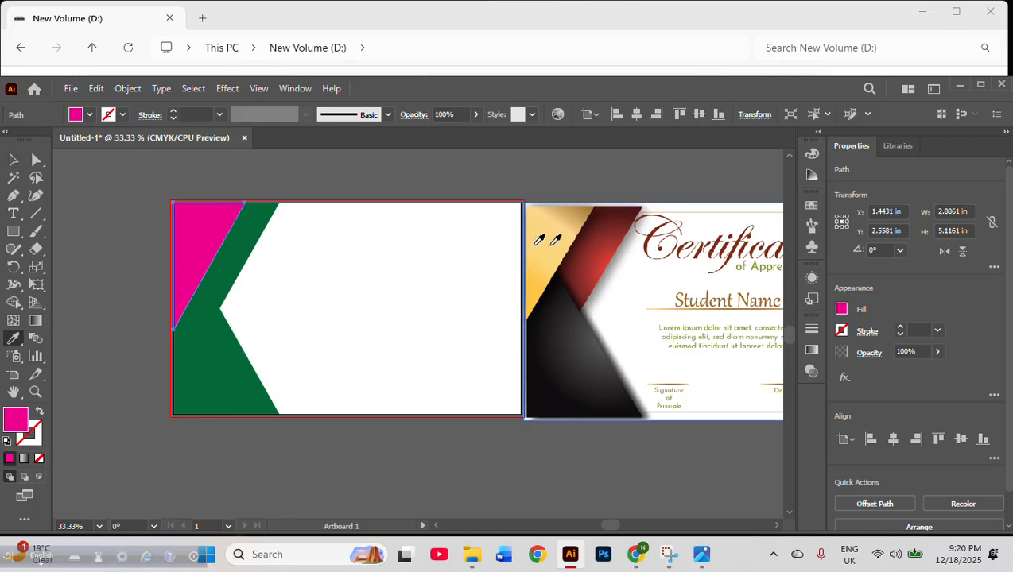
click(563, 243)
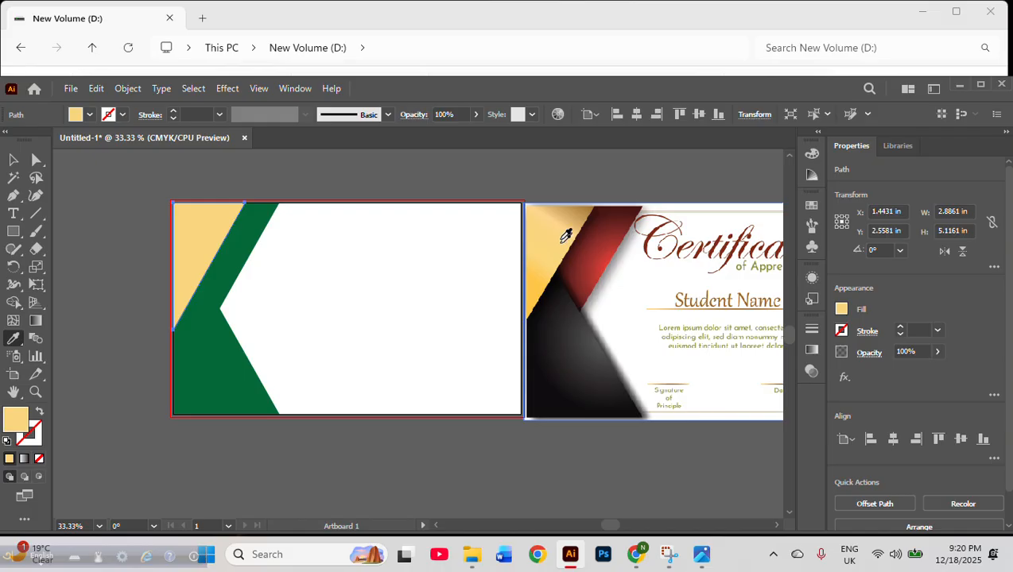
click(571, 232)
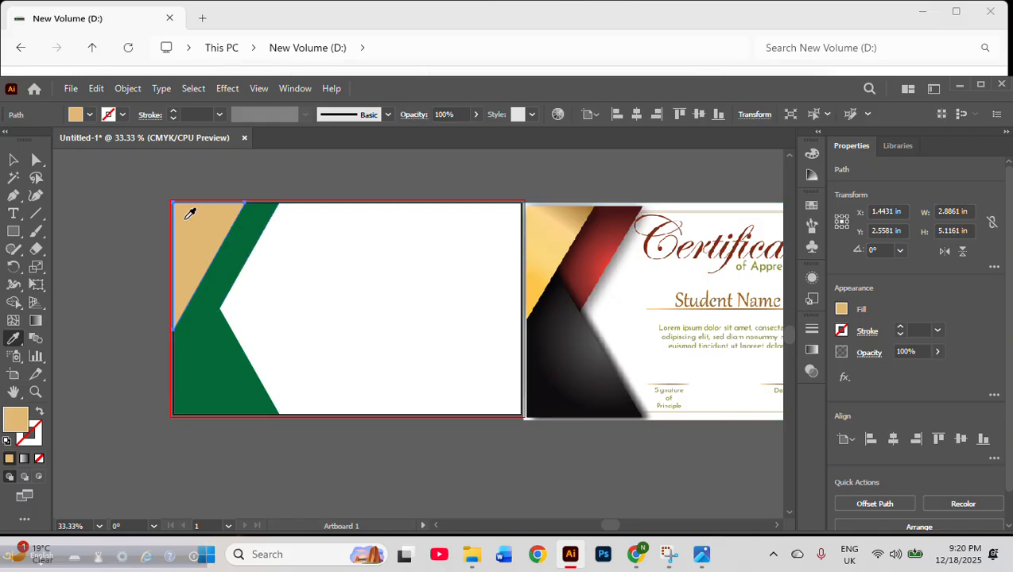
click(585, 210)
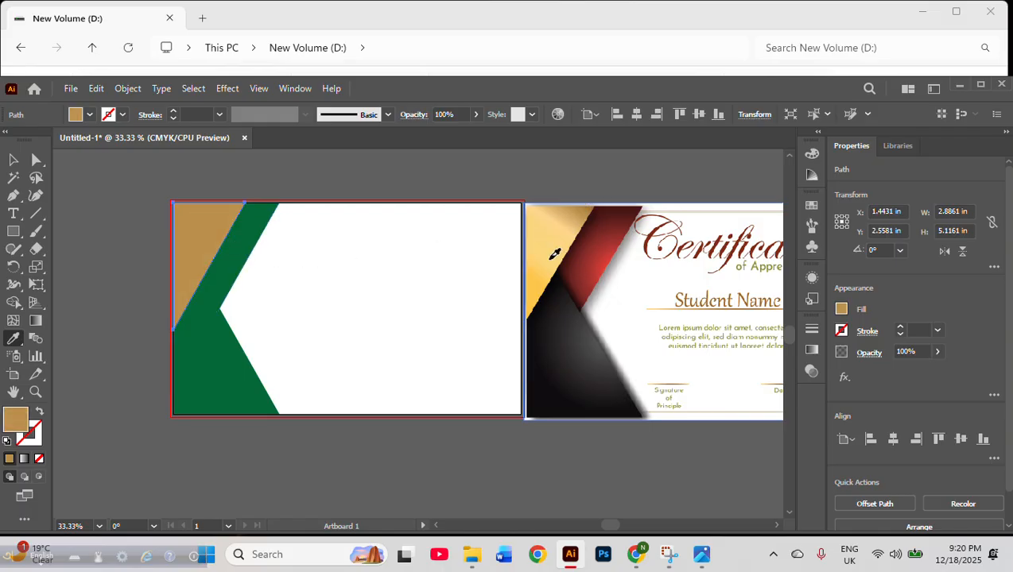
click(552, 256)
click(547, 270)
click(551, 255)
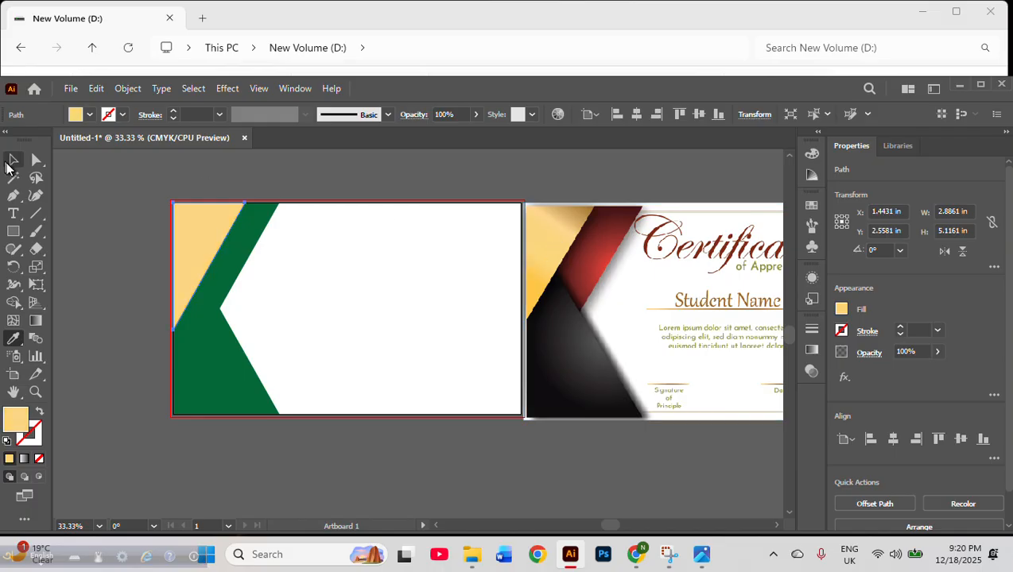
click(14, 160)
click(314, 296)
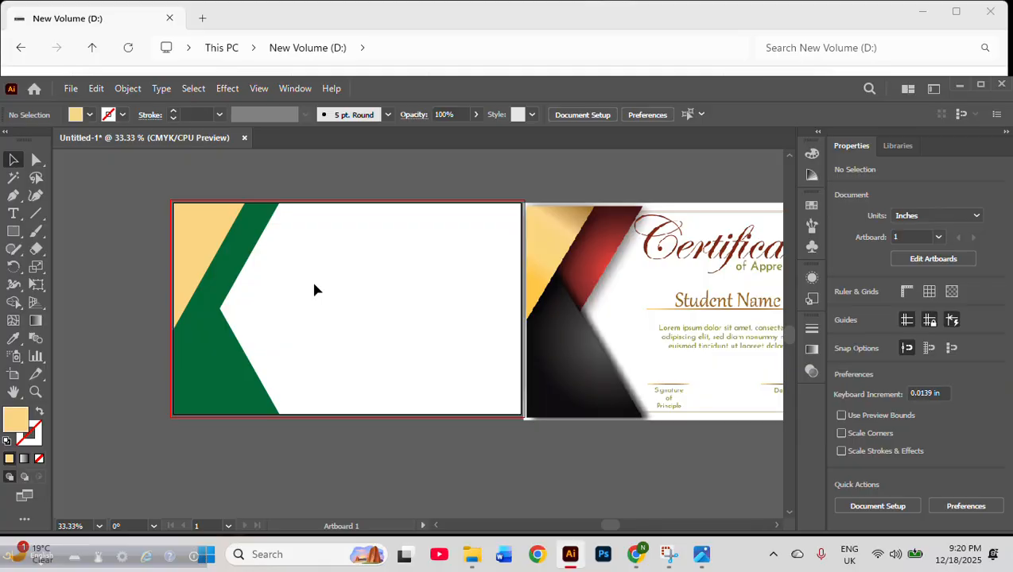
Fill the gold triangle with a white-to-black linear gradient and add a middle color stop at 50%
click(194, 225)
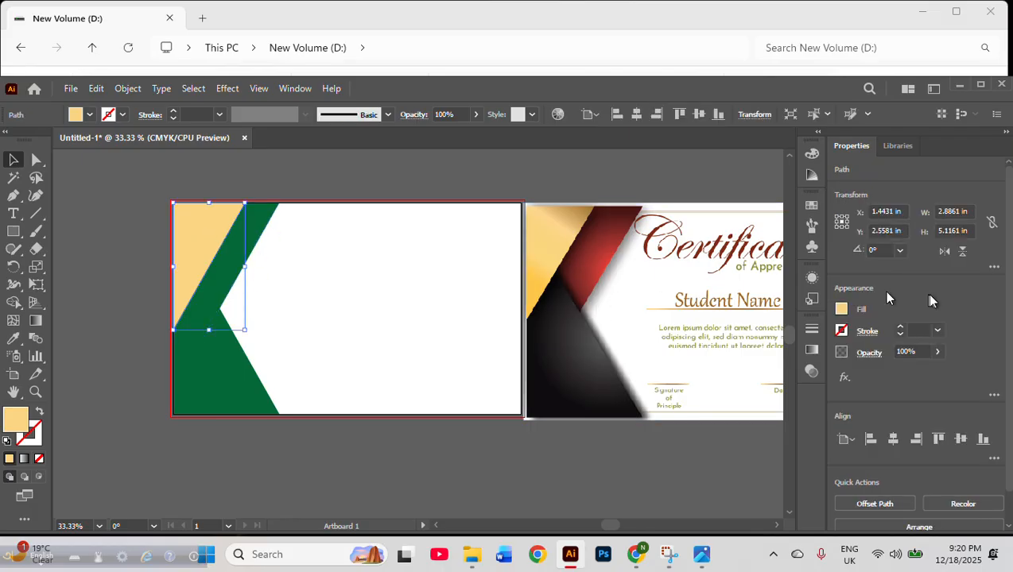
click(811, 350)
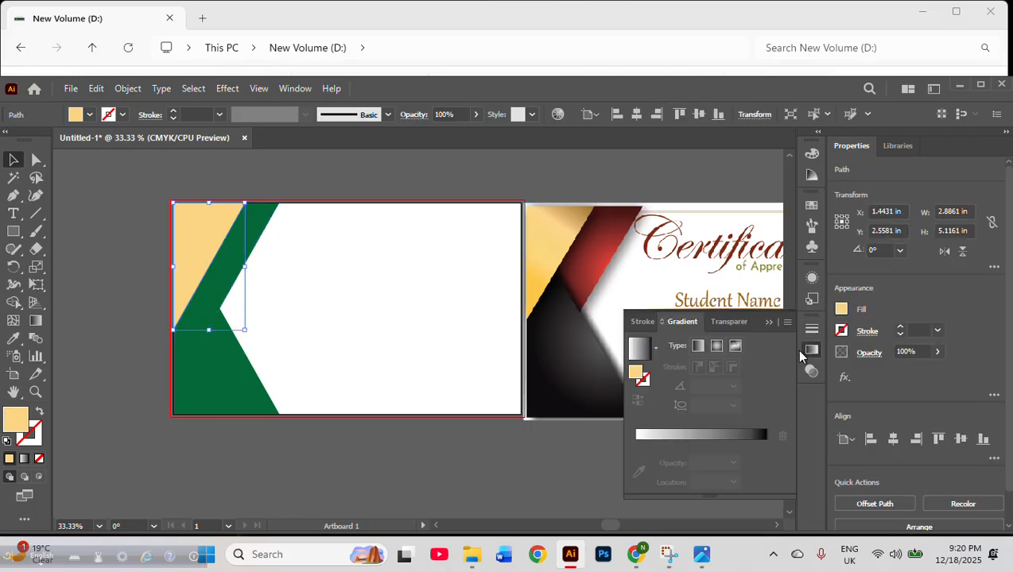
click(699, 447)
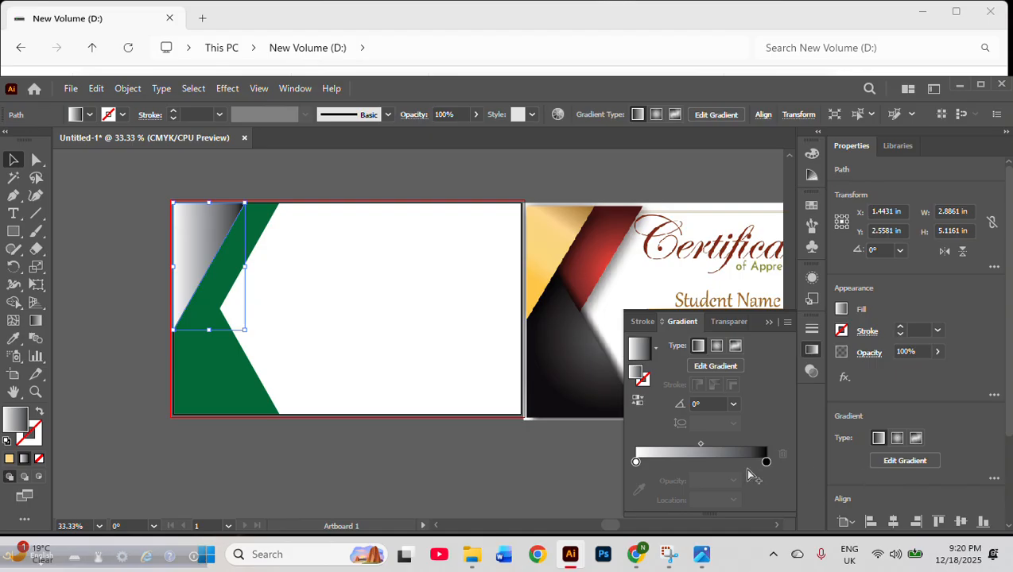
click(701, 463)
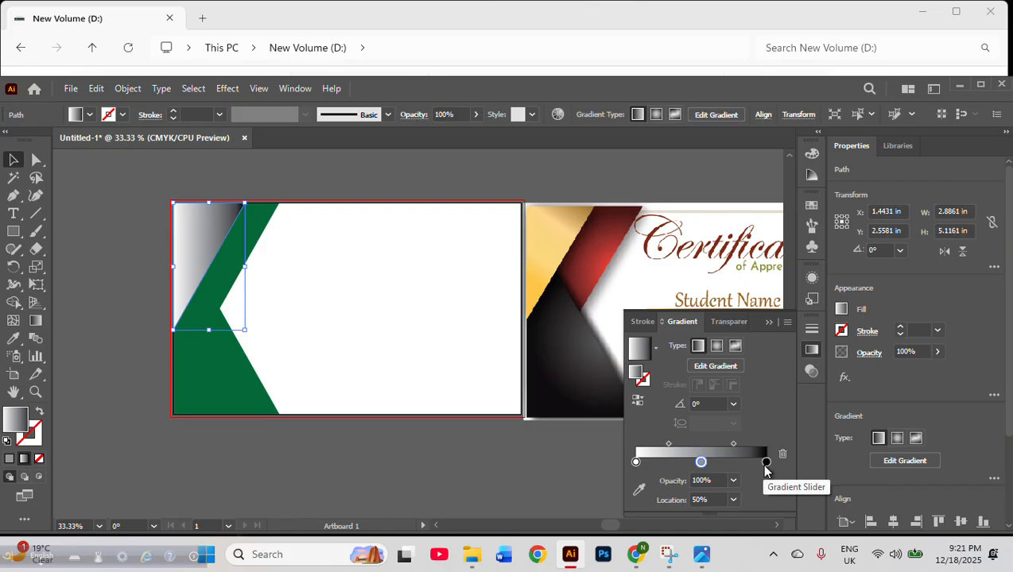
Set the gradient's black end stop to the brownish gold sampled from the upper edge of the reference's gold shape
click(765, 462)
double_click(765, 463)
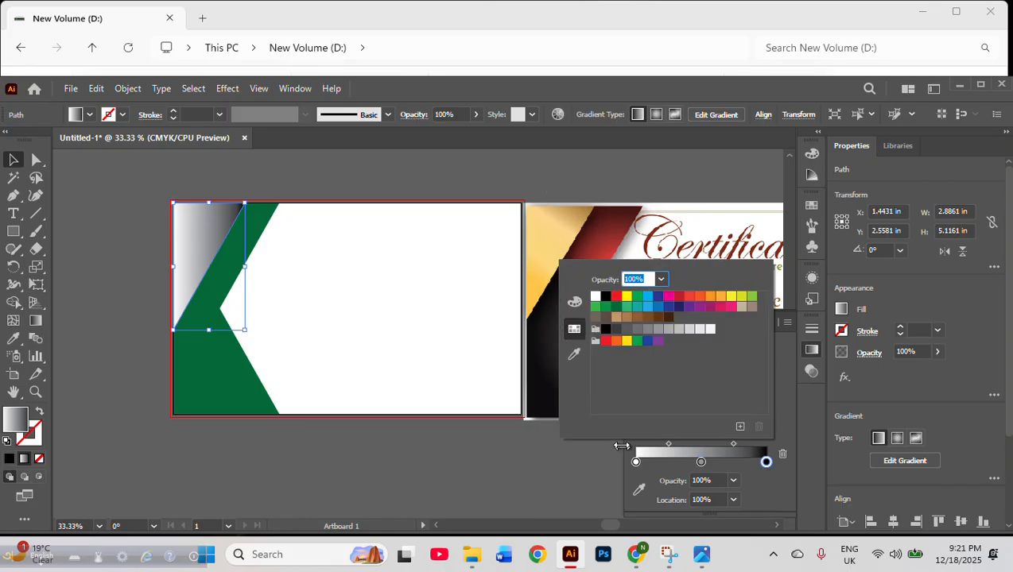
click(636, 490)
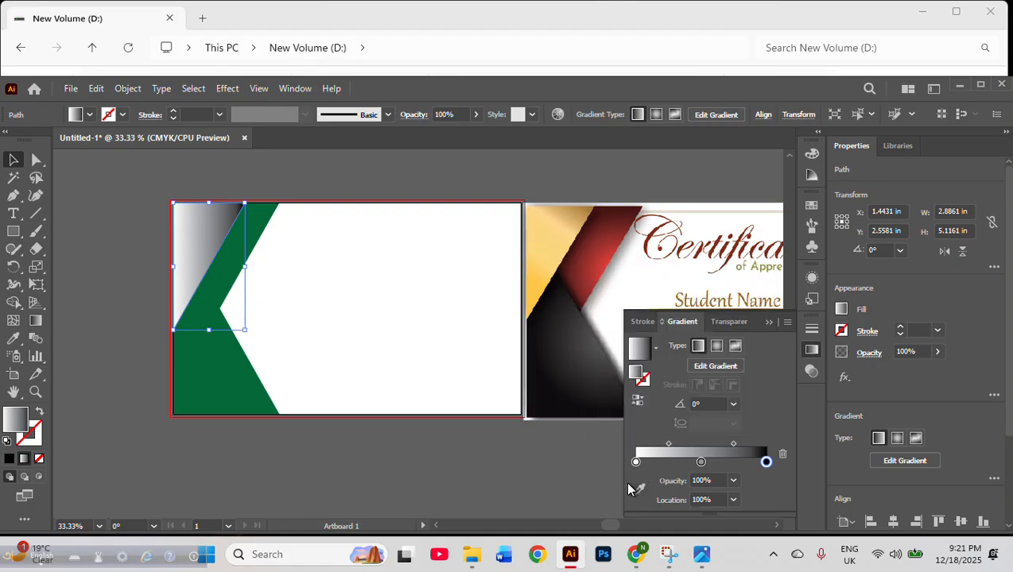
click(637, 489)
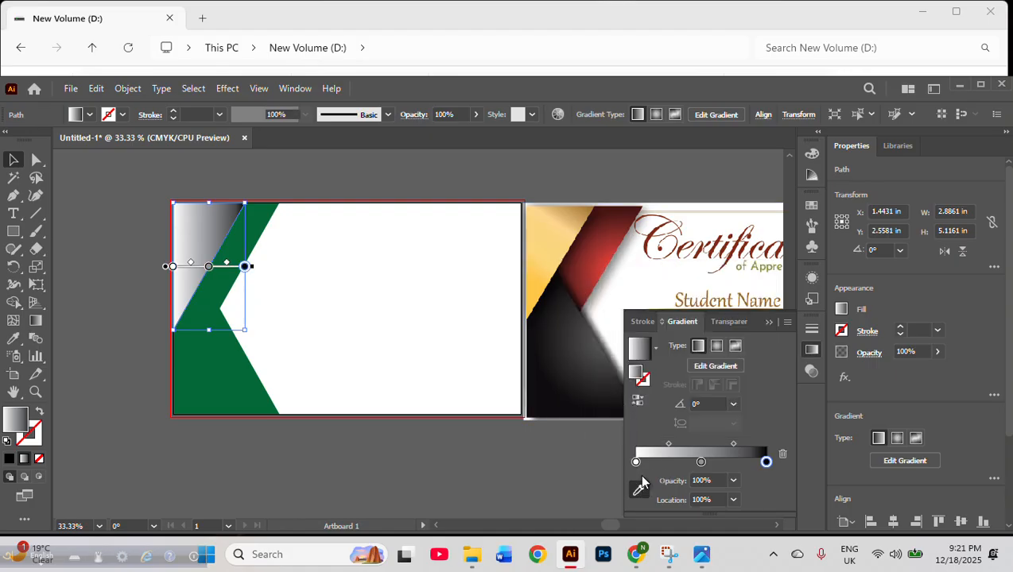
click(586, 207)
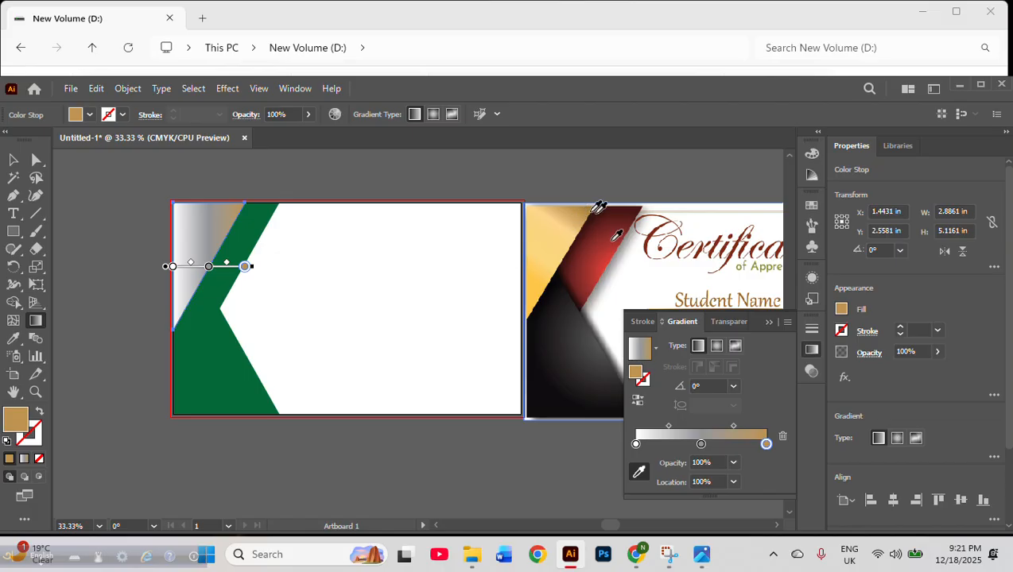
Angle the gradient diagonally upward across the triangle at about 56°, with the brownish gold end toward the artboard's top edge
click(734, 388)
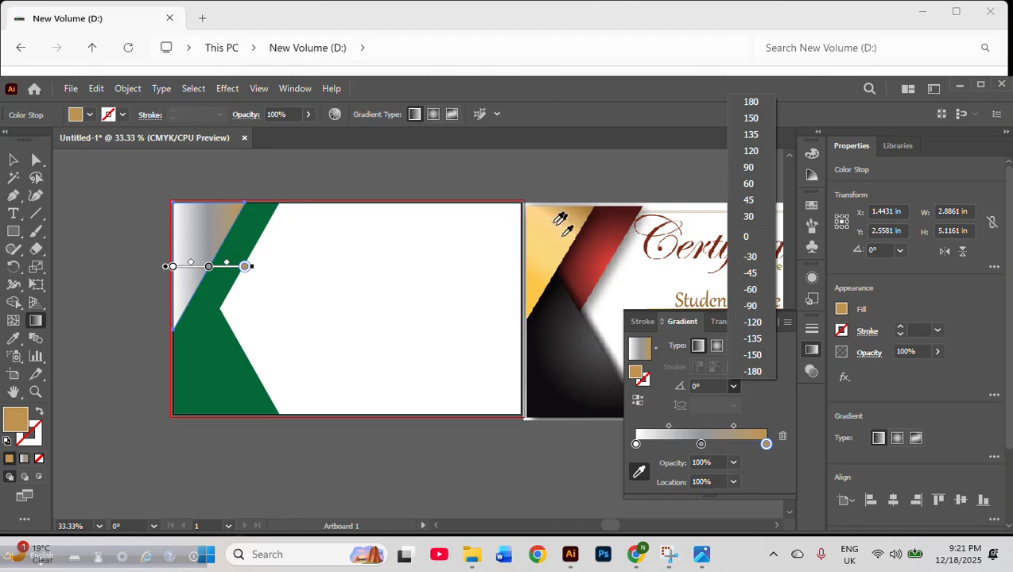
click(751, 256)
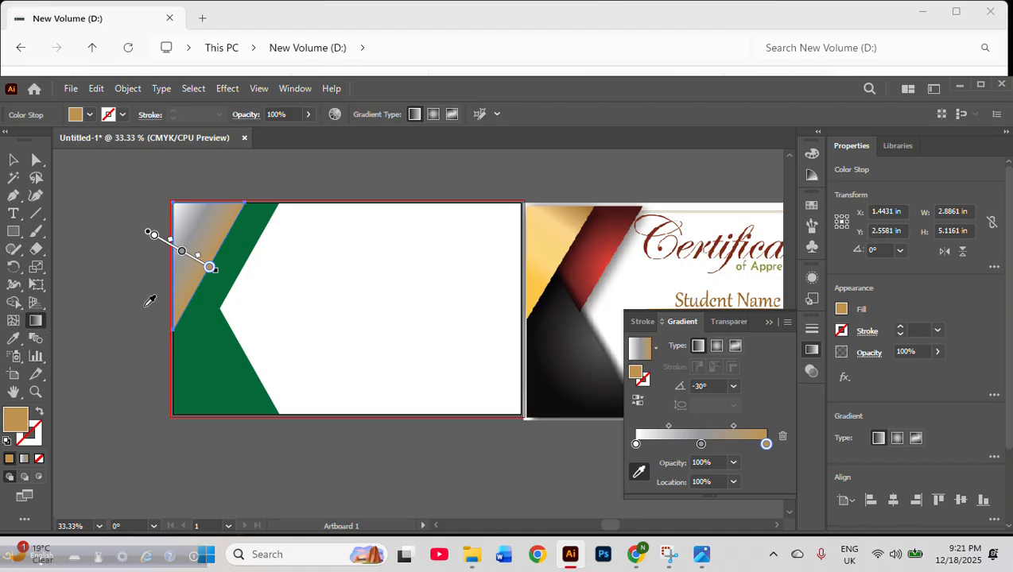
click(14, 160)
click(35, 321)
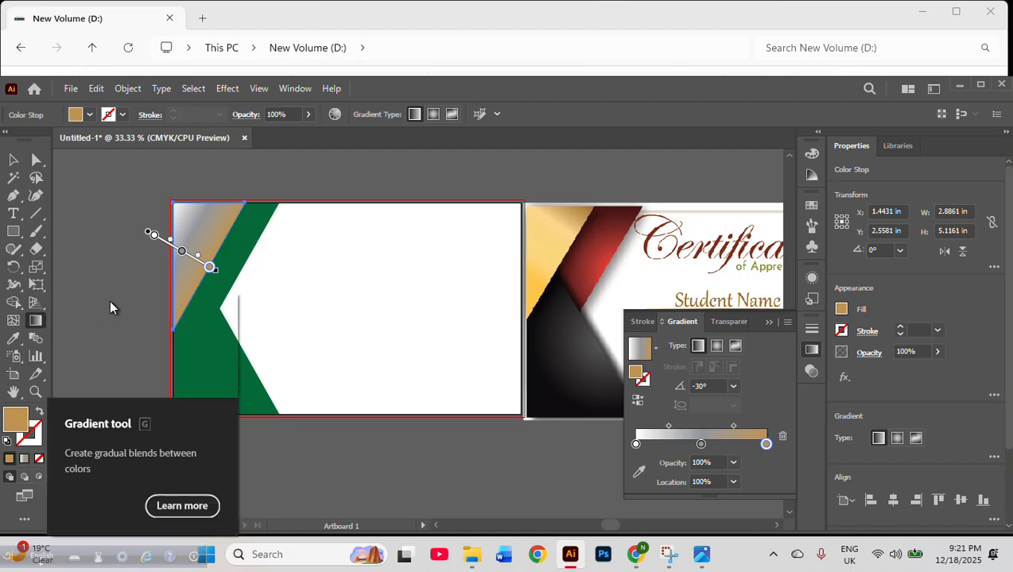
drag(149, 280, 226, 194)
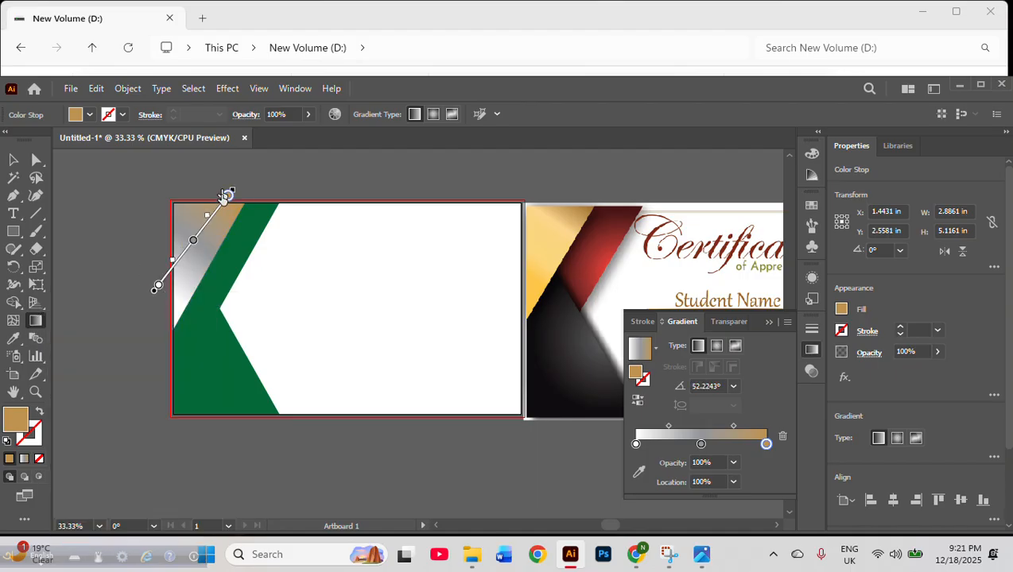
drag(140, 320, 207, 211)
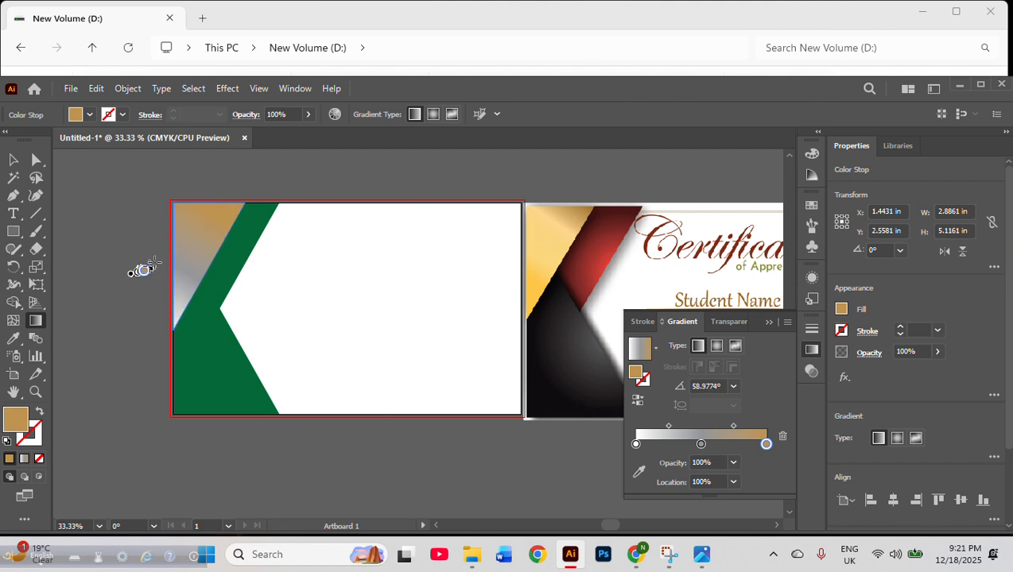
drag(151, 287, 227, 219)
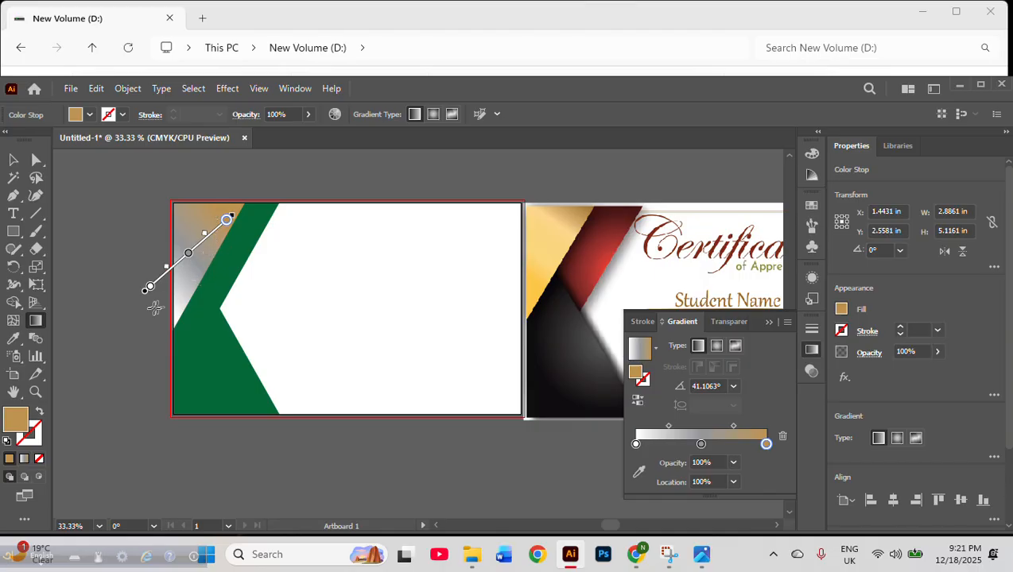
drag(151, 311, 223, 204)
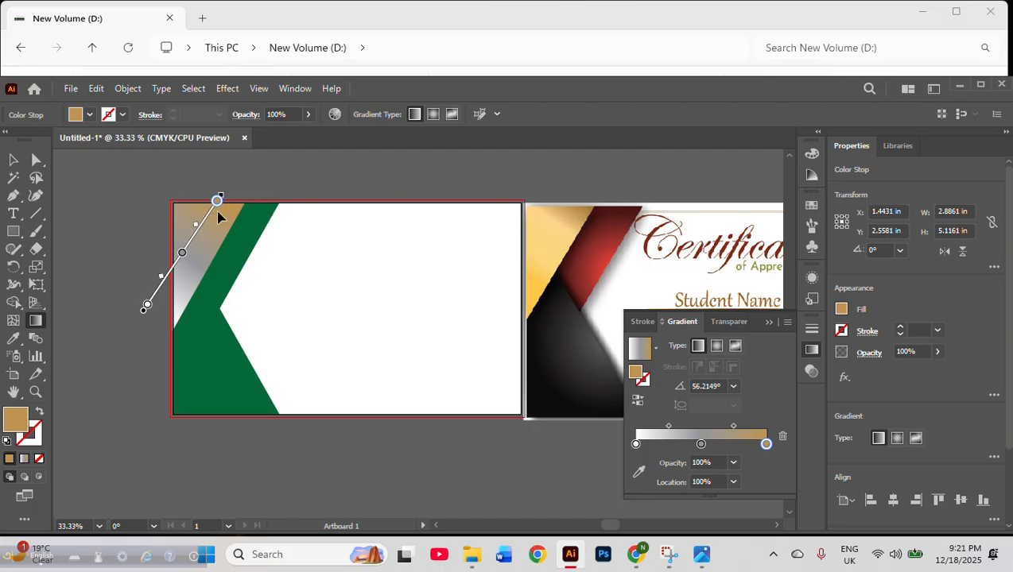
Color the gradient's middle stop light gold and its white starting stop a deeper yellow-gold, both sampled from the reference's gold shape
click(767, 444)
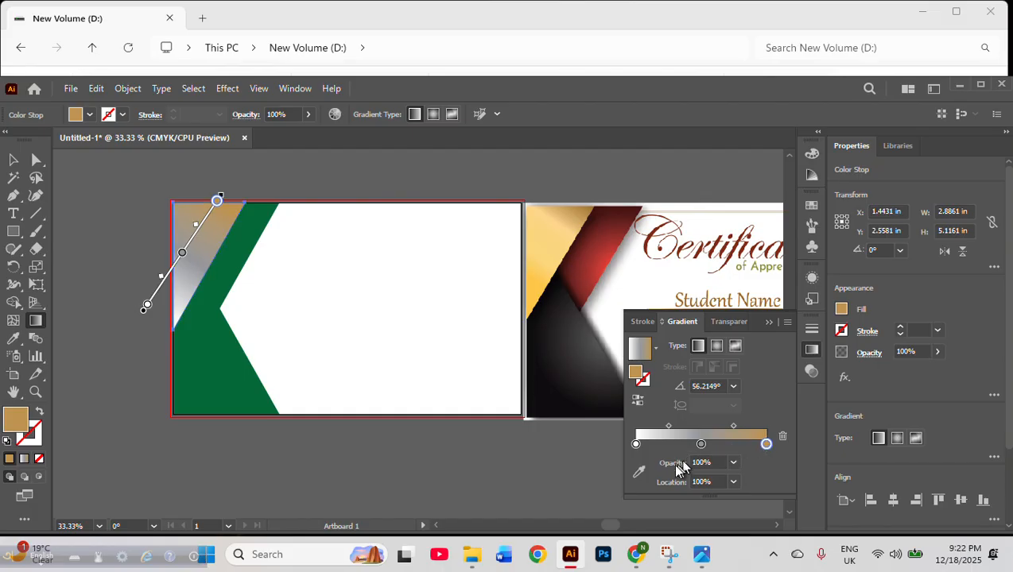
click(701, 445)
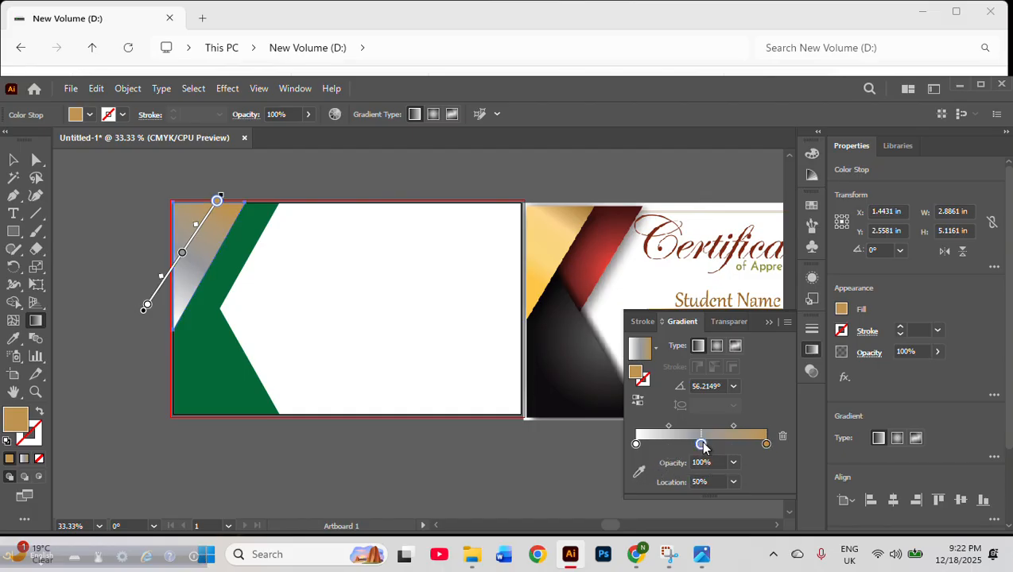
click(638, 472)
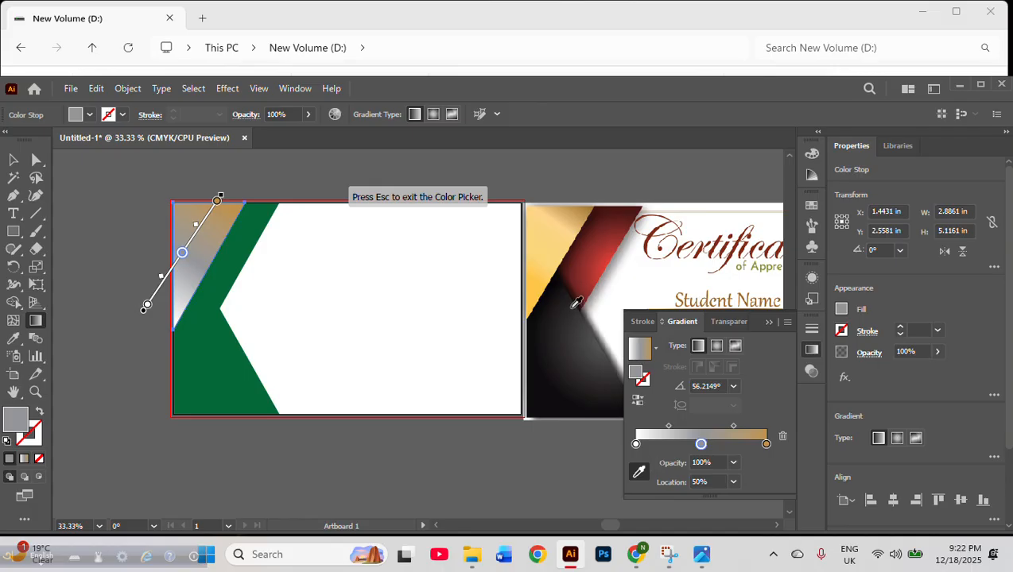
click(567, 228)
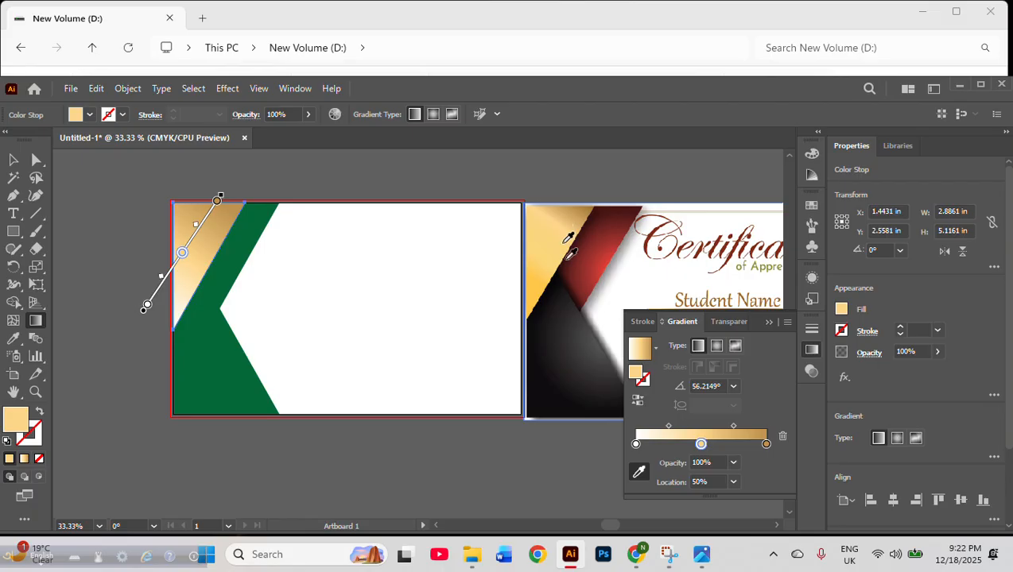
click(637, 444)
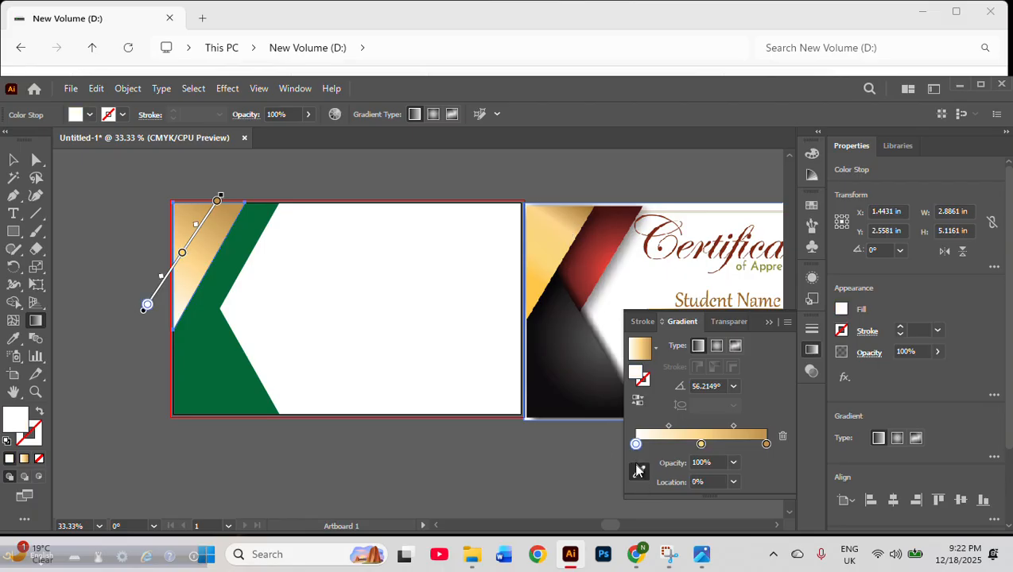
click(638, 471)
click(542, 288)
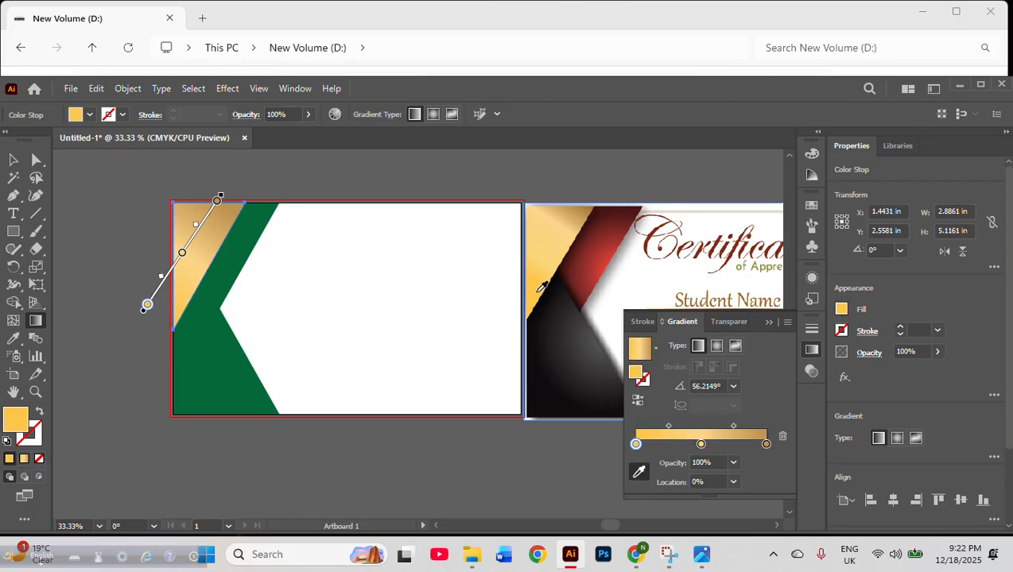
Add a second light gold stop at about 63% and shift the yellow-gold start stop to about 14% and the end stop to about 96%
click(182, 254)
drag(182, 254, 195, 235)
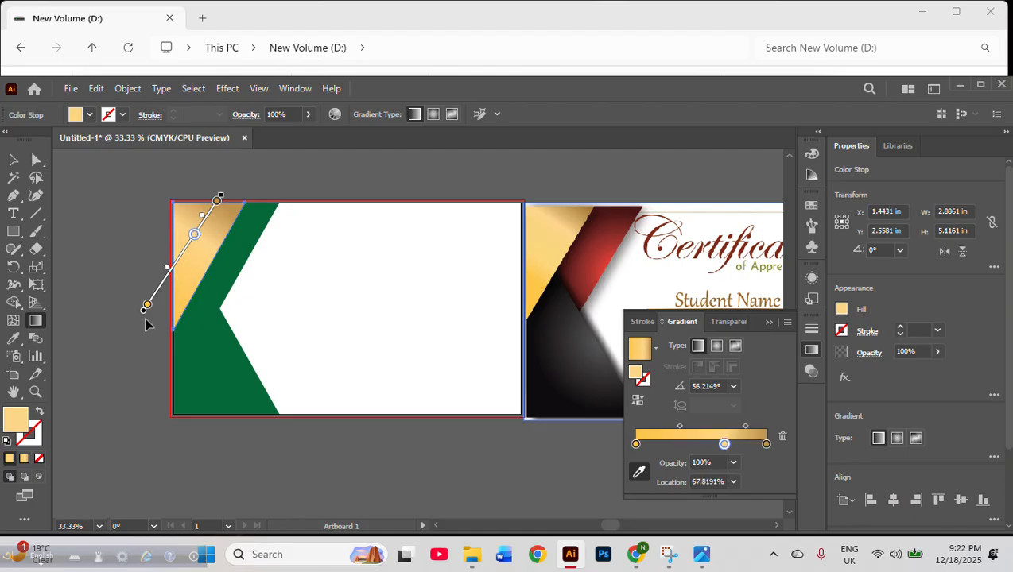
drag(143, 307, 150, 299)
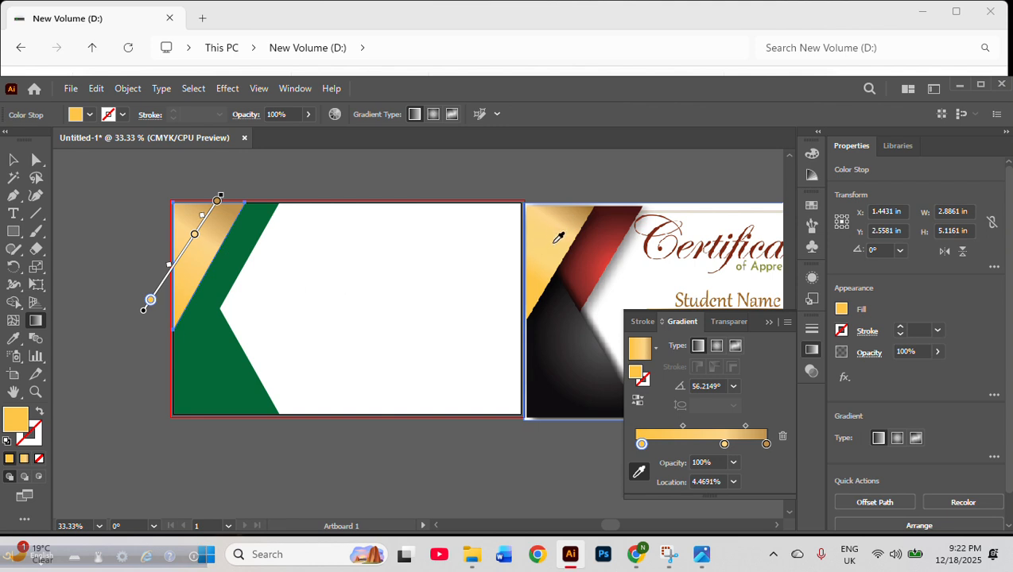
click(704, 445)
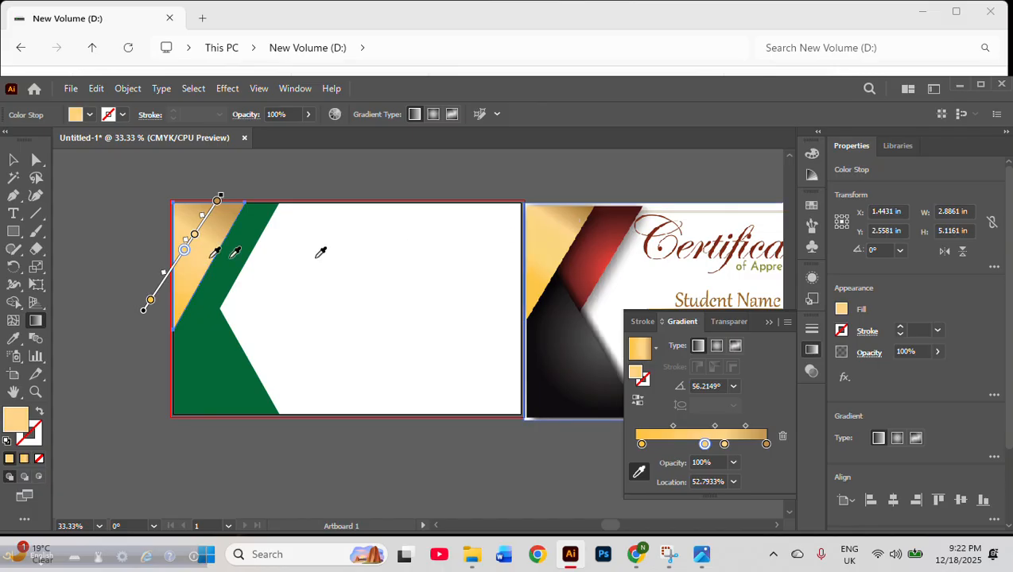
click(195, 234)
mouse_move(203, 230)
mouse_down()
mouse_move(184, 251)
mouse_move(196, 245)
mouse_up()
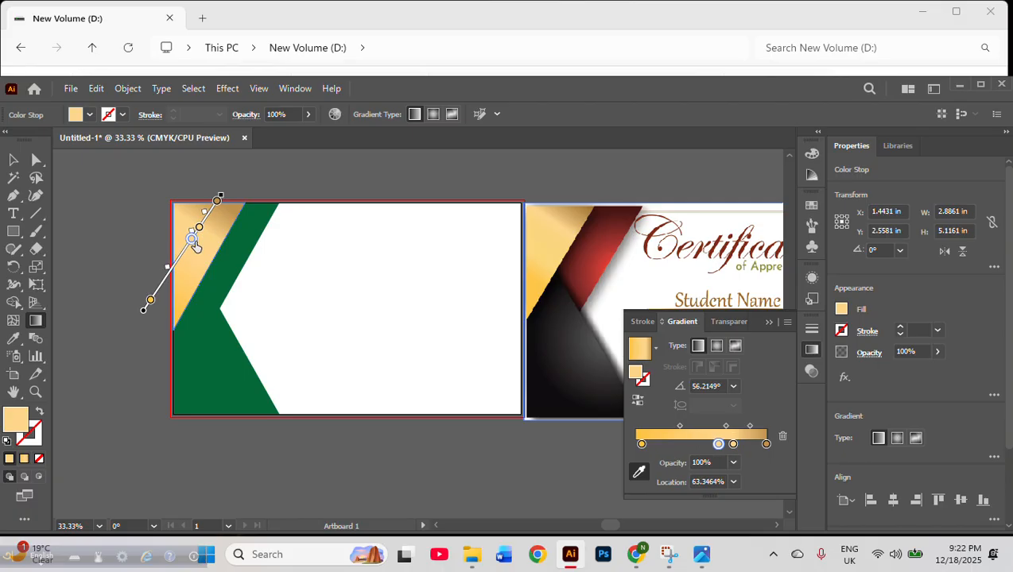
drag(150, 303, 158, 291)
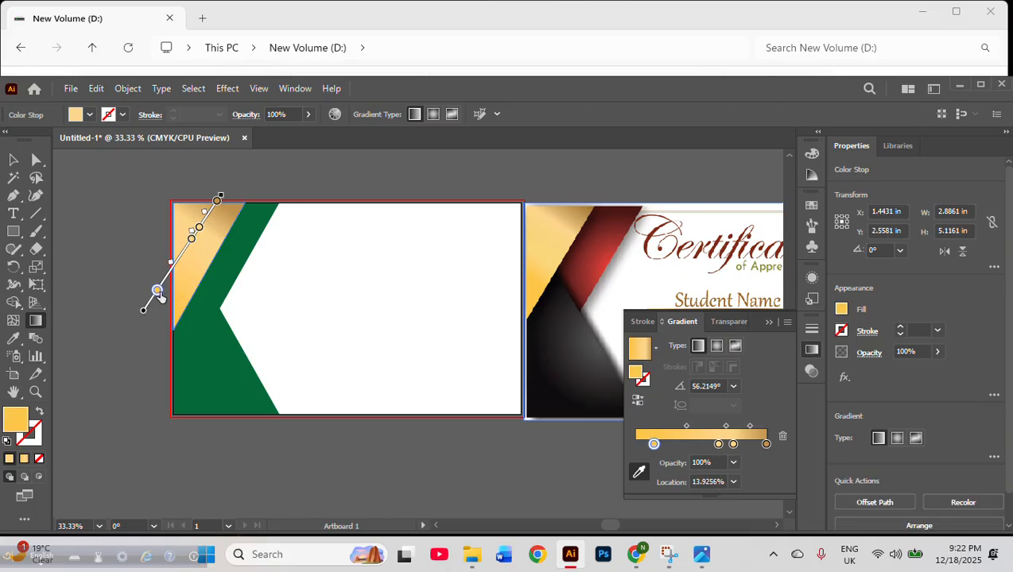
drag(217, 202, 214, 205)
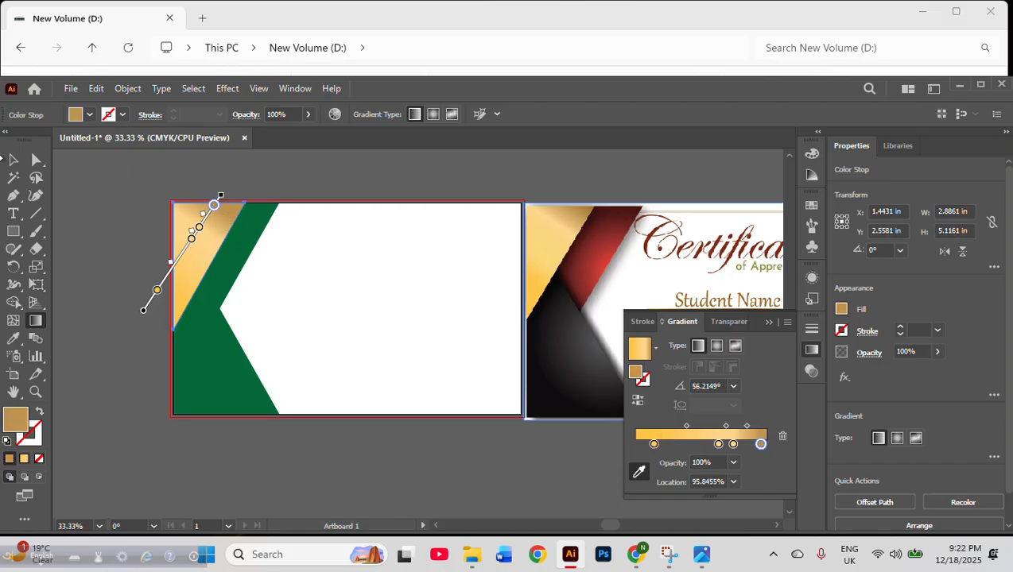
click(13, 160)
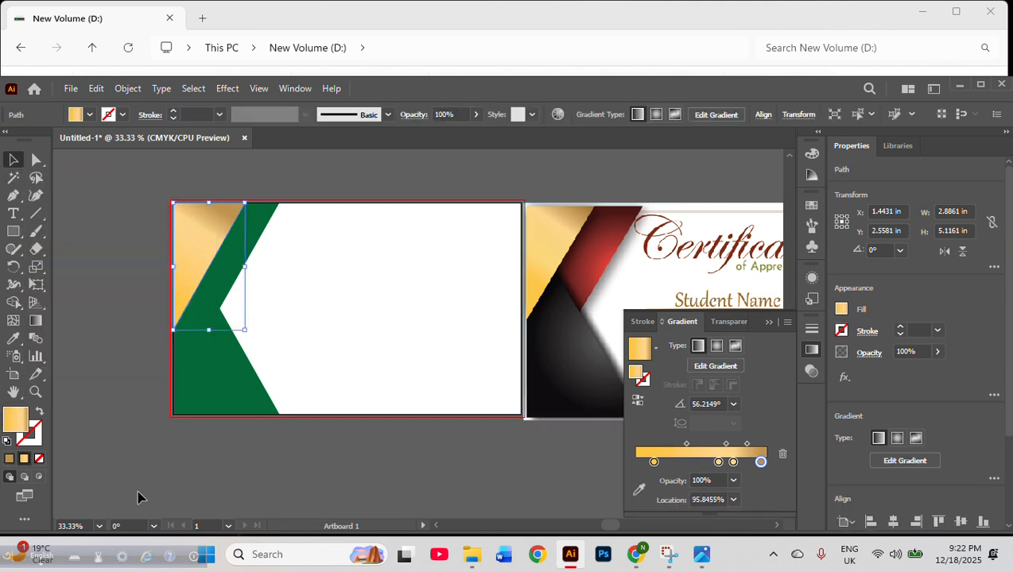
Apply the gold gradient to the green band beside the gold triangle and delete both of its light gold middle stops
click(217, 425)
click(238, 267)
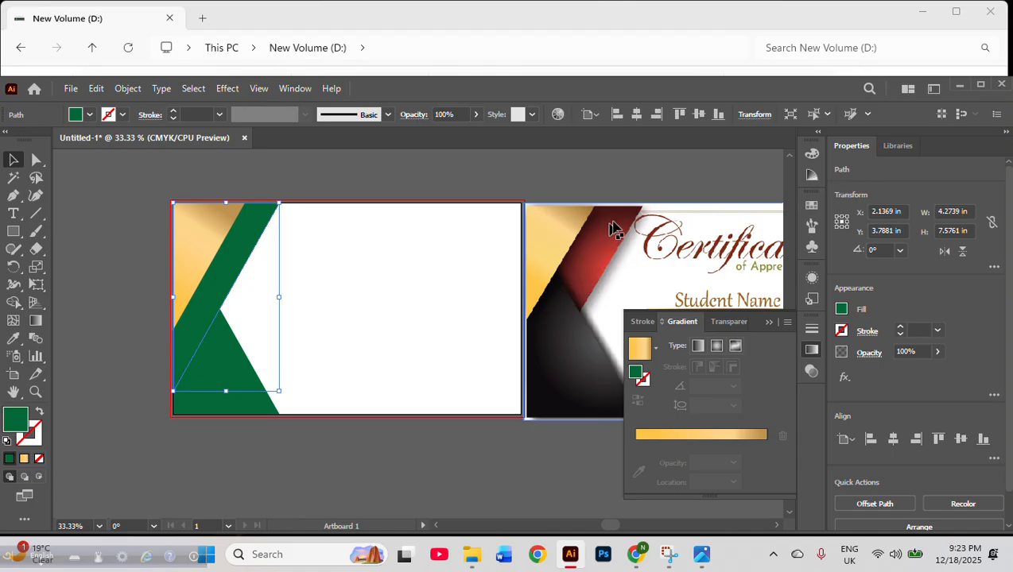
click(714, 451)
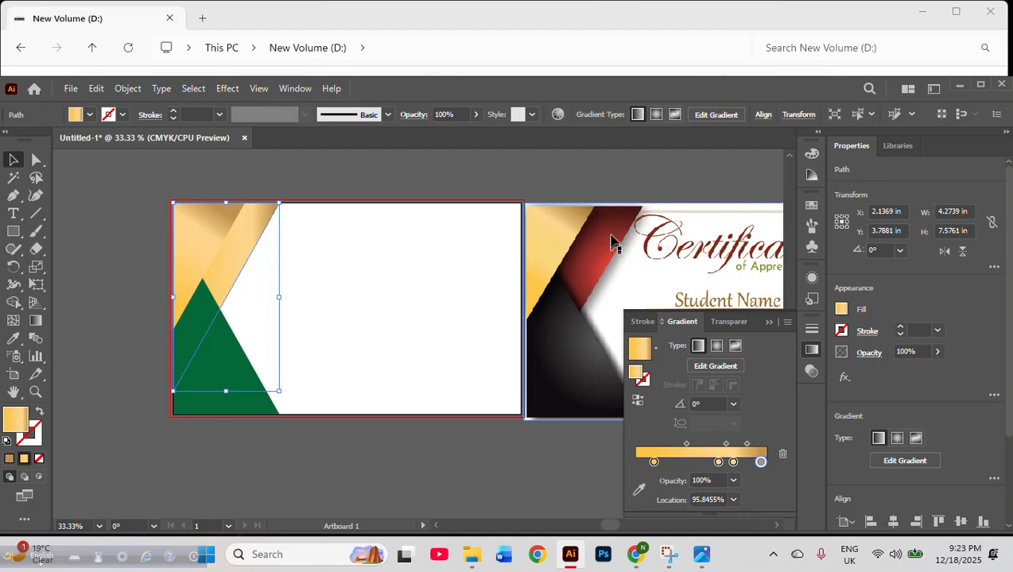
click(718, 461)
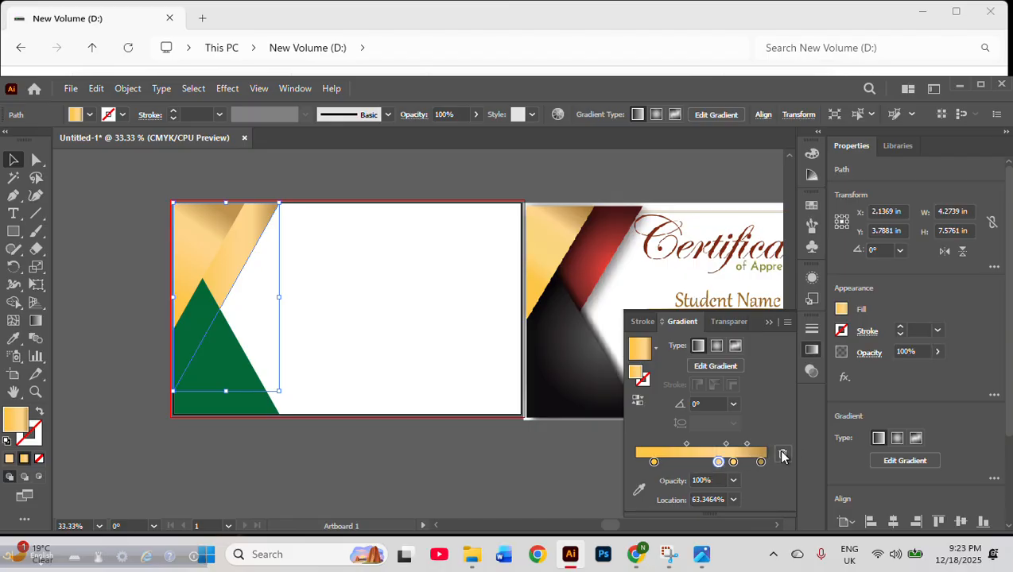
click(783, 453)
click(733, 462)
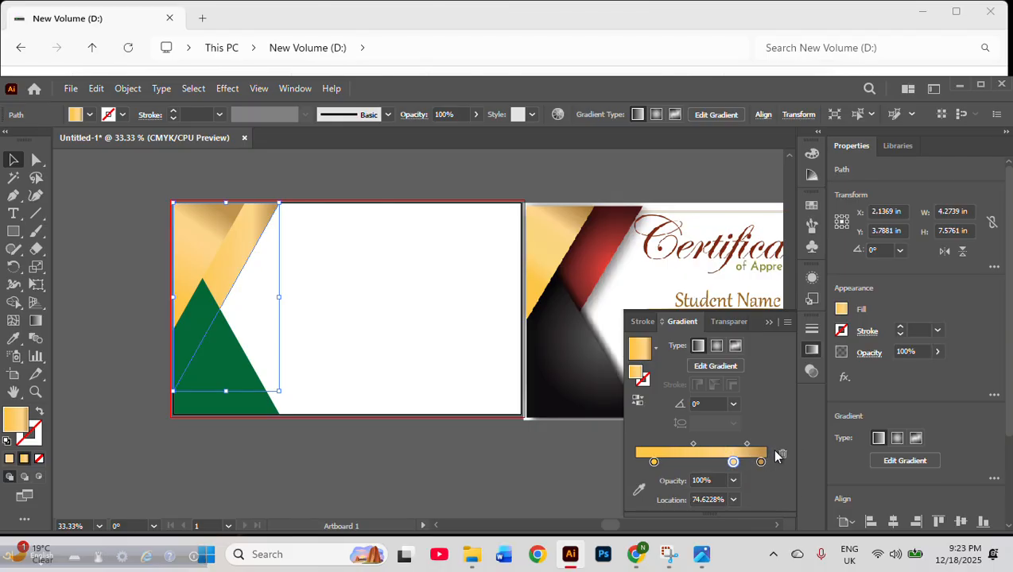
click(781, 453)
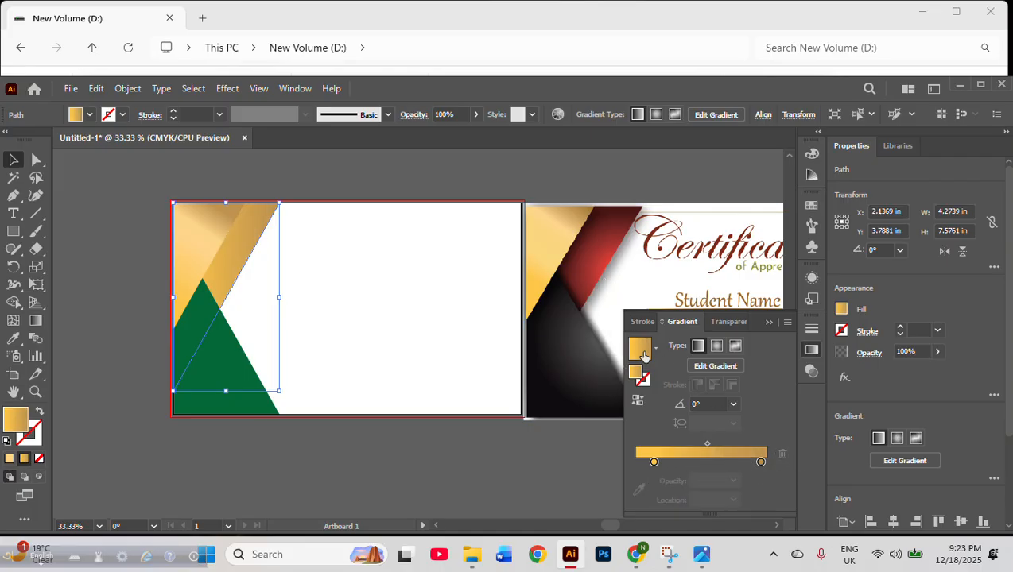
Make the band's gradient radial, with a dark maroon end stop and a bright red start stop sampled from the reference's red band
click(713, 347)
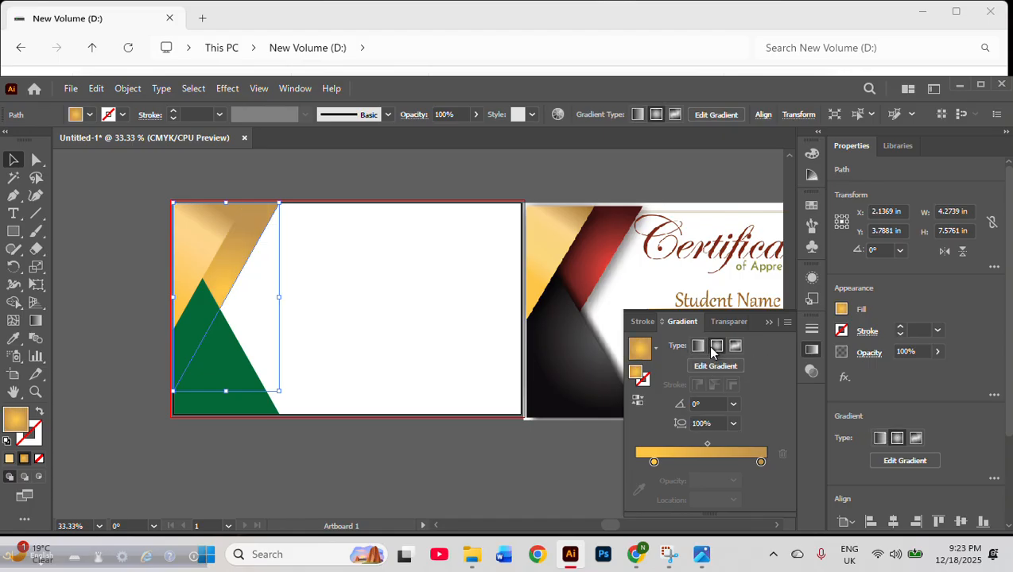
click(761, 464)
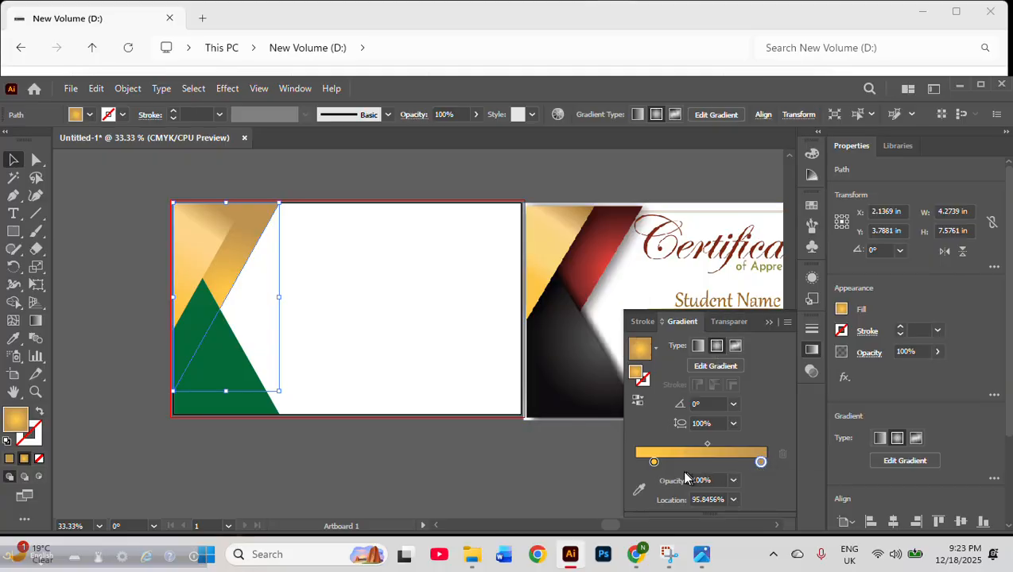
click(638, 491)
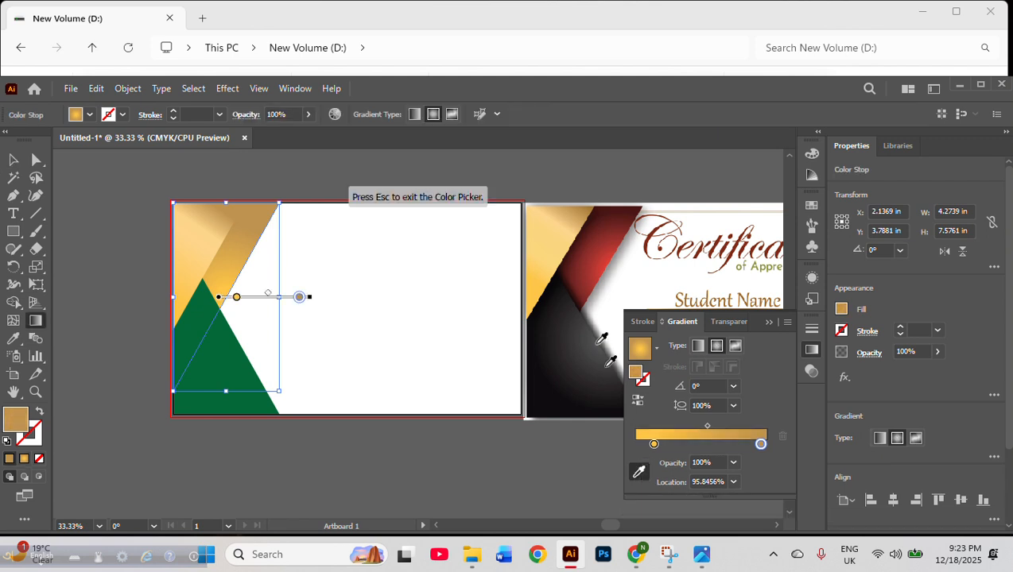
click(634, 213)
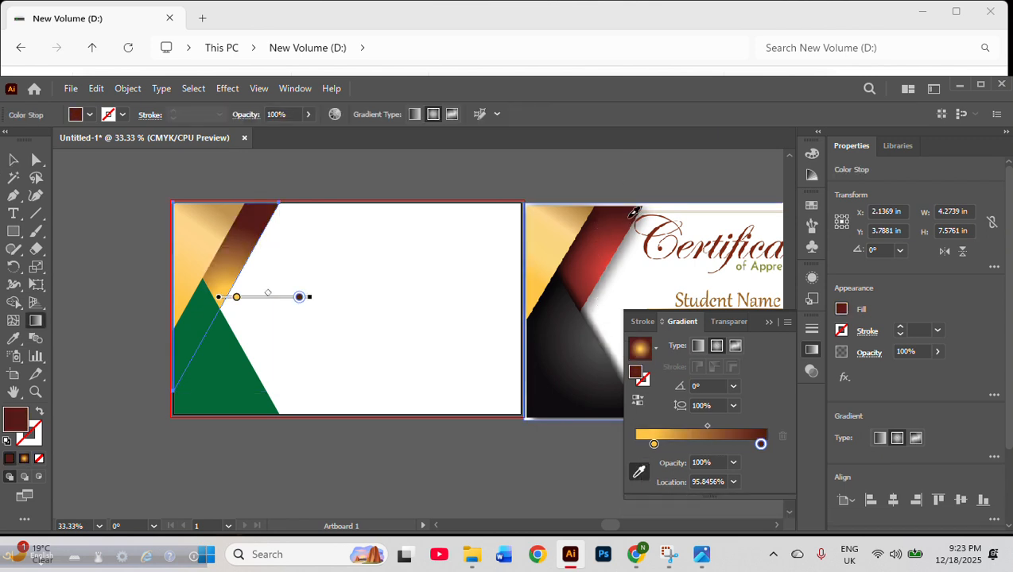
click(654, 444)
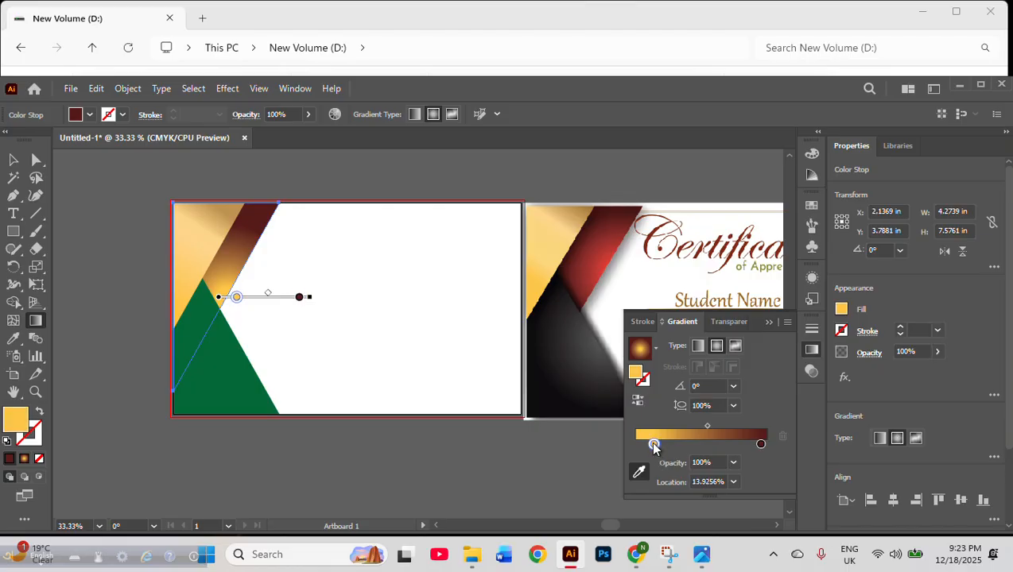
click(610, 257)
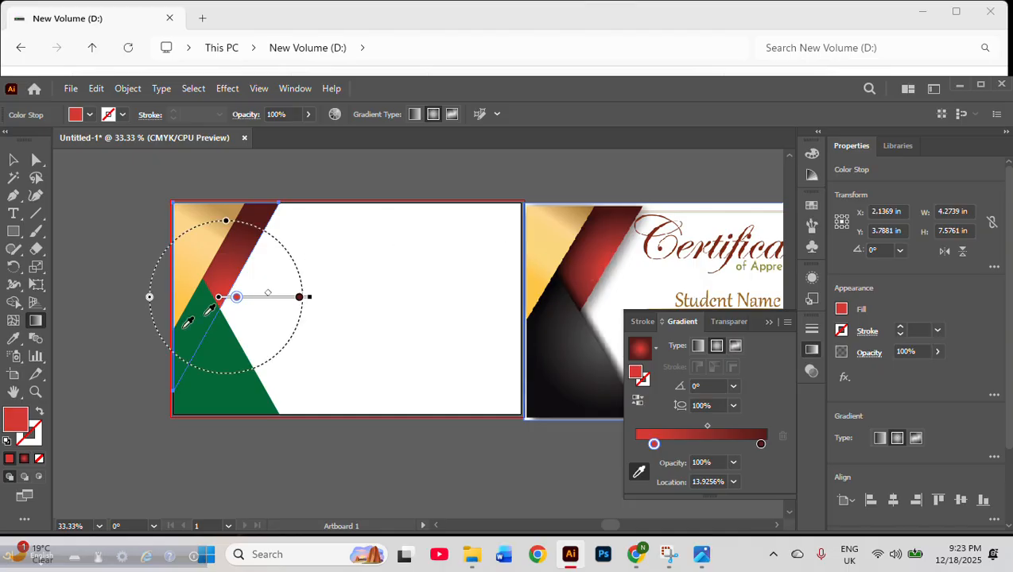
Redraw the radial gradient across the red band at an angle of about 162°
mouse_move(246, 306)
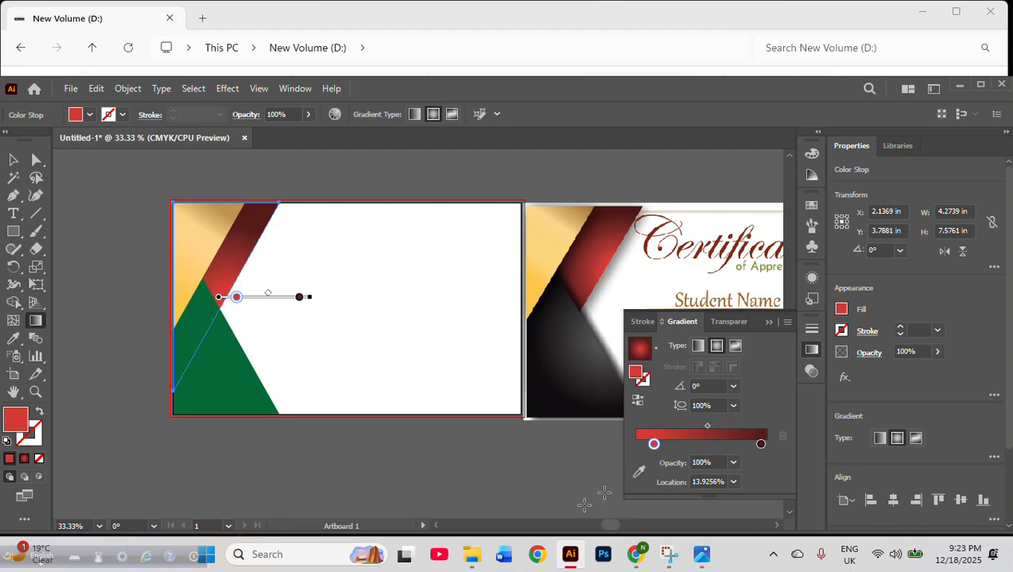
mouse_move(295, 357)
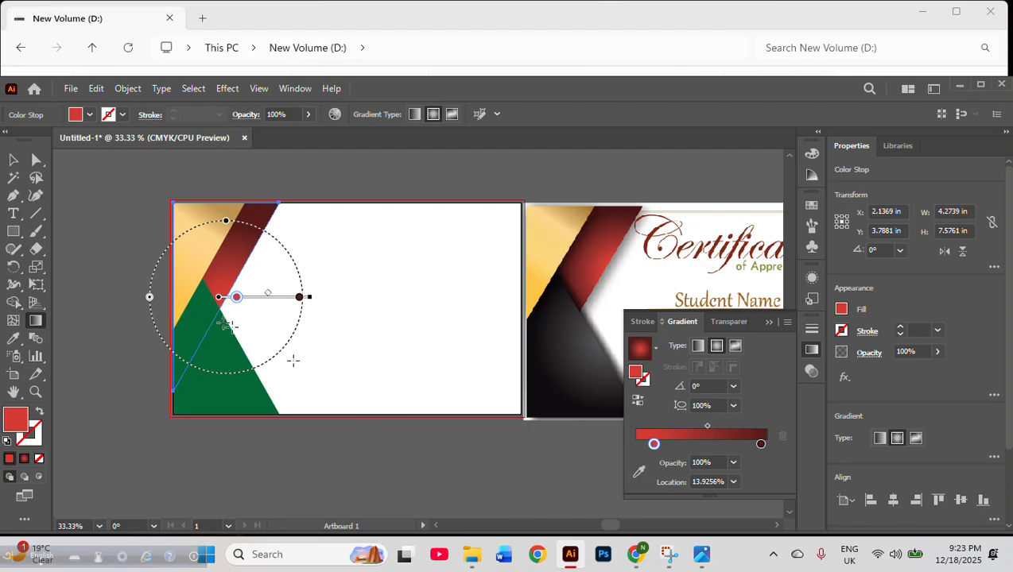
click(299, 298)
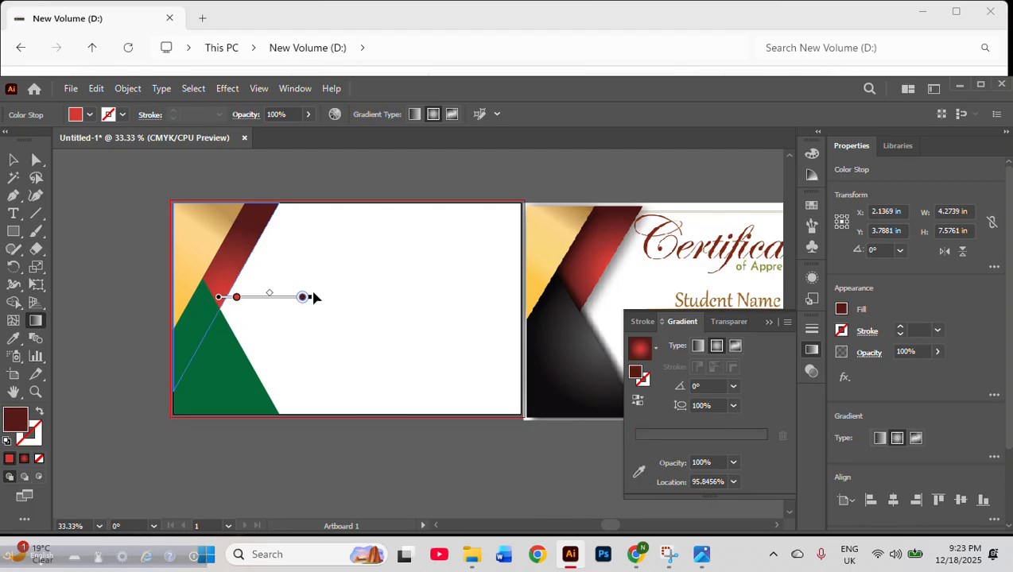
drag(334, 278, 225, 266)
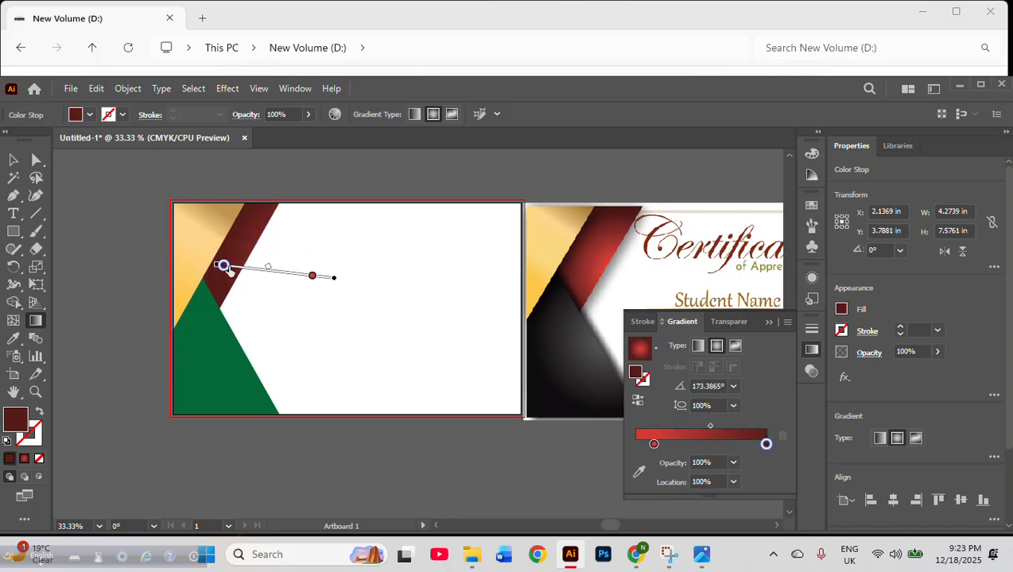
mouse_move(299, 302)
mouse_down()
mouse_move(153, 257)
mouse_move(185, 265)
mouse_up()
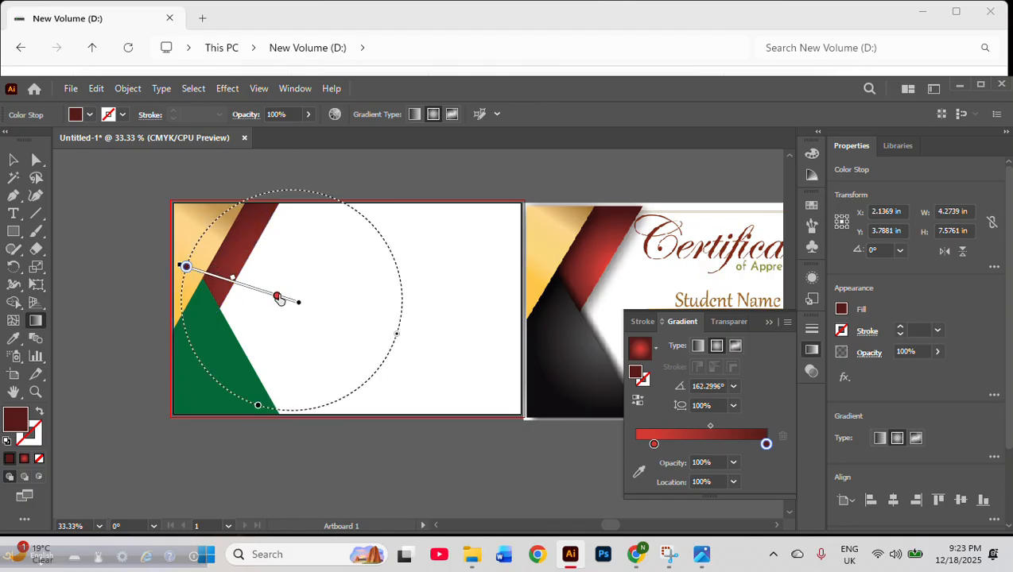
Shift the gradient's bright red stop to about 39% and its dark maroon stop to about 87%
drag(278, 298, 251, 291)
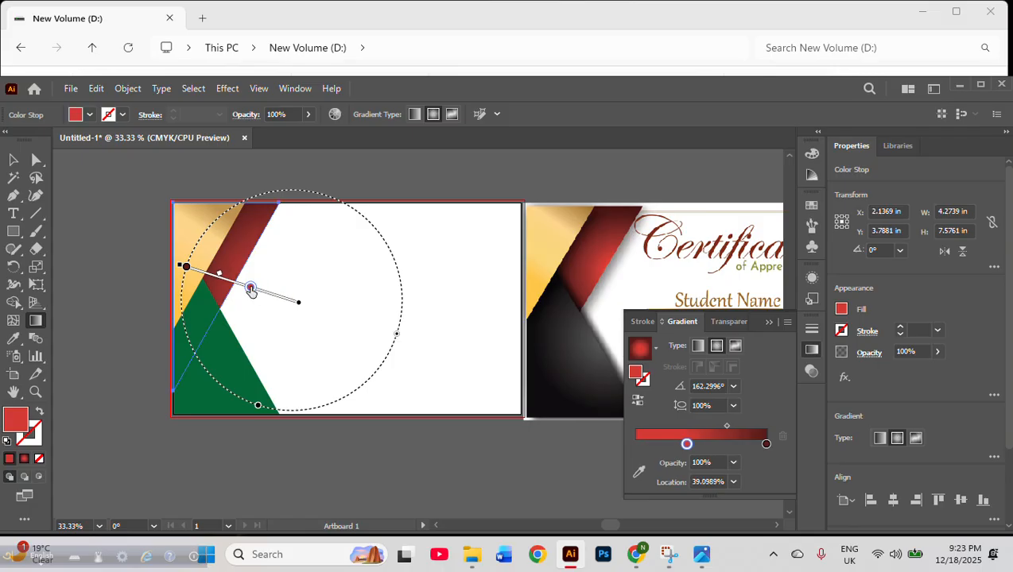
click(182, 266)
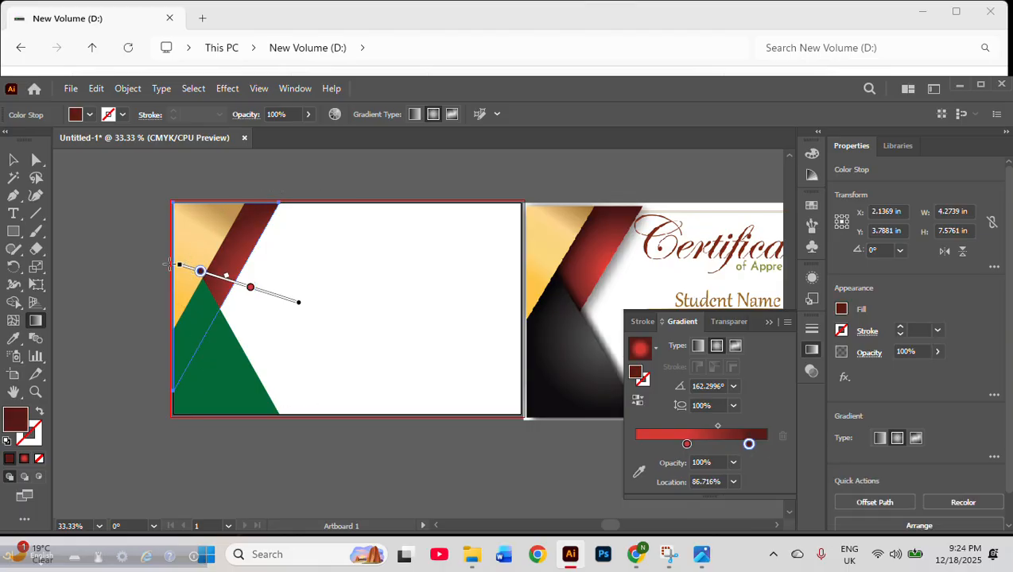
drag(182, 266, 211, 229)
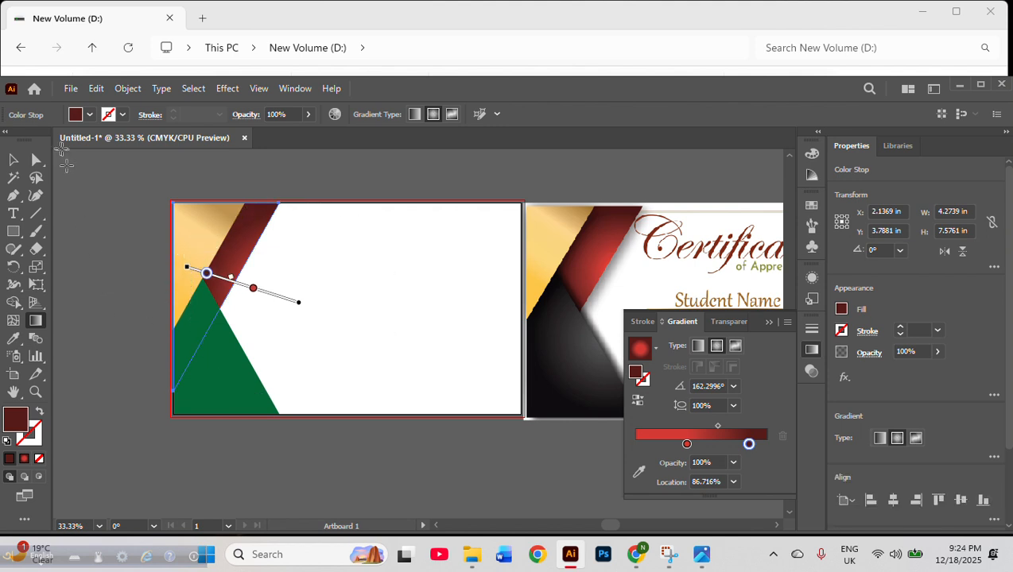
click(11, 161)
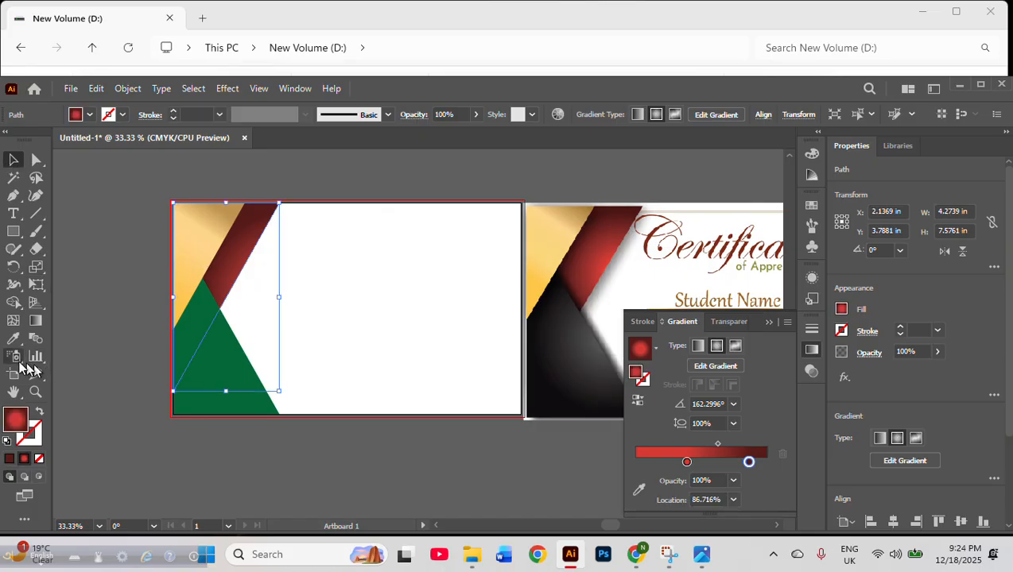
Redraw the radial gradient diagonally across the red band's upper part at about 143° and deselect the shape
click(38, 323)
mouse_move(250, 303)
mouse_down()
mouse_move(251, 250)
mouse_move(211, 225)
mouse_up()
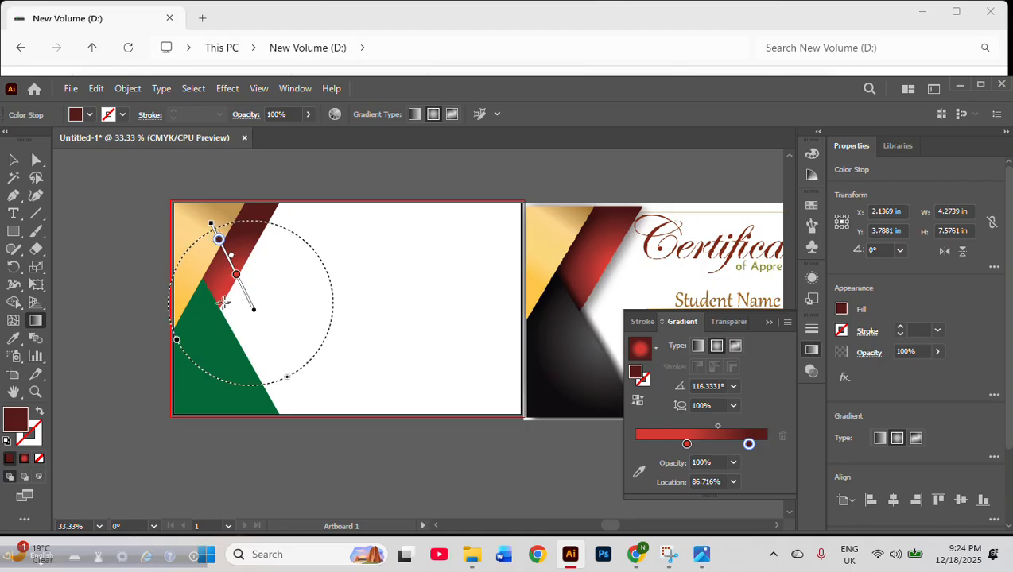
mouse_move(274, 276)
mouse_down()
mouse_move(231, 221)
mouse_move(199, 220)
mouse_up()
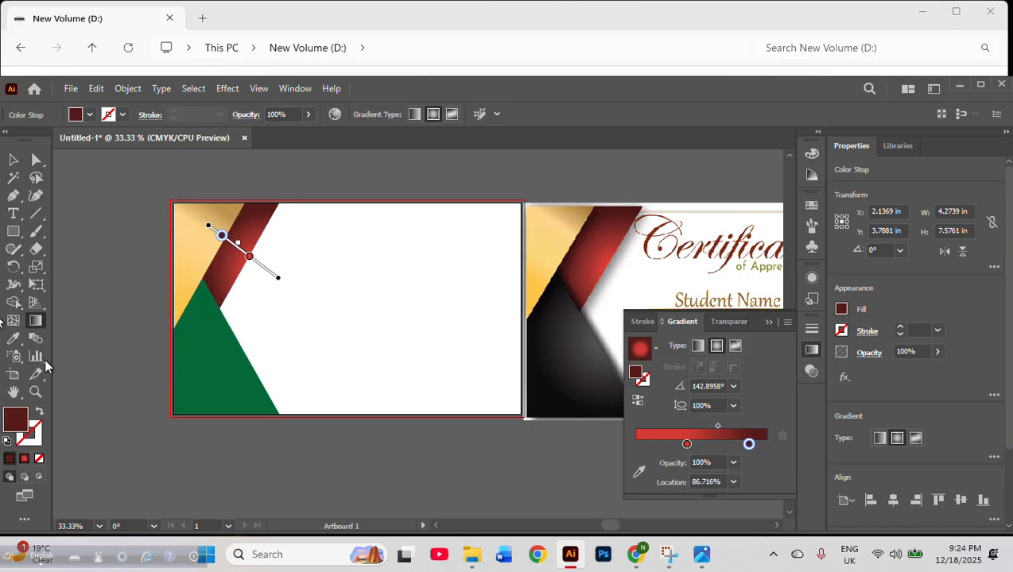
click(14, 160)
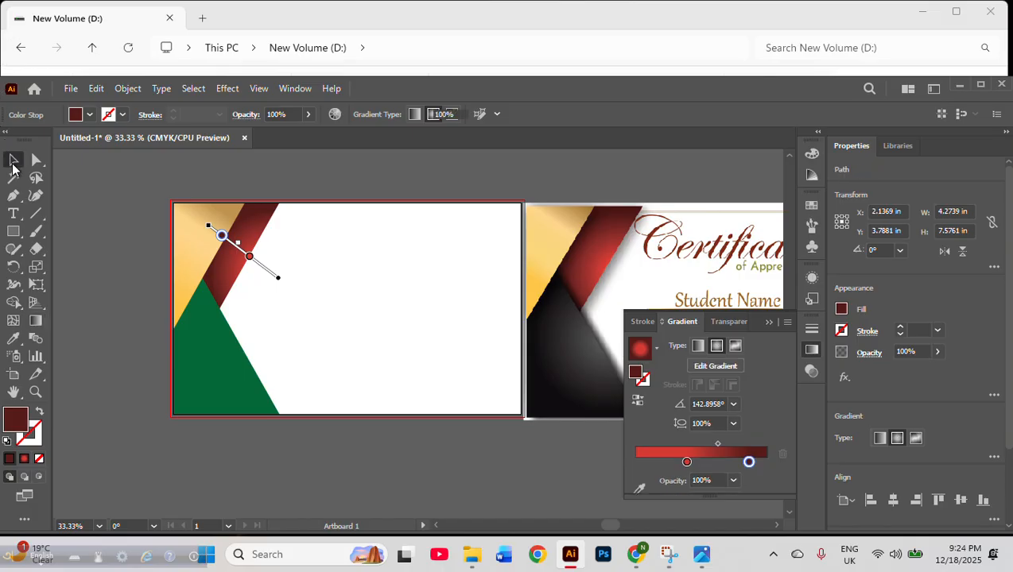
click(124, 443)
Apply the red radial gradient to the lower green triangle and set its maroon end stop to near-black sampled from the reference's black shape
click(224, 386)
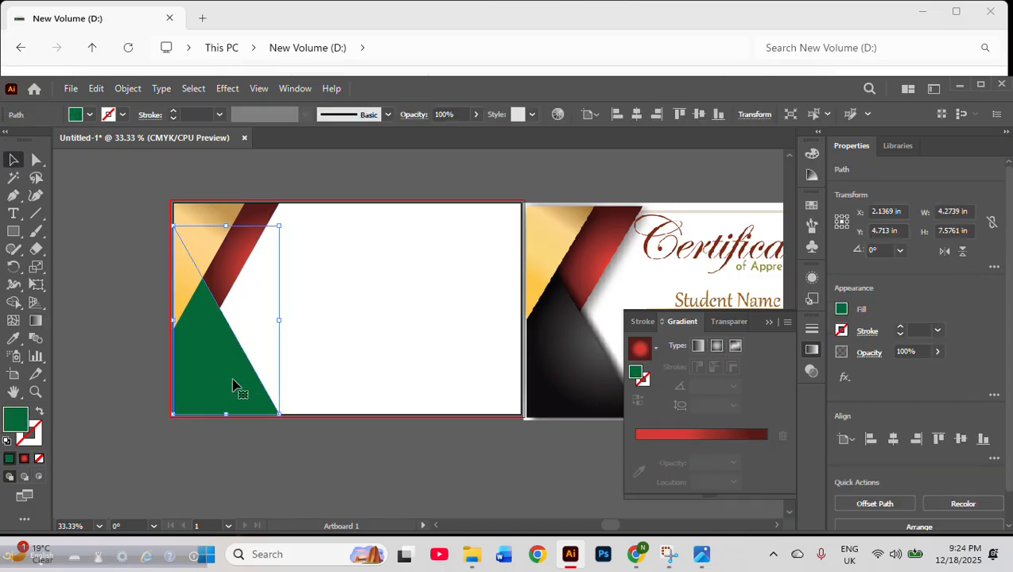
click(704, 436)
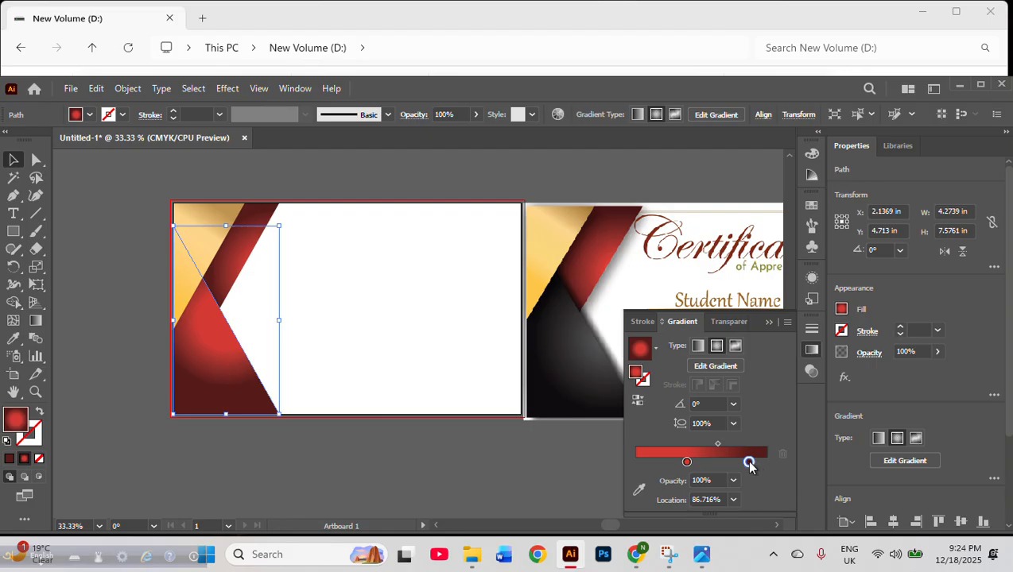
click(638, 489)
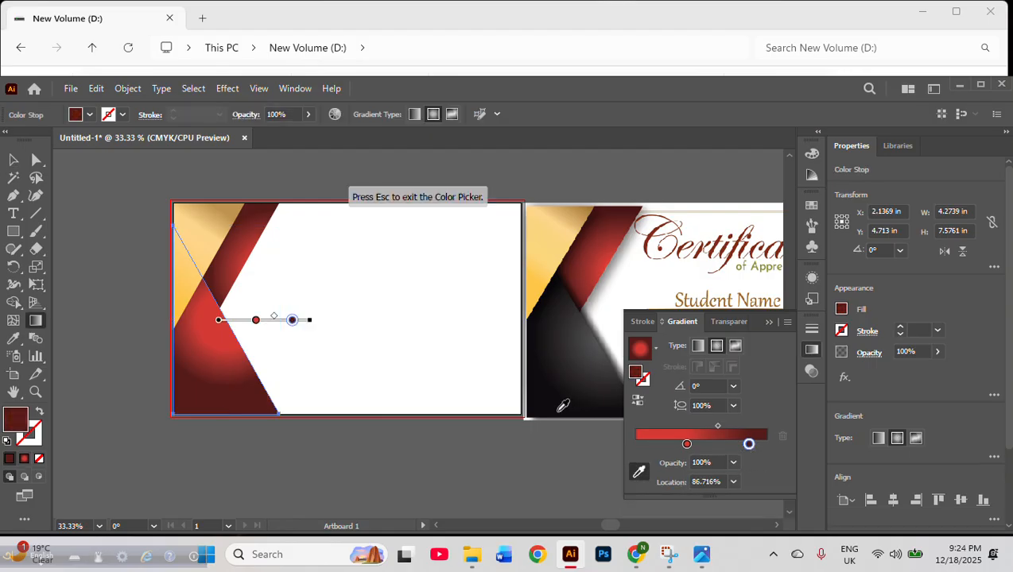
click(559, 404)
click(636, 472)
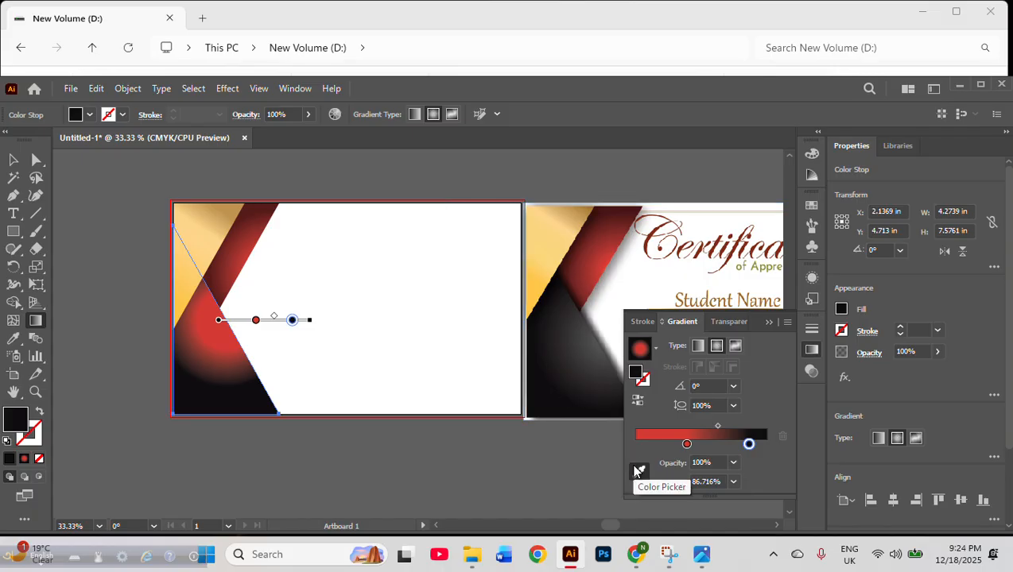
Recolor the lower triangle's gradient end stop at about 87% to the dark gray sampled beside the reference's black shape
click(687, 446)
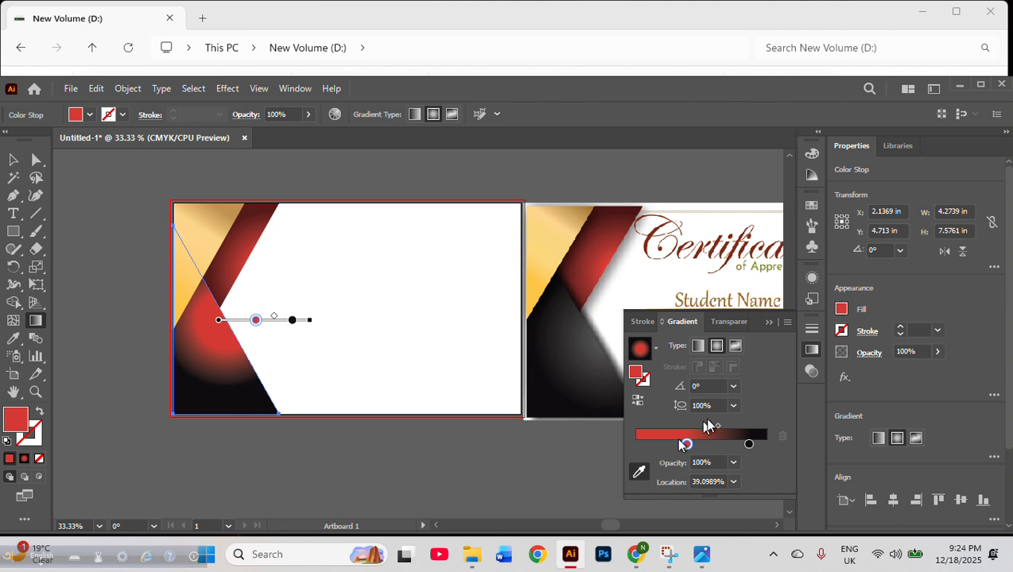
click(746, 444)
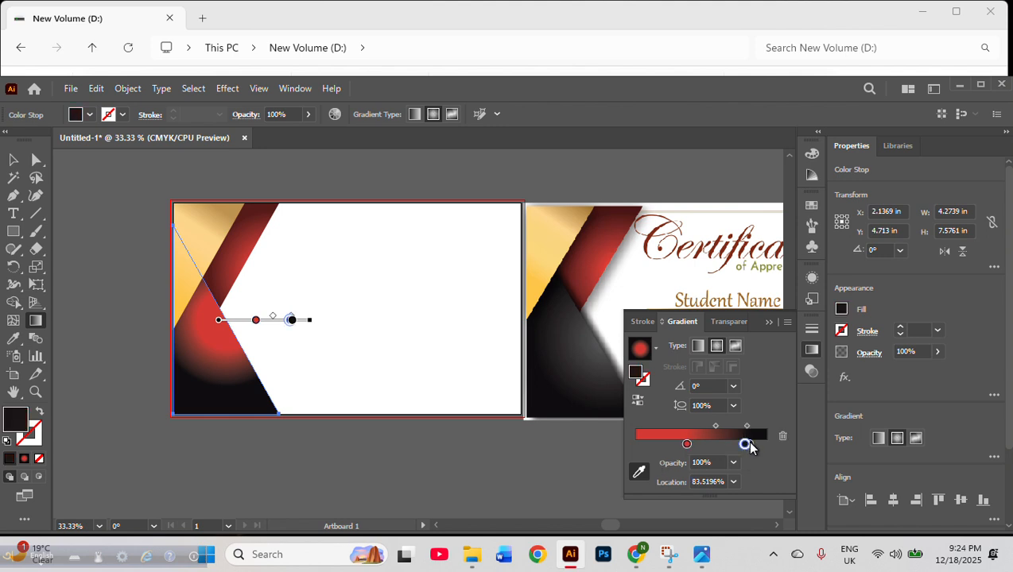
click(754, 455)
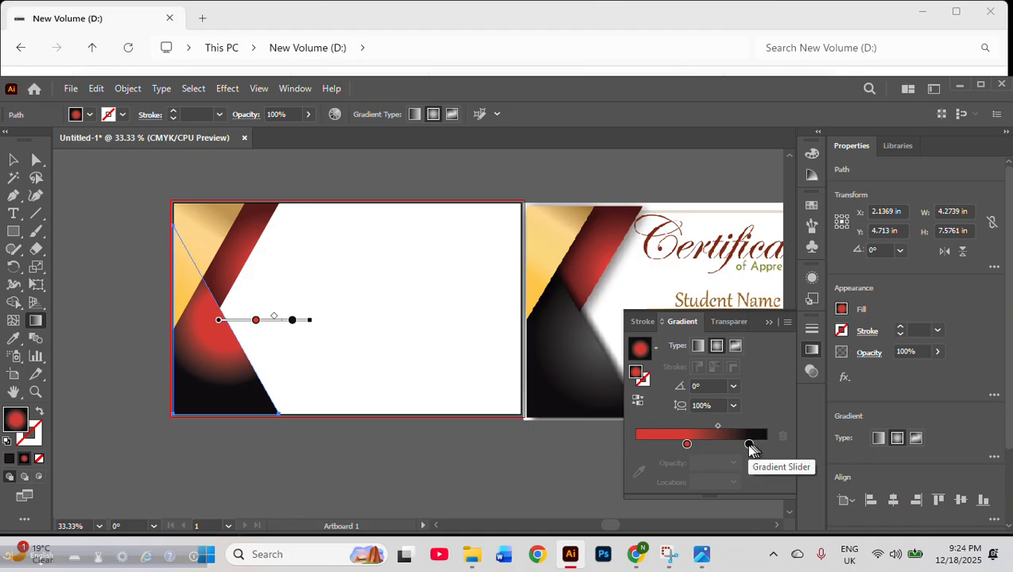
click(749, 444)
click(640, 473)
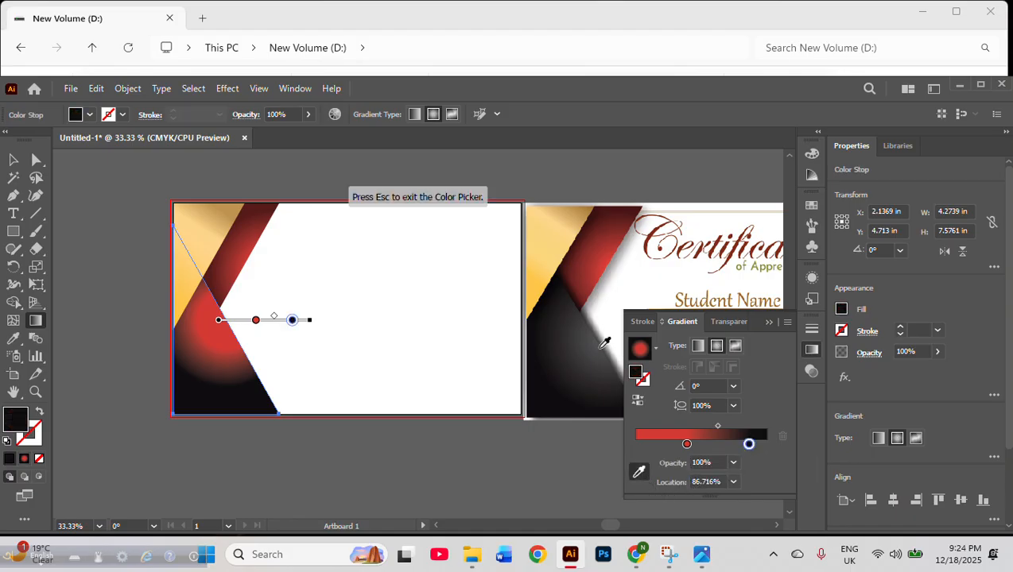
click(601, 346)
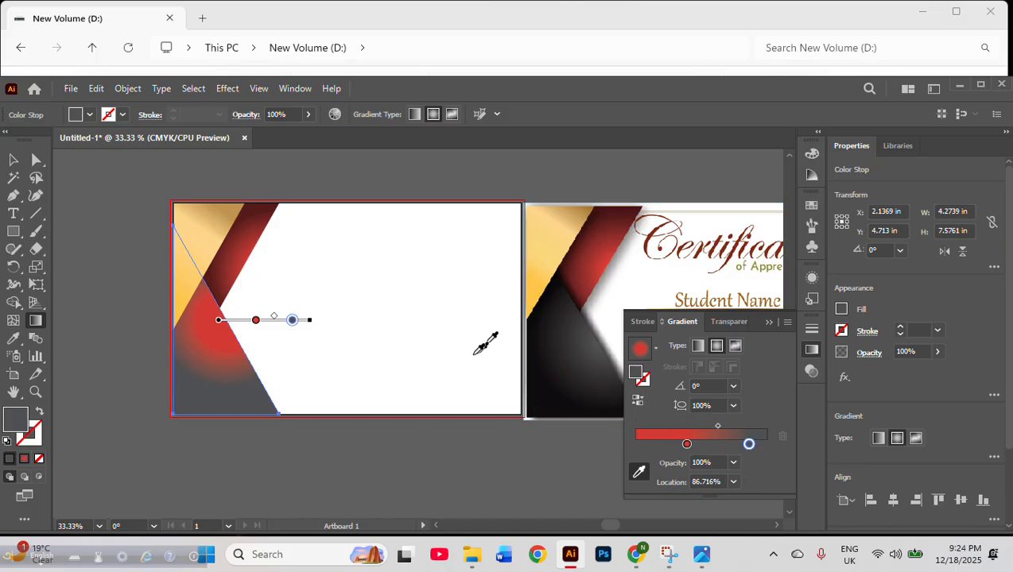
Set the gradient's red stop to near-black sampled from the reference's black shape and reverse the gradient direction
click(687, 445)
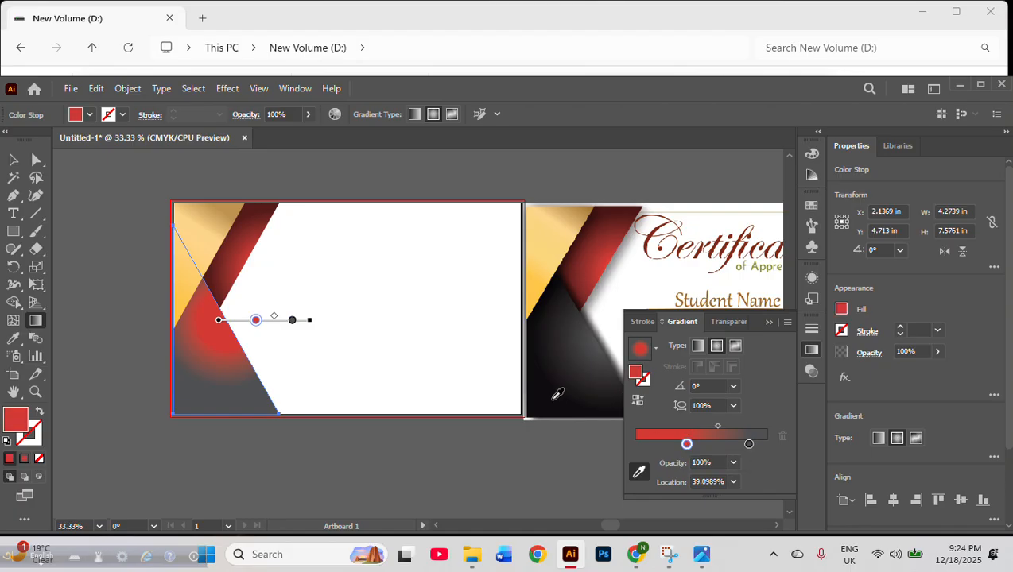
click(556, 395)
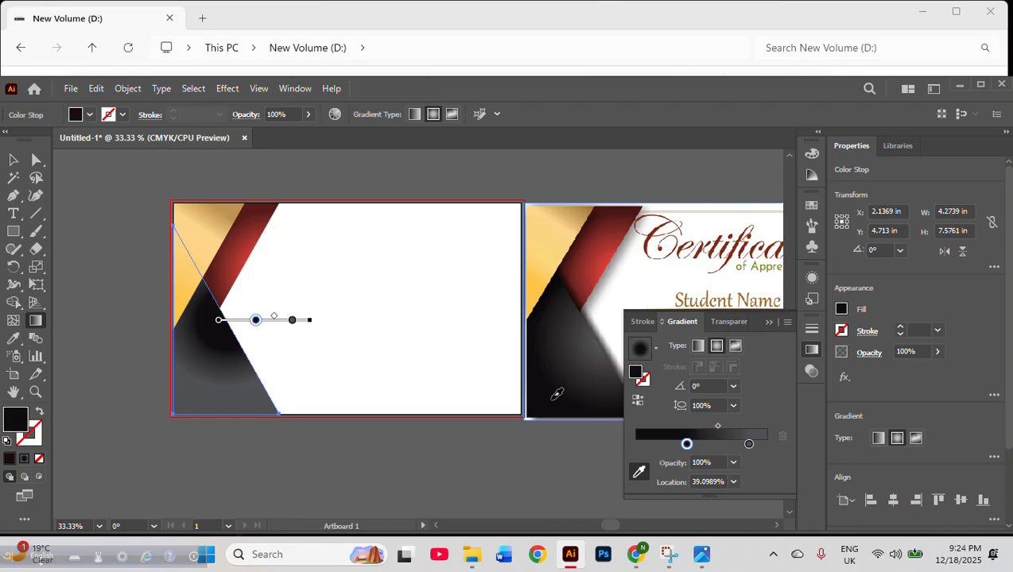
click(639, 404)
mouse_move(235, 394)
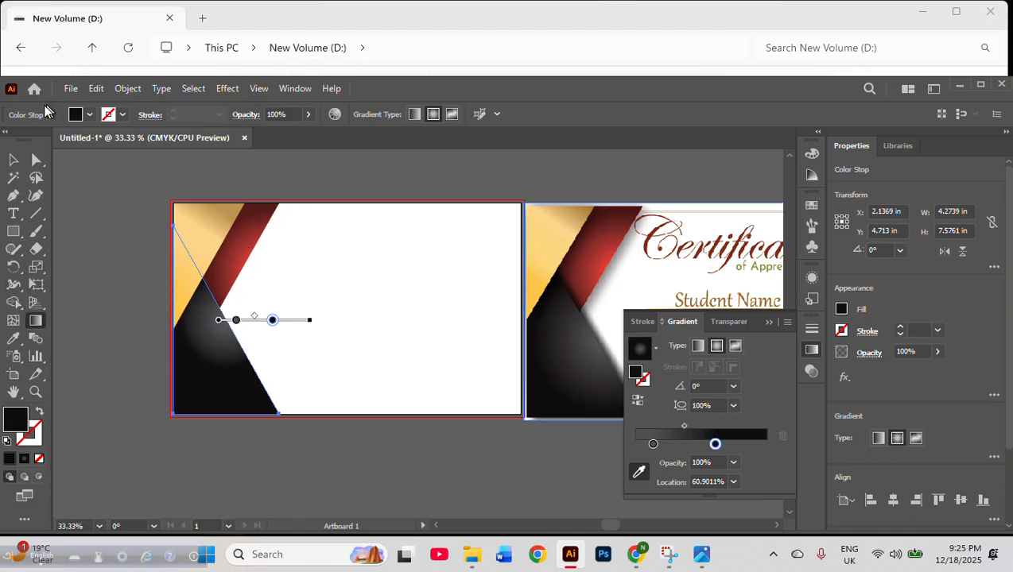
Redraw the black triangle's radial gradient diagonally at about -135°, moving the near-black stop to 100% and the gray stop to about 33%
click(13, 161)
click(36, 320)
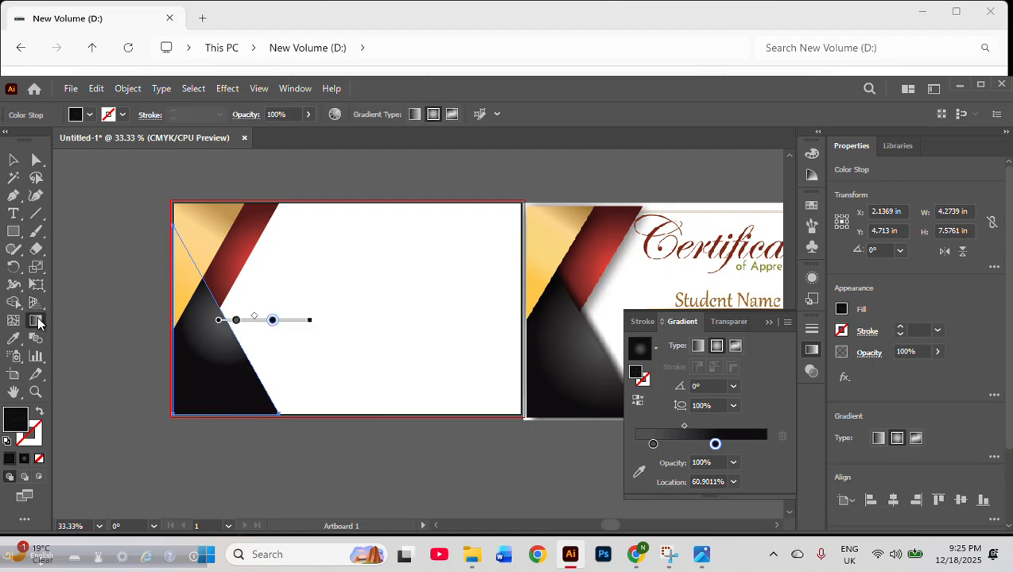
drag(280, 290, 192, 375)
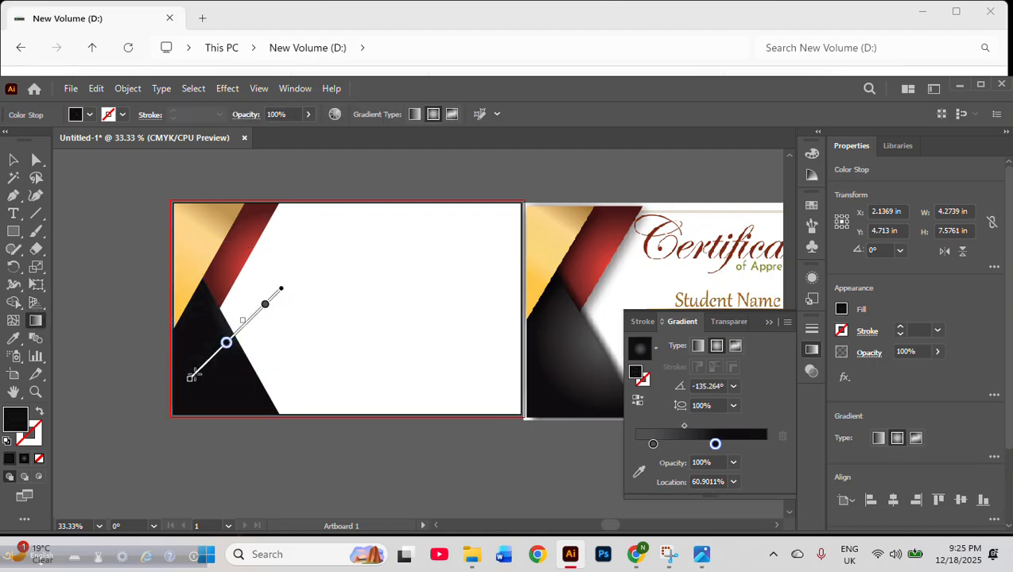
drag(265, 305, 194, 374)
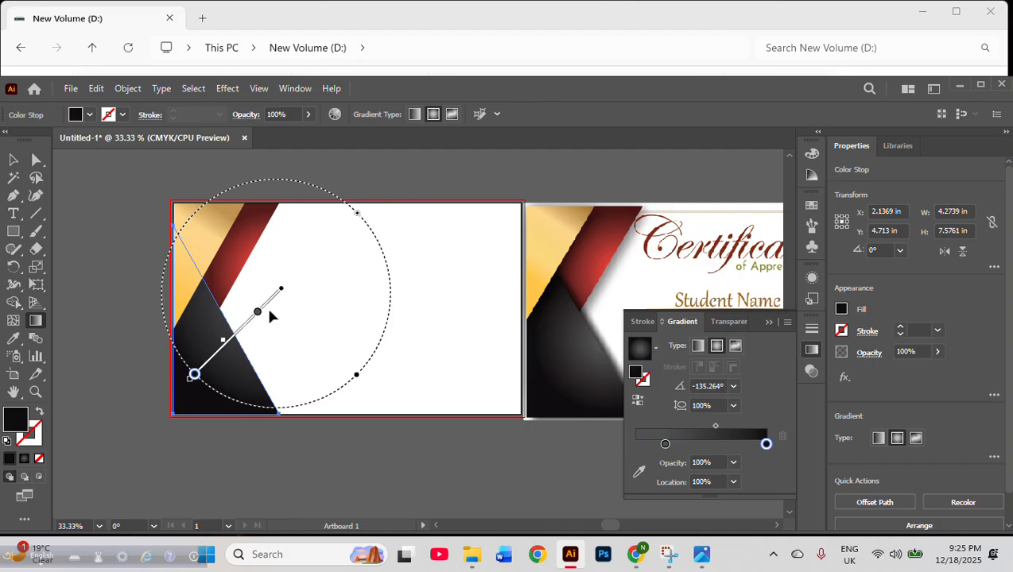
drag(265, 310, 251, 326)
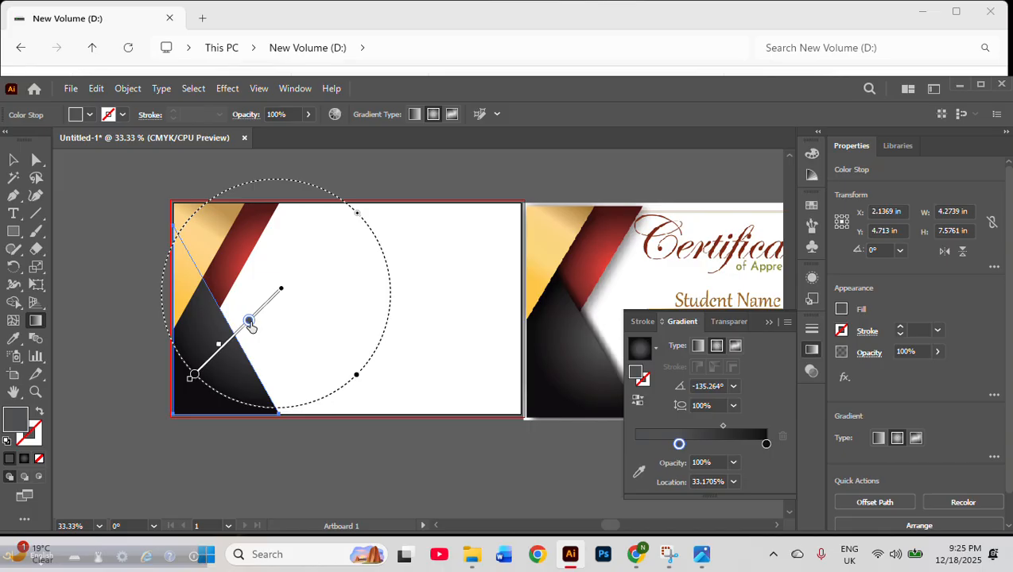
click(16, 160)
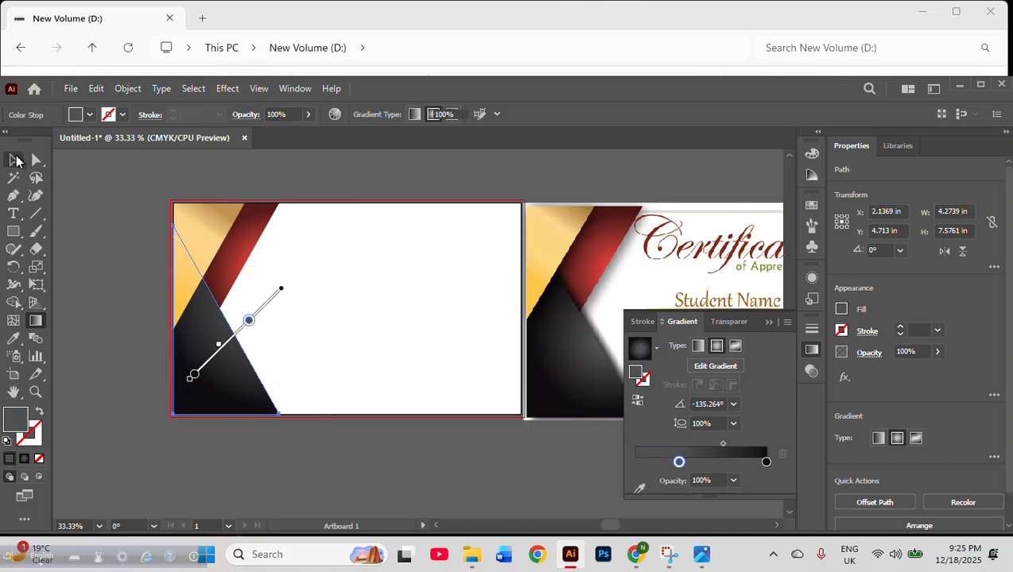
click(337, 450)
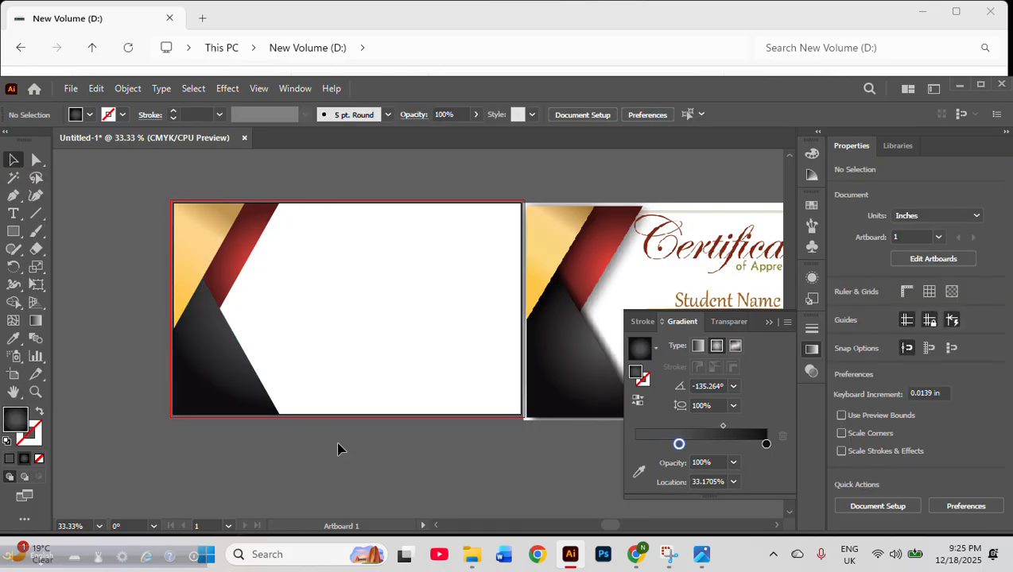
Add a Drop Shadow effect to the gold triangle and the red band together
click(777, 526)
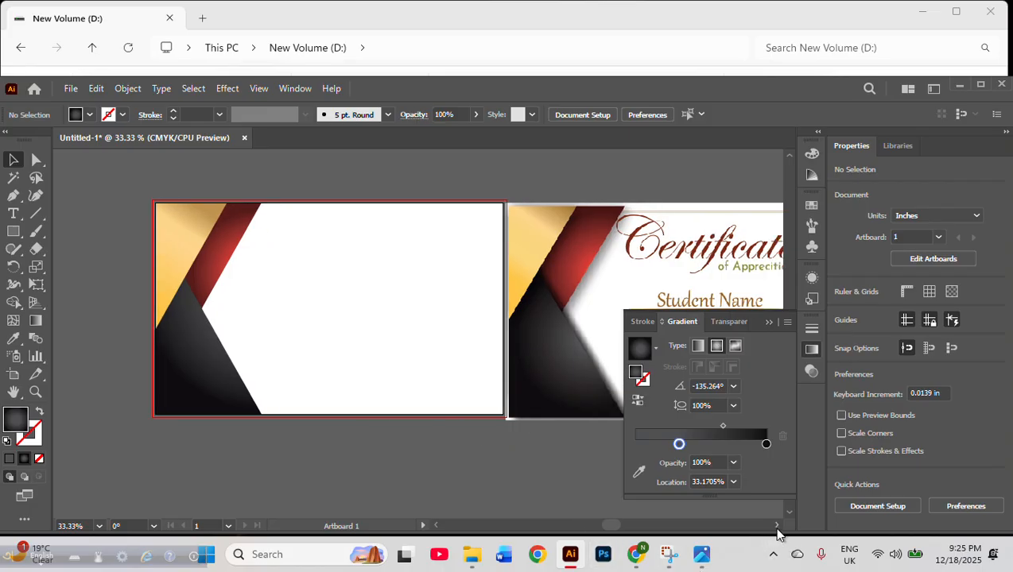
click(777, 526)
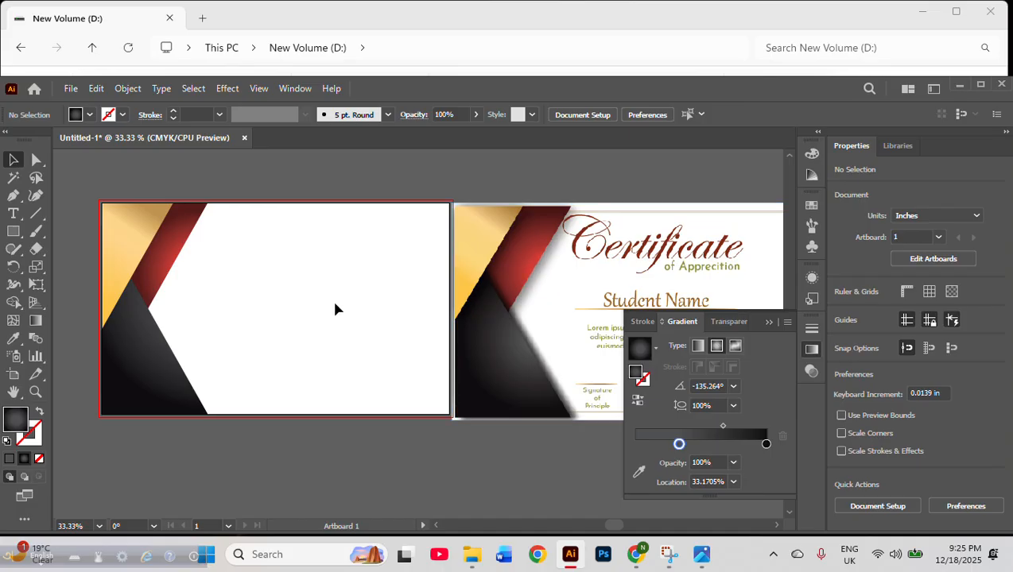
click(127, 241)
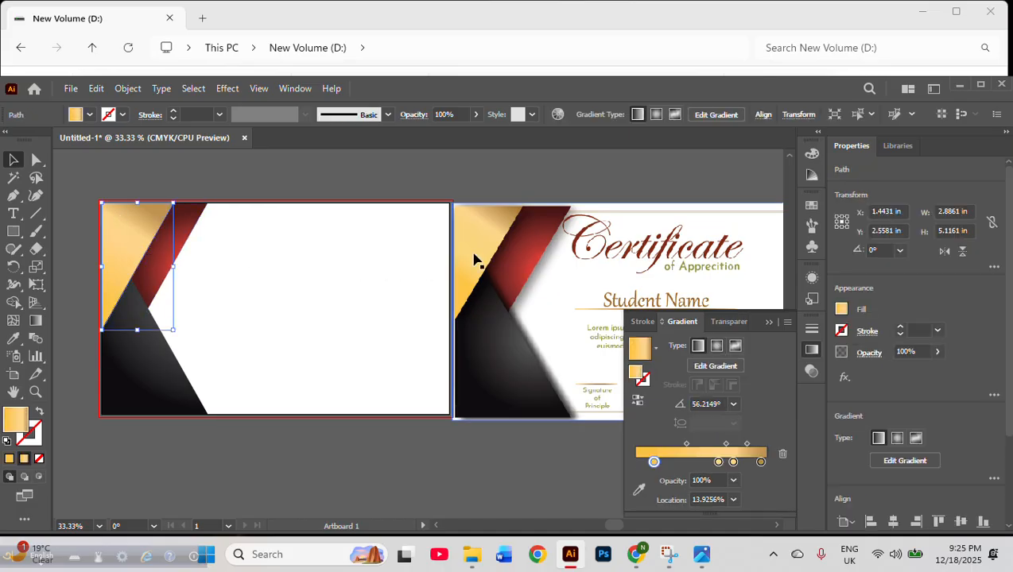
click(198, 229)
click(146, 242)
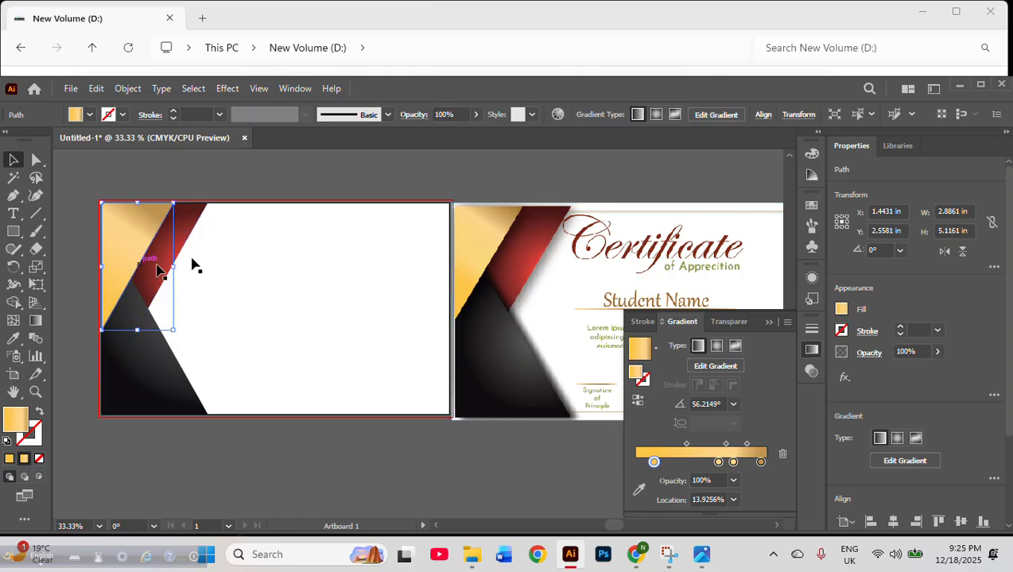
shift+click(189, 226)
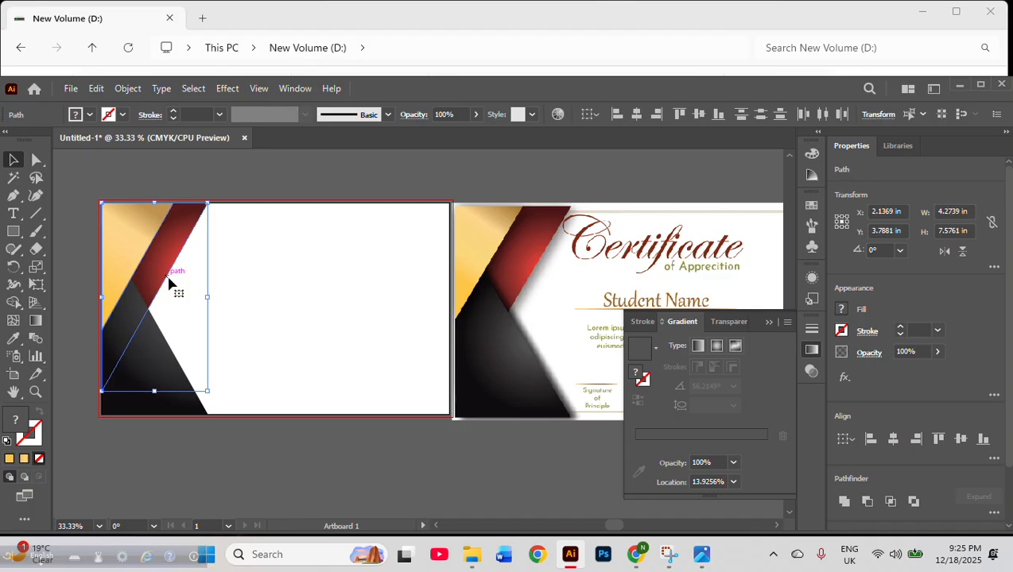
click(237, 88)
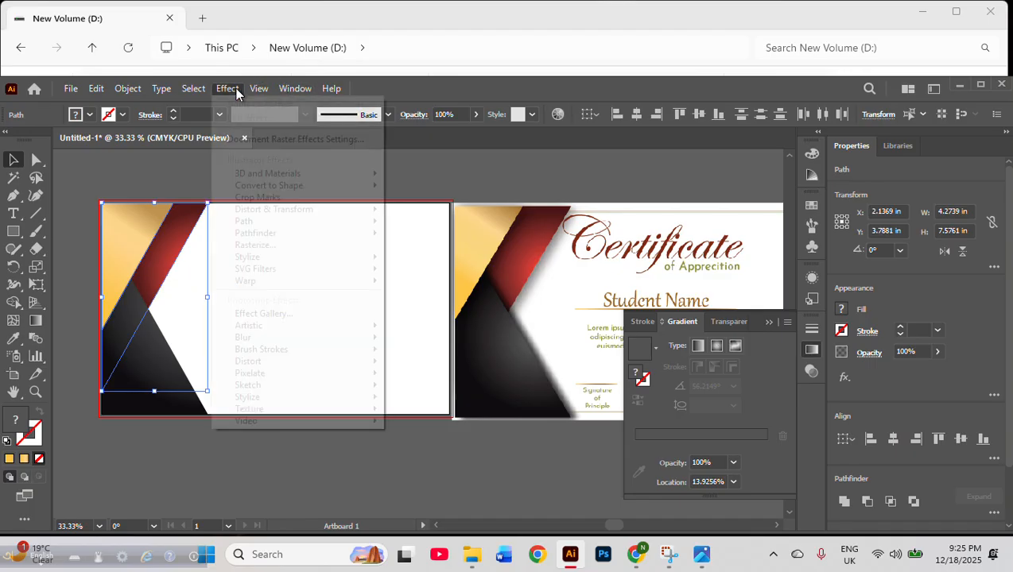
mouse_move(255, 263)
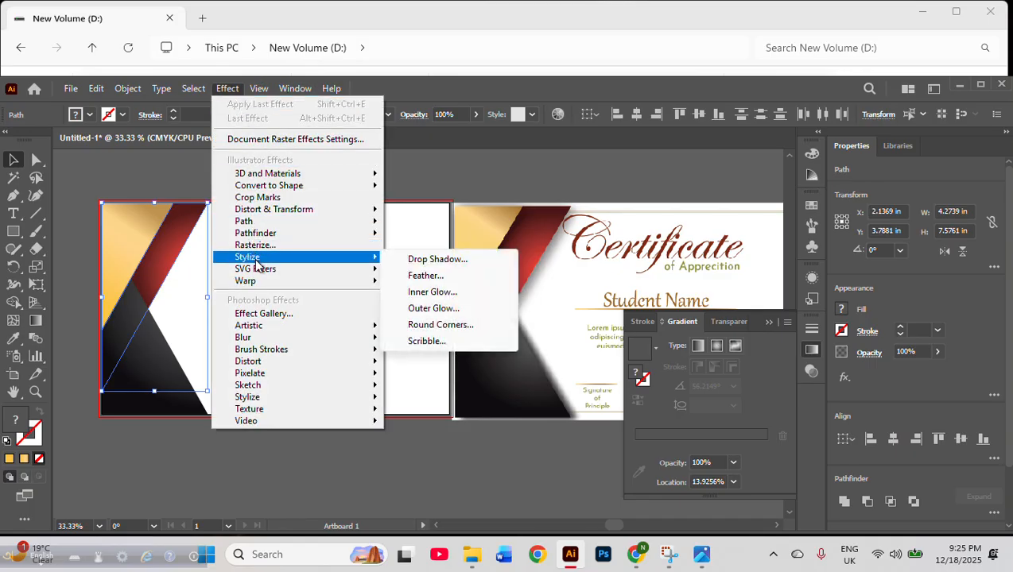
click(450, 261)
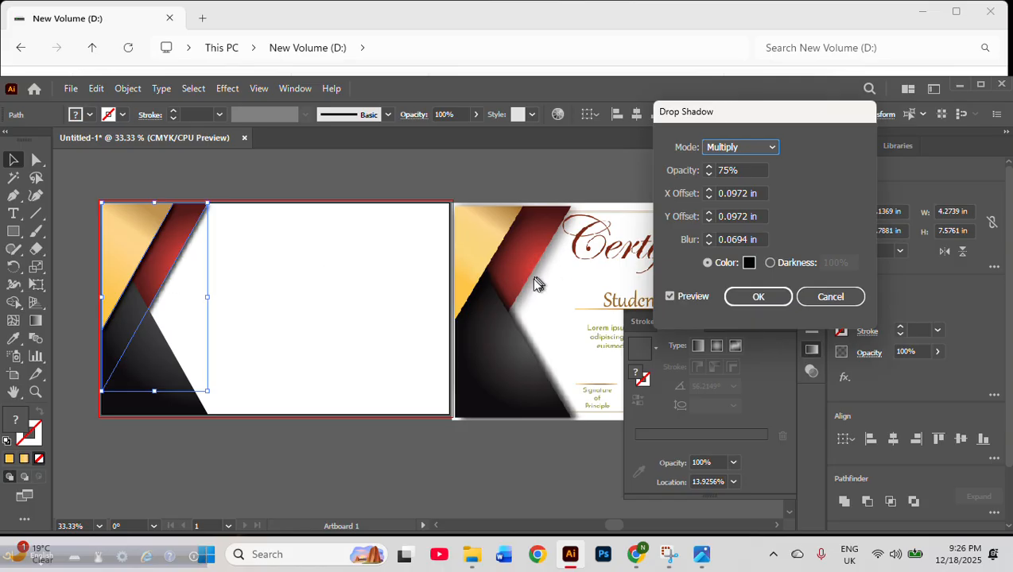
Set the drop shadow's opacity to 50% and its blur to 0.125 in
click(743, 170)
drag(743, 170, 707, 172)
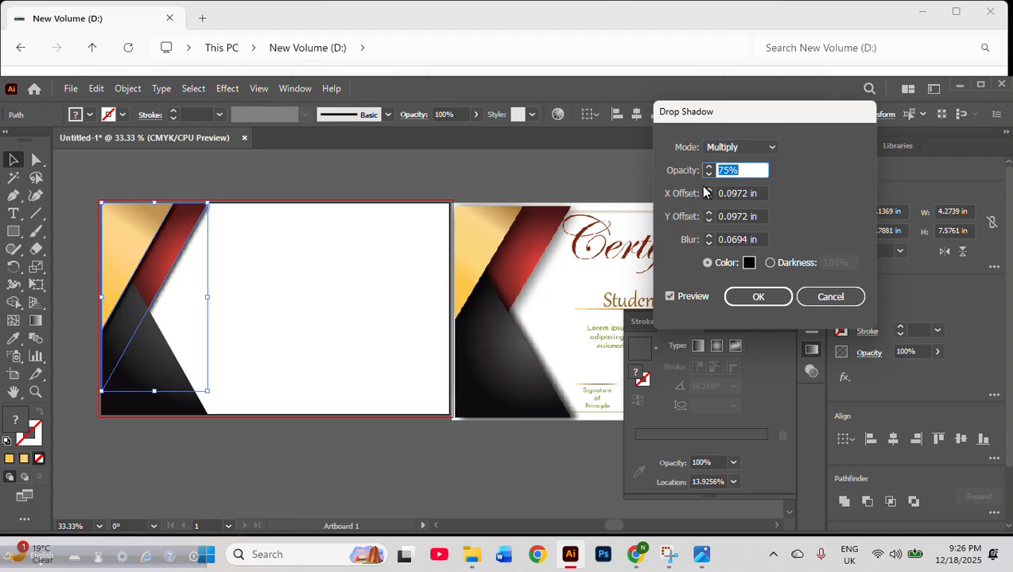
text(50)
click(710, 237)
click(710, 237)
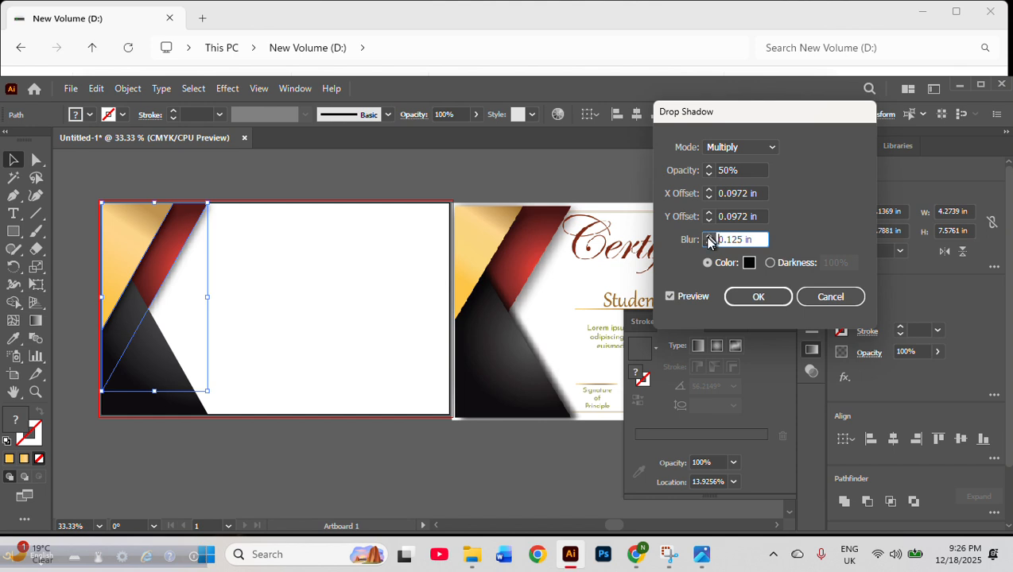
click(708, 237)
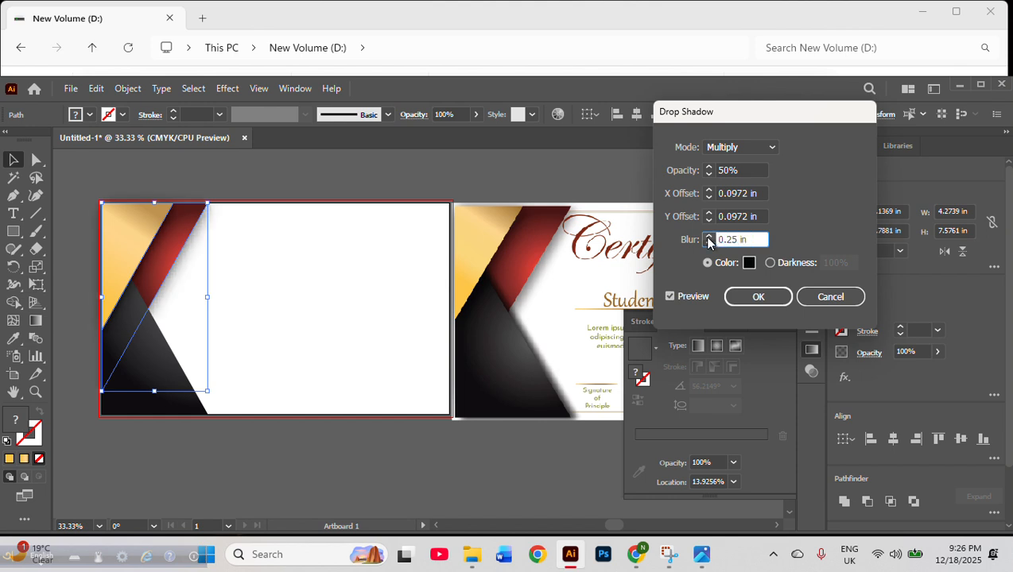
click(709, 243)
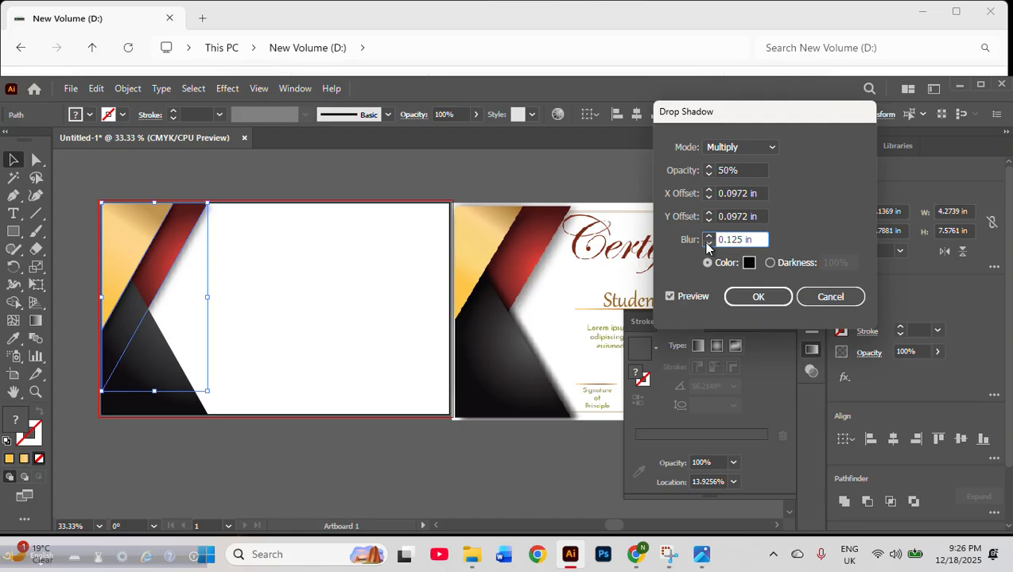
Set the shadow's X offset to 0.25 in and opacity to 45%, then apply it and deselect the shapes
click(715, 193)
click(710, 190)
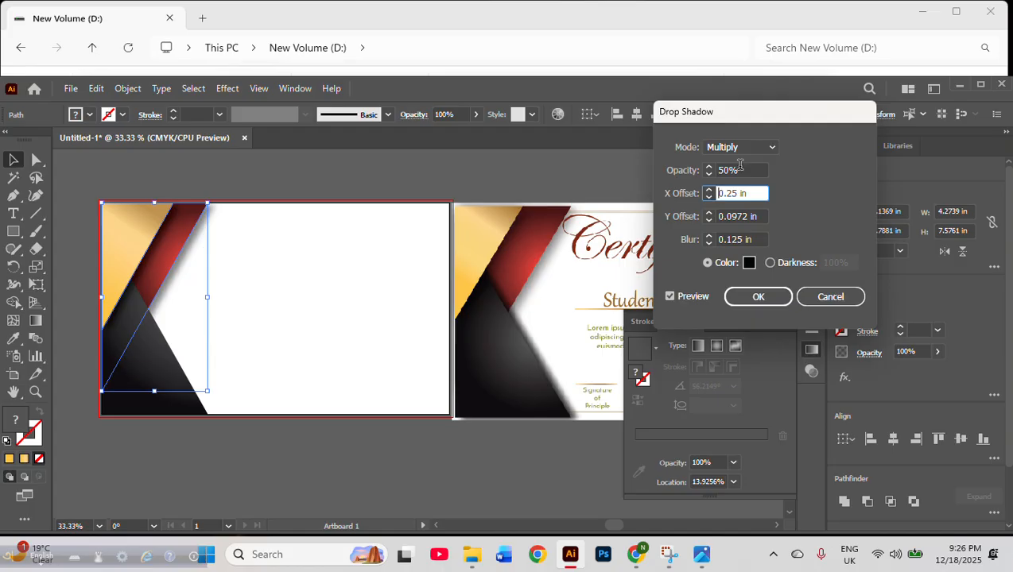
click(740, 169)
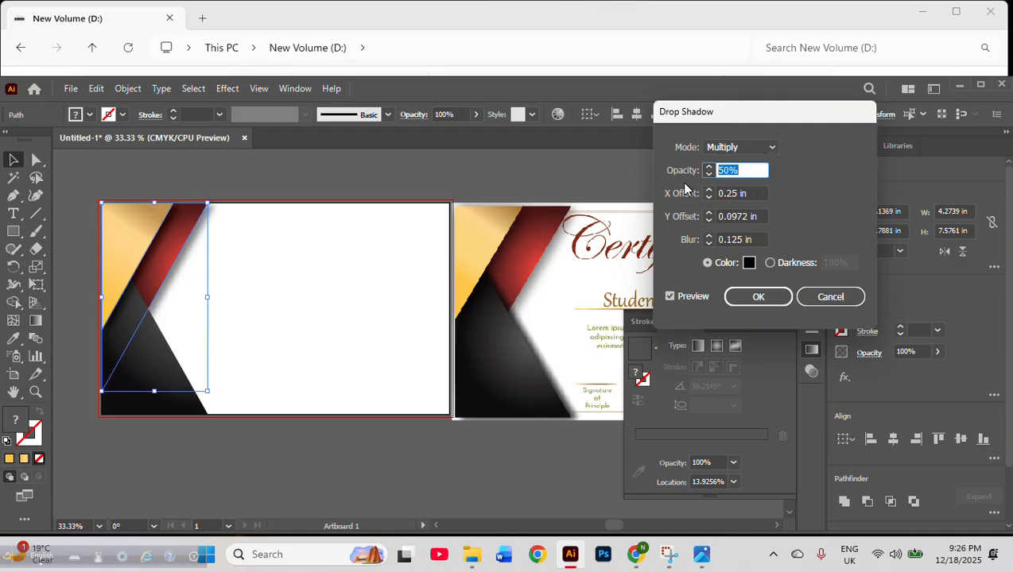
text(45)
click(759, 296)
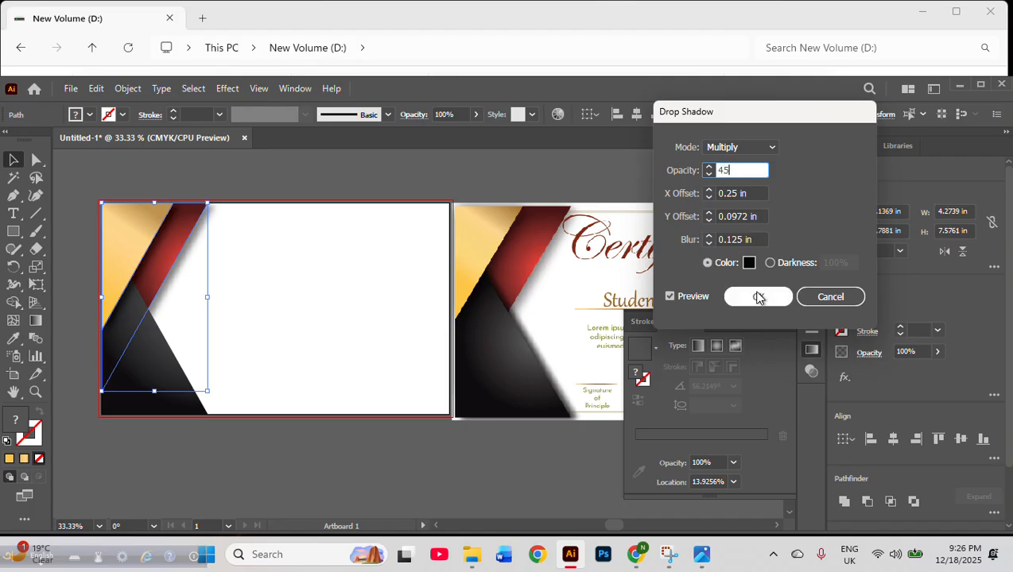
click(190, 487)
click(151, 404)
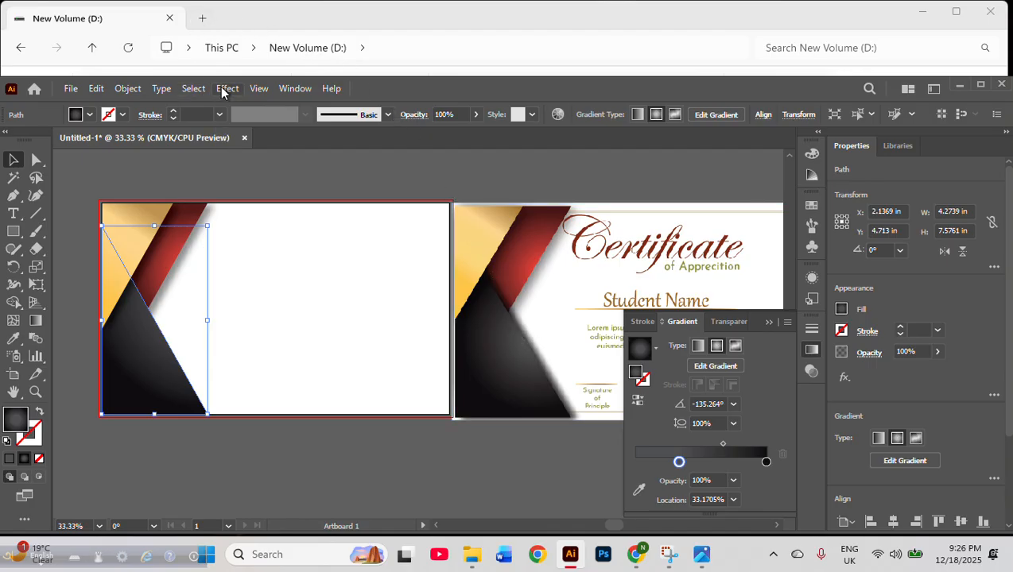
click(227, 89)
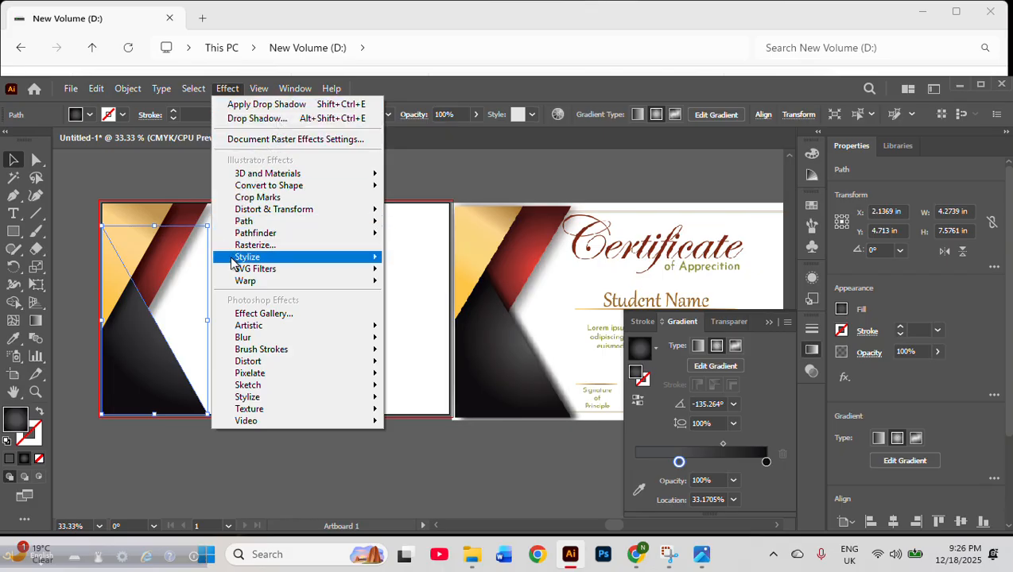
click(128, 88)
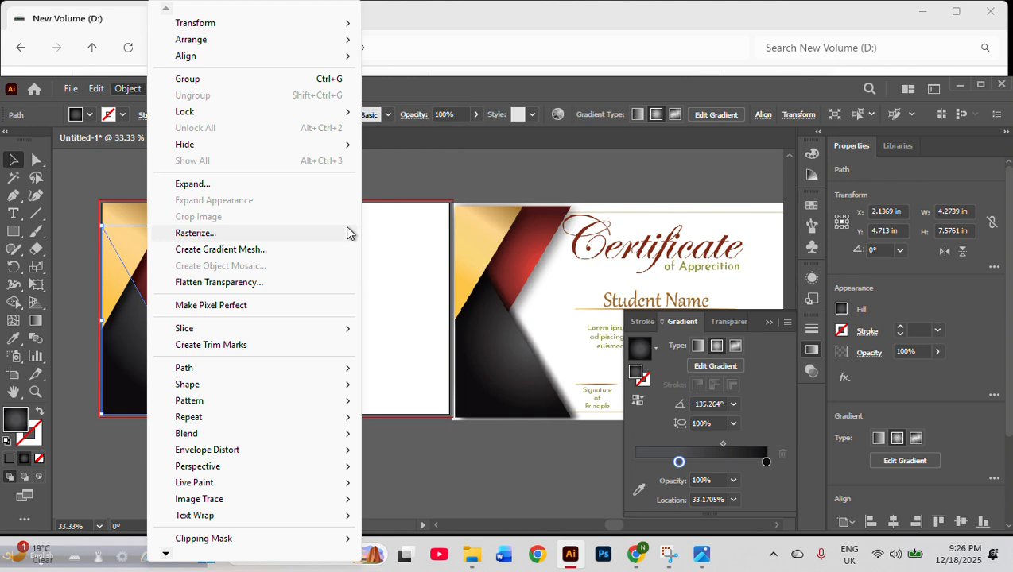
click(455, 178)
click(455, 178)
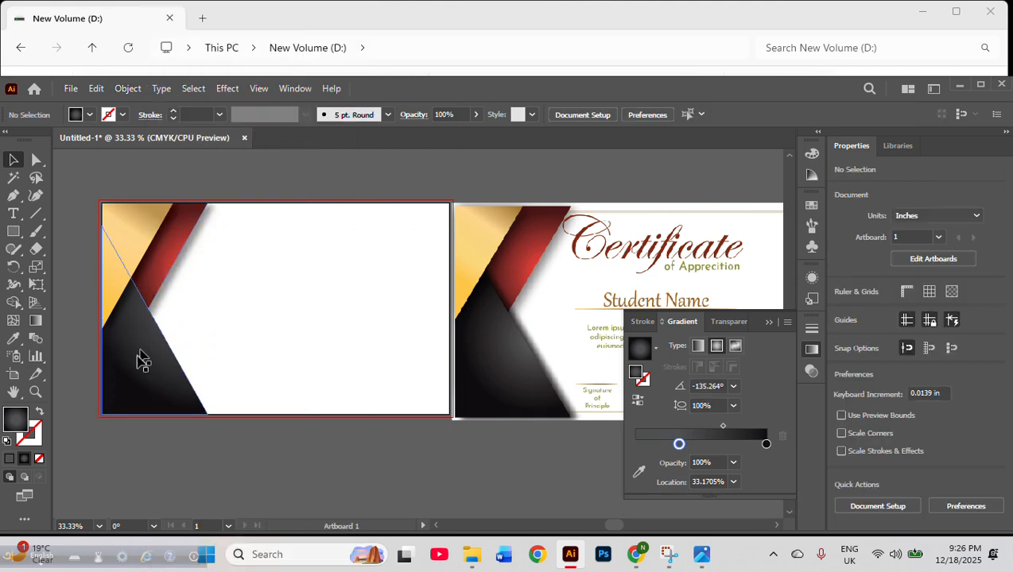
Add a Drop Shadow effect to the lower black triangle with 60% opacity
click(142, 359)
click(228, 88)
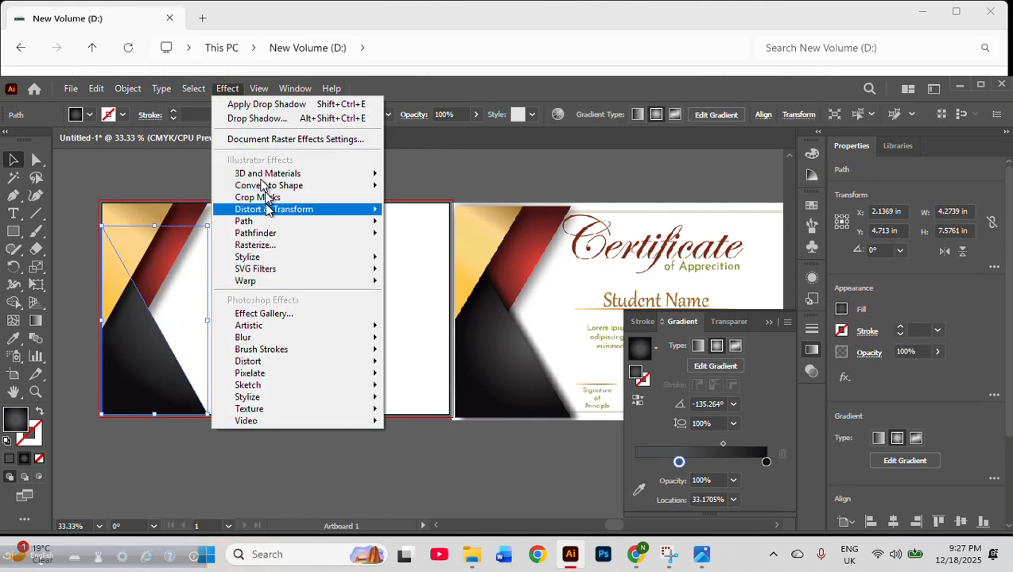
mouse_move(303, 258)
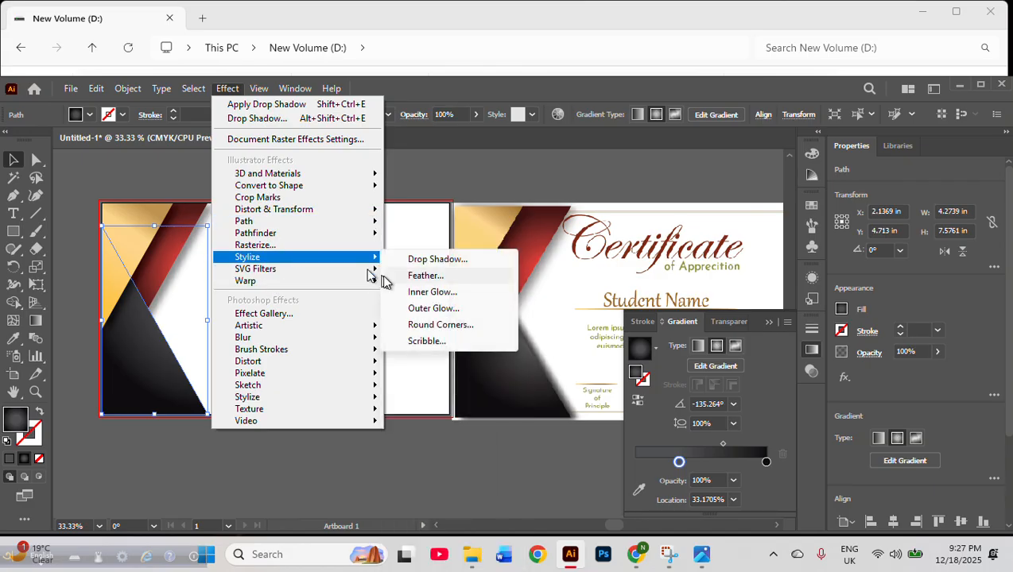
click(437, 259)
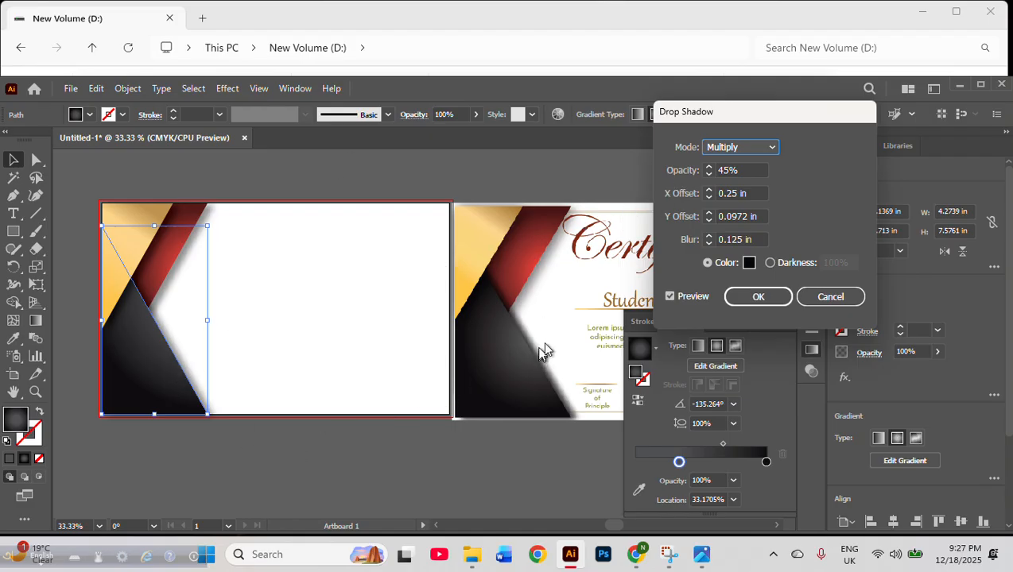
click(740, 169)
drag(739, 169, 656, 179)
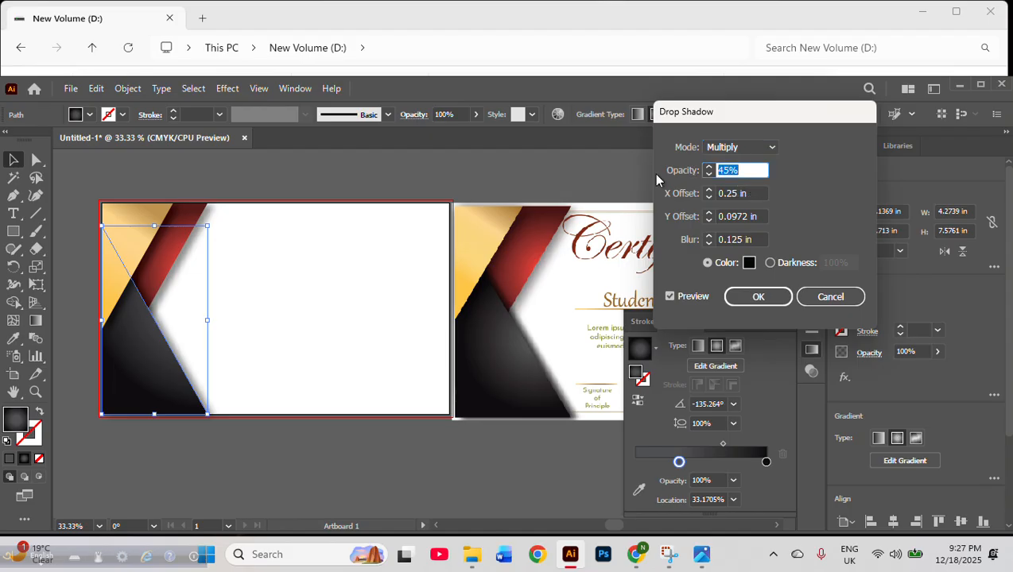
text(60)
Set the black triangle's shadow to a 0.125 in Y offset and 0.375 in X offset, apply it and deselect
click(709, 214)
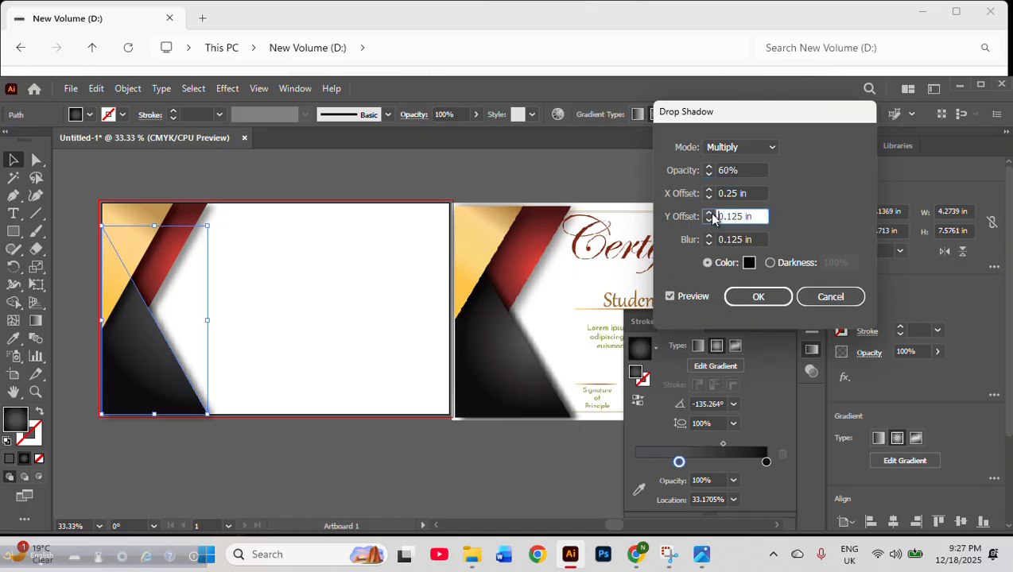
click(708, 214)
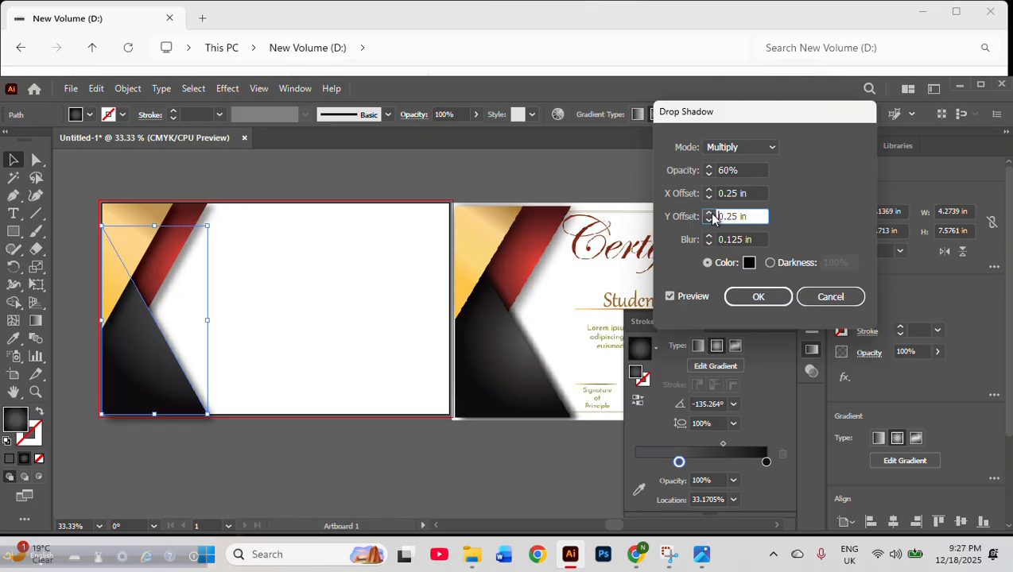
click(710, 222)
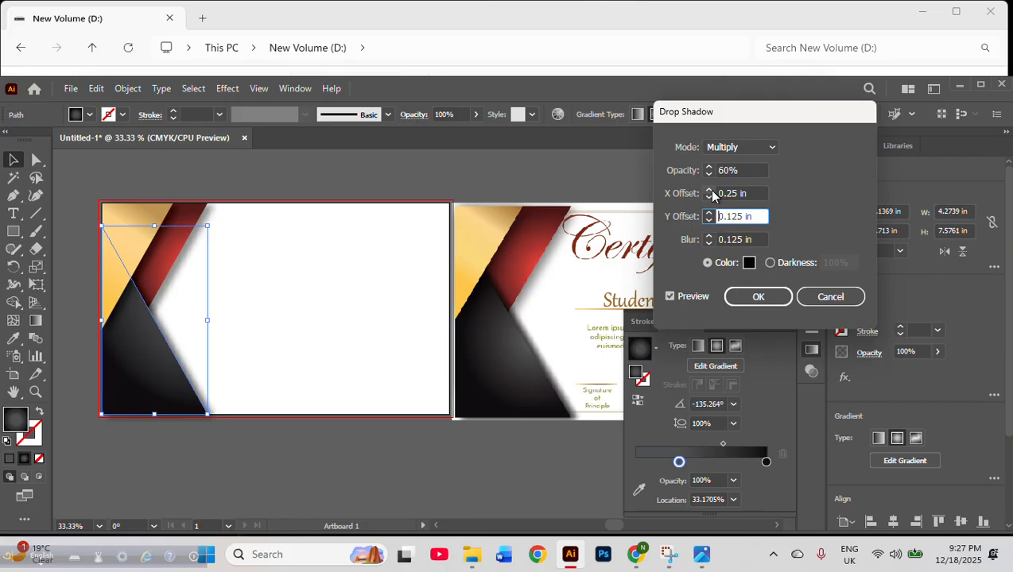
click(710, 191)
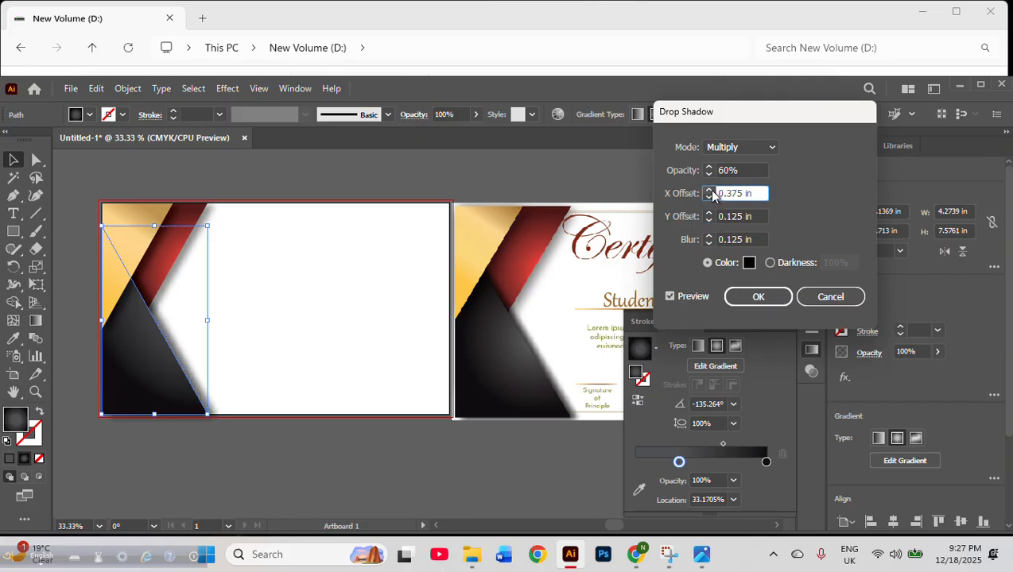
click(758, 298)
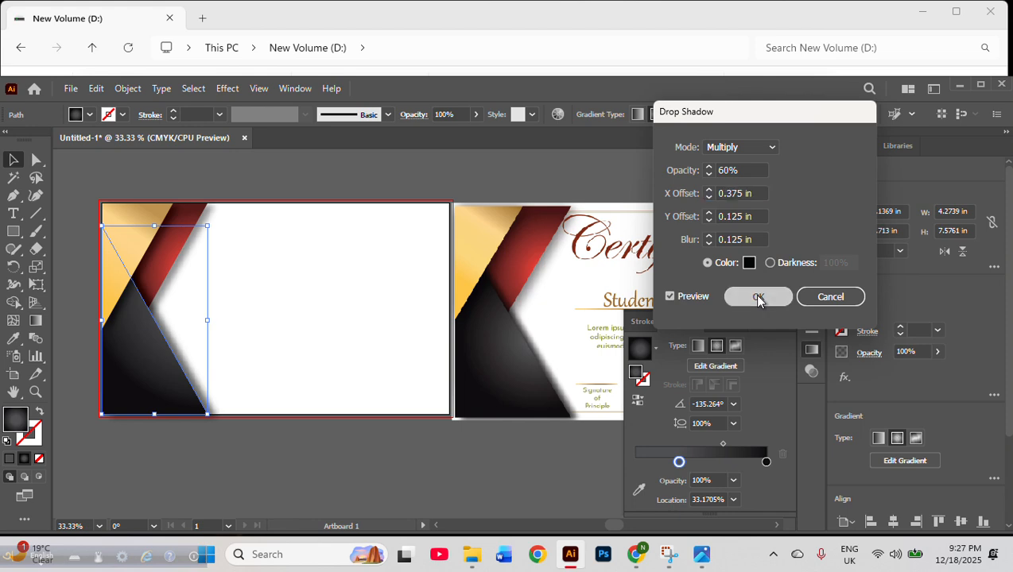
click(463, 466)
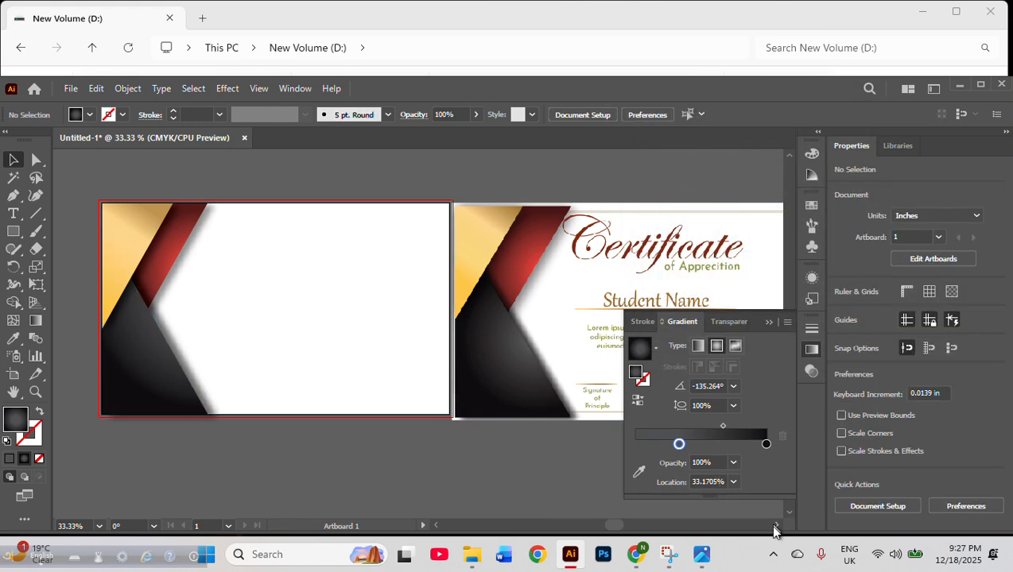
Move the reference certificate image left over the artboard's right part, to about X 15.77 in, Y 3.87 in
scroll(776, 529, right, 5)
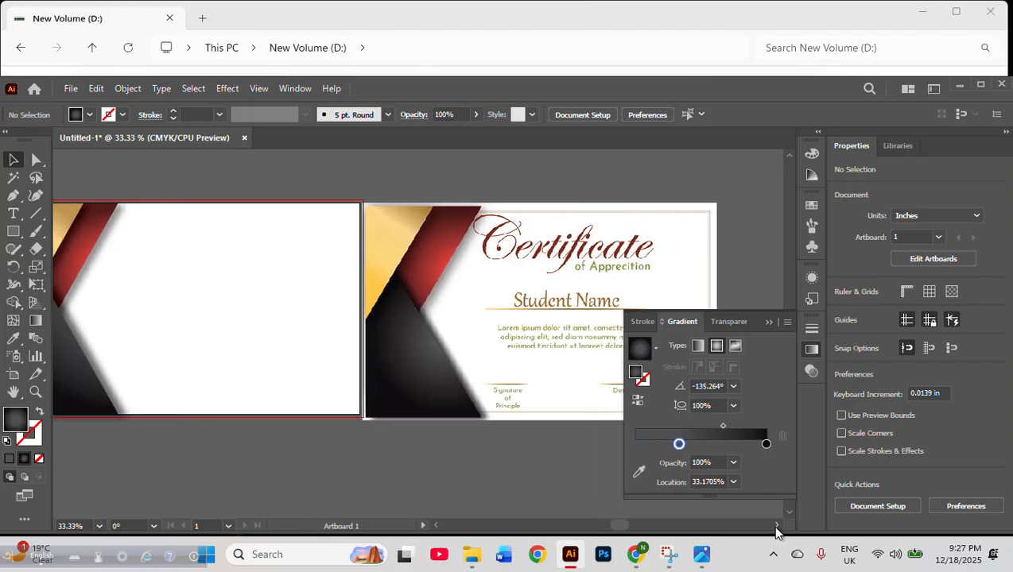
drag(554, 389, 420, 380)
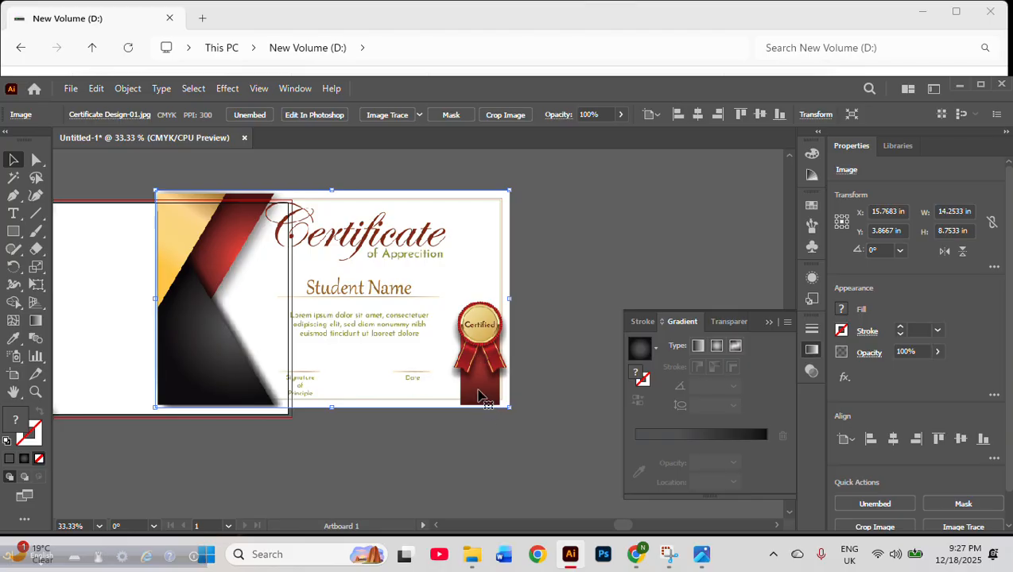
click(435, 526)
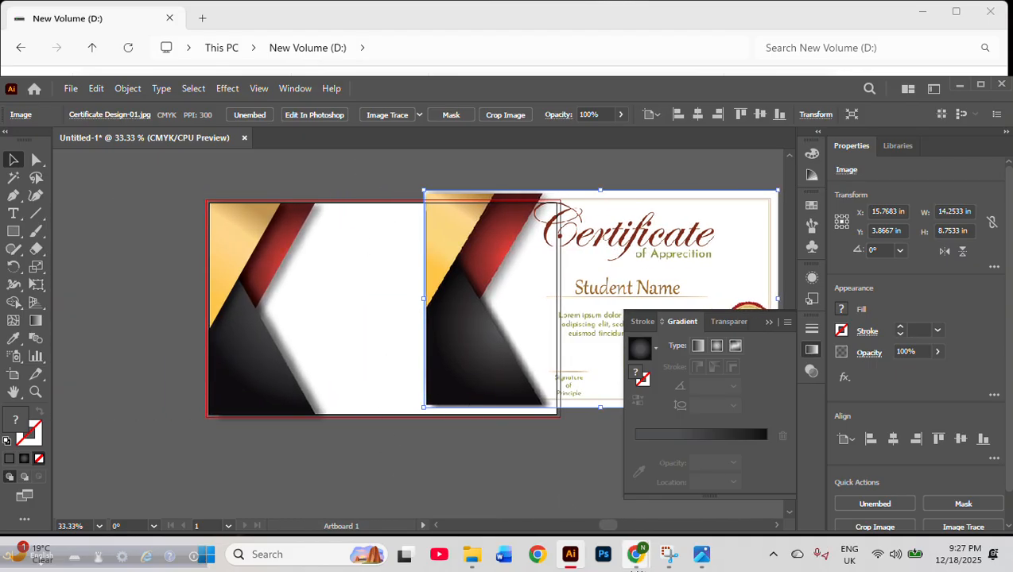
Switch to Chrome and close the Template.net certificate size page
mouse_move(639, 559)
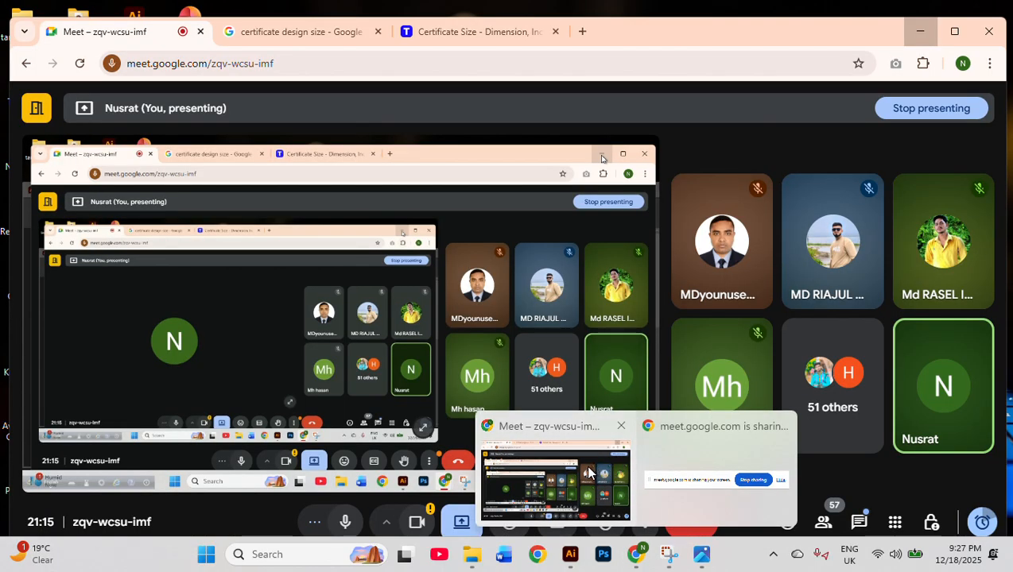
click(554, 513)
click(519, 33)
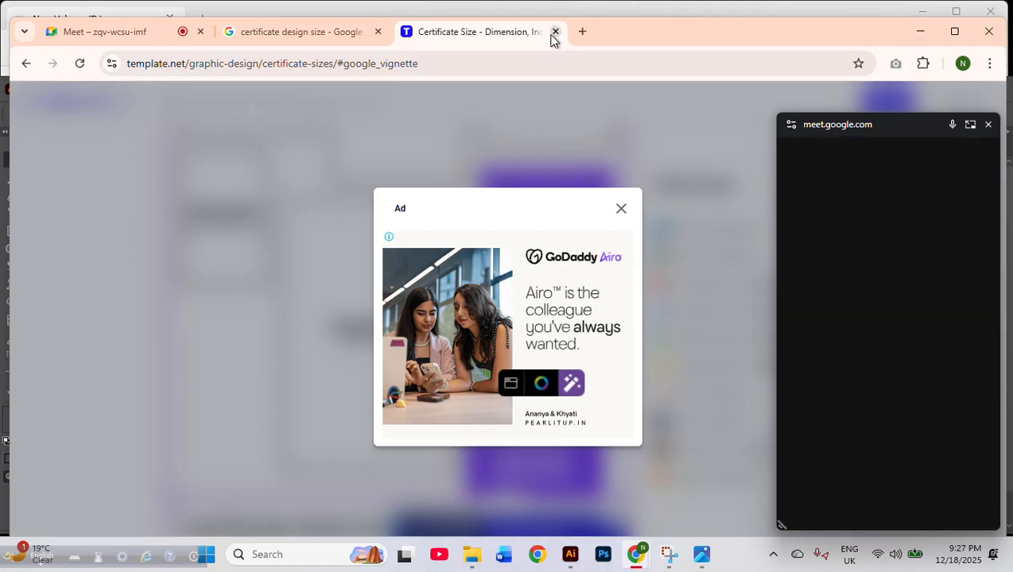
click(554, 32)
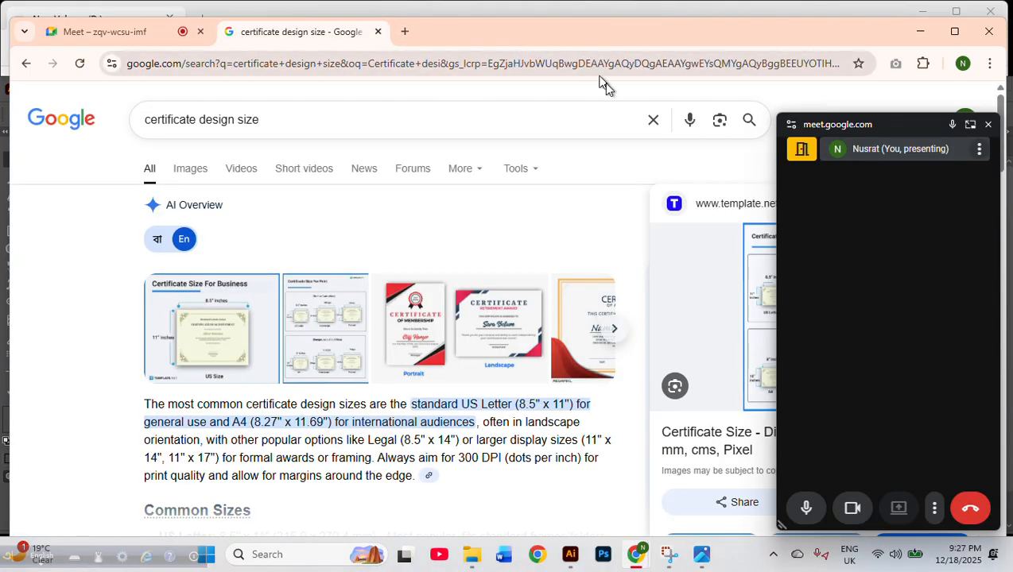
Replace the Google query to search for "certificate badge"
click(481, 127)
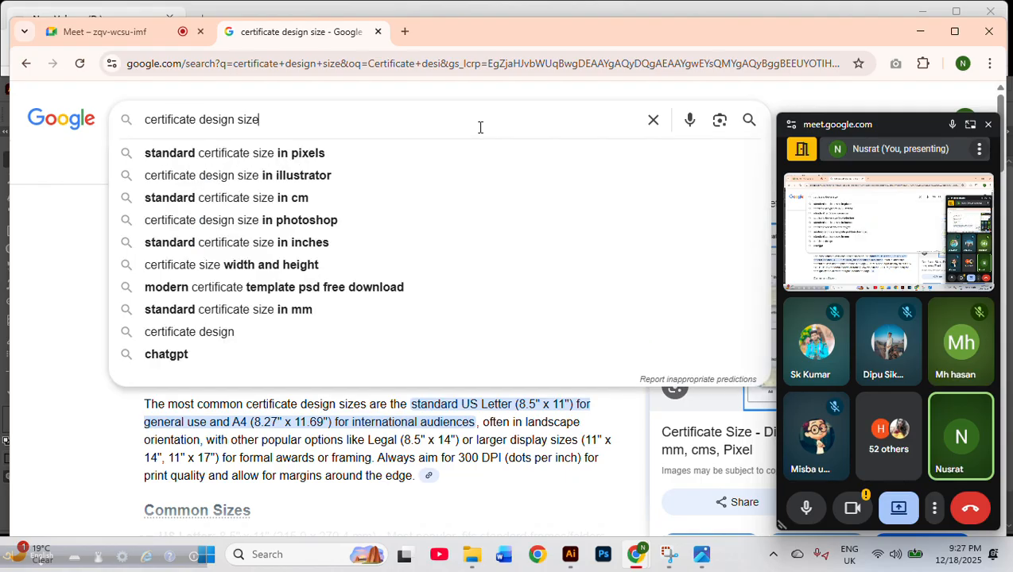
key(BackSpace)
key(BackSpace)
key(BackSpace)
key(BackSpace)
key(BackSpace)
key(BackSpace)
key(BackSpace)
key(BackSpace)
key(BackSpace)
key(BackSpace)
key(BackSpace)
key(BackSpace)
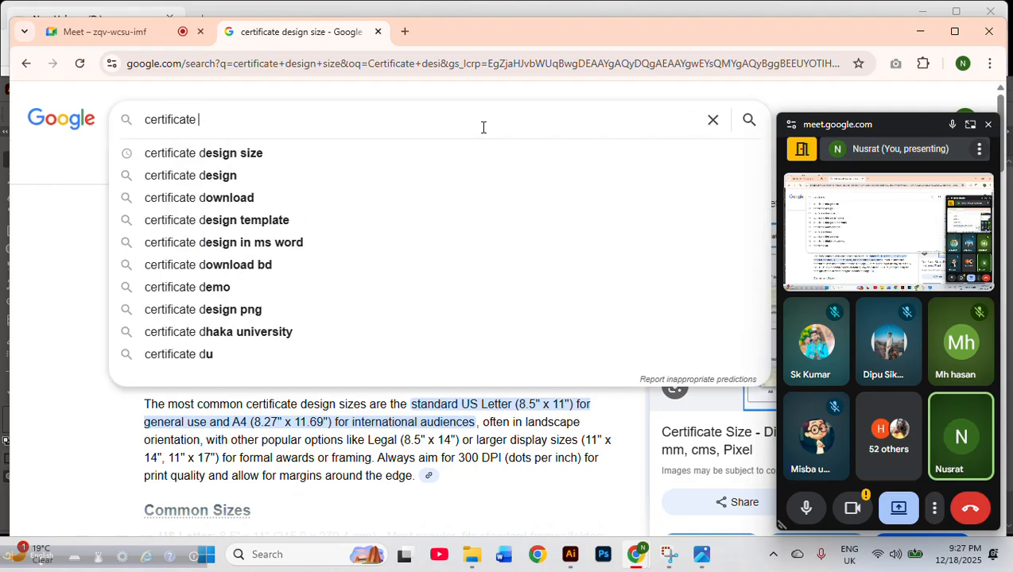
text(ba)
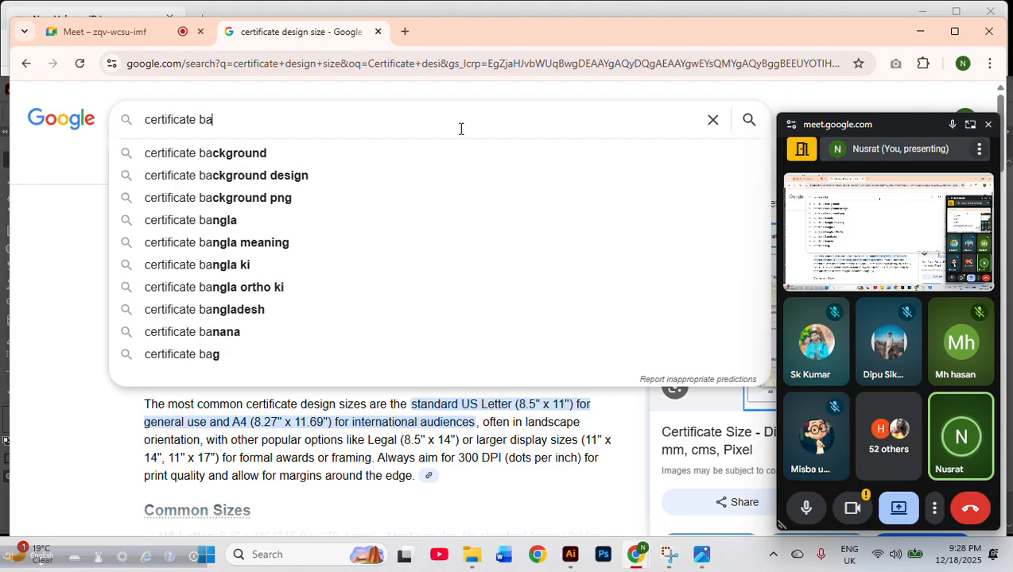
text(dge)
key(Return)
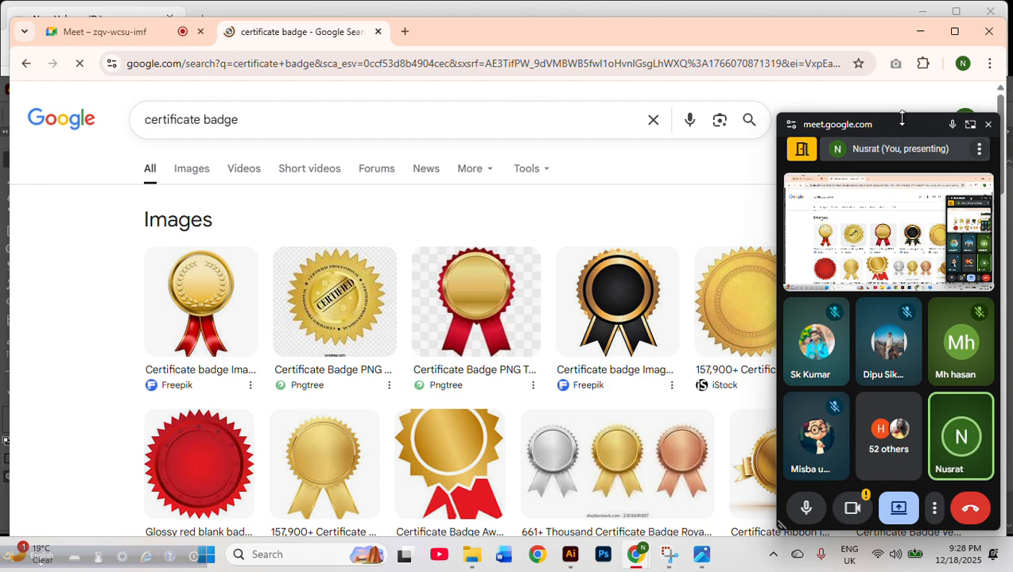
Move the floating Meet window down out of the way and look over the badge images in the search results
drag(890, 119, 879, 472)
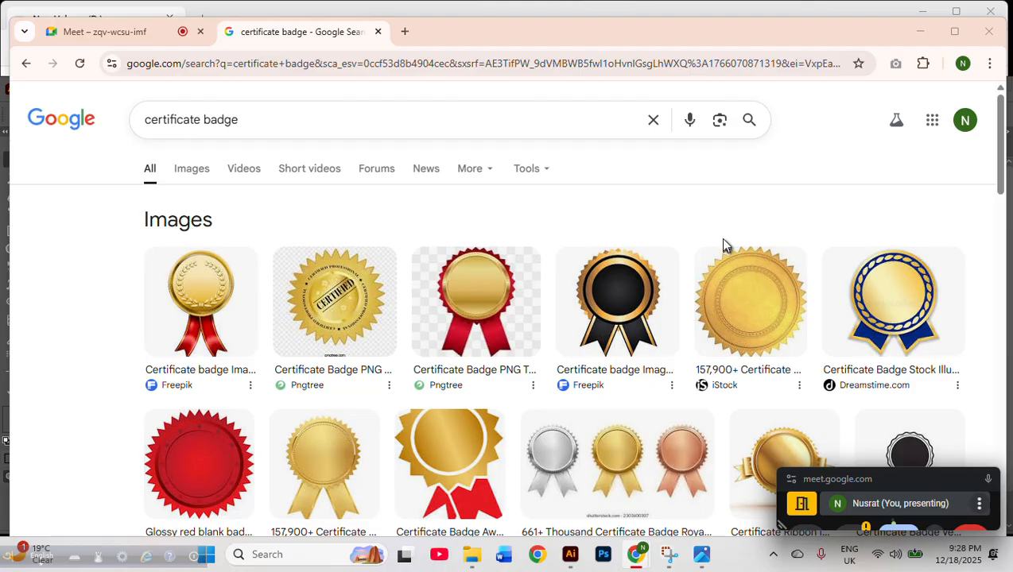
scroll(722, 245, down, 2)
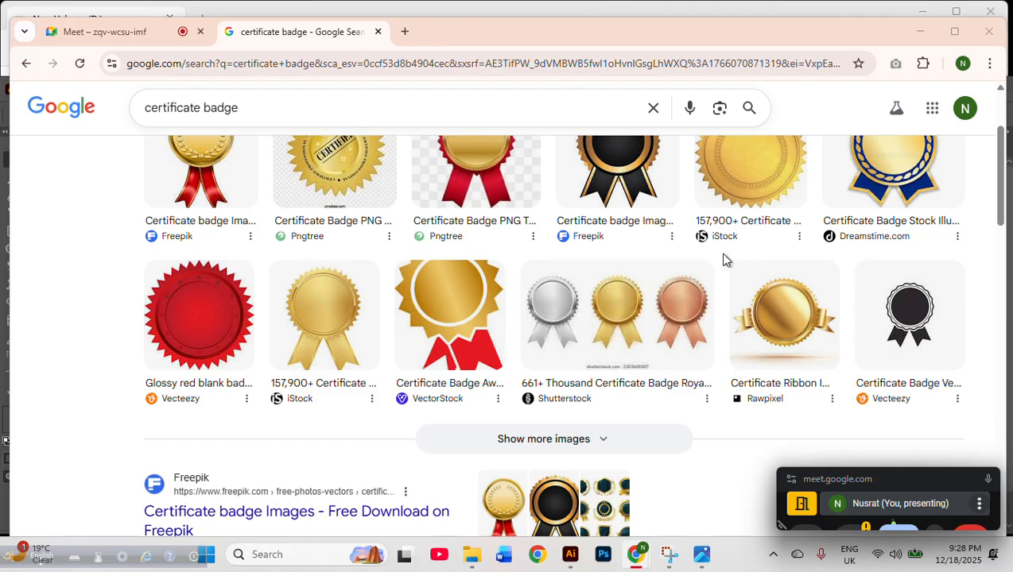
scroll(723, 259, up, 2)
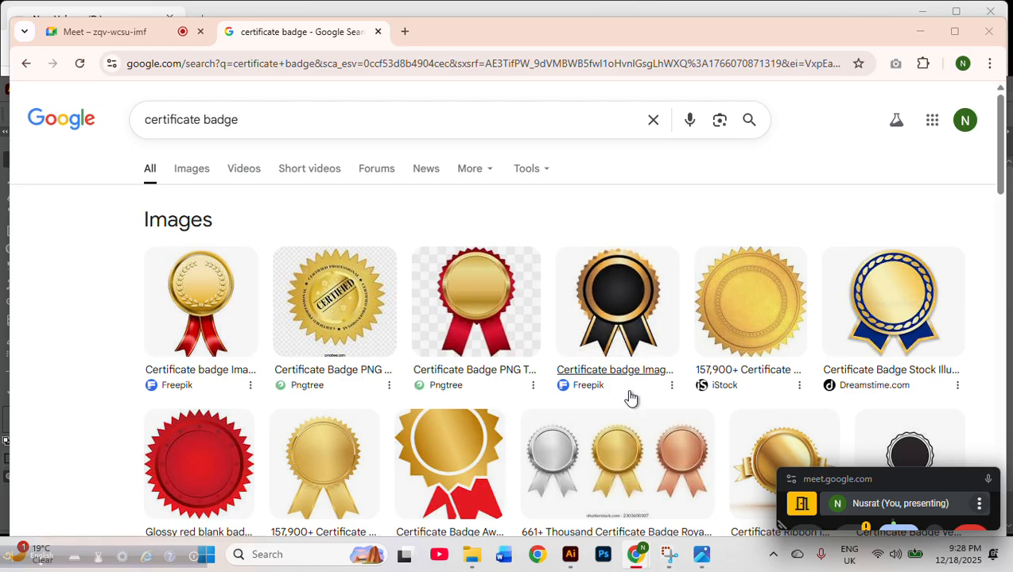
scroll(335, 282, down, 2)
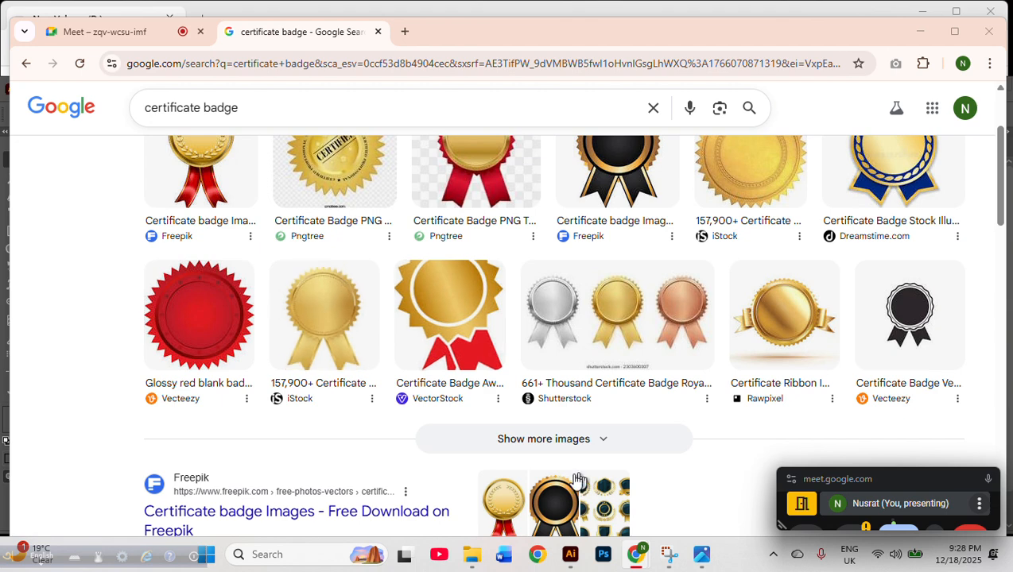
Switch to Illustrator, move the reference image further over the artboard to about X 10.01 in, Y 1.55 in, and collapse the Gradient panel
click(570, 554)
drag(650, 265, 557, 268)
drag(565, 318, 523, 251)
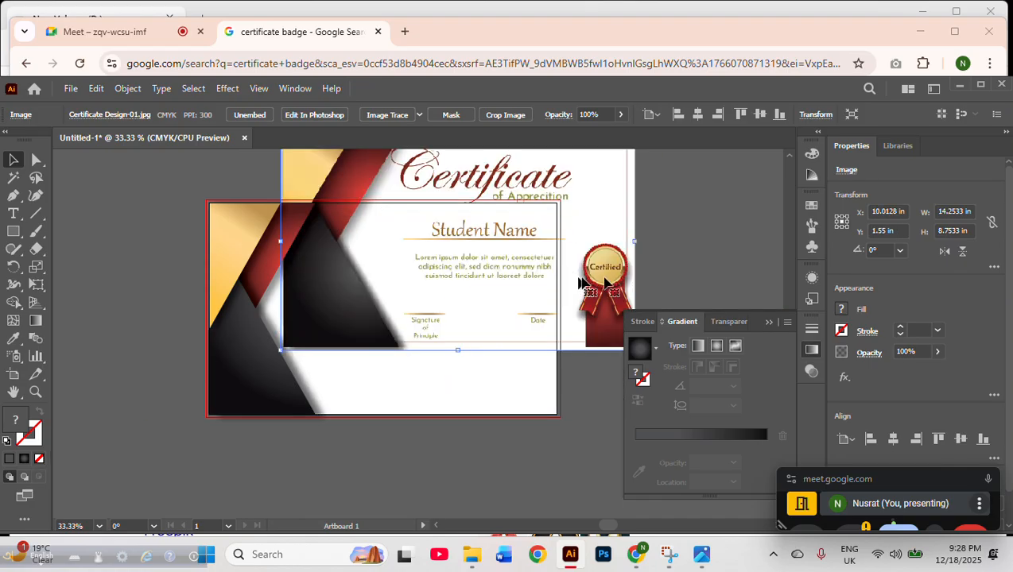
click(768, 322)
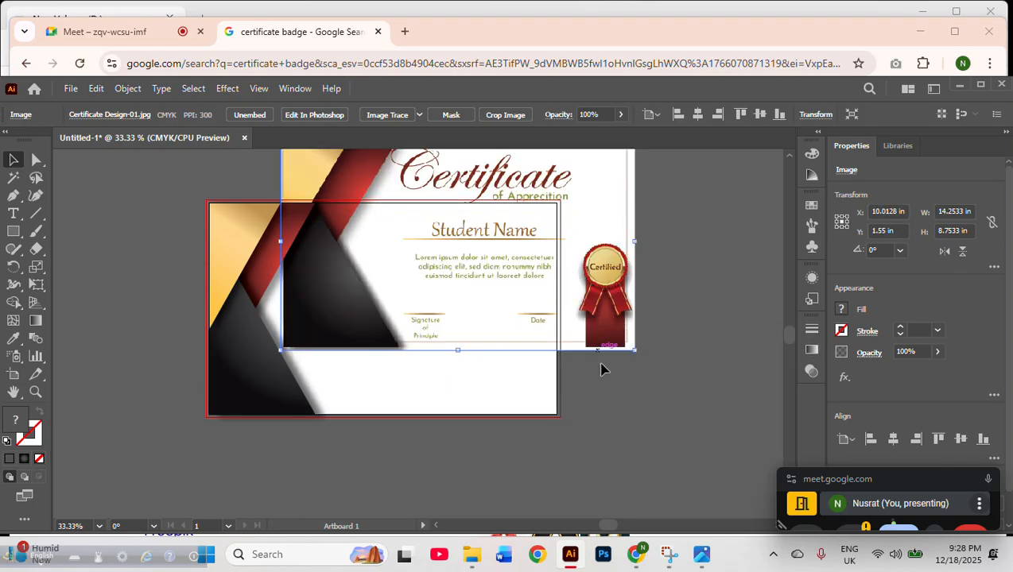
Glance at the badge results in Chrome, return to Illustrator and shift the reference image right to about X 11.69 in
mouse_move(636, 554)
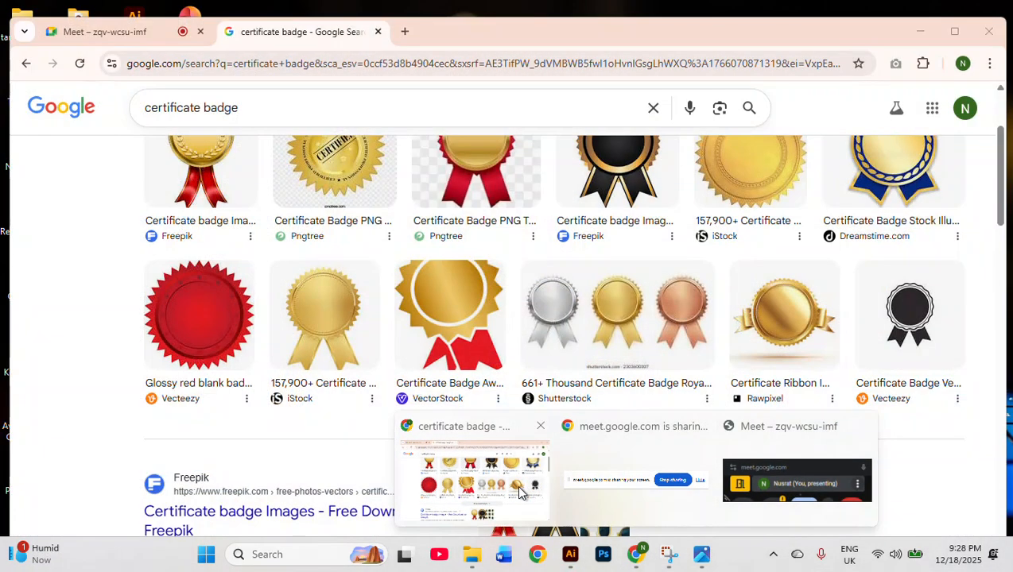
click(519, 493)
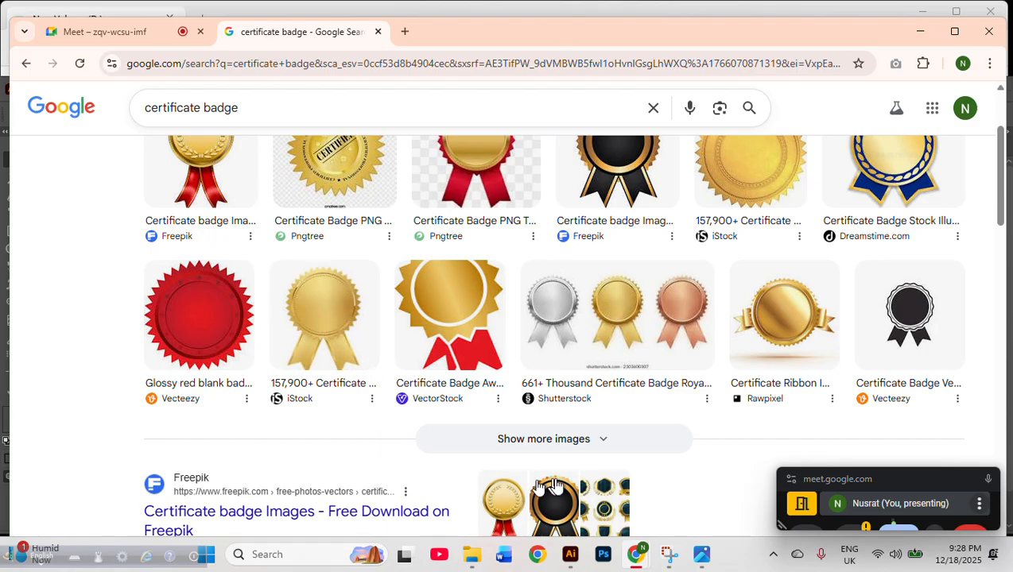
click(572, 556)
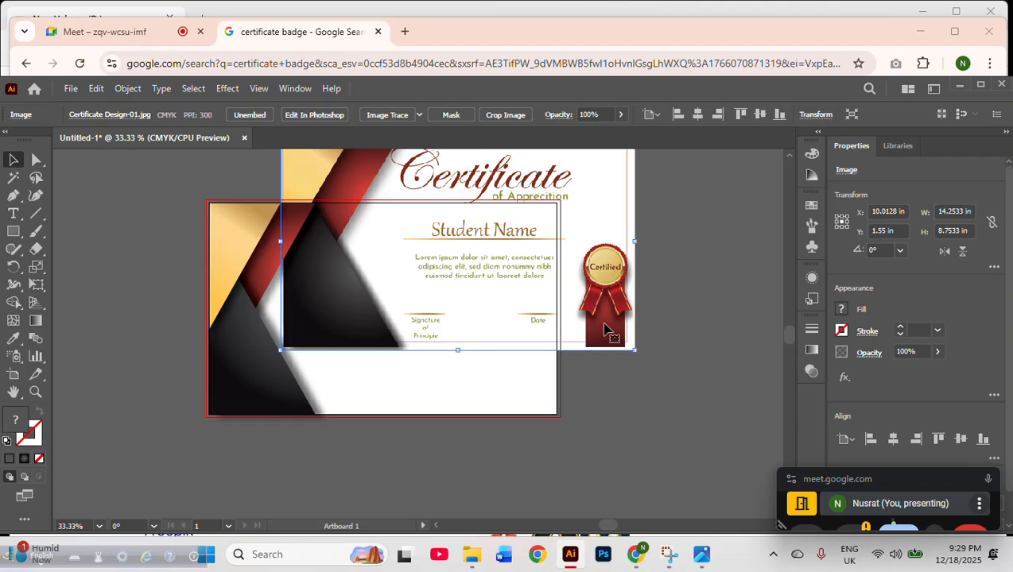
drag(601, 305, 636, 306)
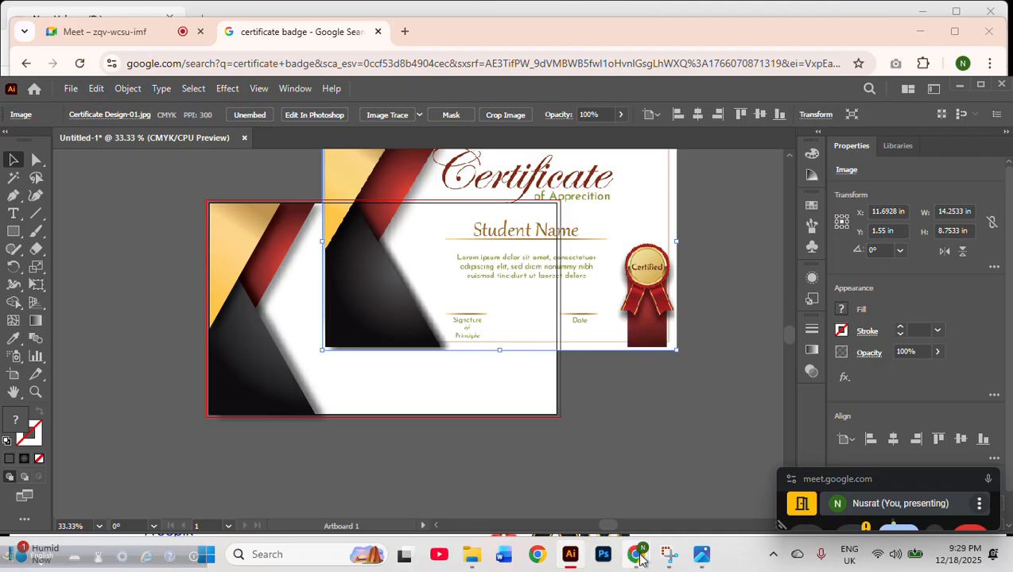
Switch to Chrome, limit the certificate badge search to images and look for a gold badge with red ribbons
mouse_move(636, 555)
click(459, 491)
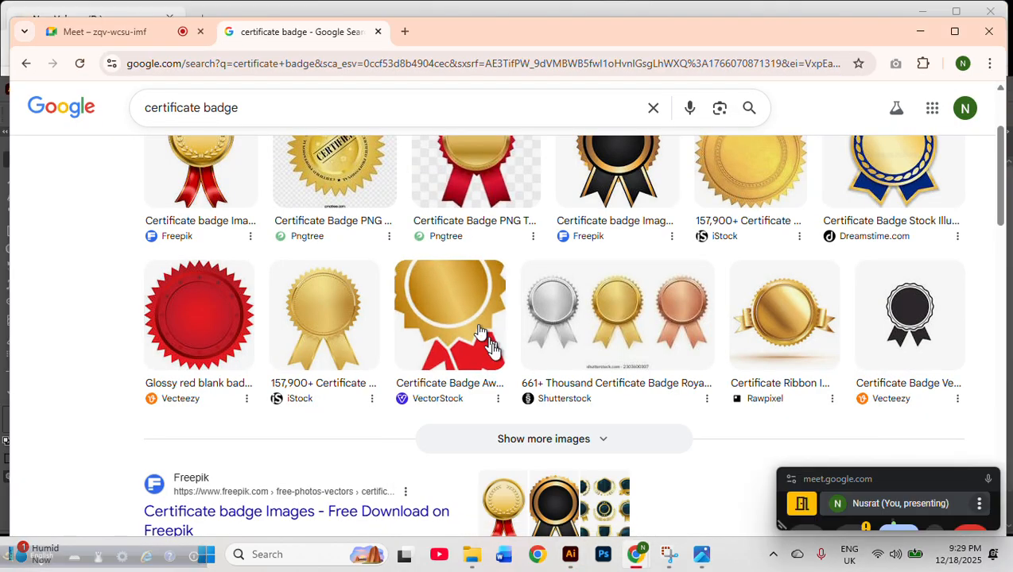
scroll(481, 340, up, 3)
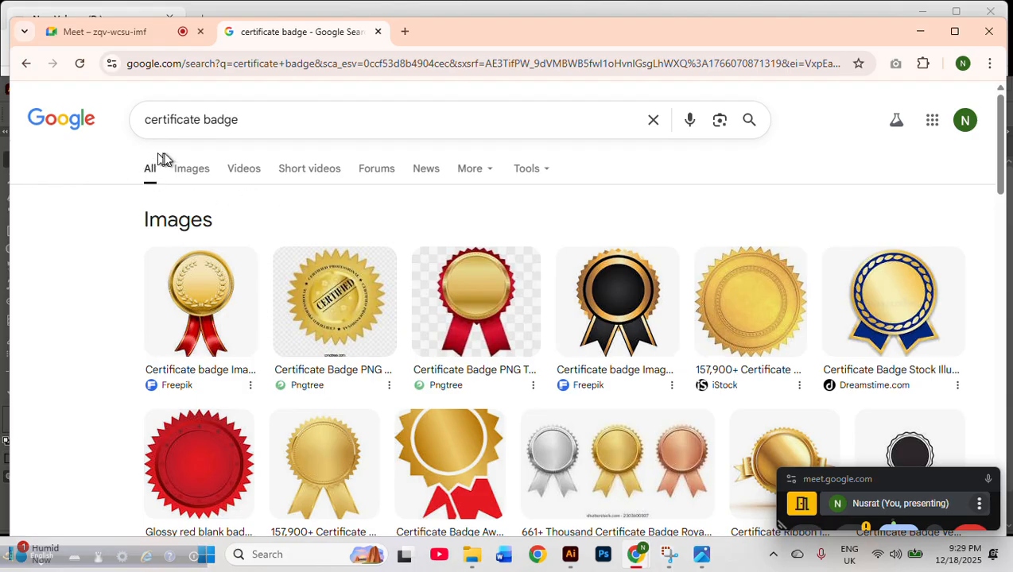
click(192, 170)
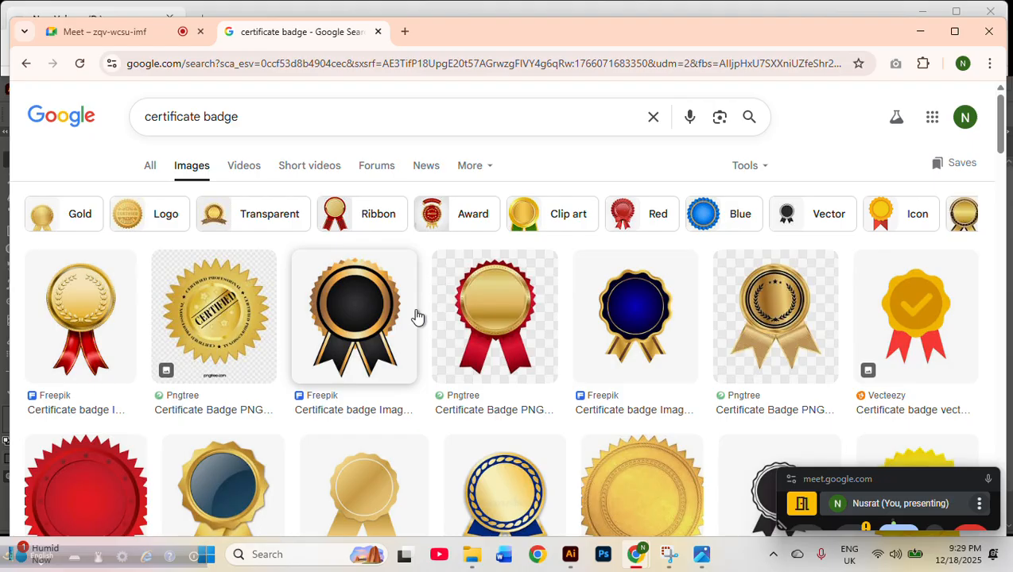
scroll(418, 317, down, 5)
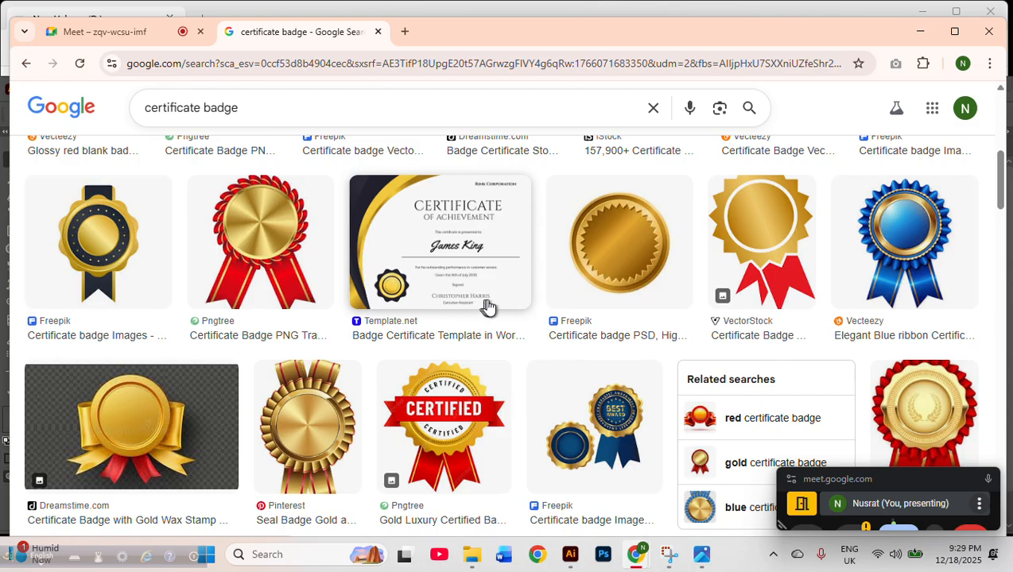
scroll(489, 308, down, 2)
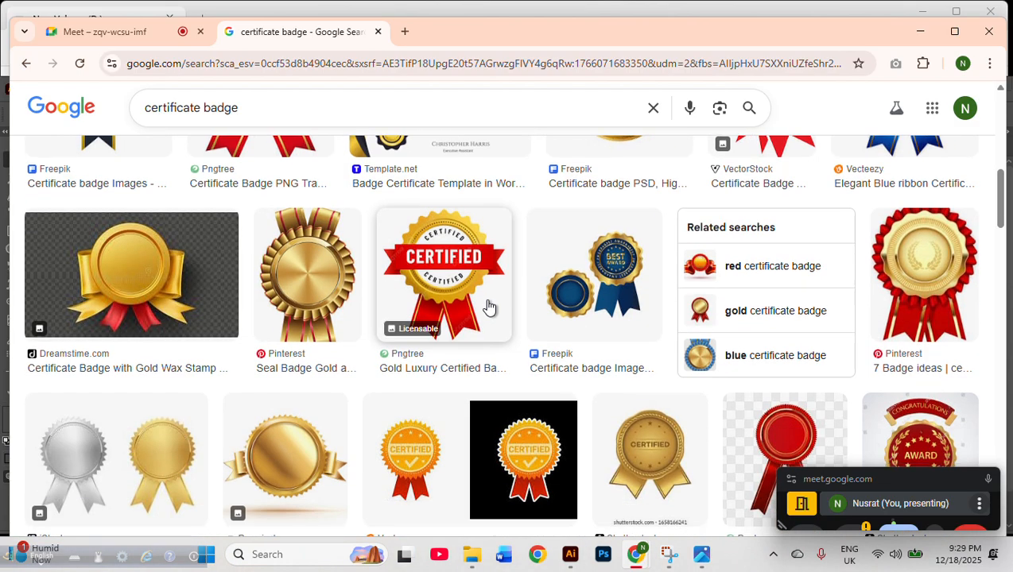
scroll(489, 308, down, 4)
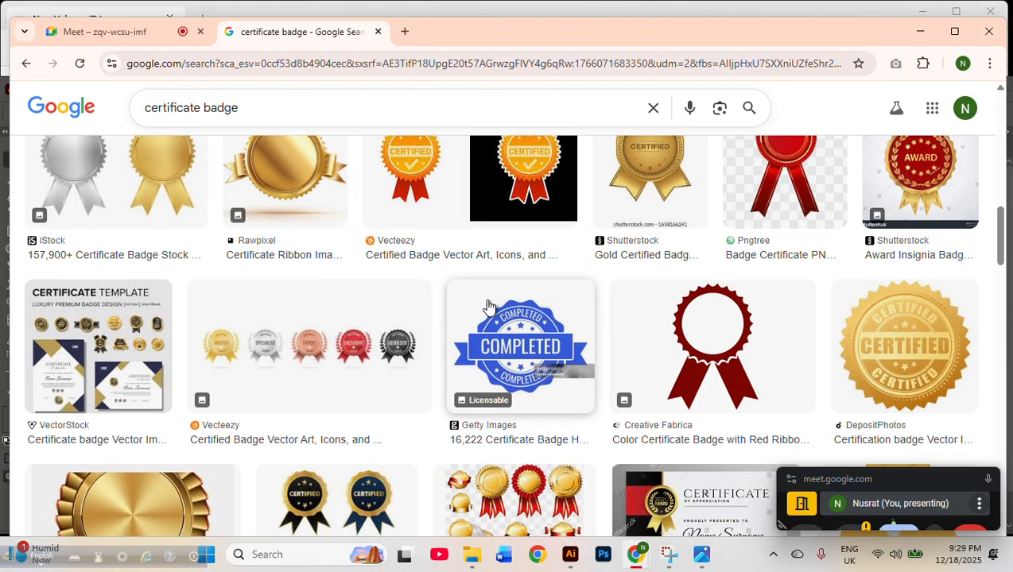
scroll(489, 308, down, 4)
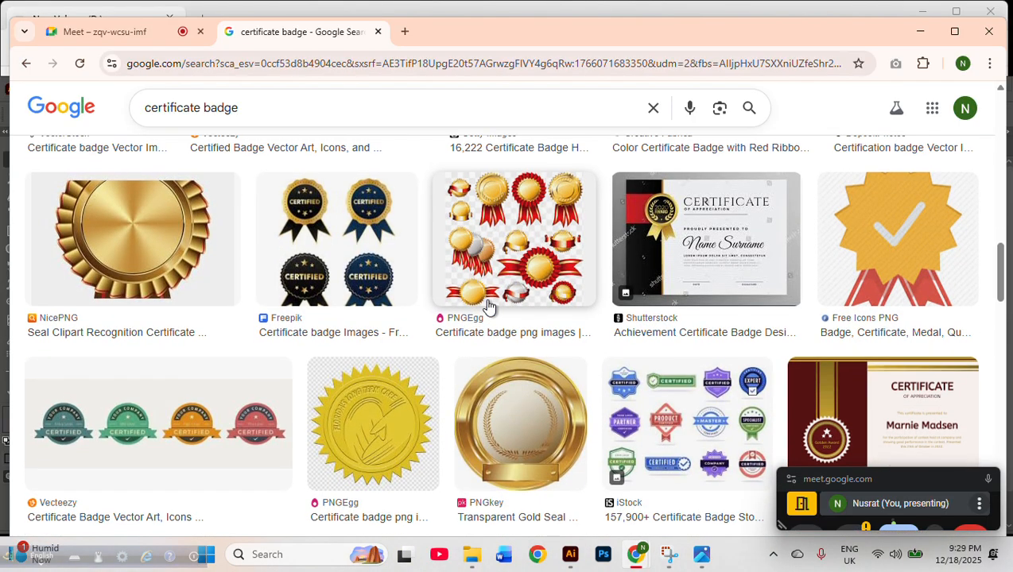
scroll(485, 305, up, 5)
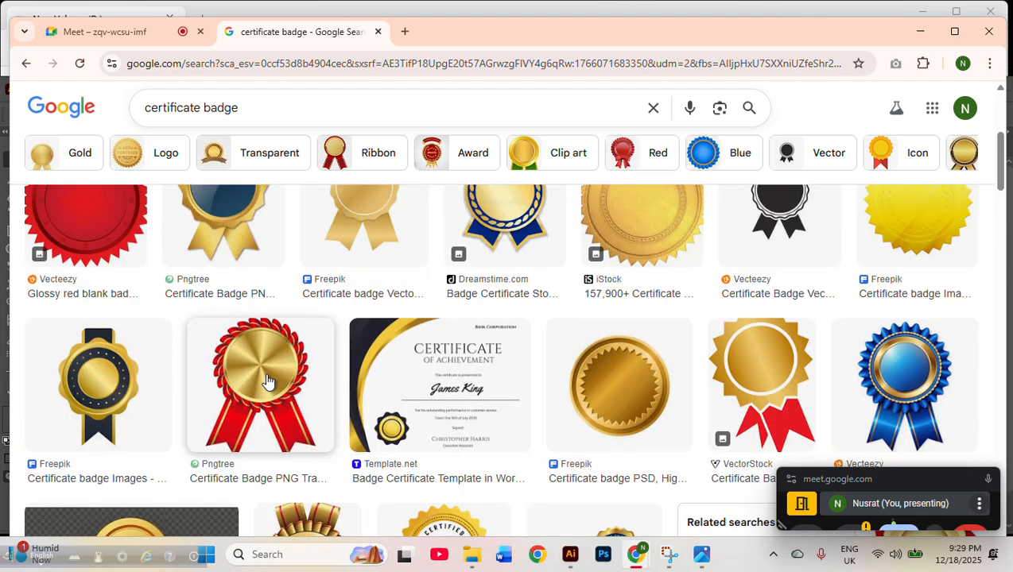
scroll(267, 382, up, 5)
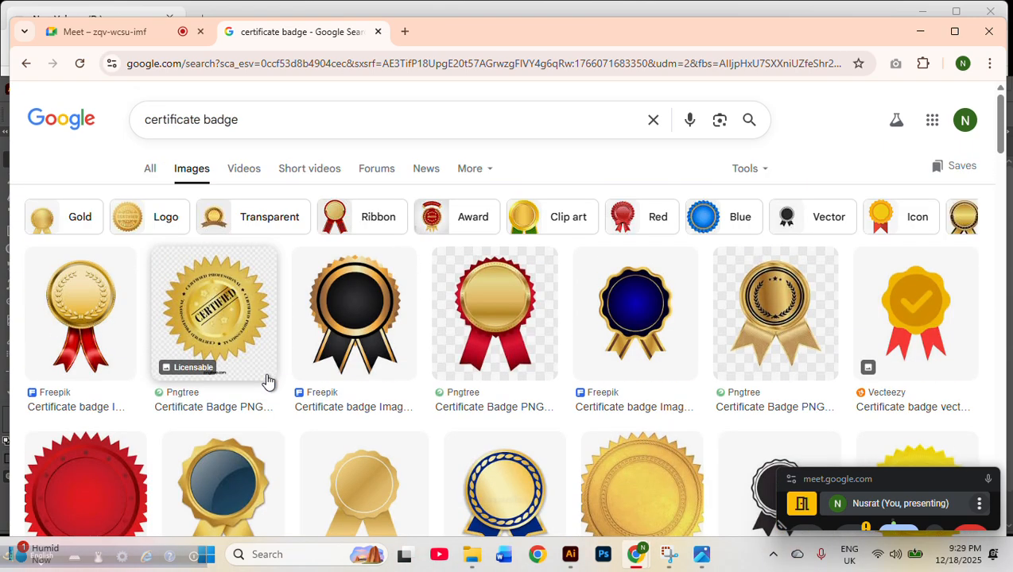
Visit Pngtree from its gold-and-red badge image result and open the page of the red gold ribbon badge
click(482, 355)
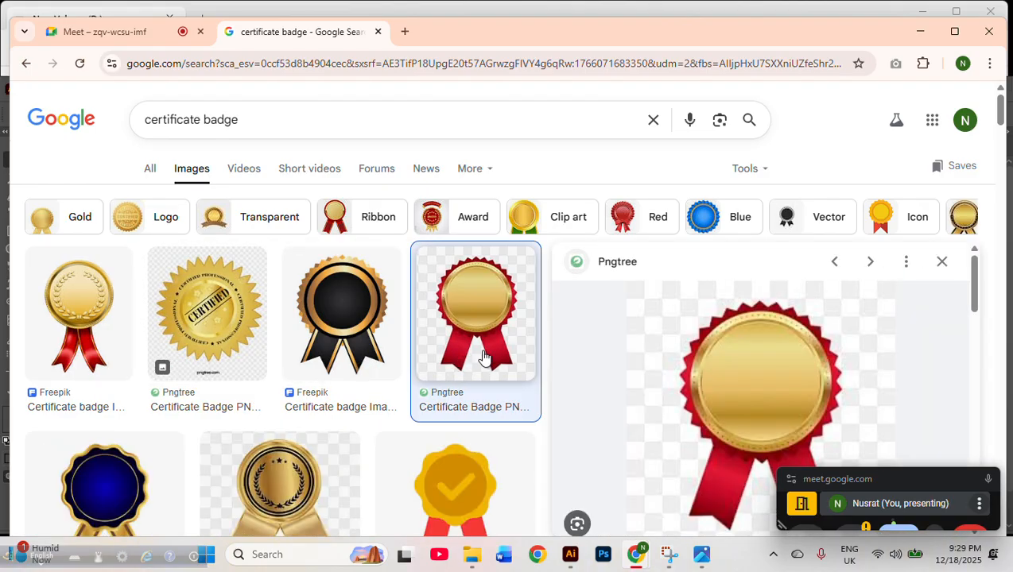
click(784, 344)
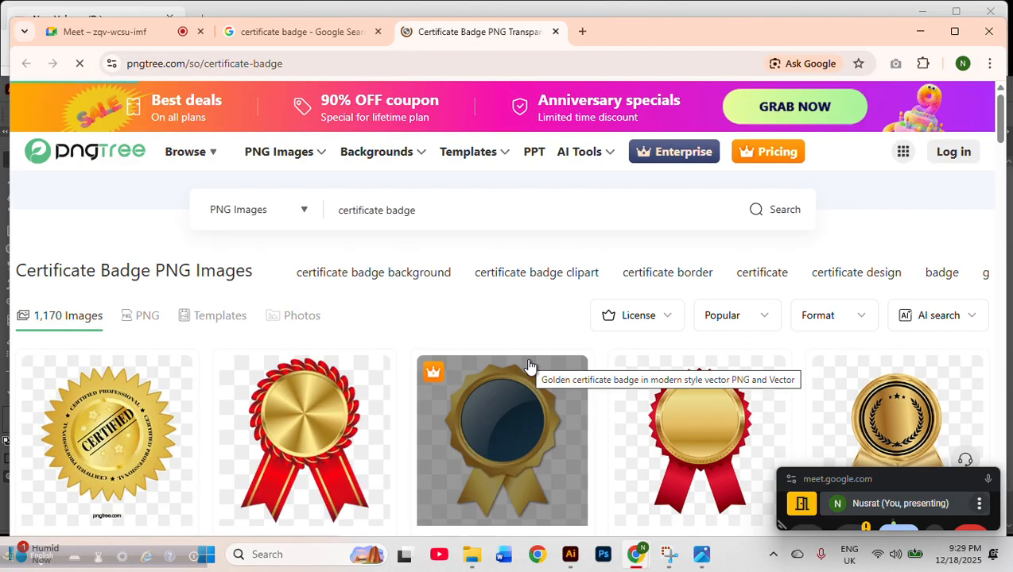
scroll(423, 371, down, 2)
click(275, 297)
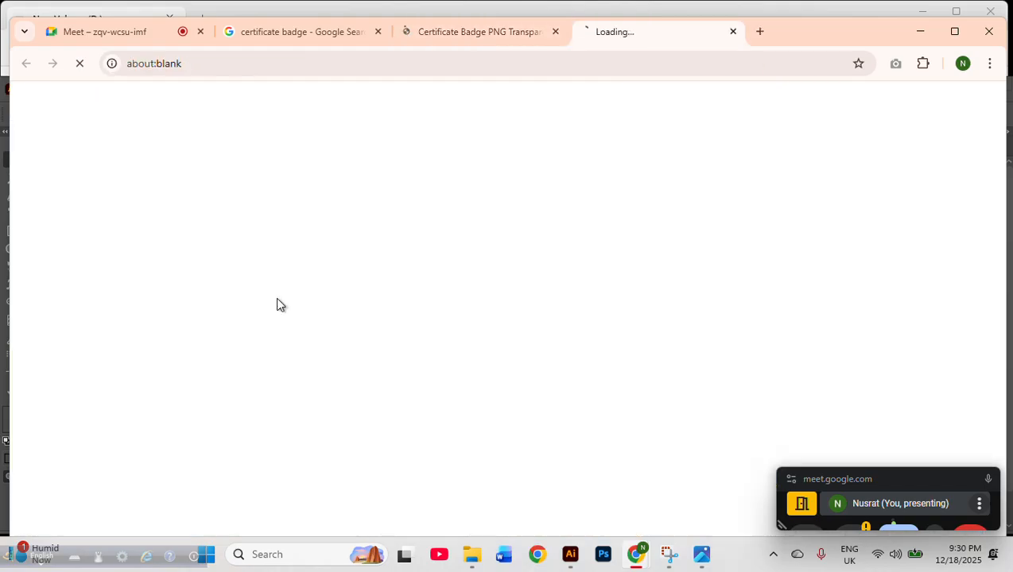
Dismiss the Google sign-in prompt, try to download the red gold badge for free and close the login dialog
scroll(584, 255, down, 2)
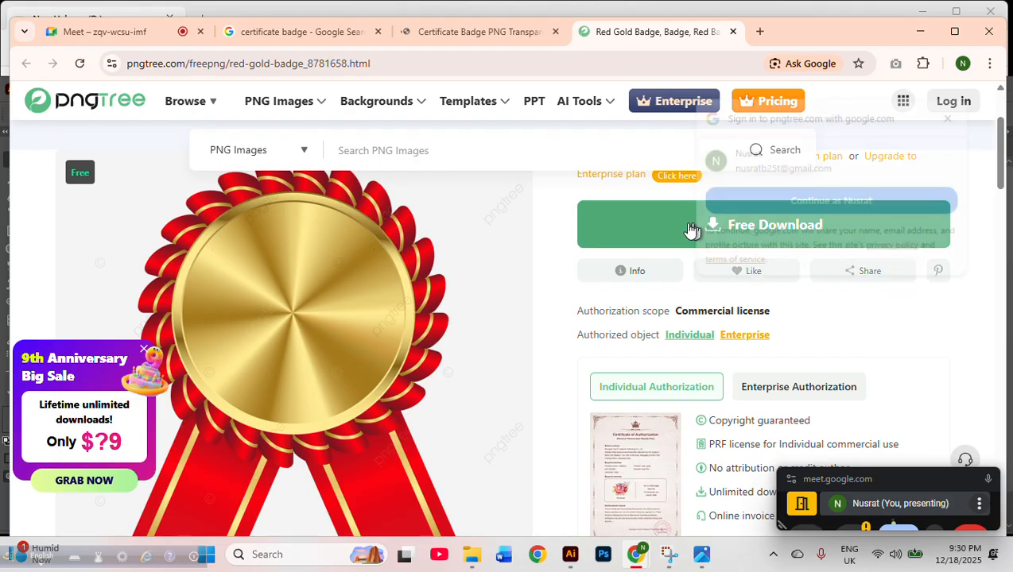
click(951, 116)
click(679, 242)
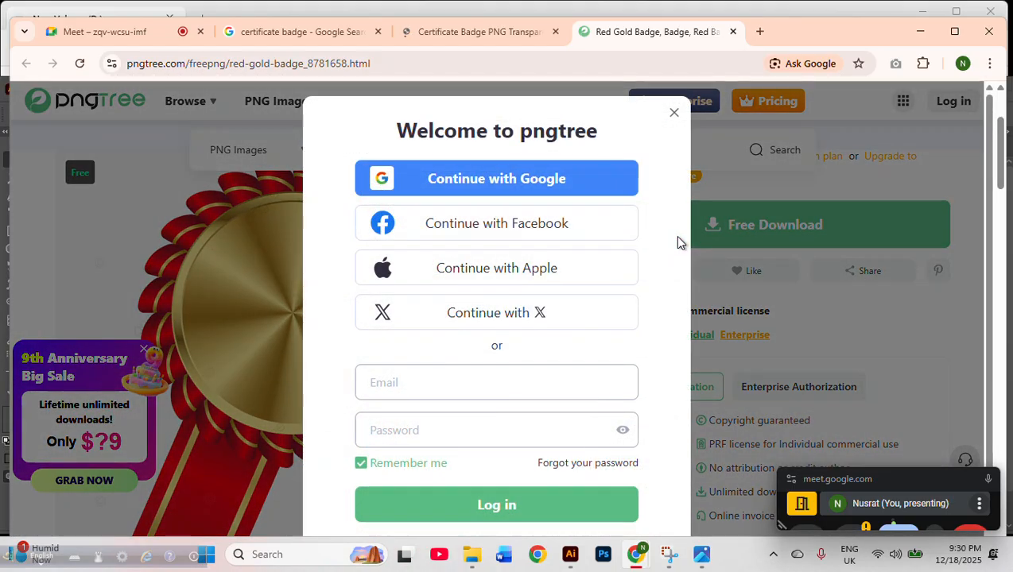
click(674, 113)
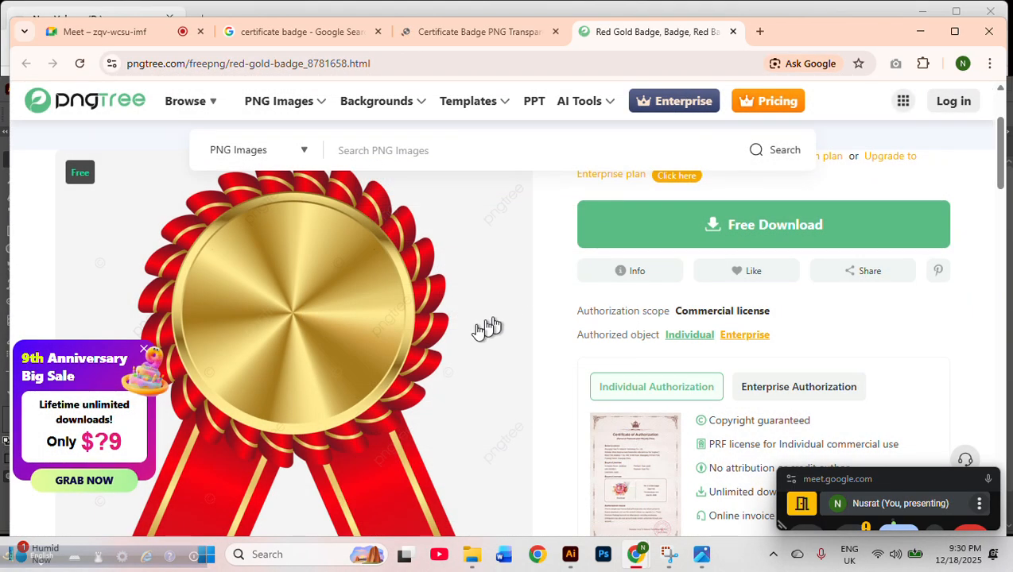
Dismiss the sale pop-up, enlarge the red gold badge preview and capture a screenshot of the whole badge
click(141, 348)
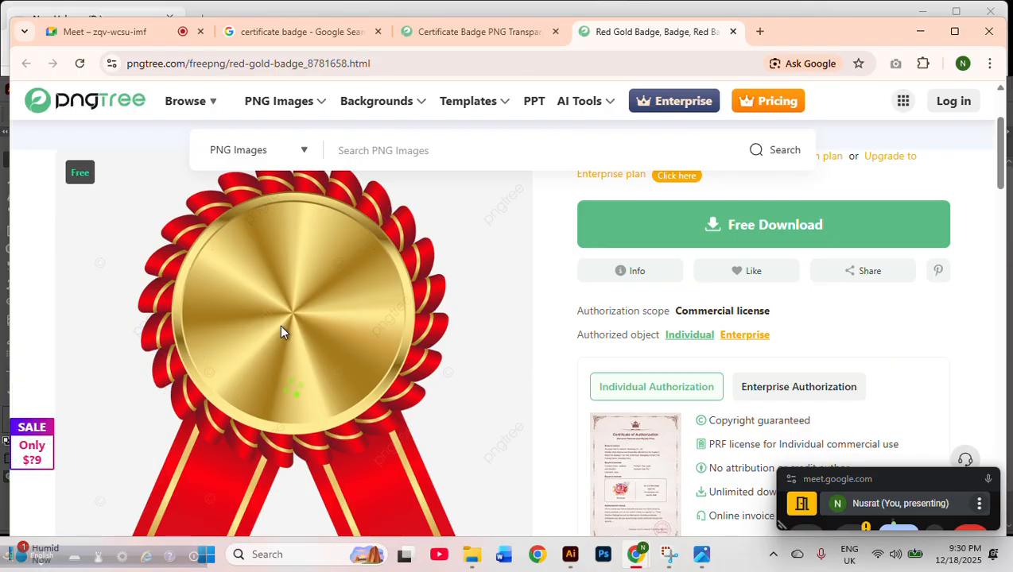
click(281, 328)
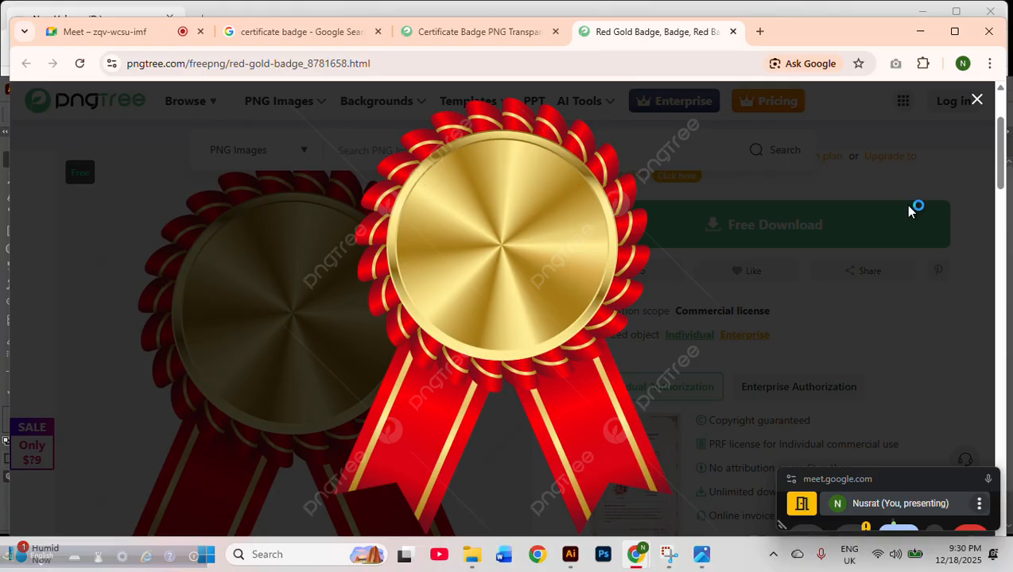
key(super+shift+s)
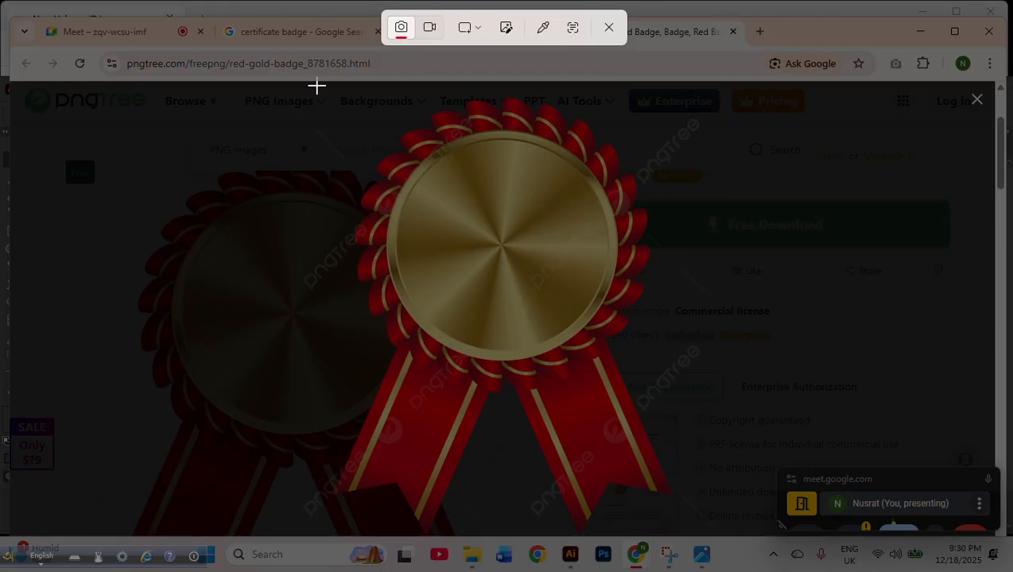
drag(316, 85, 698, 548)
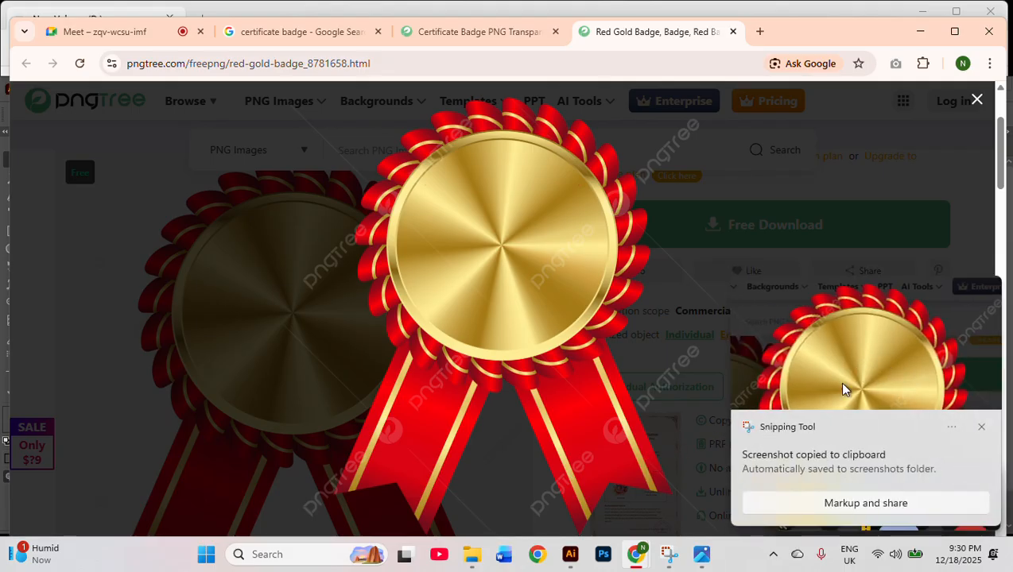
Find the new badge screenshot in File Explorer's Screenshots folder, view it and return to Chrome
click(477, 566)
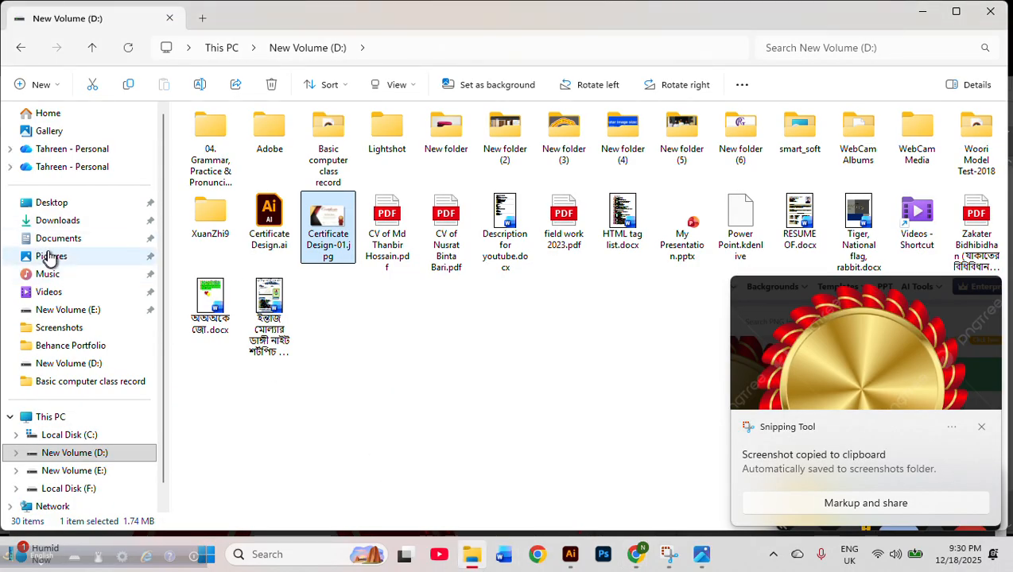
click(82, 332)
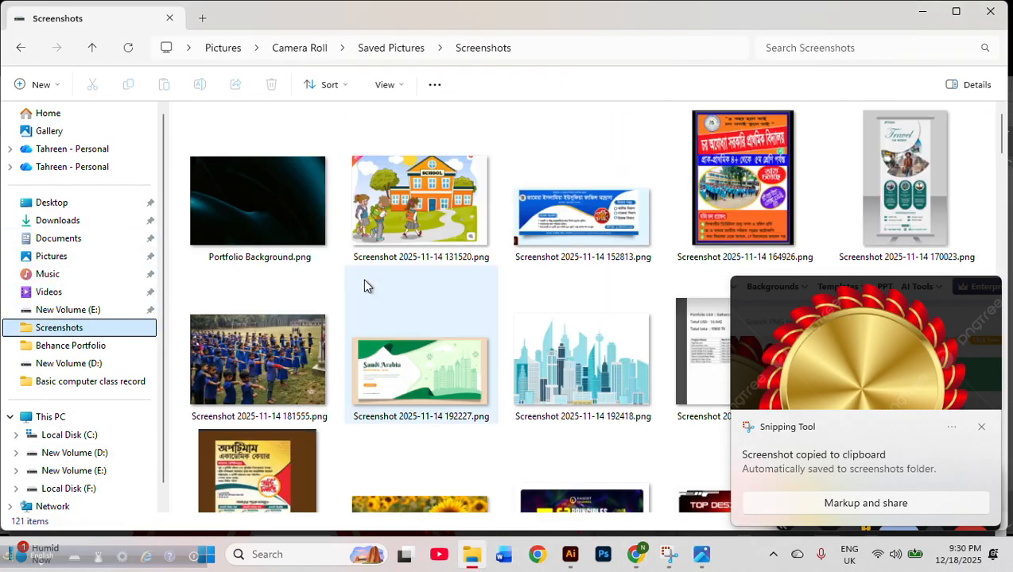
scroll(569, 286, down, 5)
scroll(569, 285, down, 15)
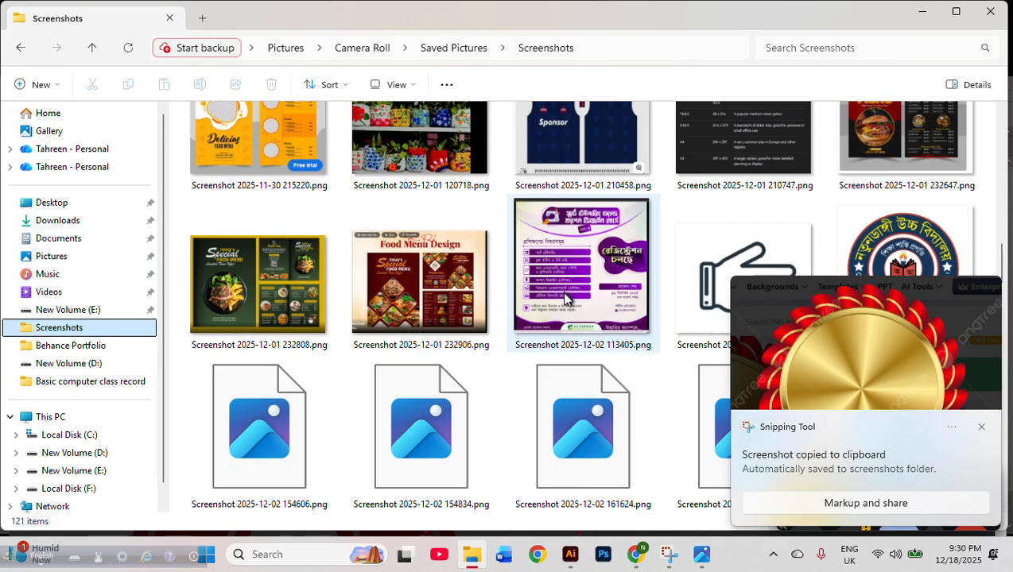
scroll(602, 349, down, 3)
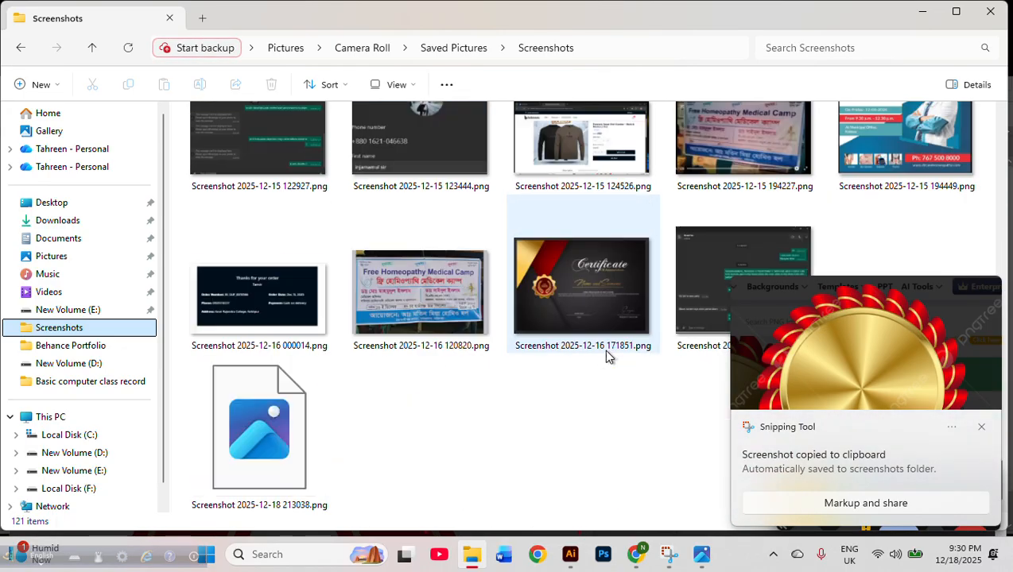
click(271, 442)
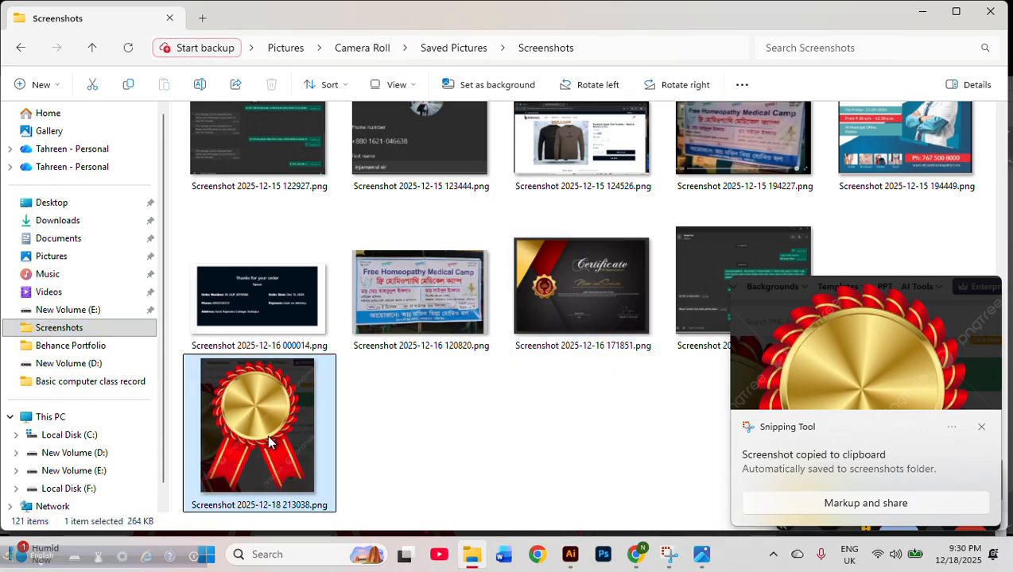
double_click(267, 434)
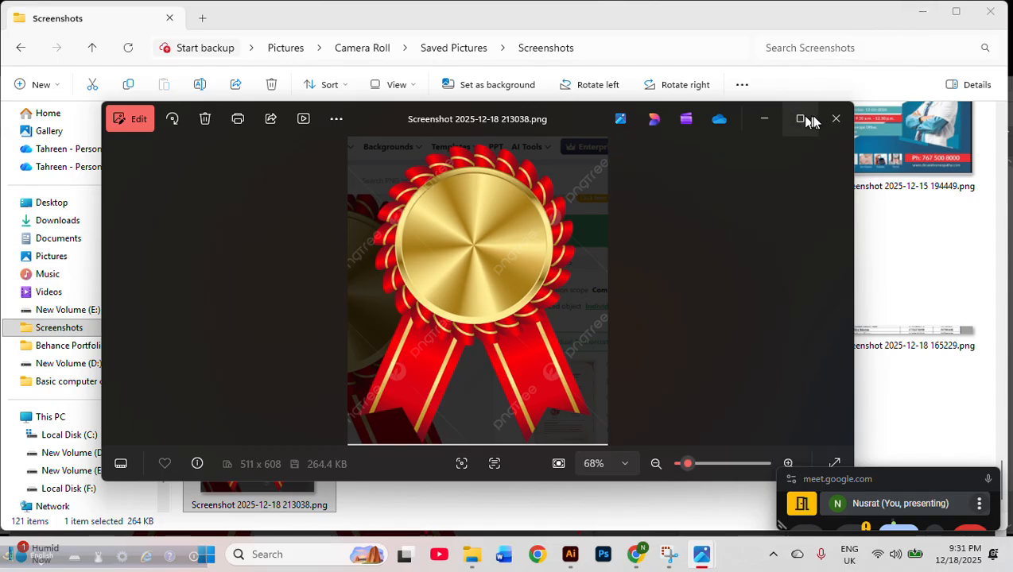
click(835, 118)
click(912, 12)
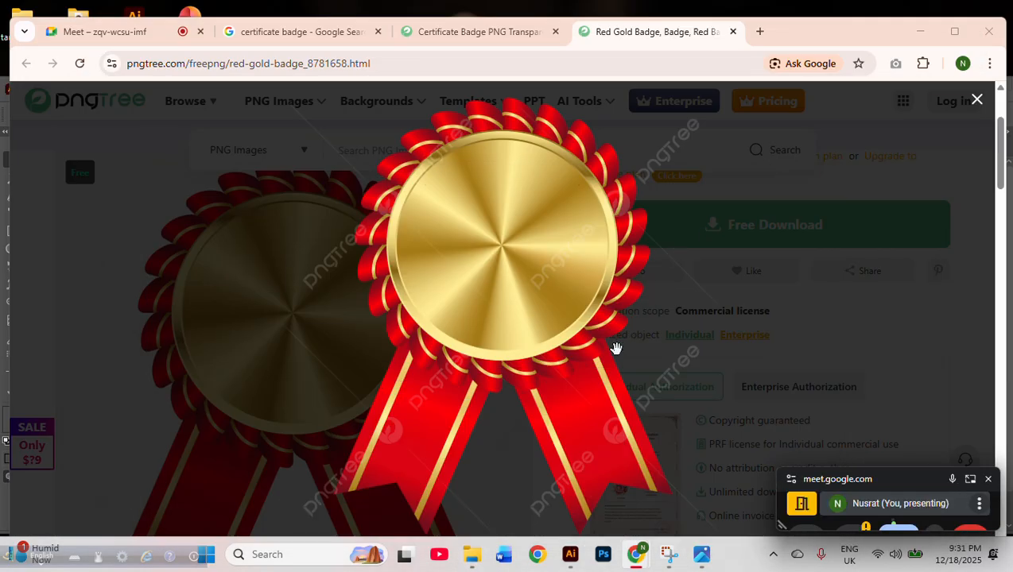
Open the remove.bg website in a new browser tab
click(759, 32)
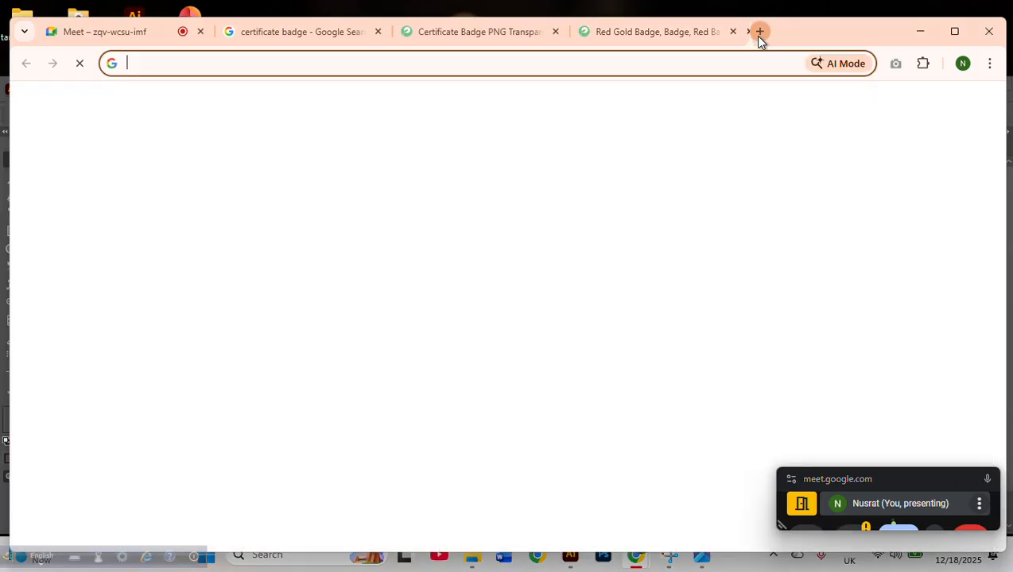
text(remo)
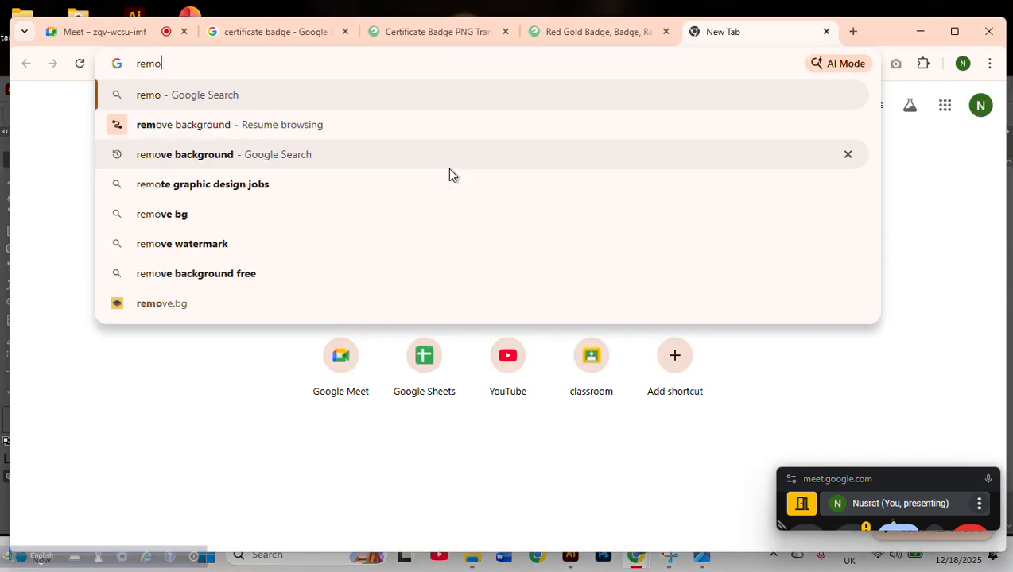
text(o)
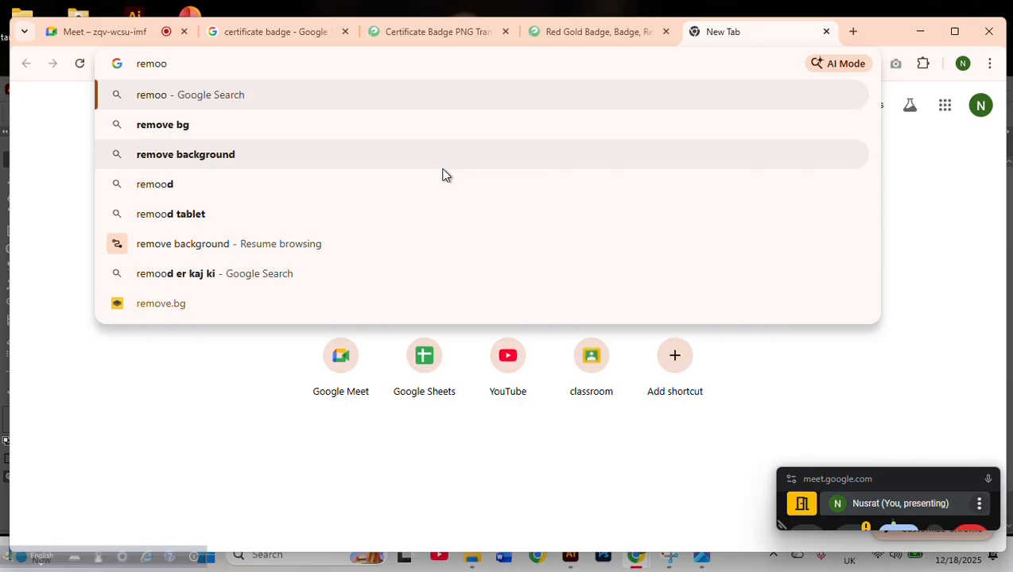
click(250, 310)
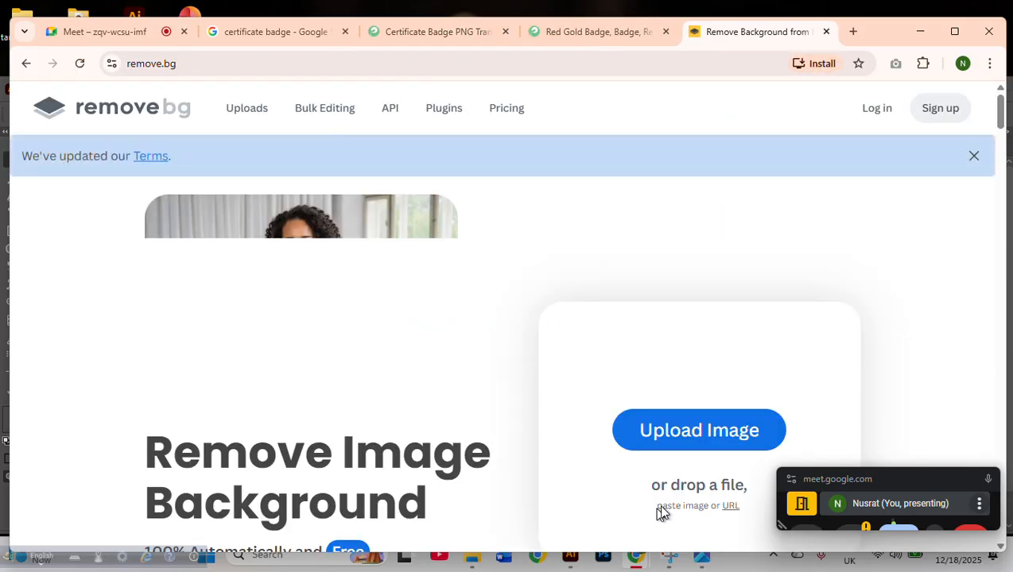
Upload Screenshot 2025-12-18 213038.png from the Screenshots folder for background removal
click(678, 444)
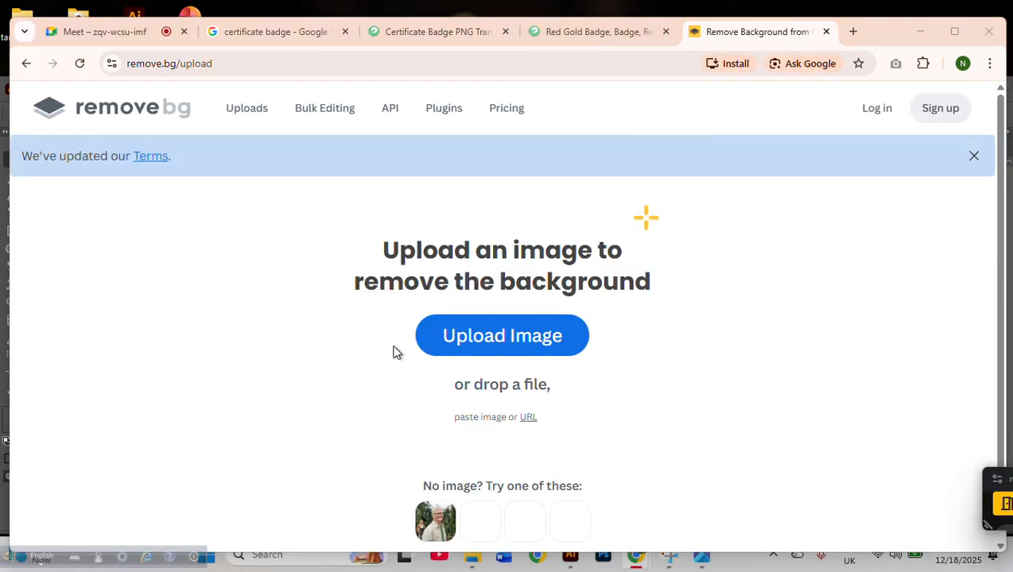
scroll(354, 261, down, 15)
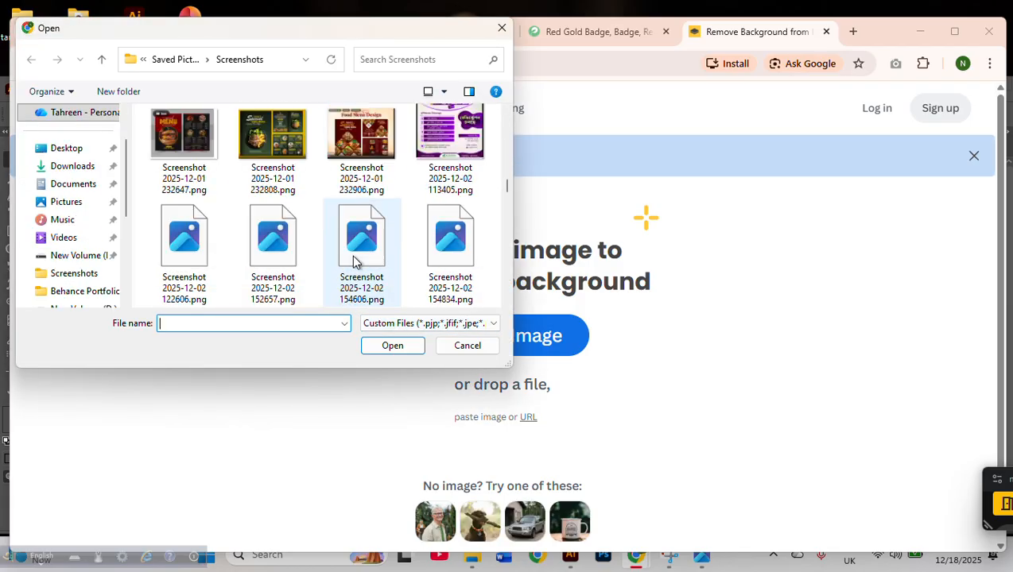
scroll(349, 264, down, 10)
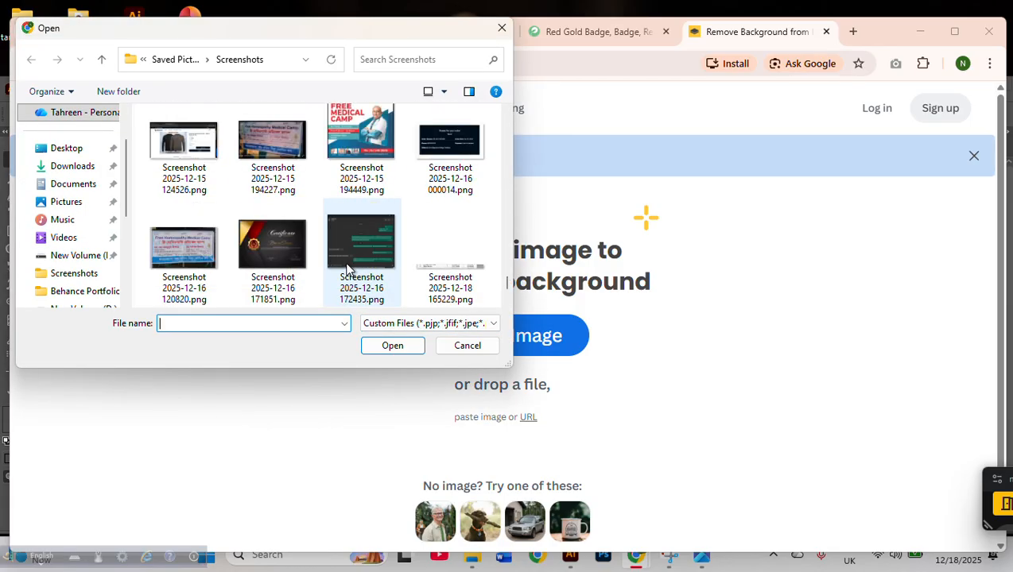
click(206, 235)
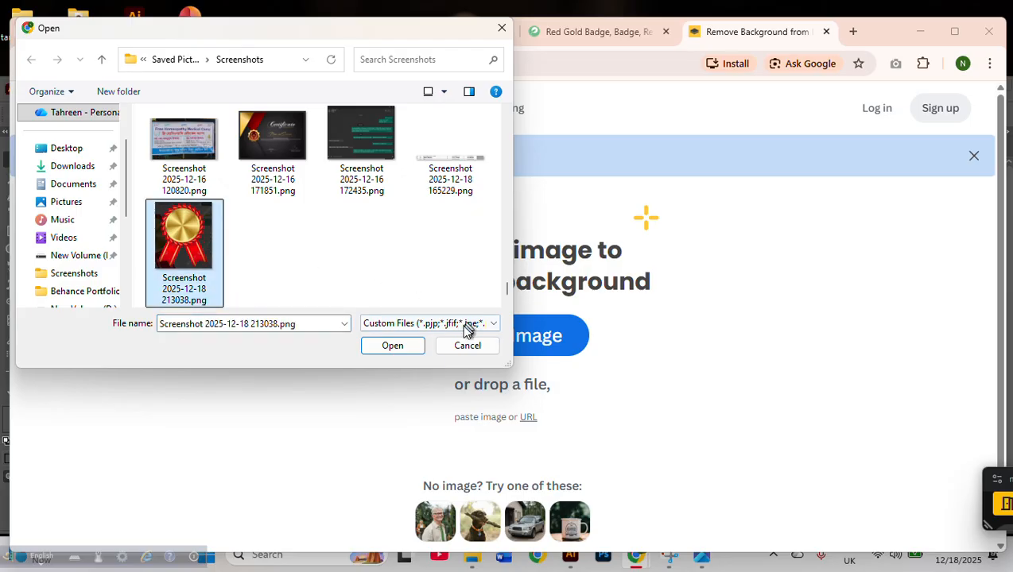
click(407, 355)
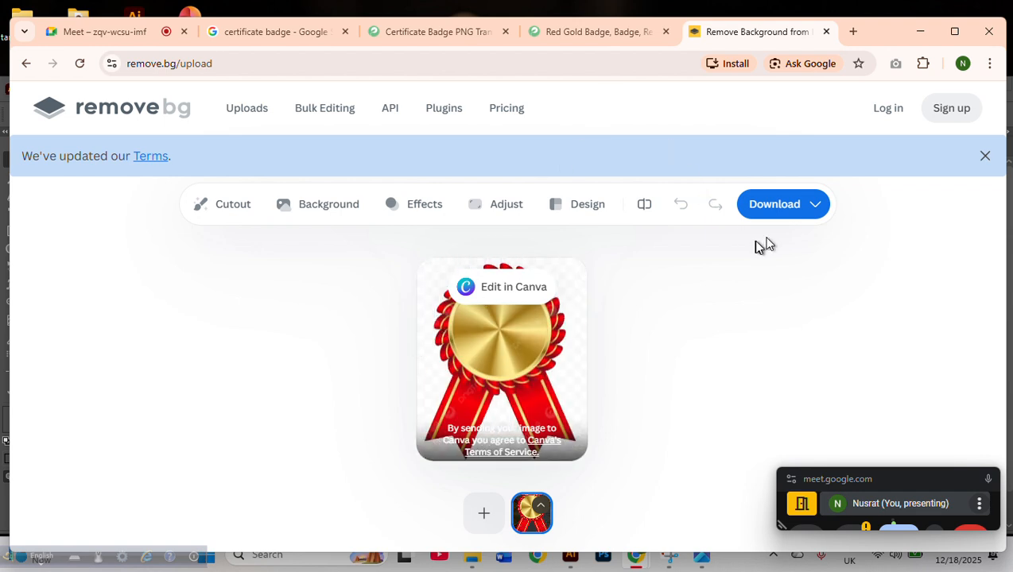
Download the free 458 x 545 preview of the cut-out badge and return to Illustrator
click(793, 213)
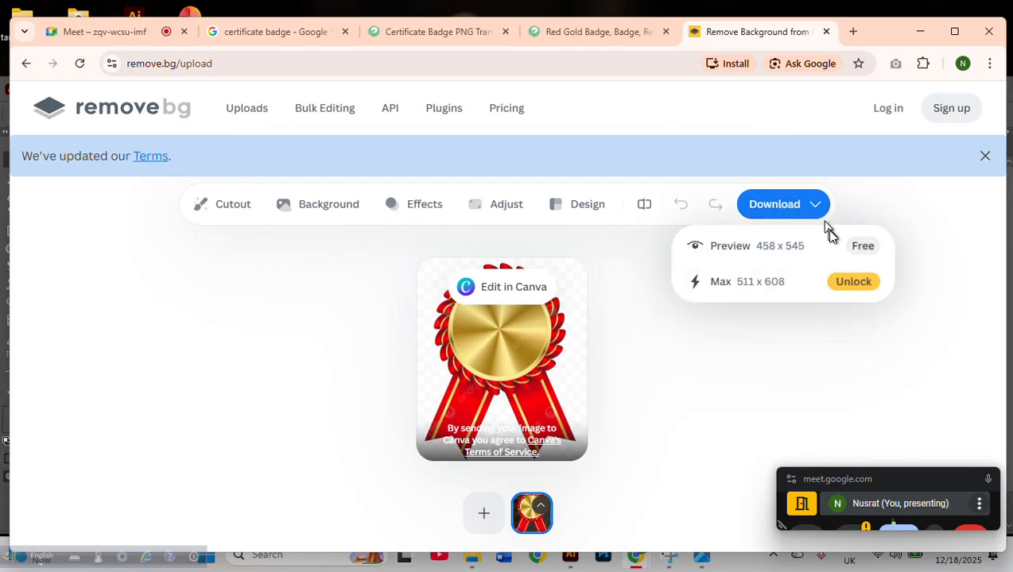
click(878, 254)
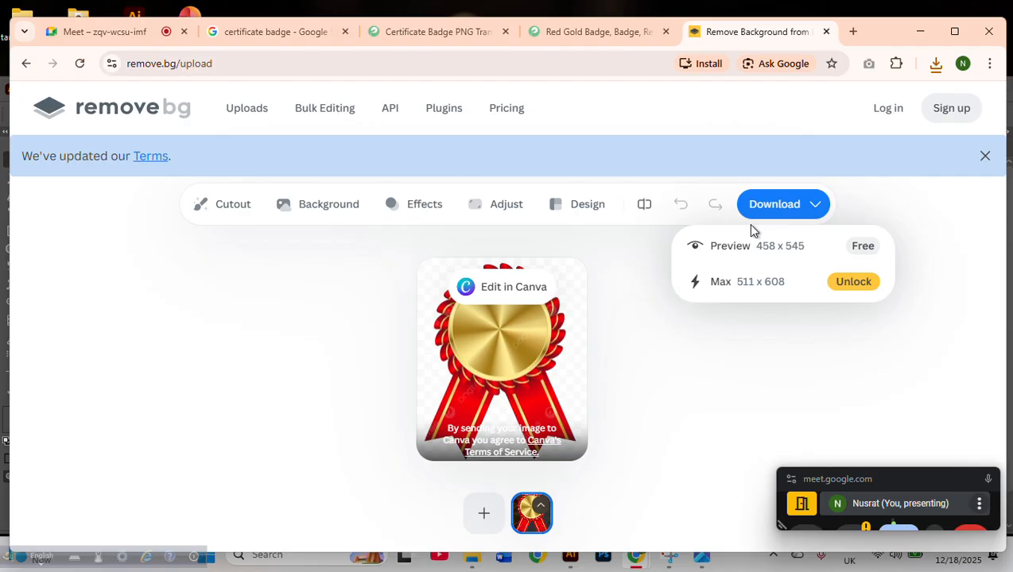
click(920, 32)
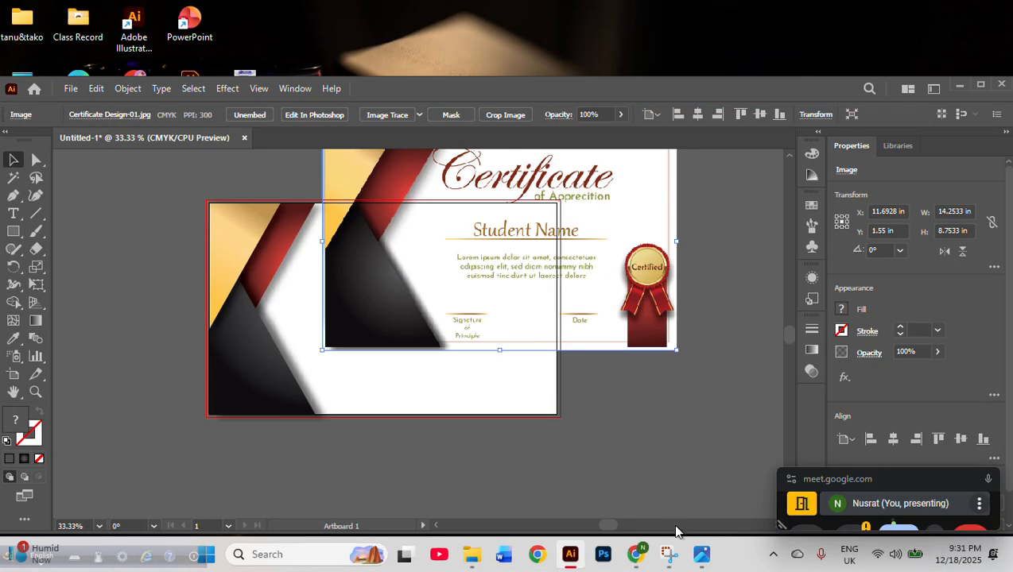
Open the background-free badge from File Explorer's Downloads folder and place it in the Illustrator document, beside the artboard's left edge
click(472, 554)
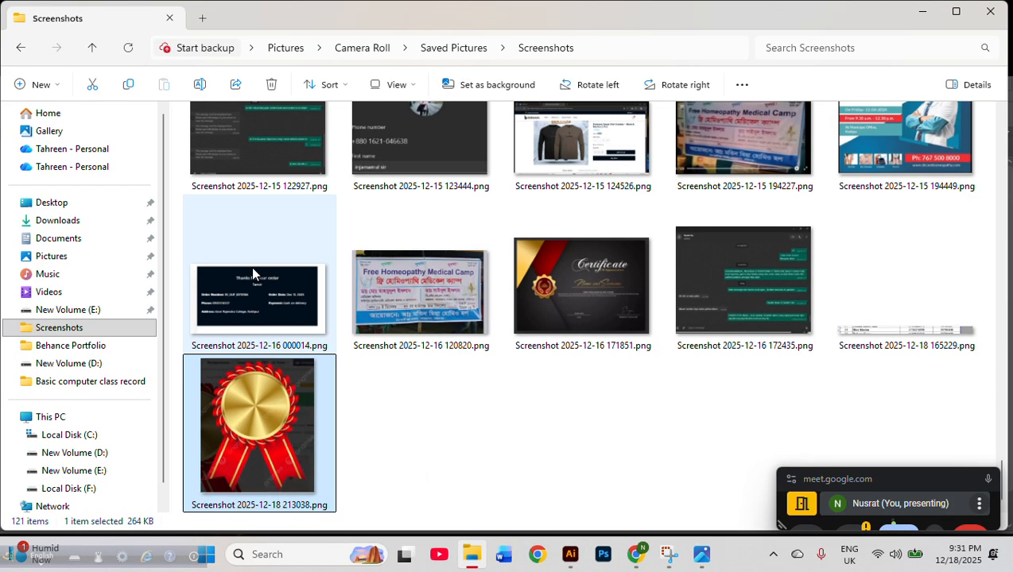
click(91, 222)
click(235, 163)
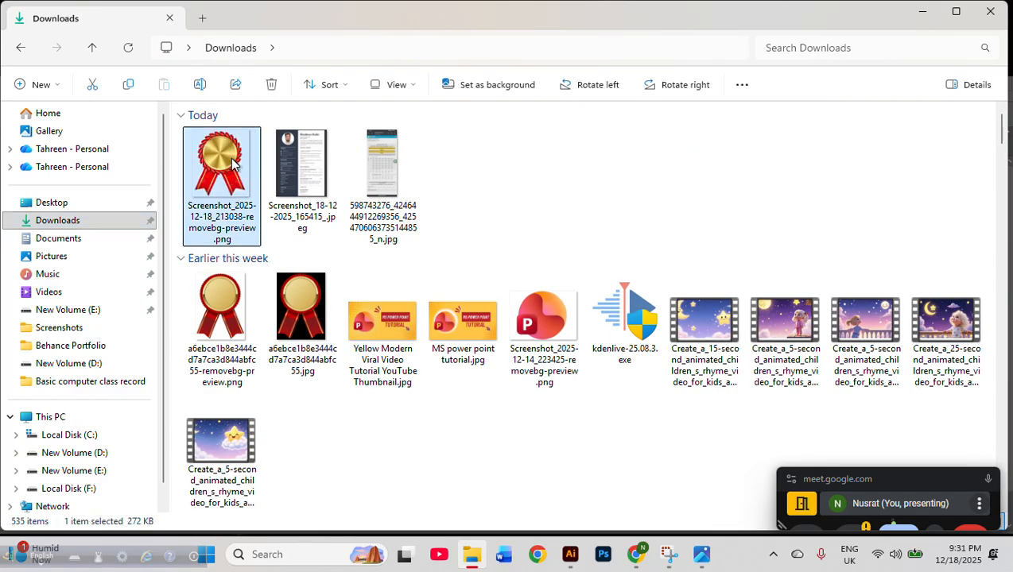
double_click(233, 162)
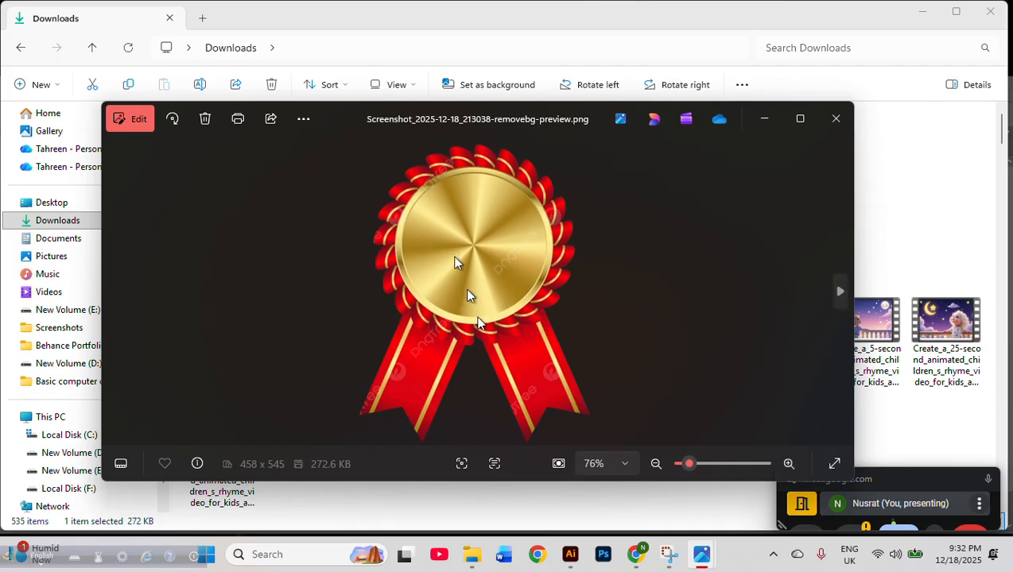
drag(558, 571, 161, 282)
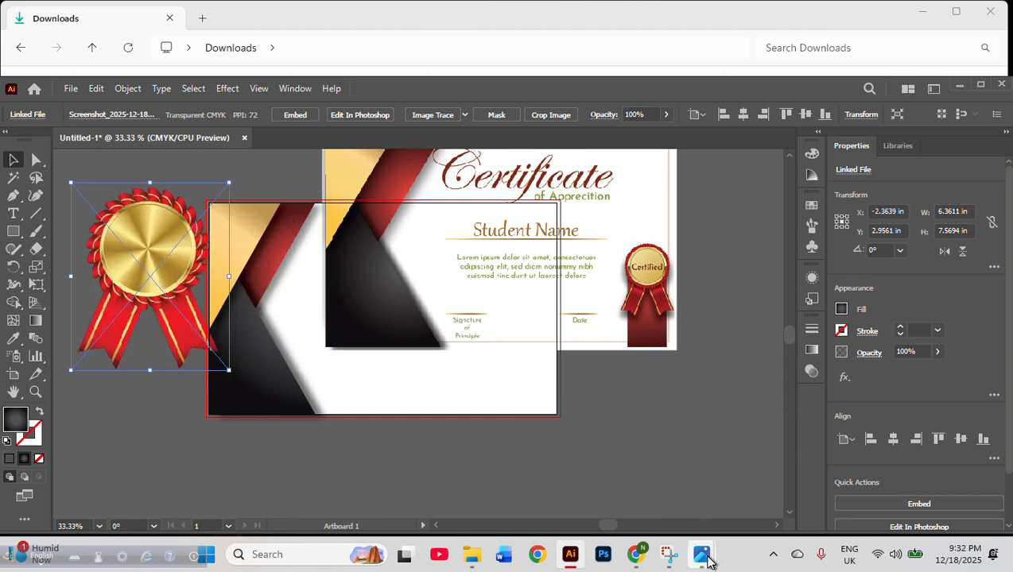
Place a second copy of the badge image from Photos over the artboard's lower right corner in Illustrator
mouse_move(701, 555)
click(744, 463)
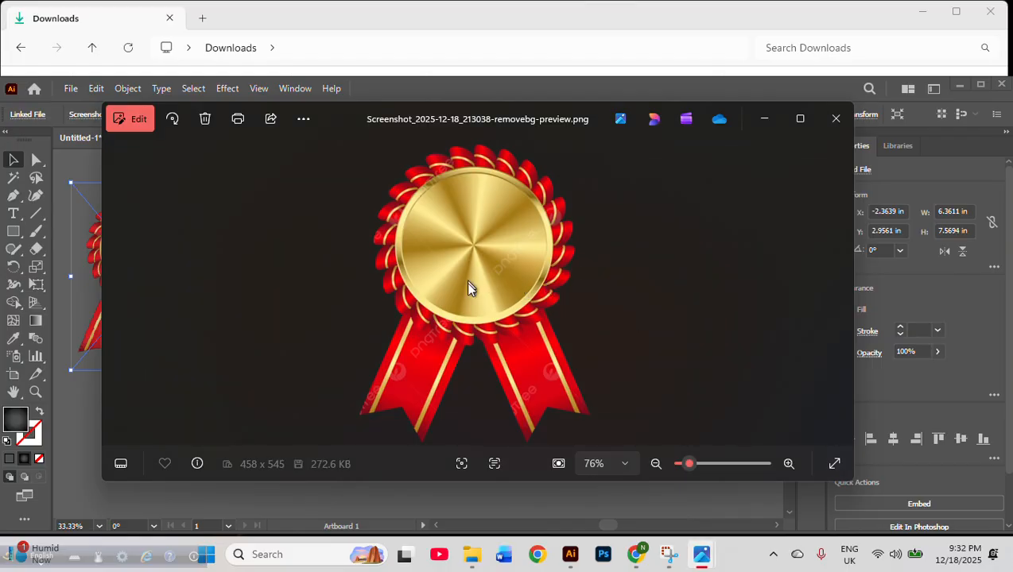
drag(468, 288, 502, 366)
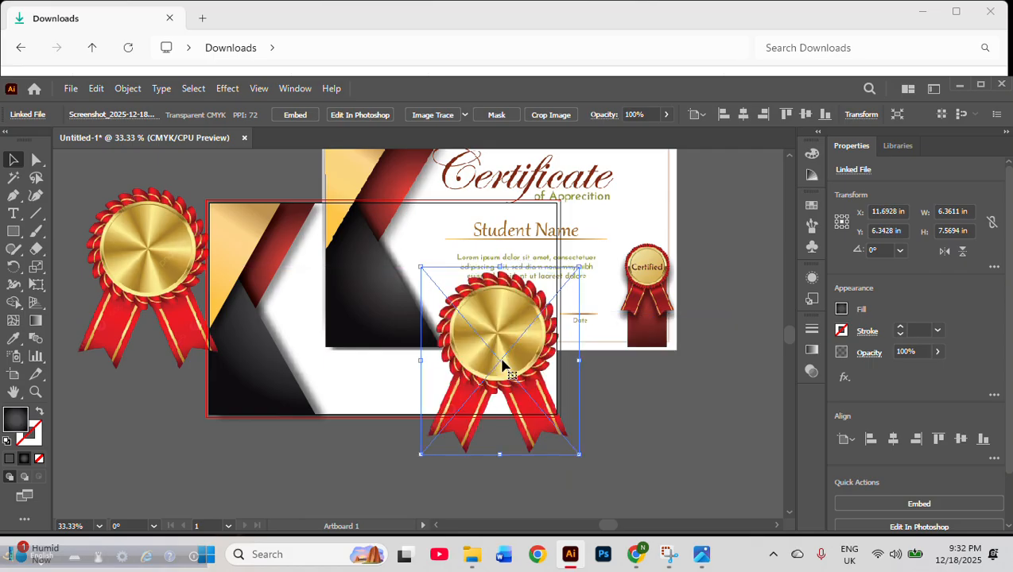
Shift the reference certificate image right, clear of the artboard, to about X 23.33 in
drag(525, 265, 727, 267)
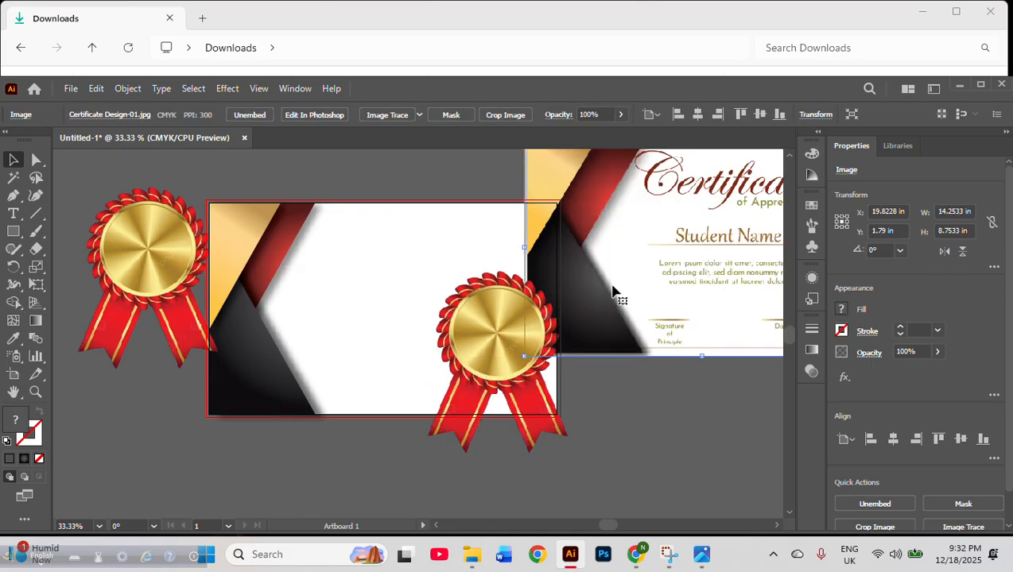
drag(612, 292, 700, 288)
Move the second badge copy up past the artboard's top edge and delete it
drag(523, 380, 521, 306)
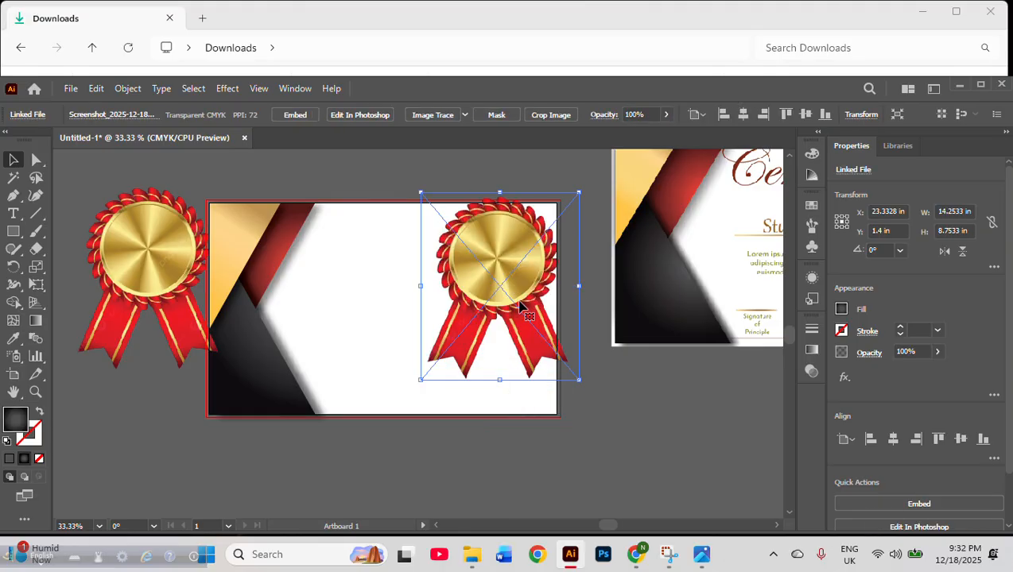
scroll(509, 314, up, 5)
drag(486, 424, 466, 300)
scroll(466, 310, up, 1)
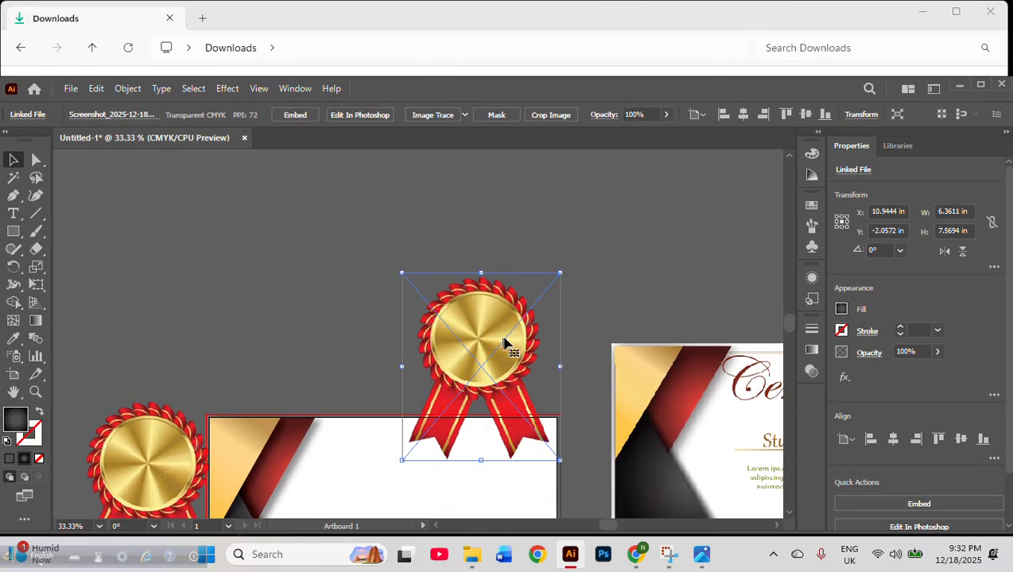
key(Delete)
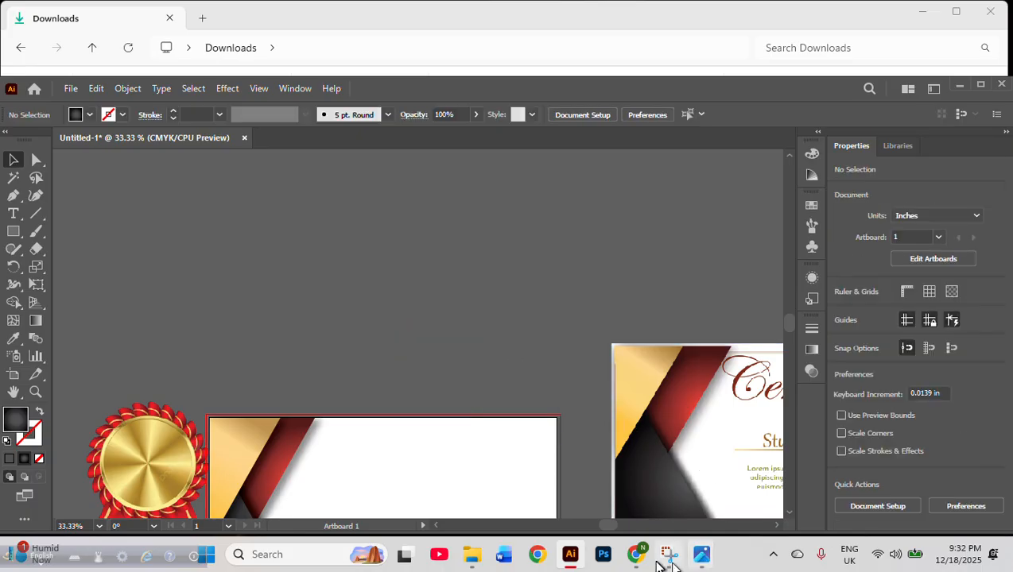
Close the Certificate Design-01 preview in Photos and switch to the Downloads folder in File Explorer
mouse_move(713, 559)
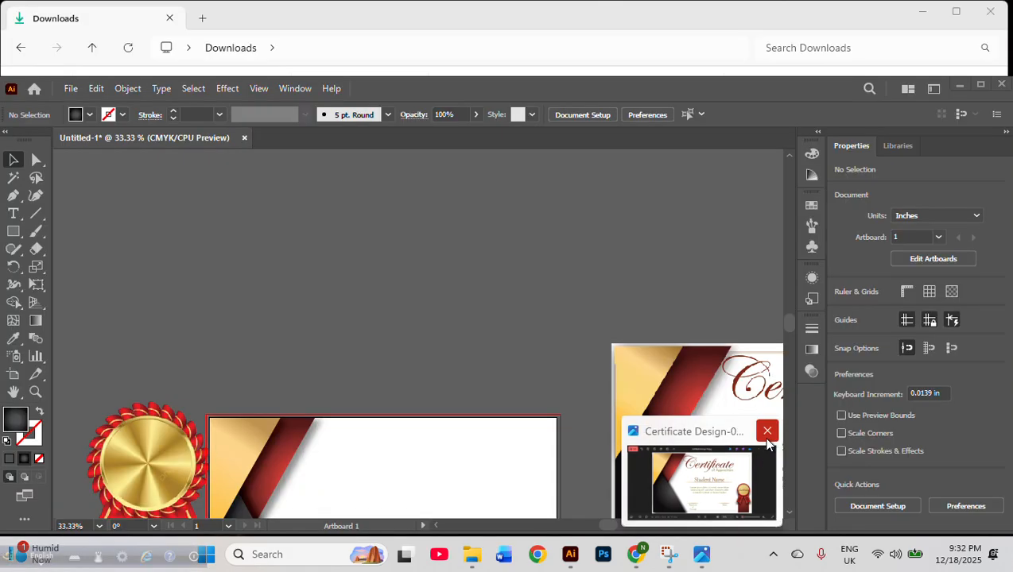
click(769, 431)
click(505, 554)
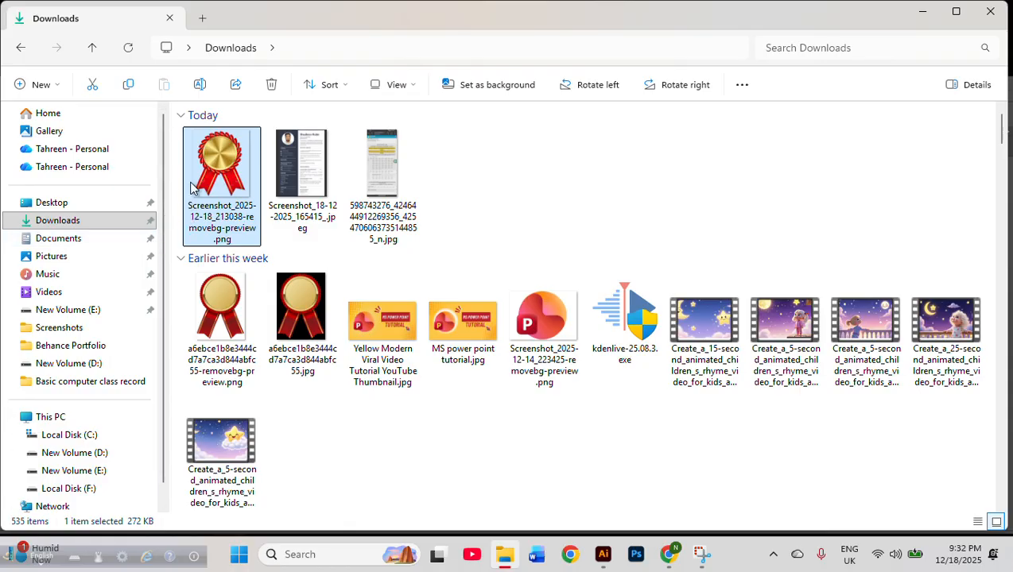
Open Screenshot 2025-12-18 213038.png from the Screenshots folder and place it in Illustrator above the artboard, at about X 9.64 in, Y -5.44 in
click(71, 330)
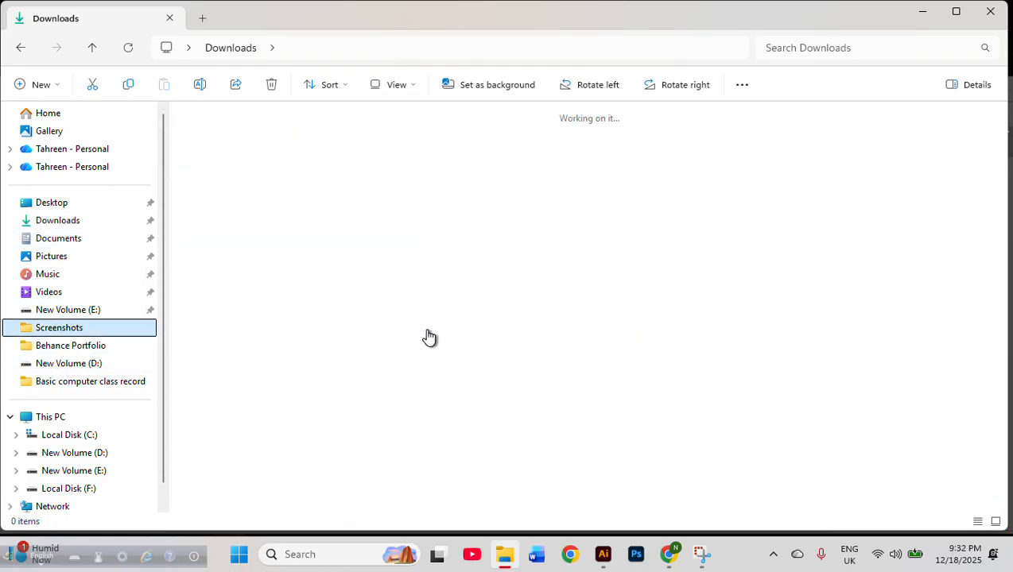
scroll(473, 342, down, 15)
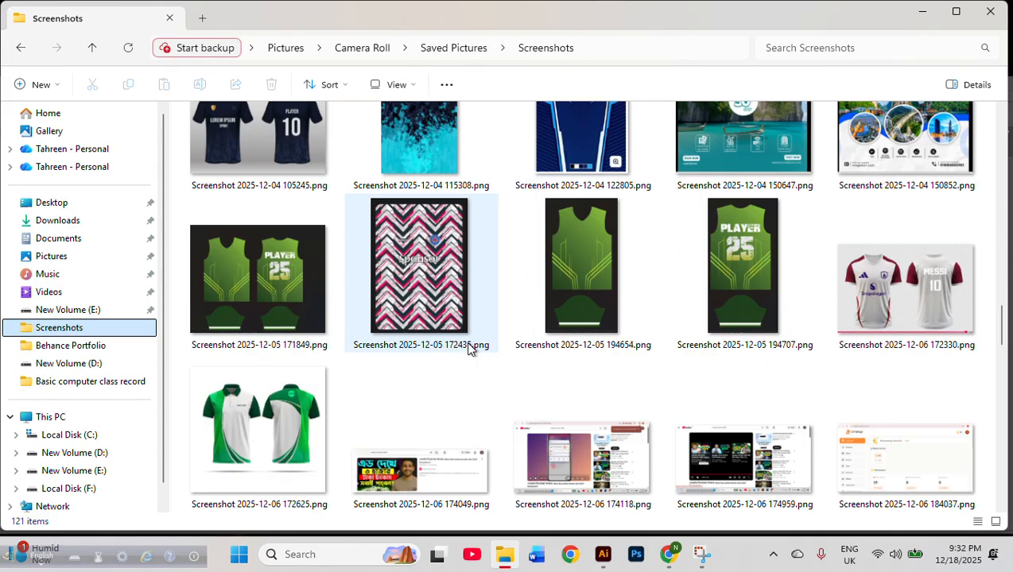
scroll(469, 350, down, 15)
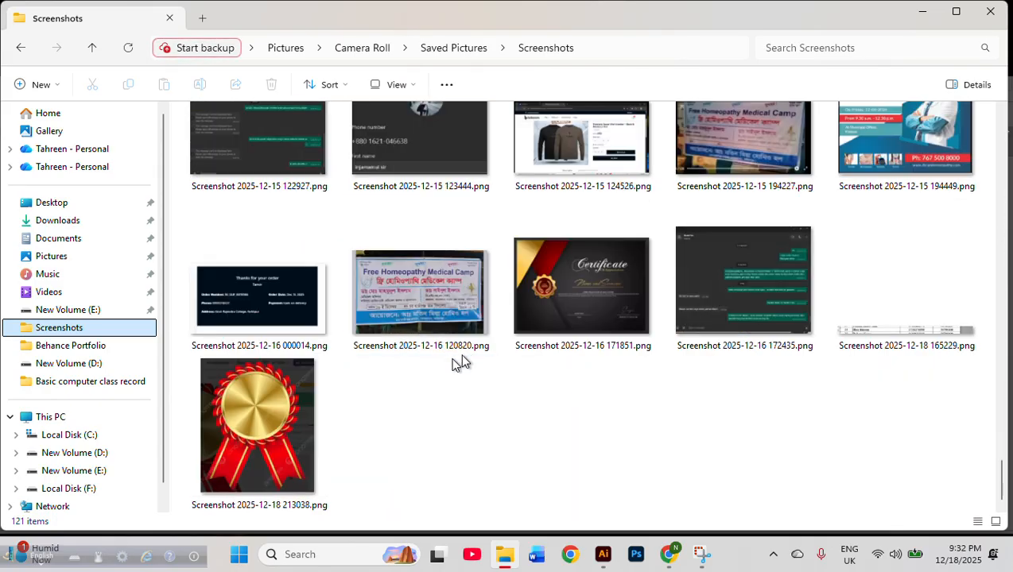
click(291, 439)
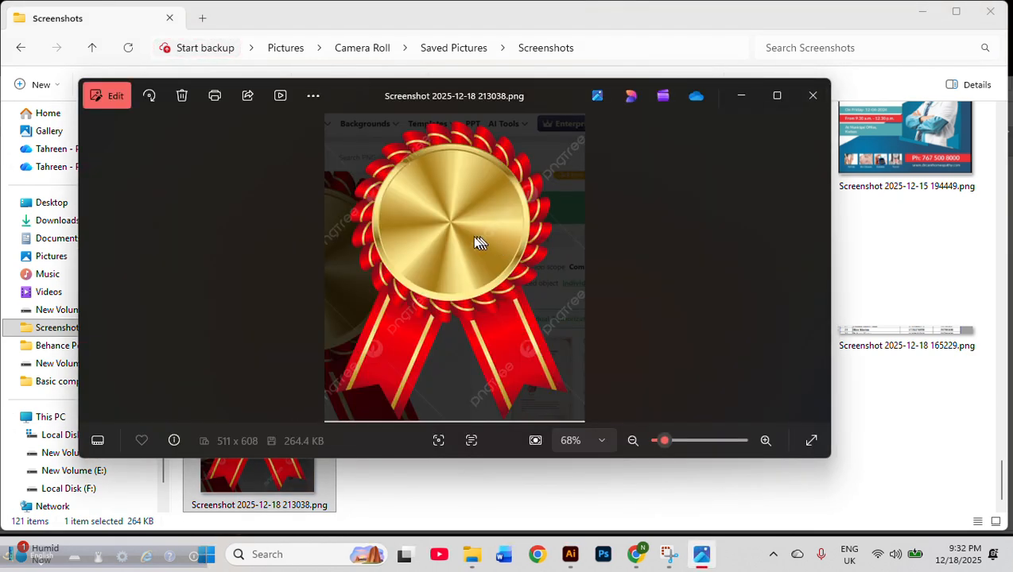
drag(464, 253, 454, 288)
click(590, 271)
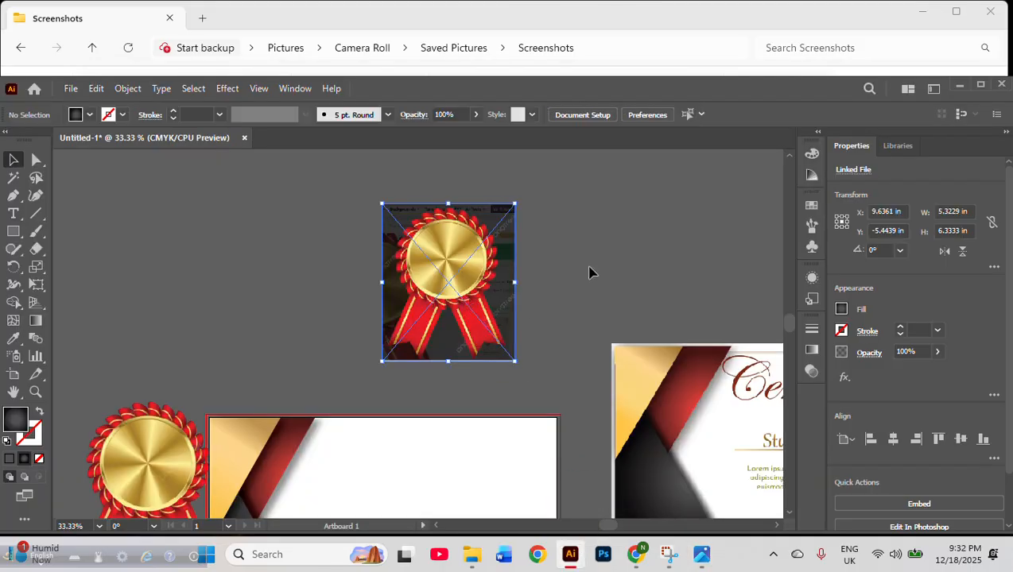
Embed the placed badge screenshot and apply Image Trace to it with the Low Fidelity Photo preset
click(433, 297)
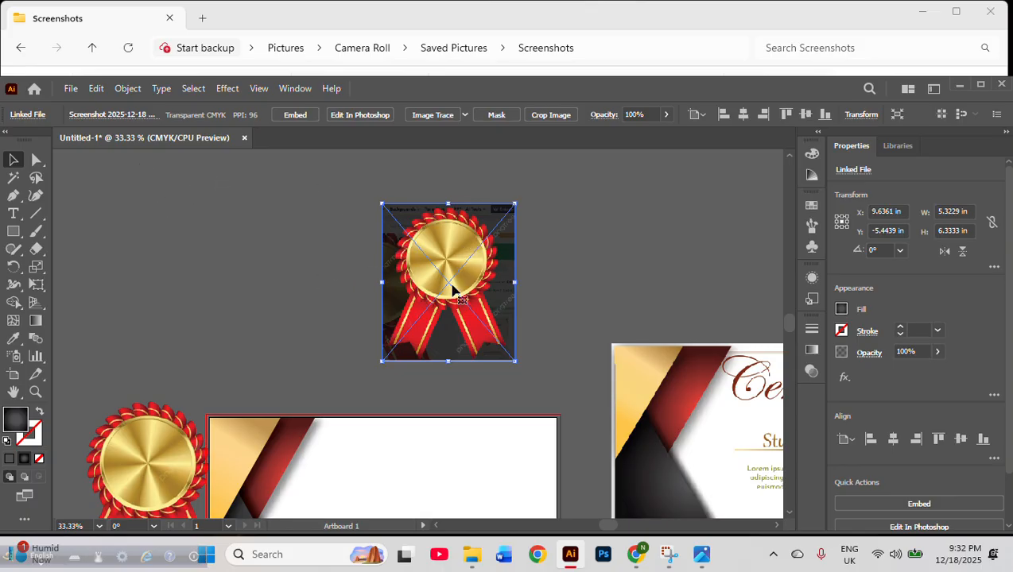
click(465, 115)
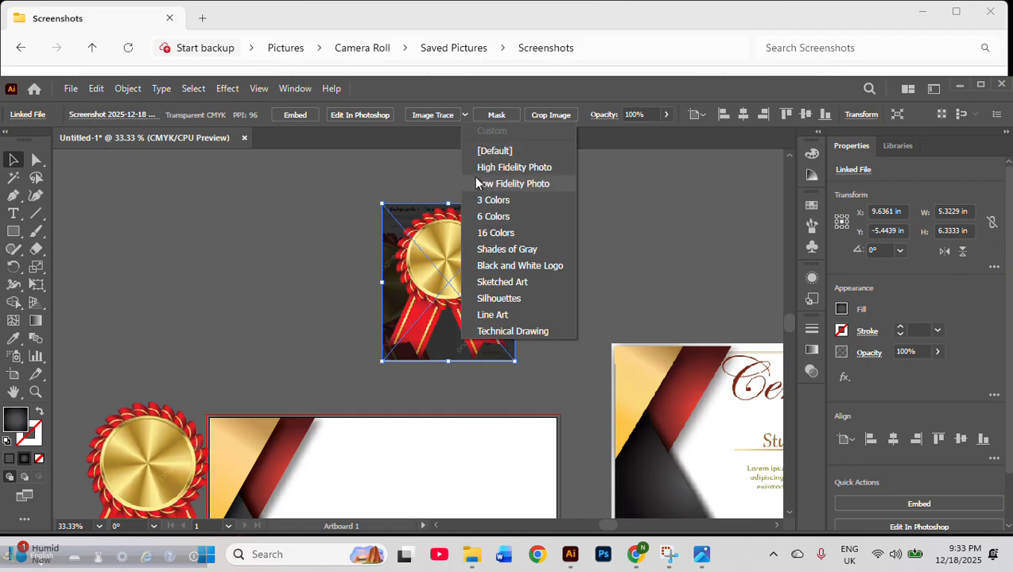
click(321, 199)
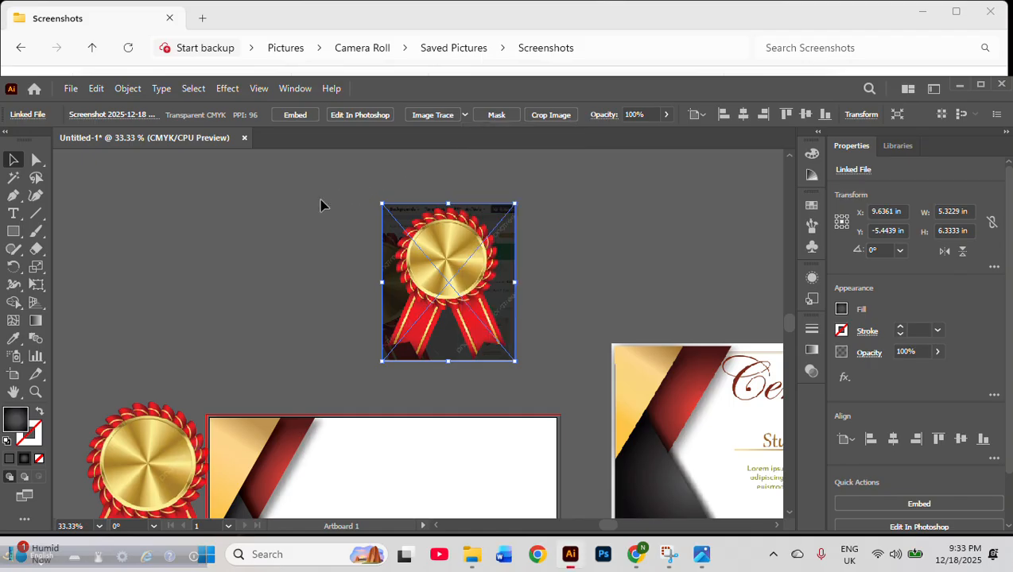
click(291, 118)
click(465, 116)
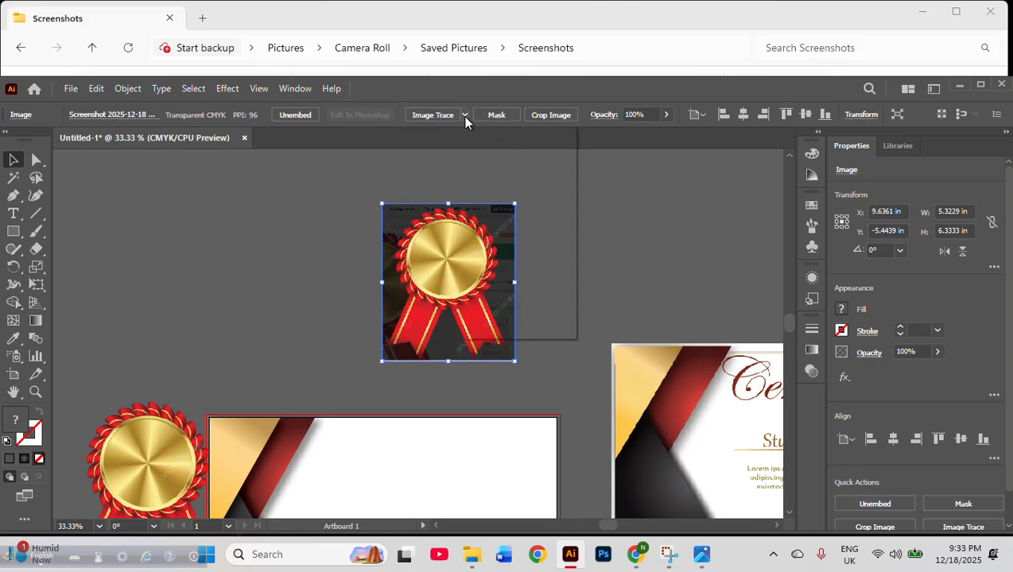
click(506, 189)
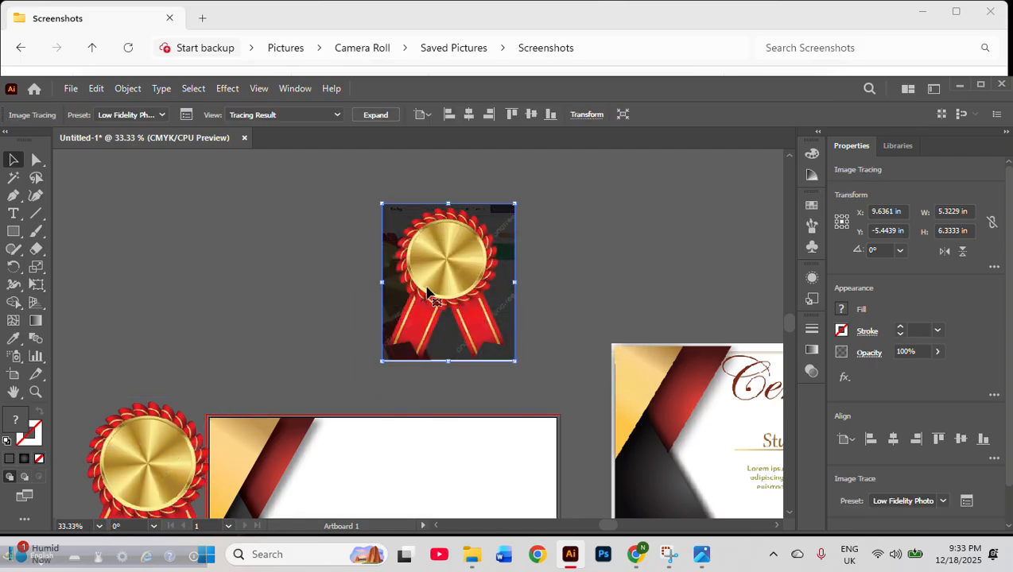
Open the Image Trace settings for the traced medal image
scroll(446, 291, up, 2)
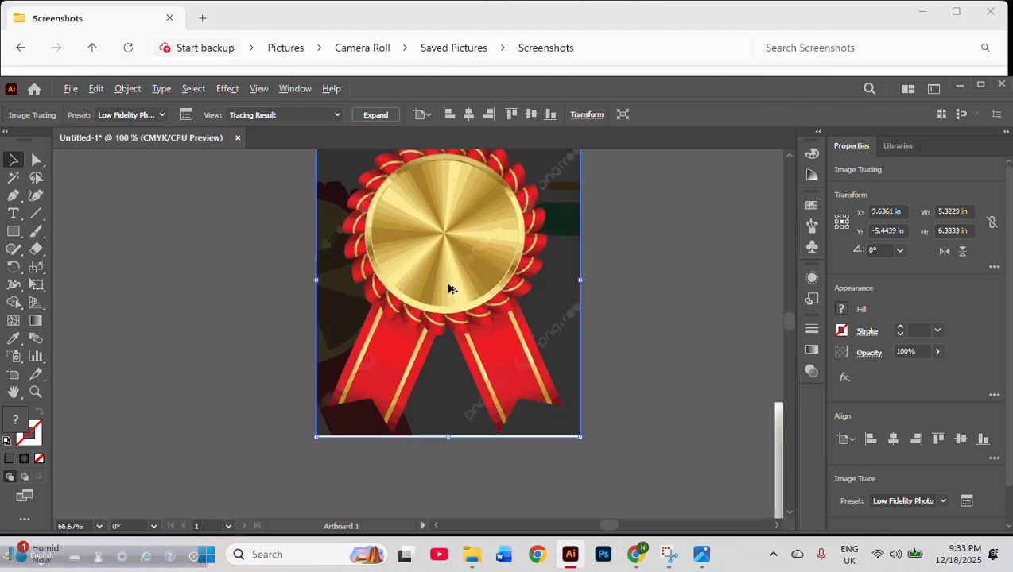
scroll(447, 290, up, 2)
scroll(449, 289, down, 4)
scroll(449, 288, up, 2)
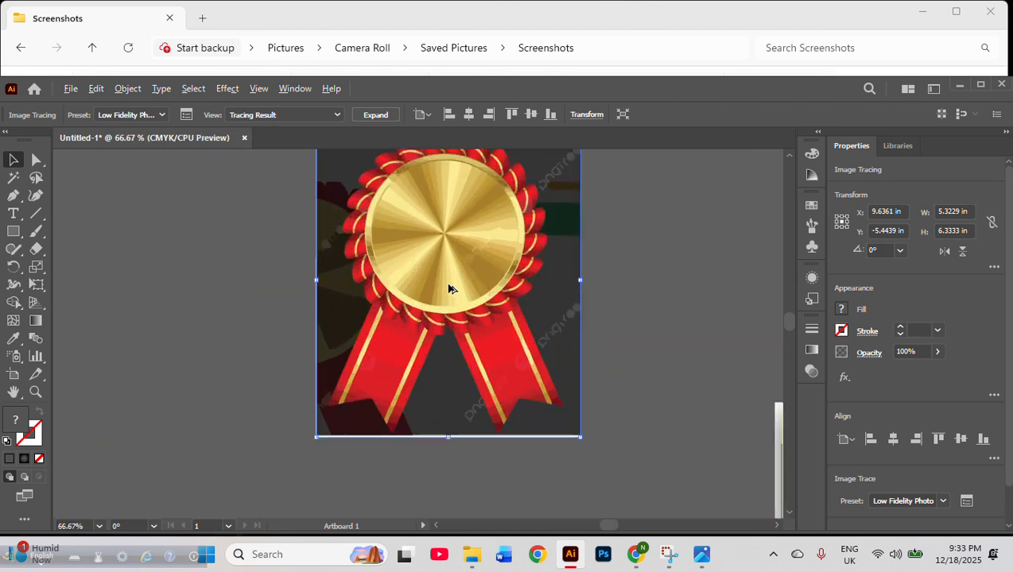
scroll(449, 288, up, 1)
scroll(442, 284, up, 2)
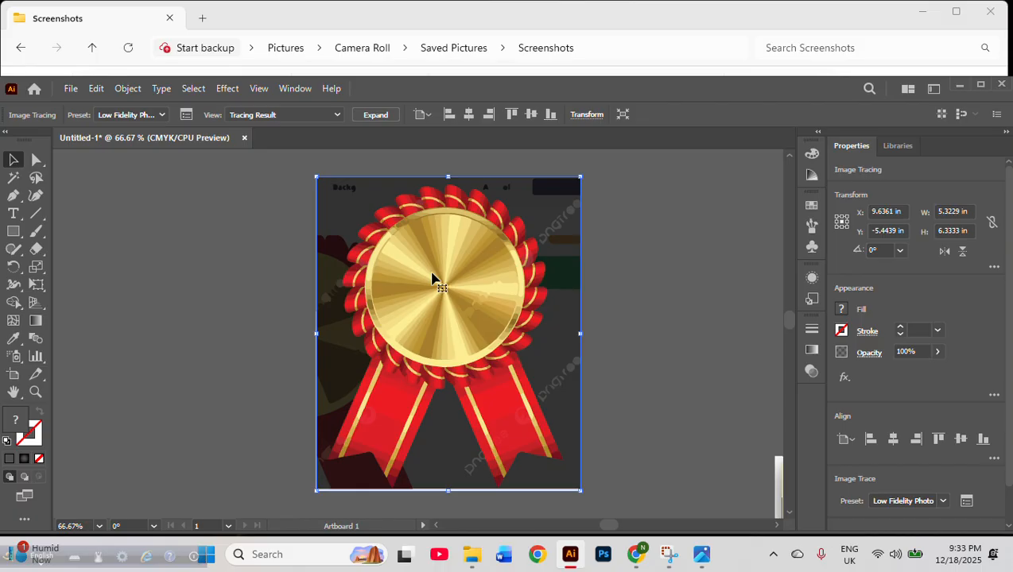
click(186, 115)
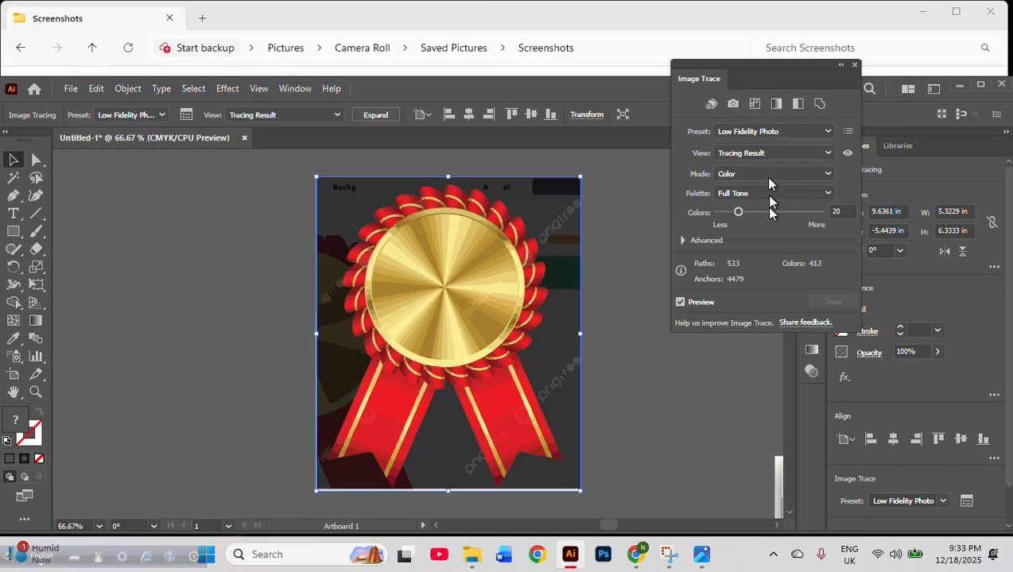
Undo the existing image trace of the medal screenshot
click(295, 88)
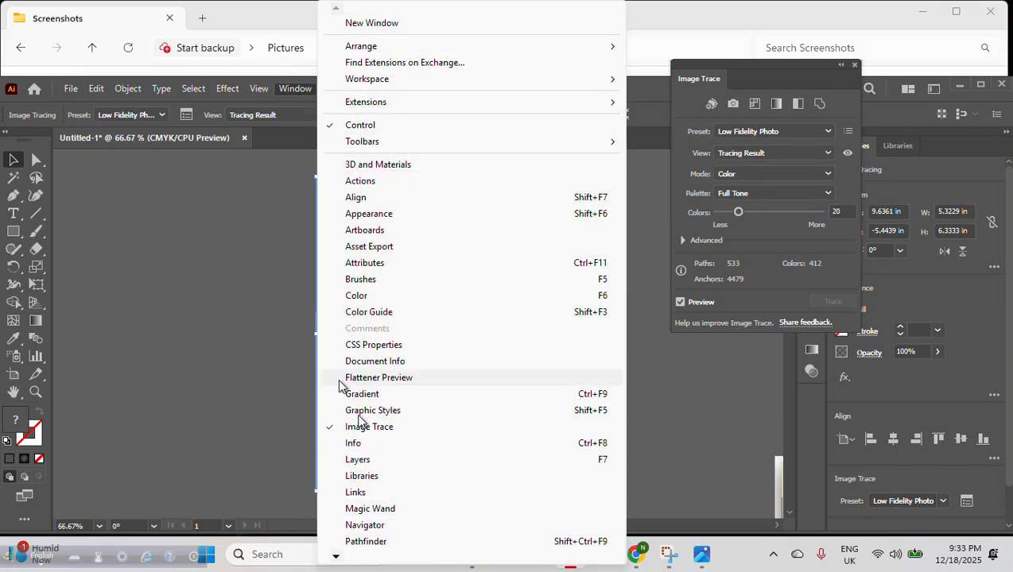
click(127, 88)
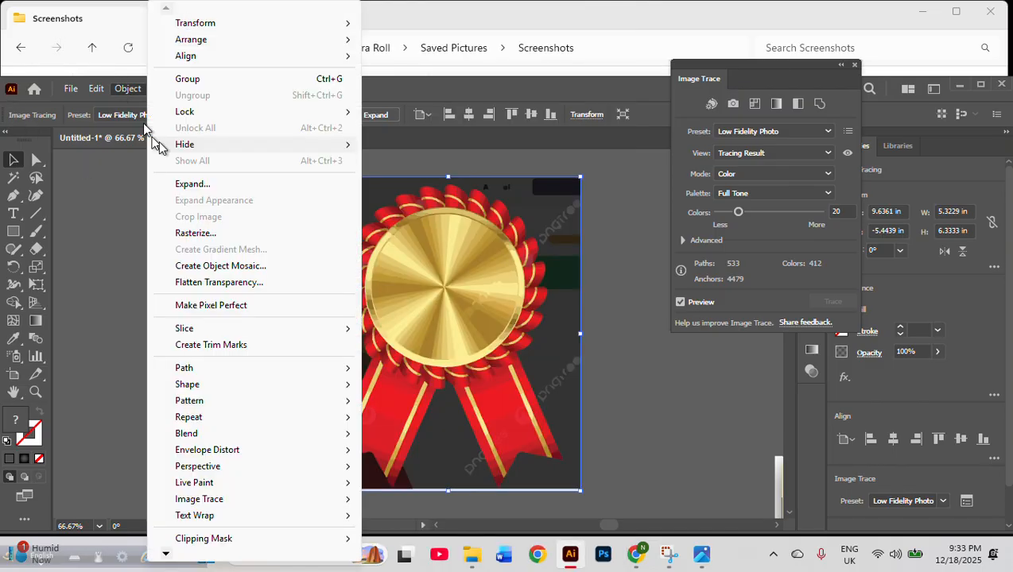
click(87, 288)
click(88, 284)
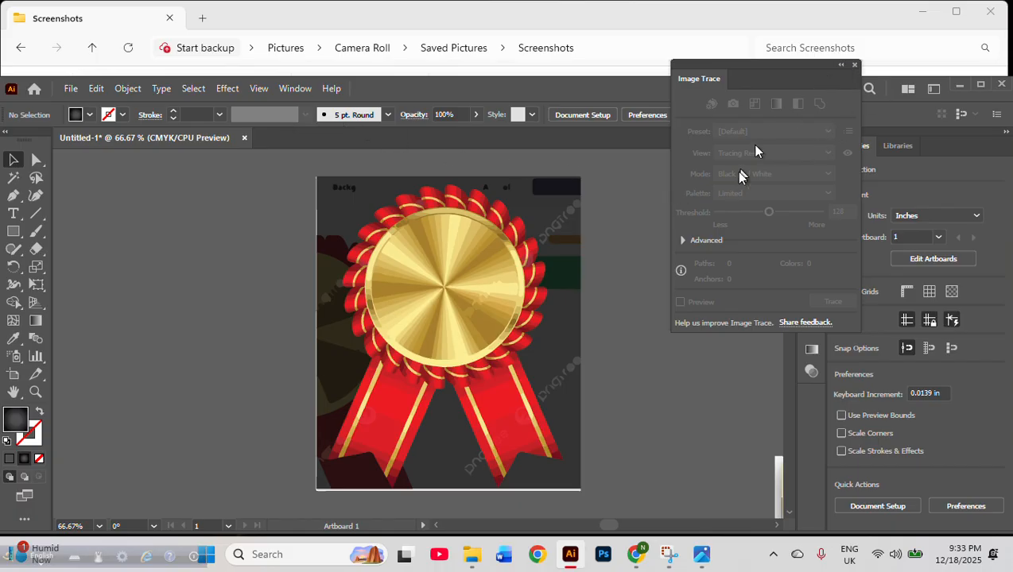
key(ctrl+z)
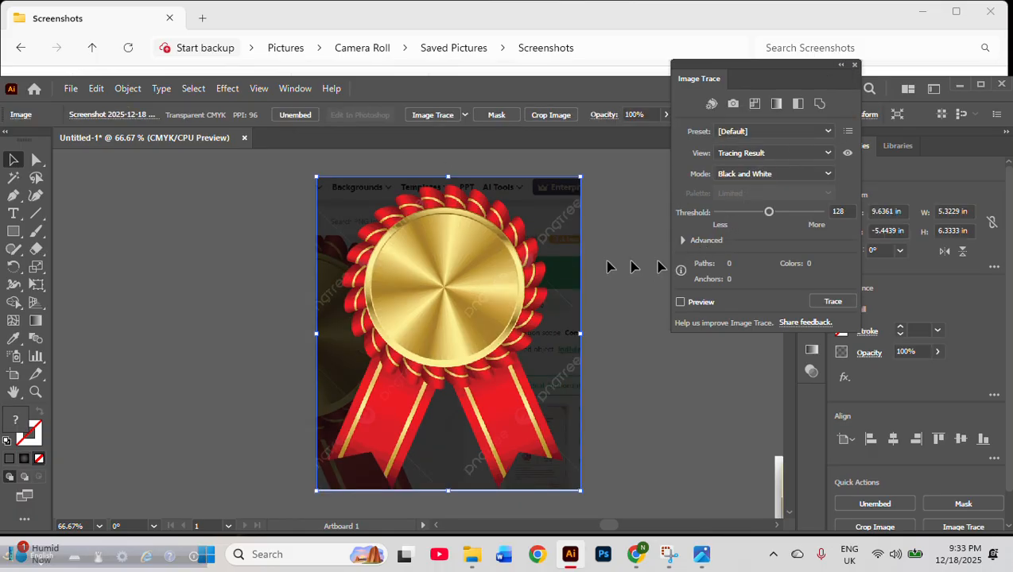
Show the advanced tracing options and trace the medal image with the Low Fidelity Photo preset
click(292, 89)
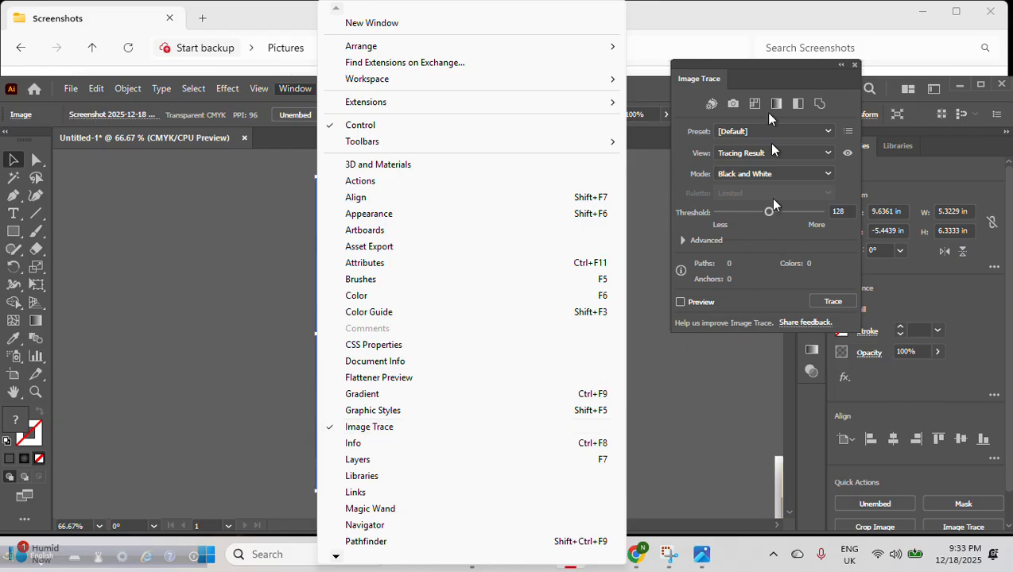
click(777, 73)
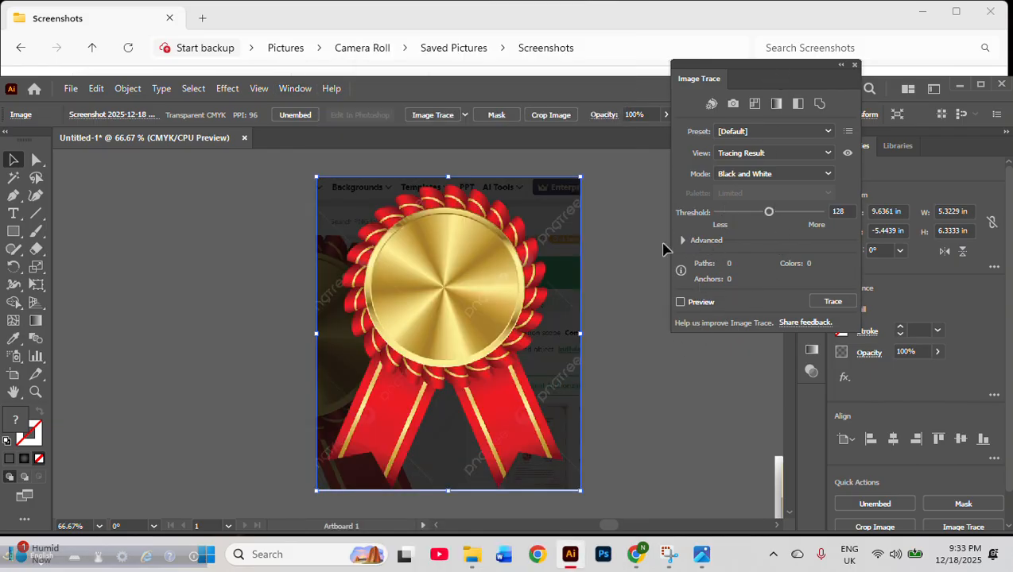
click(681, 239)
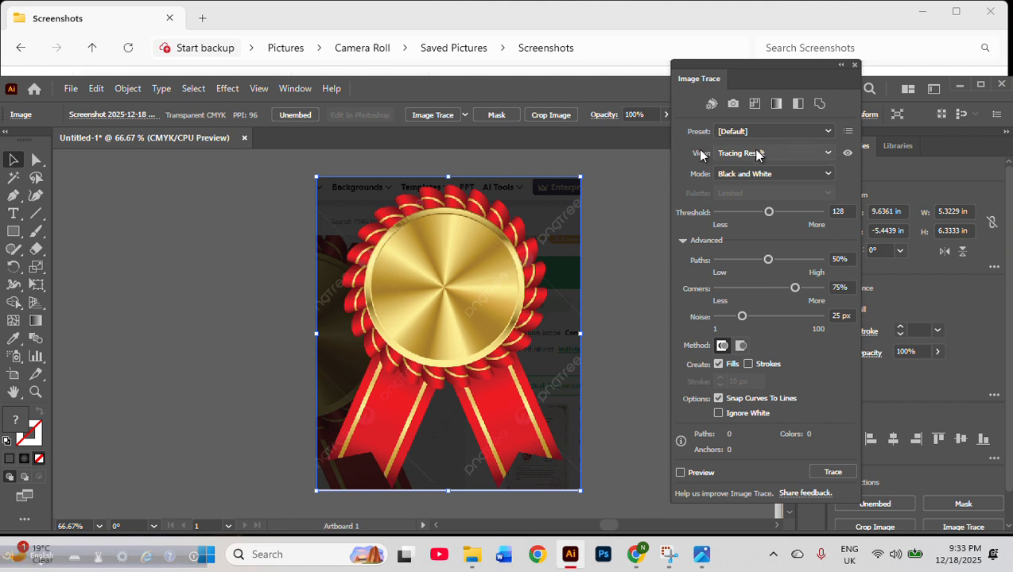
click(465, 116)
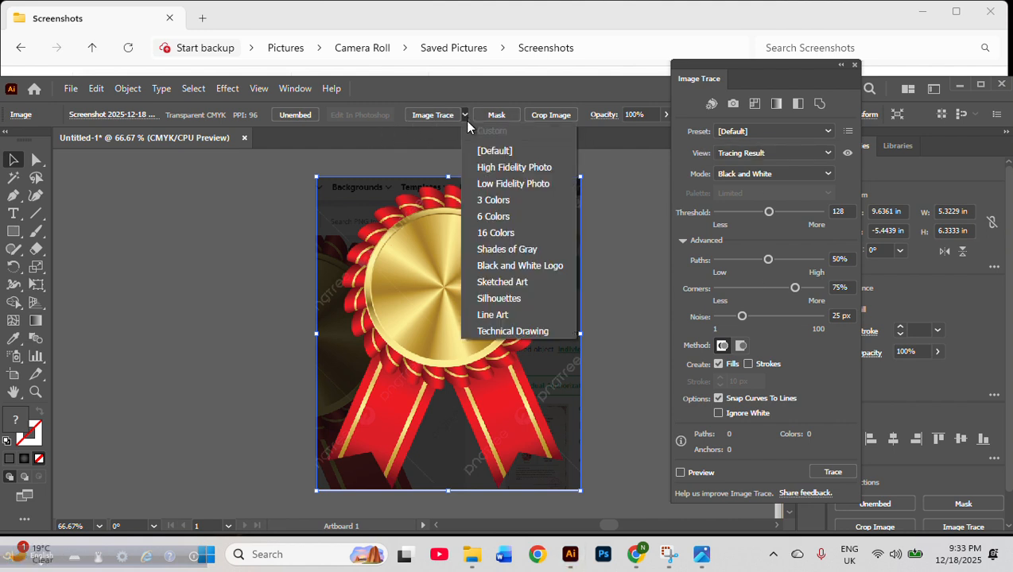
click(499, 185)
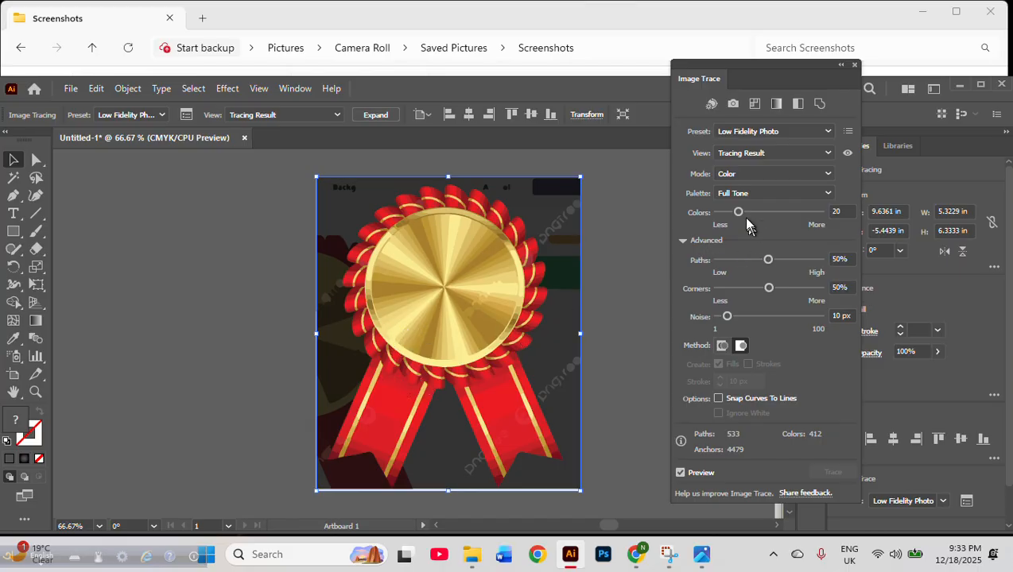
Raise the tracing's color setting to 83 and close the Image Trace settings
click(769, 212)
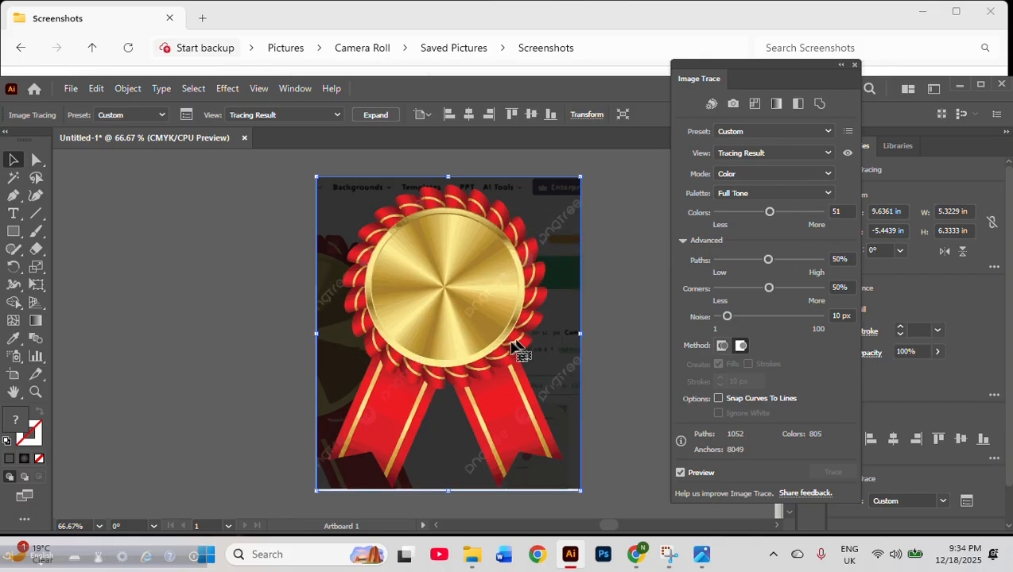
click(804, 213)
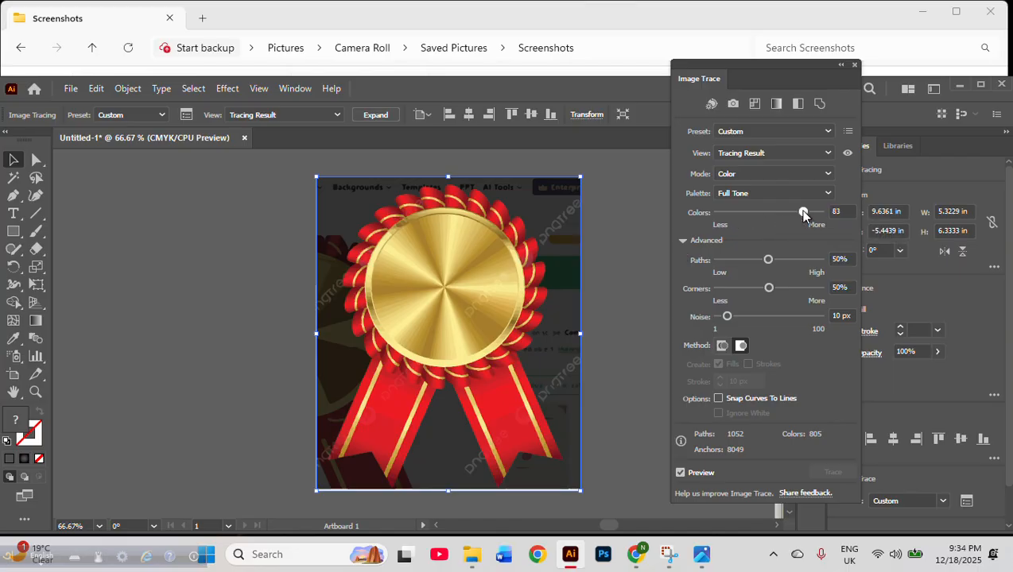
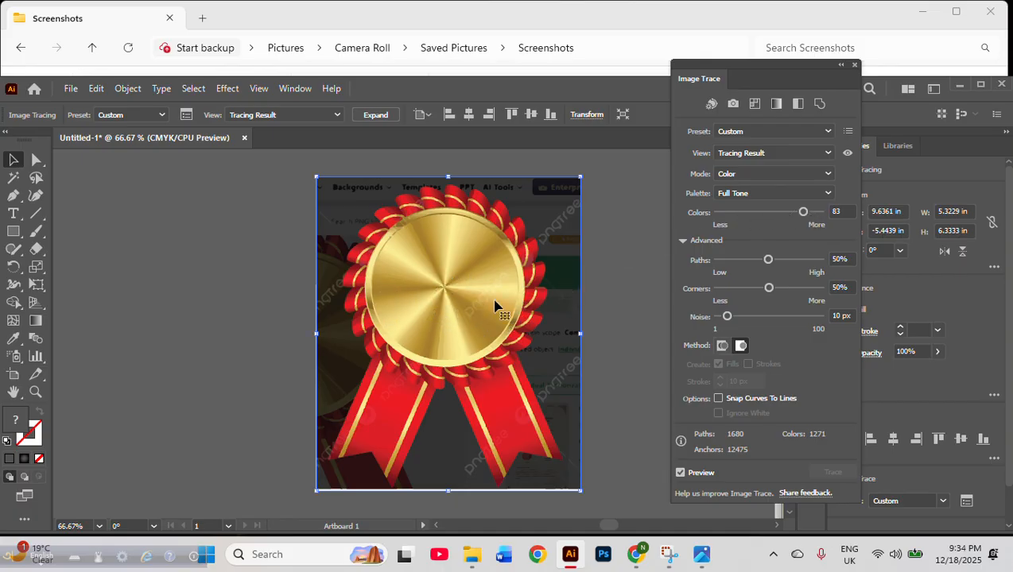
click(856, 65)
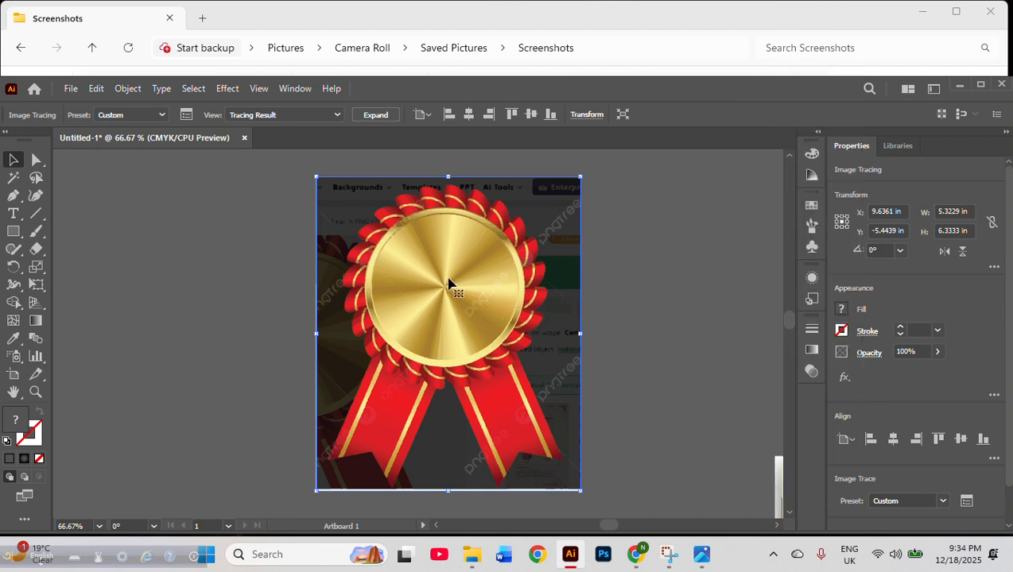
Expand the medal tracing into editable vector paths and deselect it
click(391, 118)
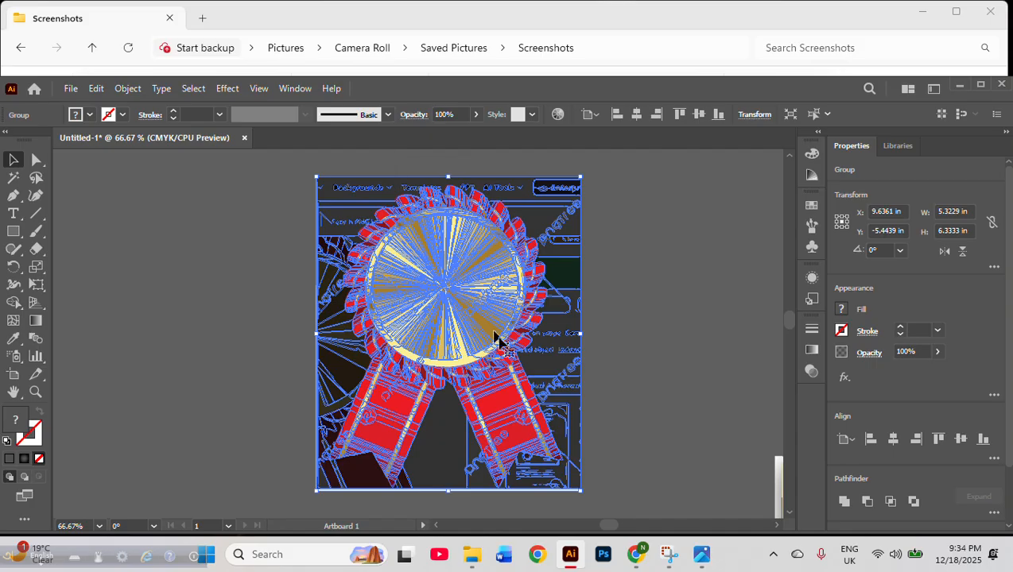
click(667, 319)
drag(625, 295, 554, 390)
click(613, 364)
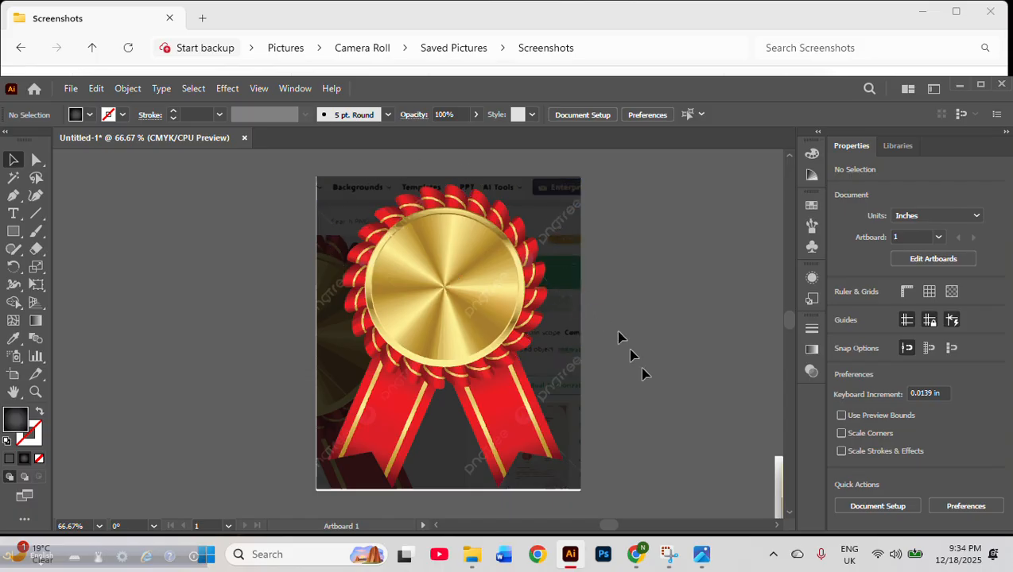
right_click(559, 291)
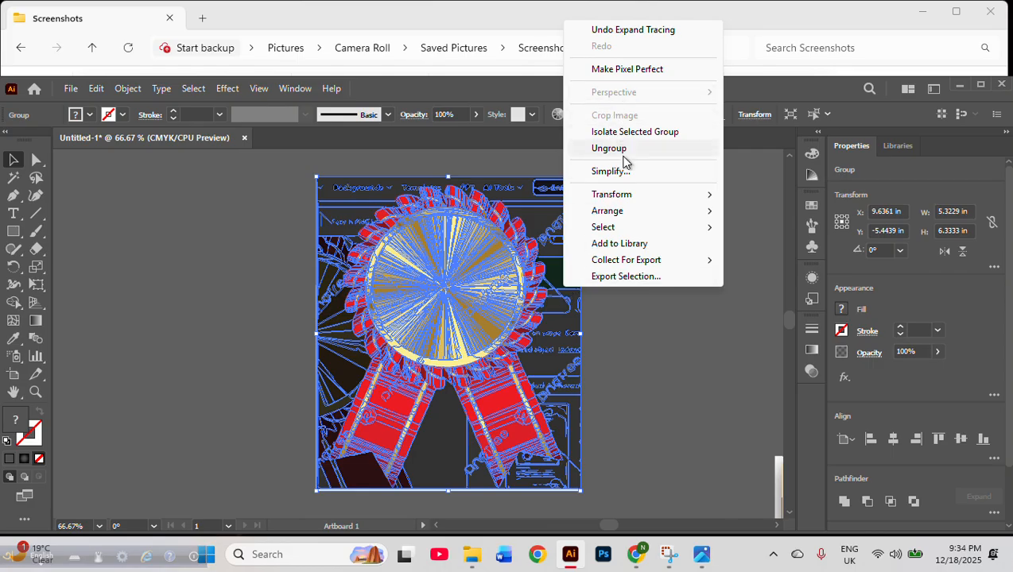
click(665, 349)
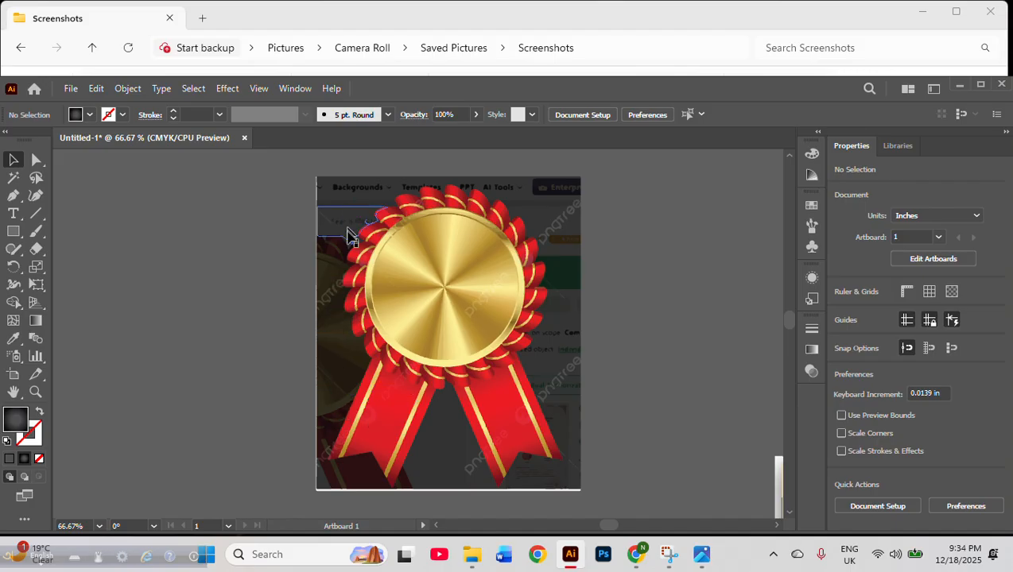
Ungroup the expanded medal tracing into separate paths and deselect everything
scroll(347, 236, up, 5)
scroll(335, 181, up, 1)
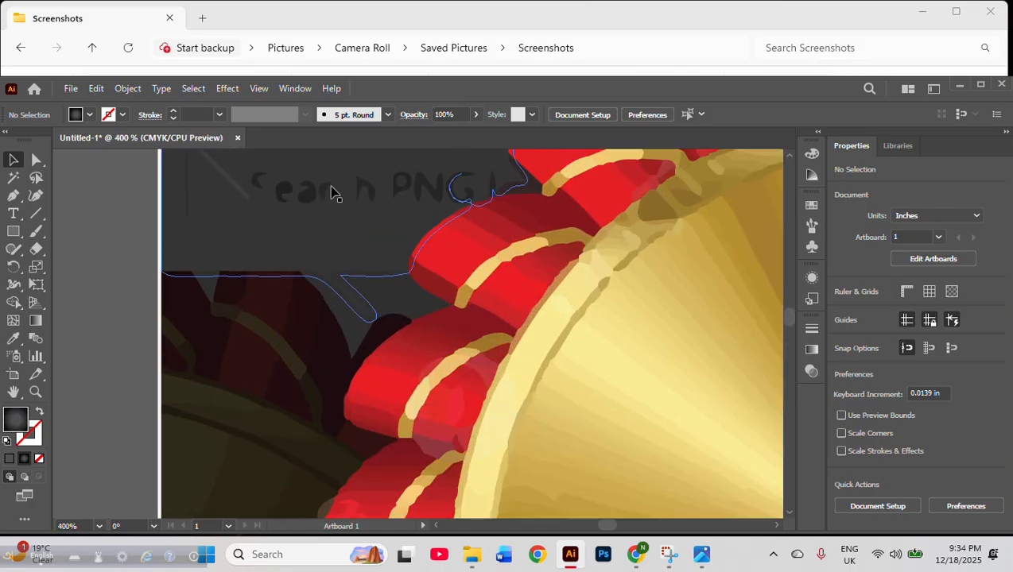
scroll(334, 201, up, 3)
scroll(329, 222, down, 10)
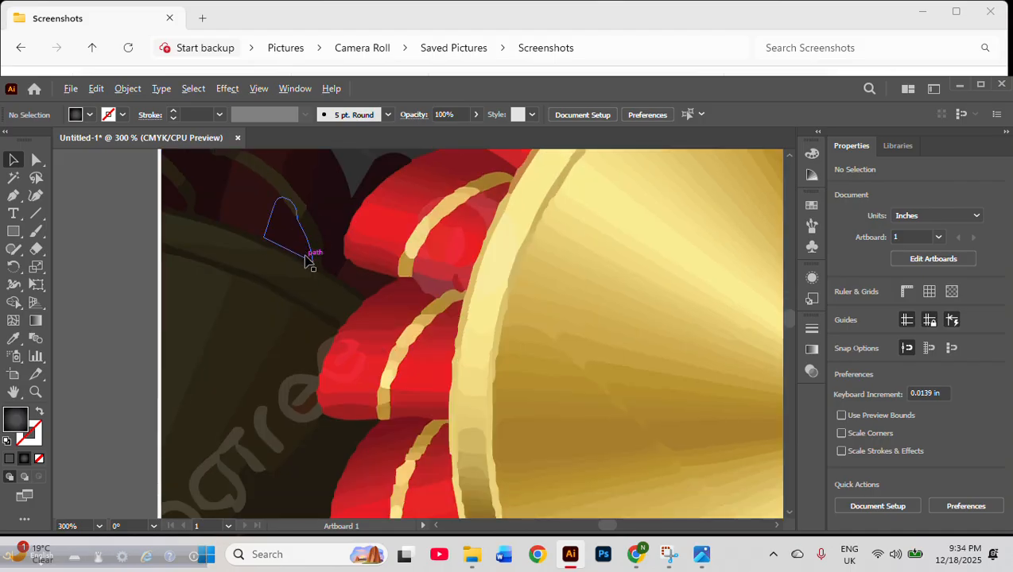
scroll(307, 261, down, 4)
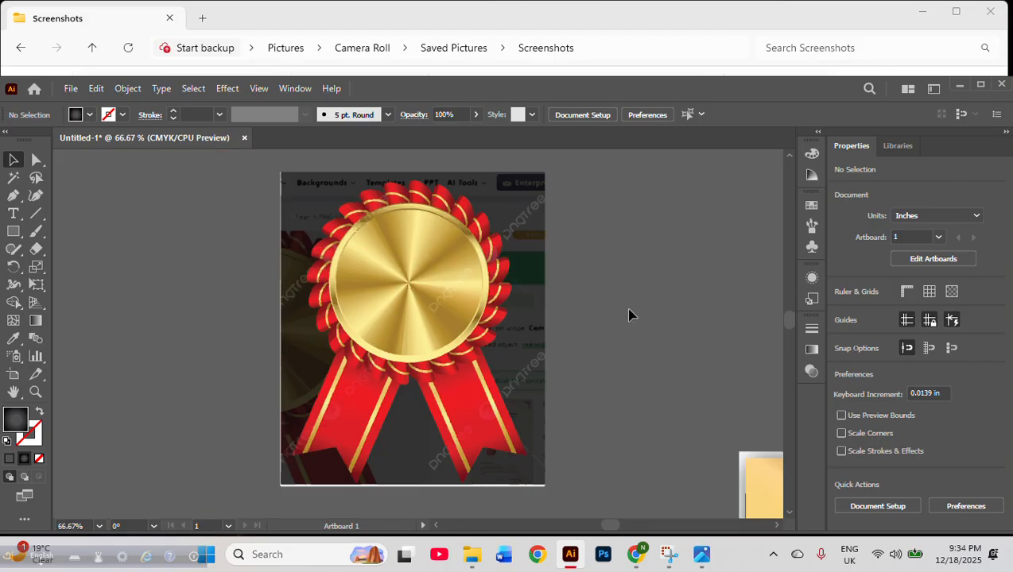
click(527, 344)
right_click(527, 342)
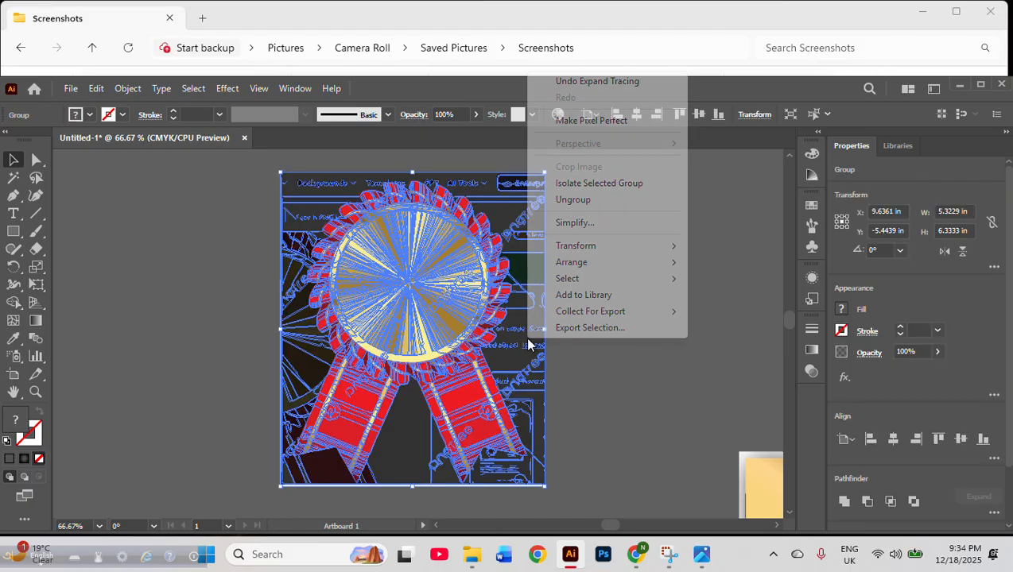
click(586, 200)
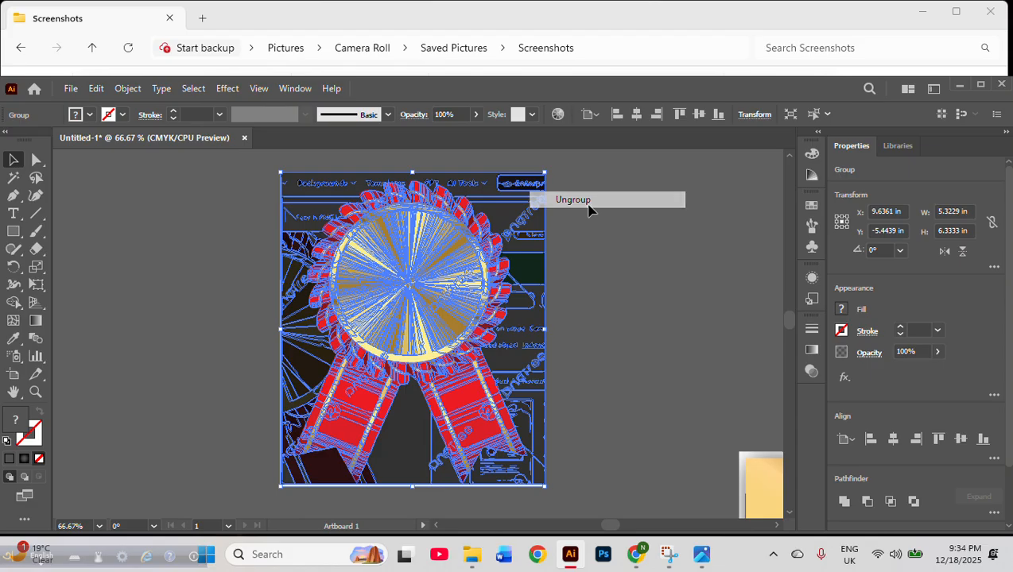
click(602, 385)
click(524, 238)
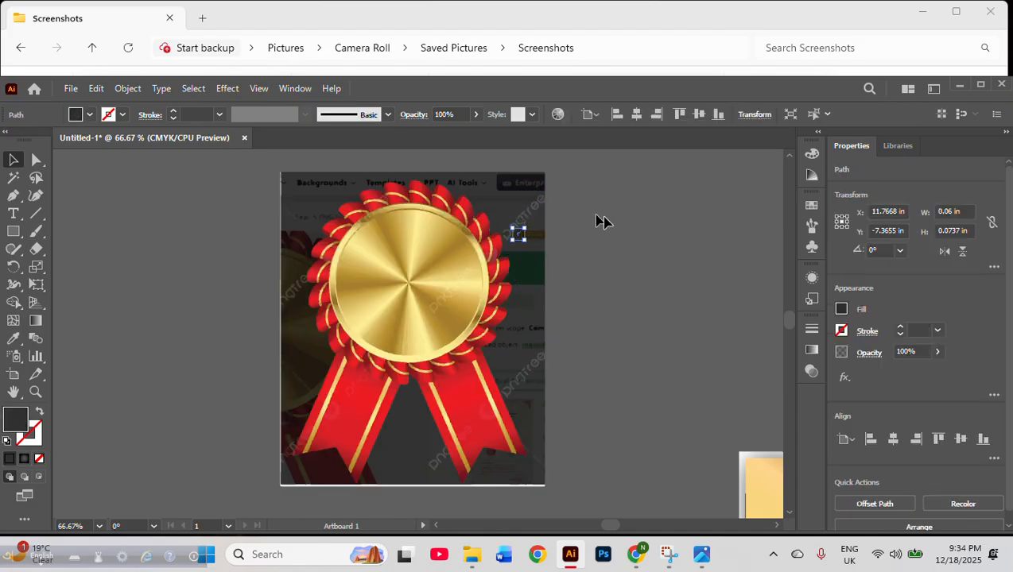
click(599, 220)
Delete the dark header bar paths above the medal's upper right edge
scroll(501, 173, up, 1)
drag(468, 174, 532, 233)
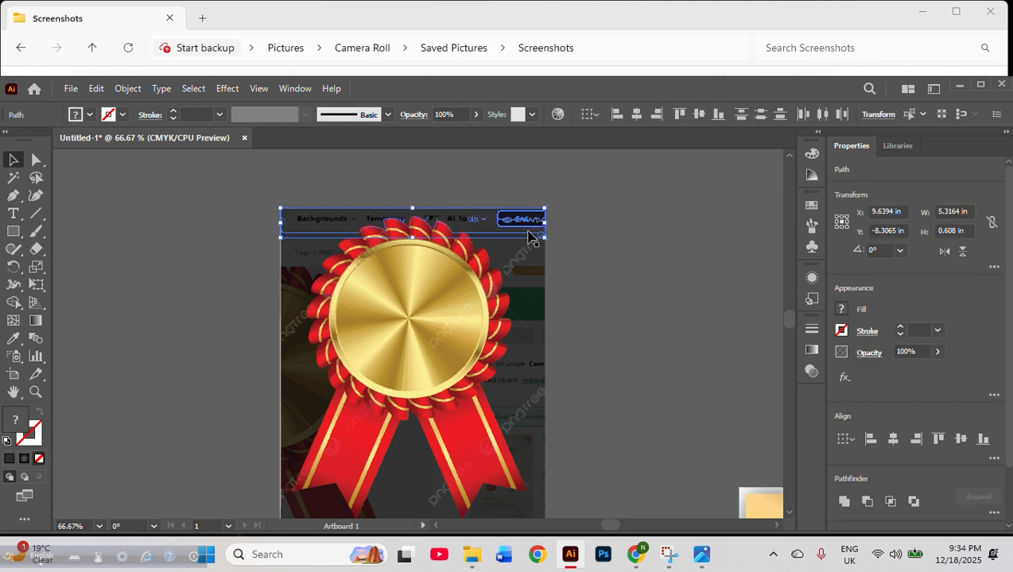
key(Delete)
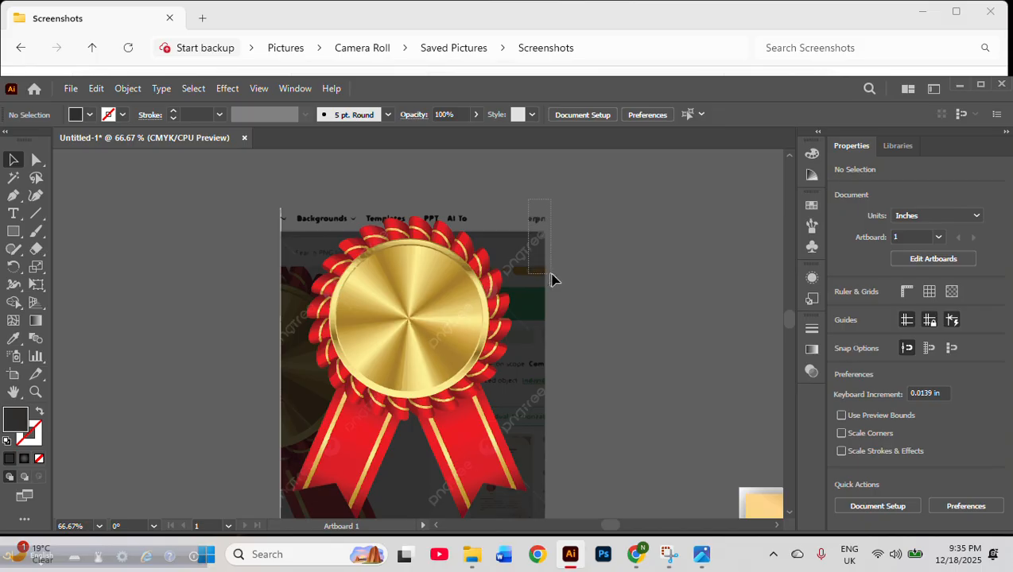
Delete the background paths along the right side of the medal, including the green block
drag(554, 280, 576, 391)
key(Delete)
key(Delete)
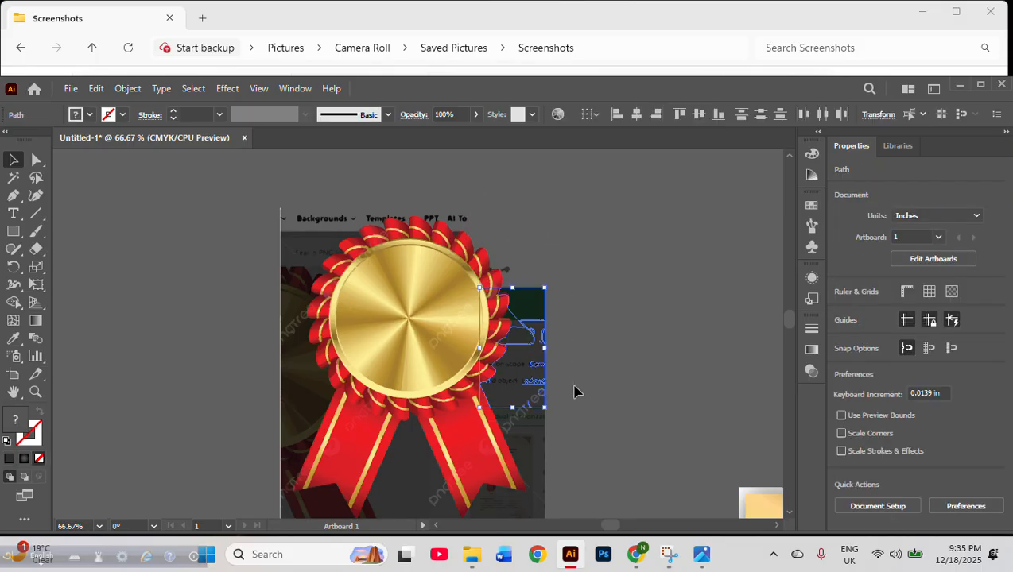
key(Delete)
Delete the dark background pieces beside the right ribbon tail and between the two ribbons
scroll(568, 353, down, 1)
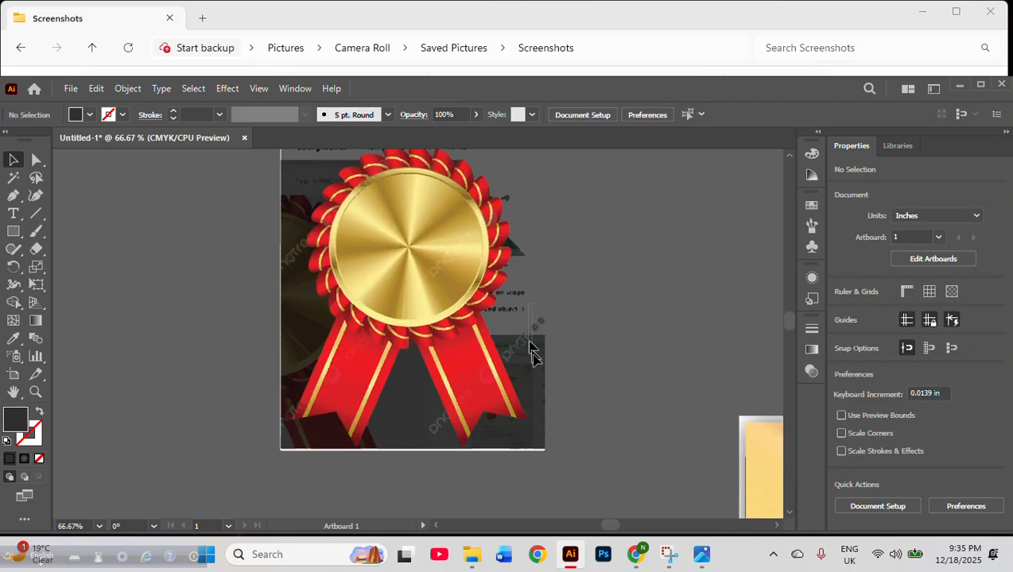
drag(546, 388, 549, 393)
key(Delete)
scroll(549, 393, down, 1)
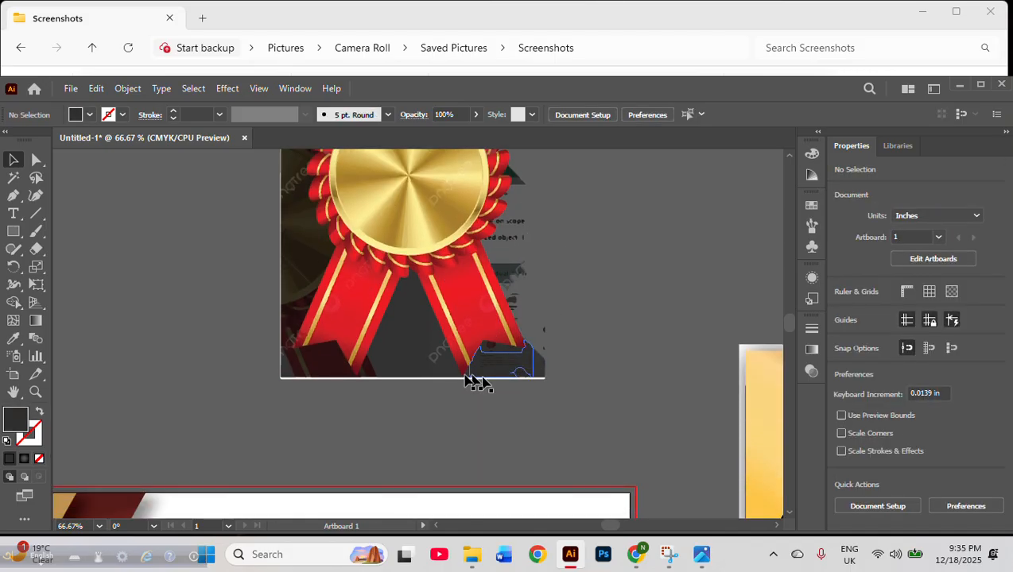
click(402, 362)
key(Delete)
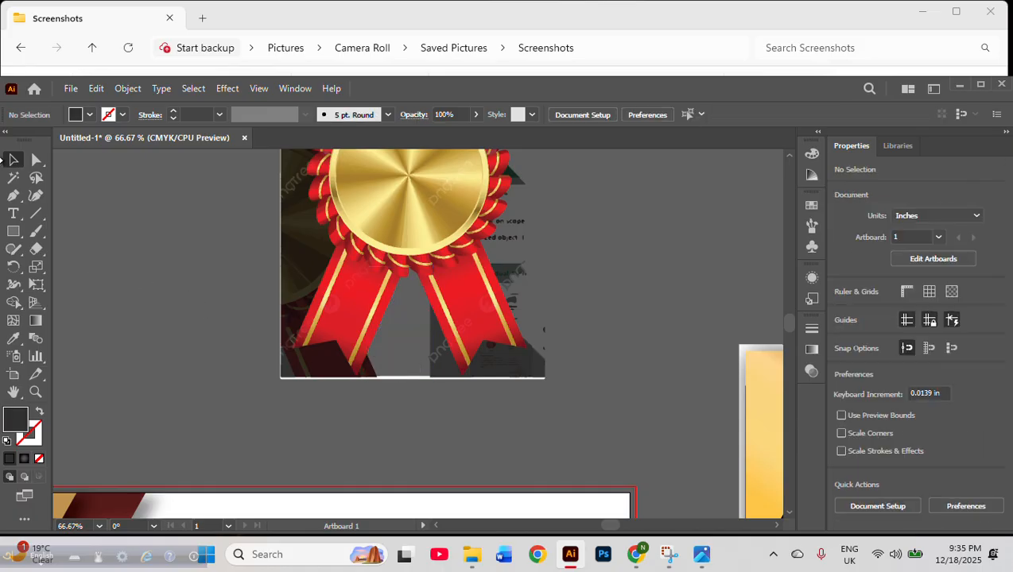
Select all similar dark gray background paths around the medal with the Magic Wand and delete them
click(14, 177)
click(505, 371)
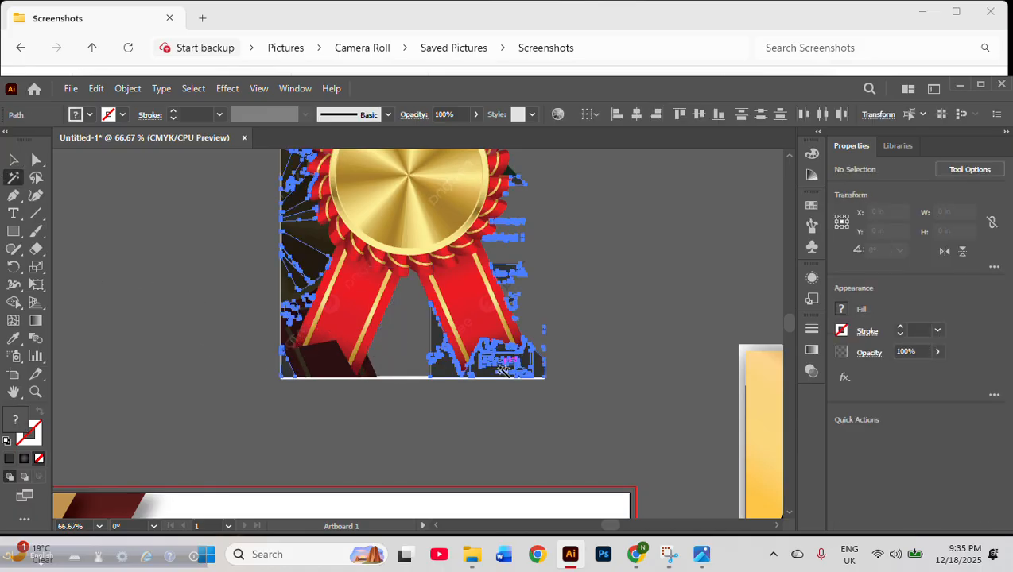
key(Delete)
scroll(504, 371, up, 3)
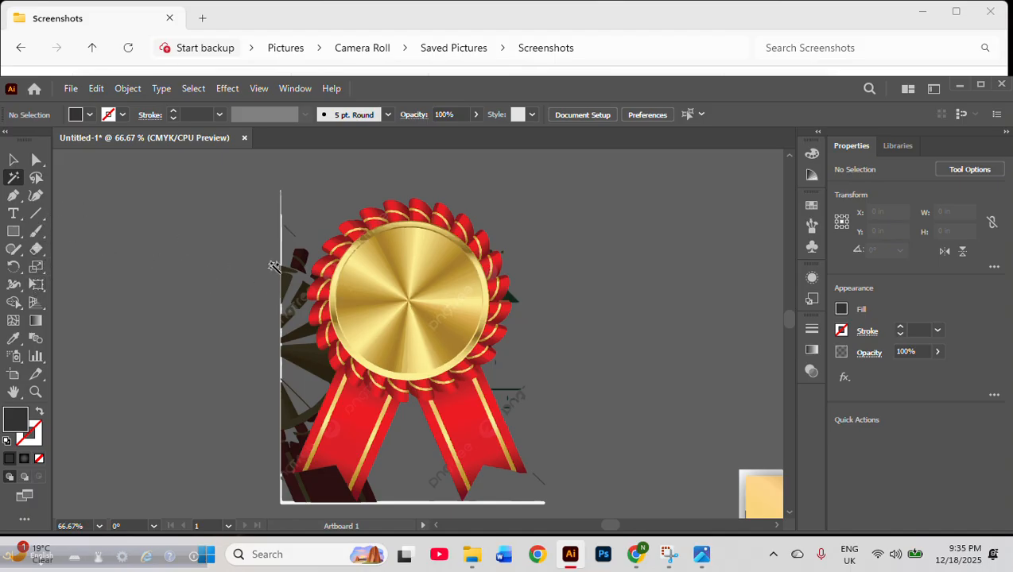
Delete the similar dark paths left of the medal with the Magic Wand, plus the white border line along the left and bottom
click(281, 265)
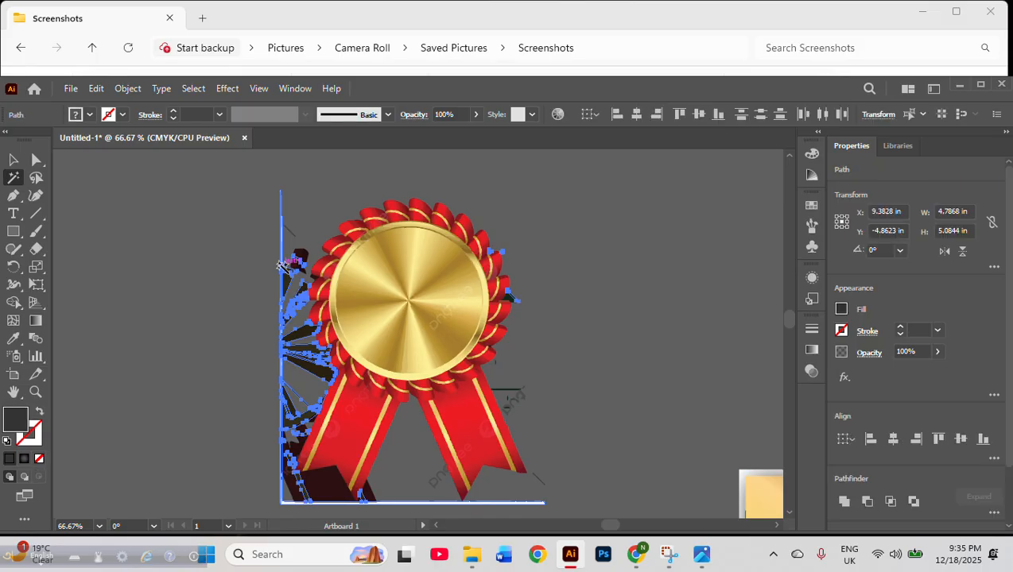
key(Delete)
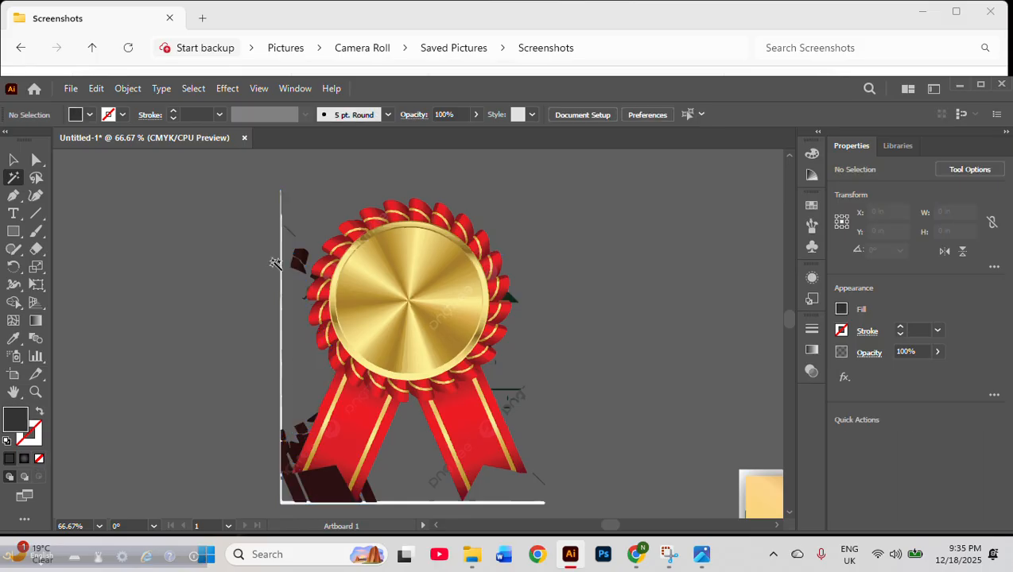
click(13, 159)
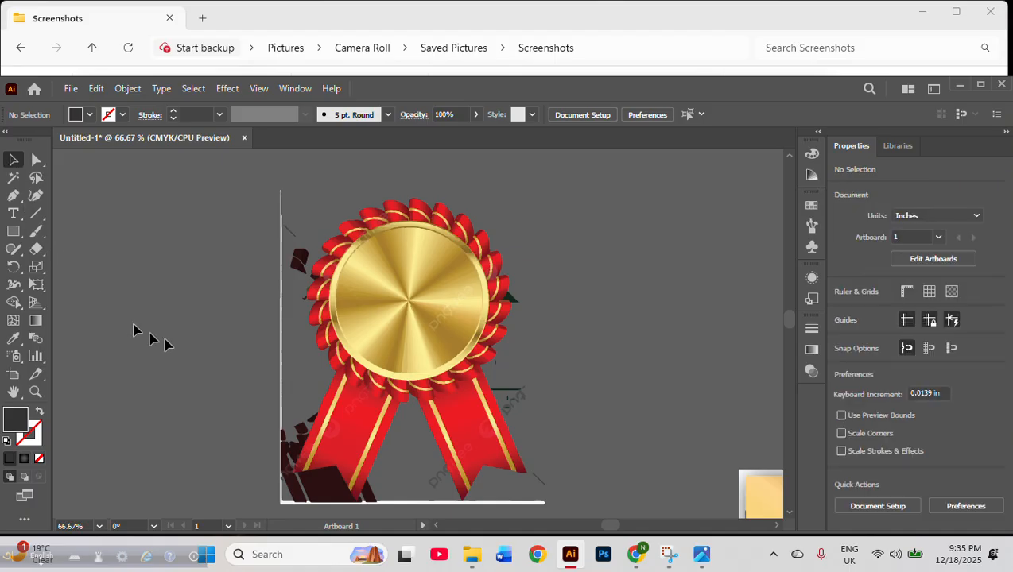
click(281, 318)
key(Delete)
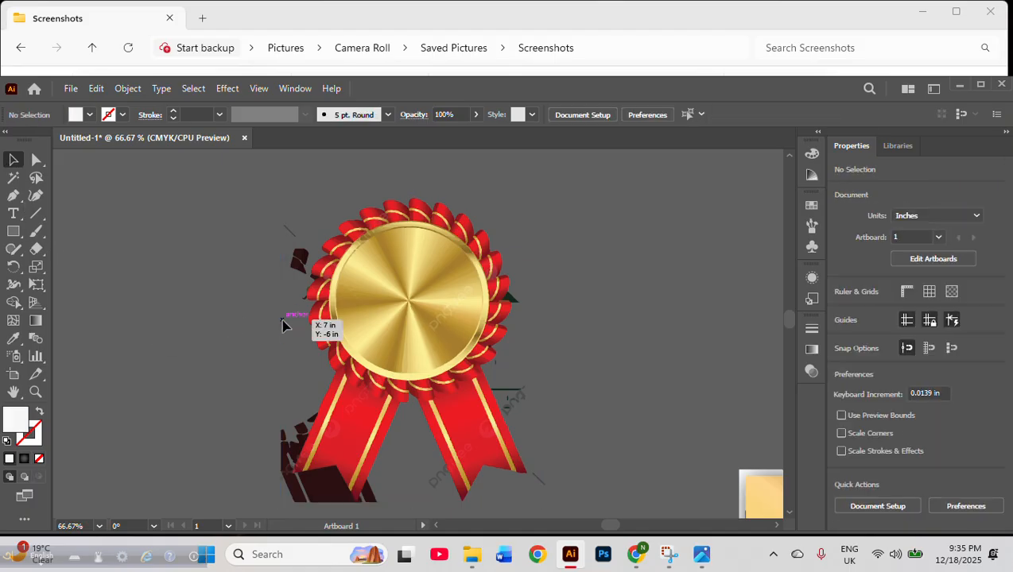
Delete the remaining dark brown fragments beside the medal's upper left edge
click(302, 270)
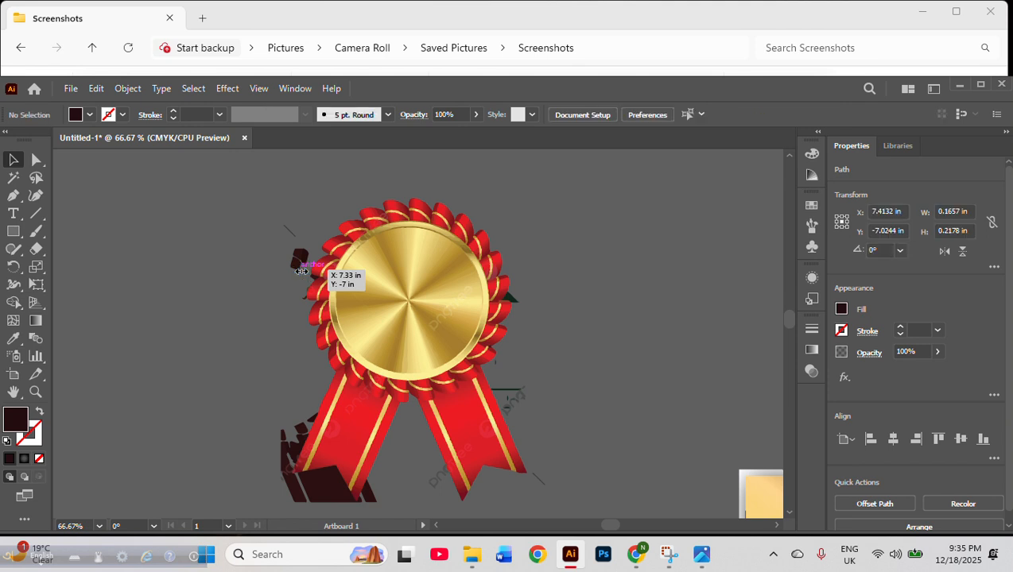
key(Delete)
click(297, 258)
key(Delete)
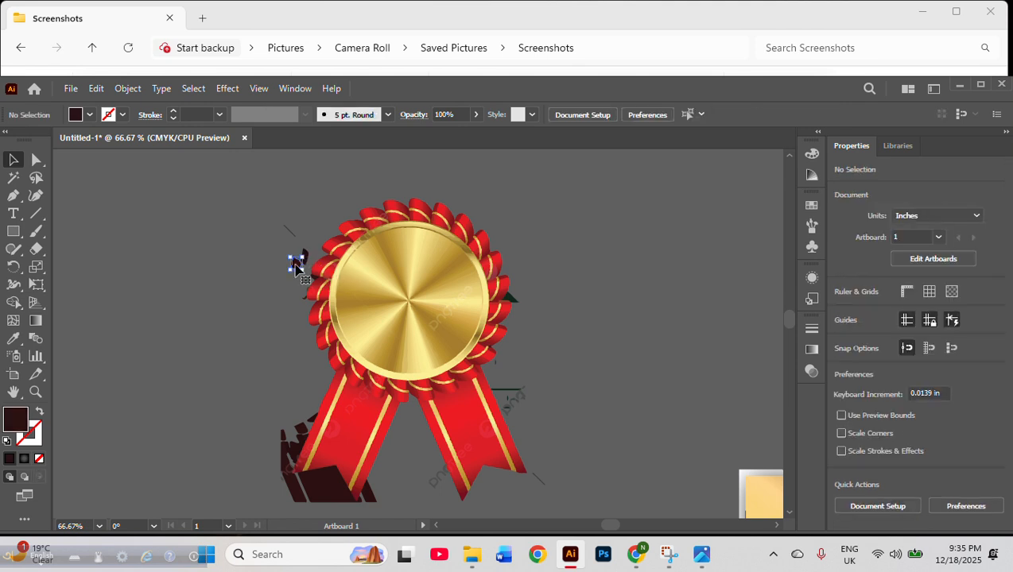
click(303, 261)
key(Delete)
click(296, 248)
key(Delete)
Delete the dark green fragment at the medal's right edge and the stray lines and watermark pieces beside the right ribbon
scroll(590, 380, down, 2)
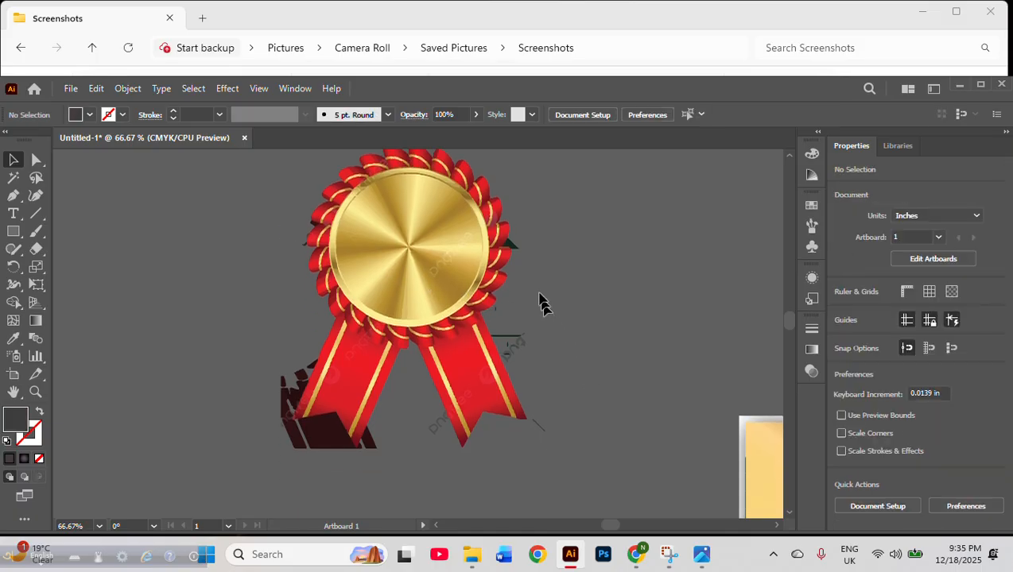
click(514, 253)
key(Delete)
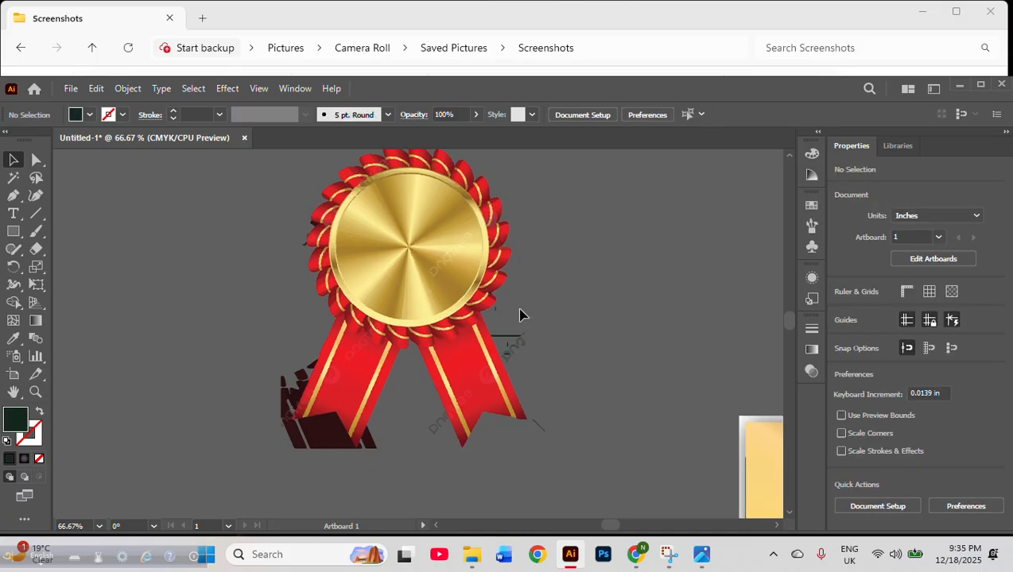
click(521, 346)
key(Delete)
click(538, 423)
key(Delete)
Delete the watermark letter pieces between the two ribbon tails
click(431, 427)
key(Delete)
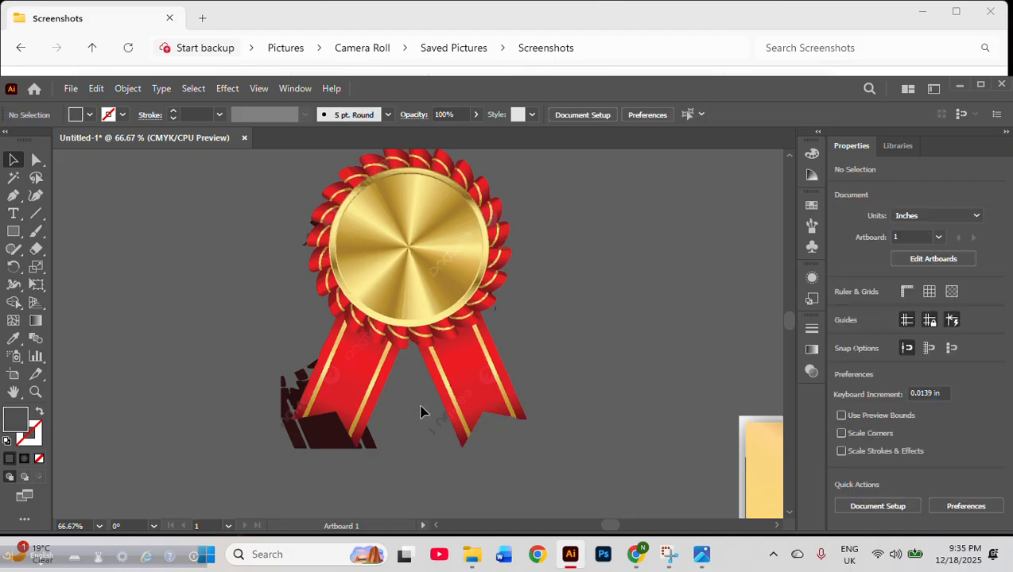
click(435, 441)
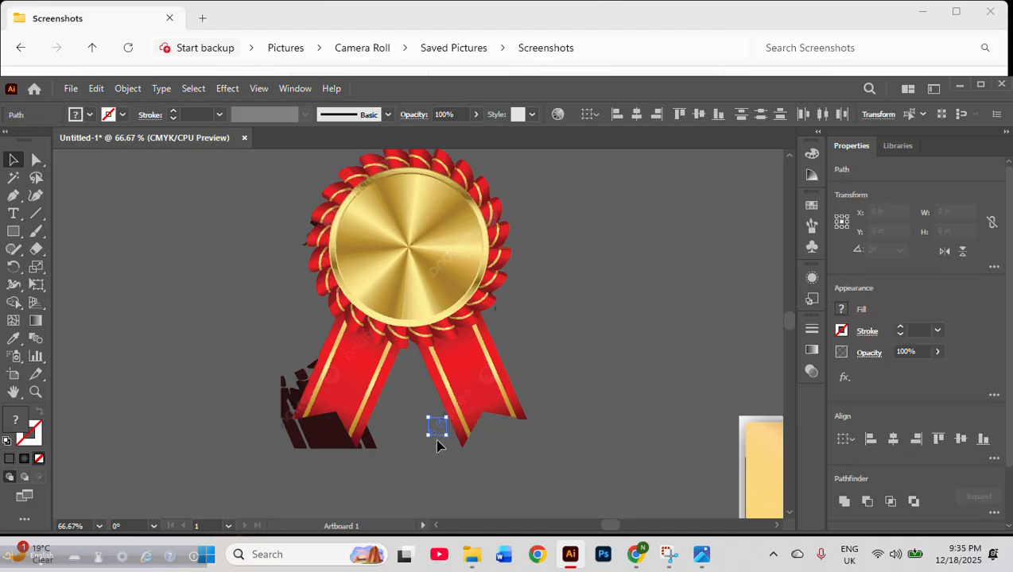
key(Delete)
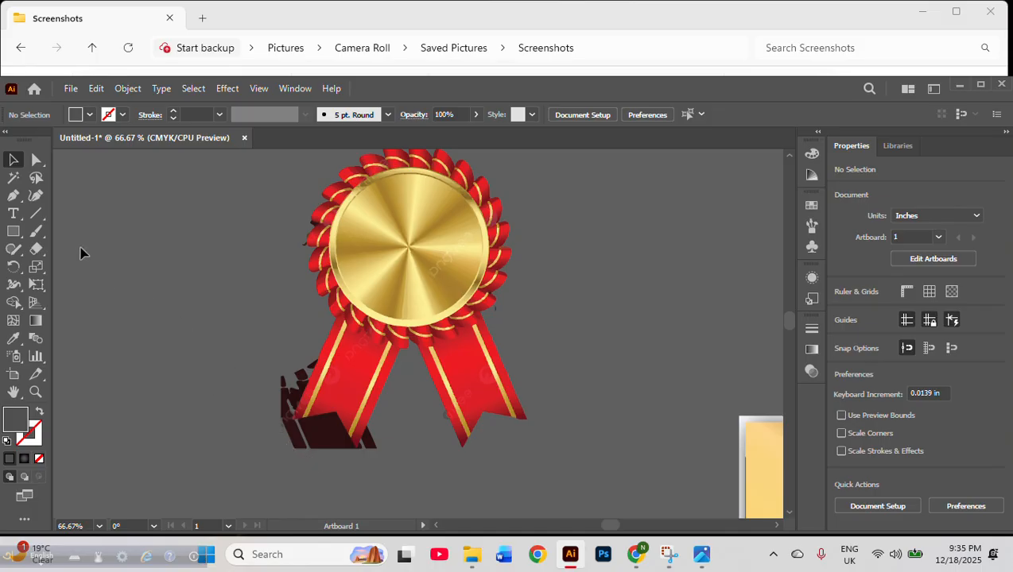
Select all similar dark brown shapes around the left ribbon tail with the Magic Wand and delete them
click(13, 177)
click(318, 443)
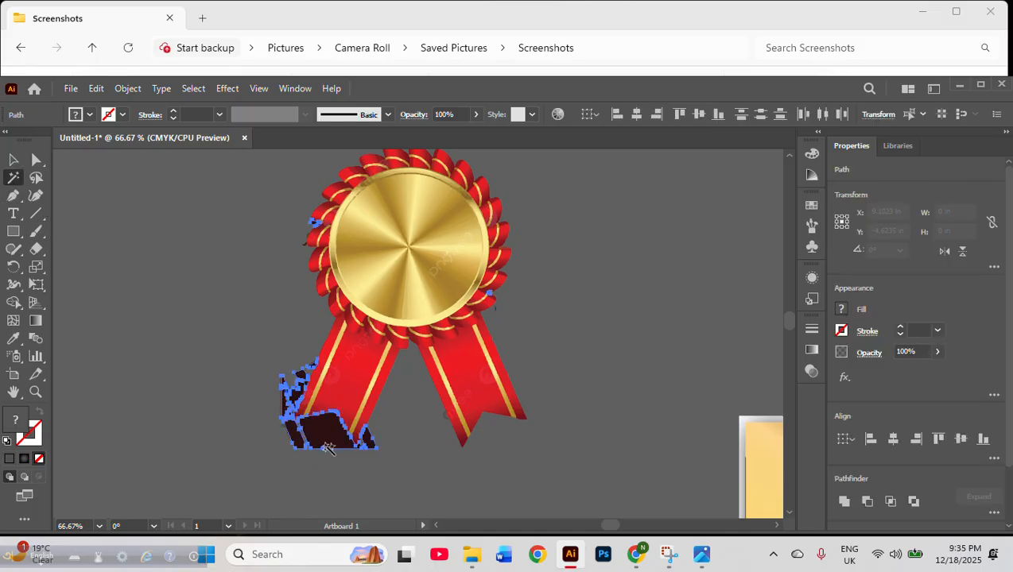
key(Delete)
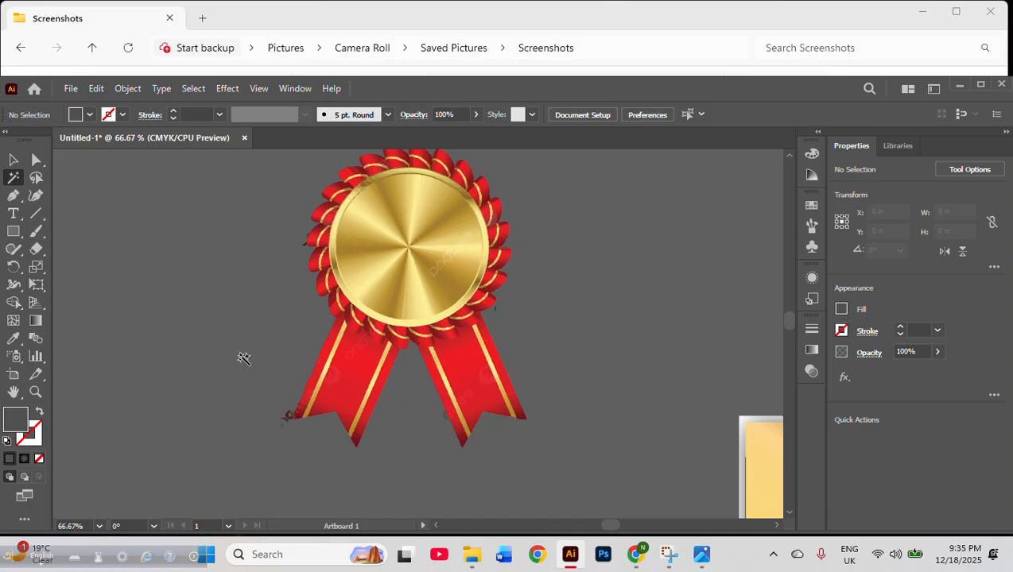
scroll(244, 359, up, 3)
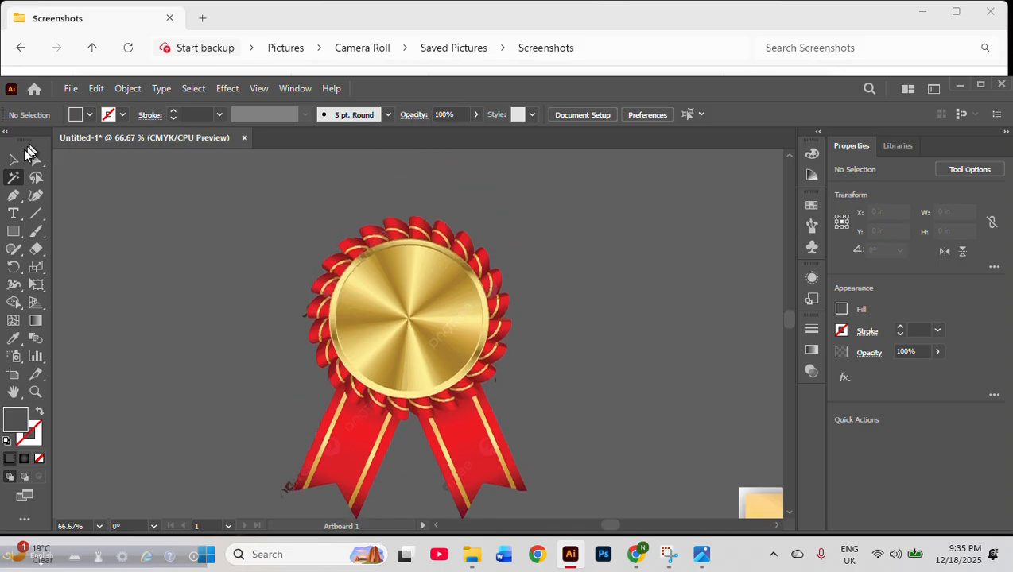
Delete the leftover watermark pieces at the outer tip of the left ribbon tail
click(12, 161)
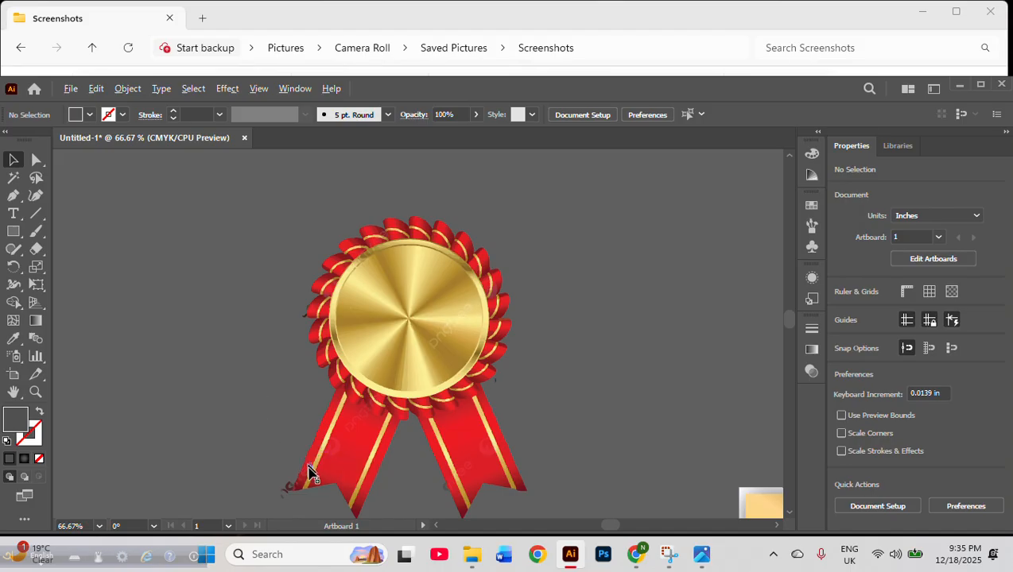
scroll(313, 475, up, 5)
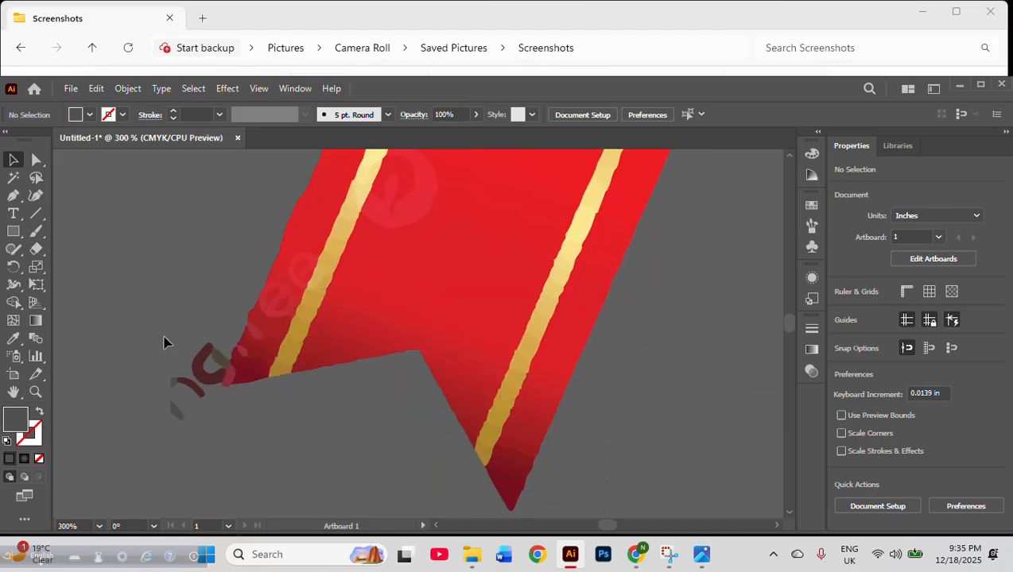
drag(205, 435, 208, 437)
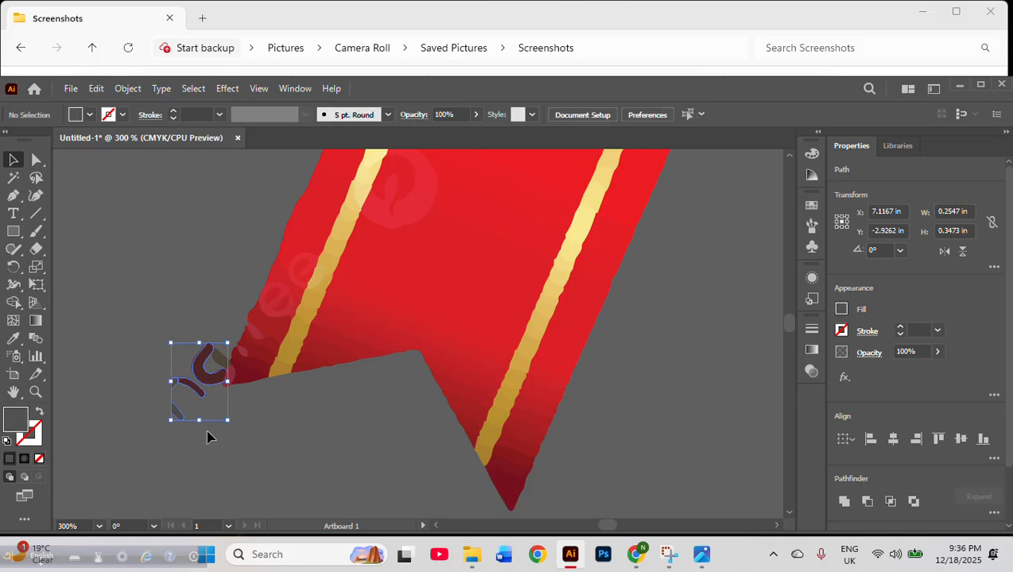
key(Delete)
click(213, 356)
key(Delete)
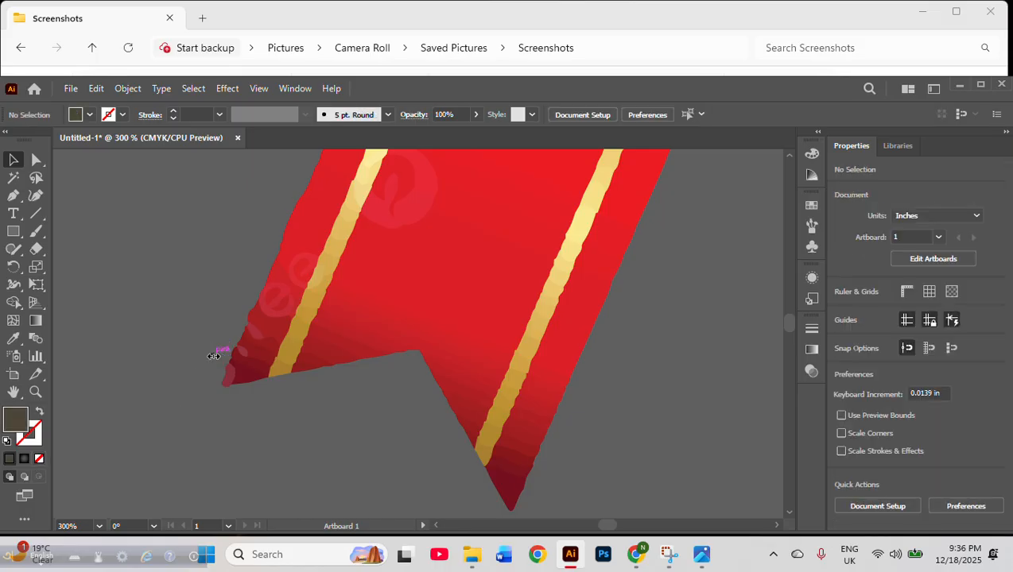
scroll(382, 321, down, 5)
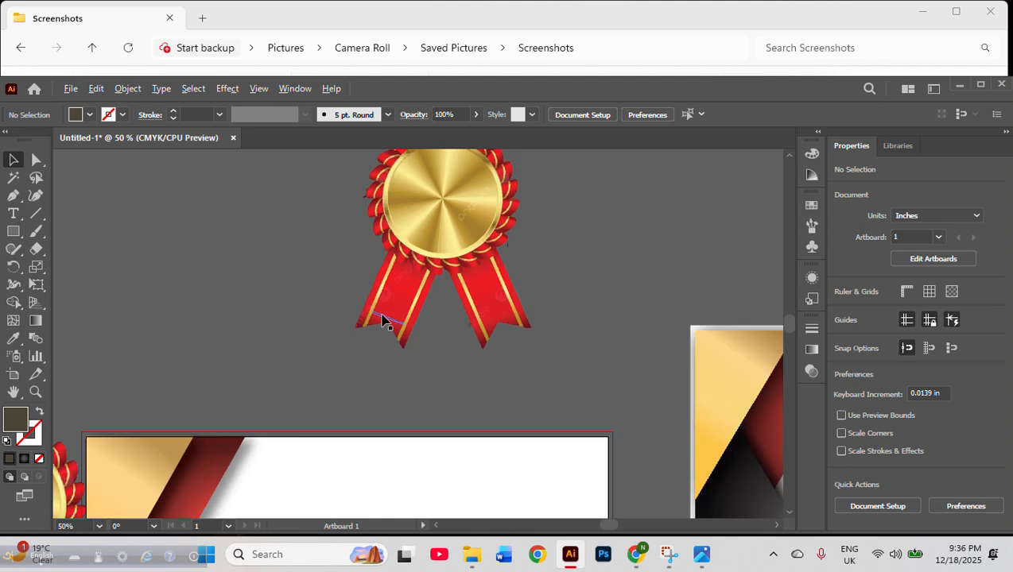
scroll(383, 322, up, 2)
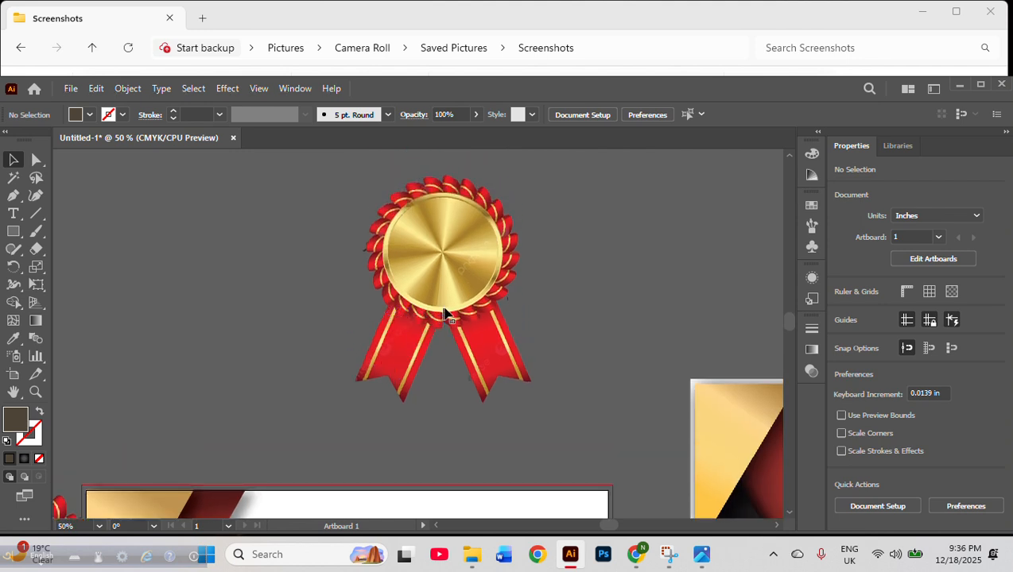
click(466, 261)
click(607, 303)
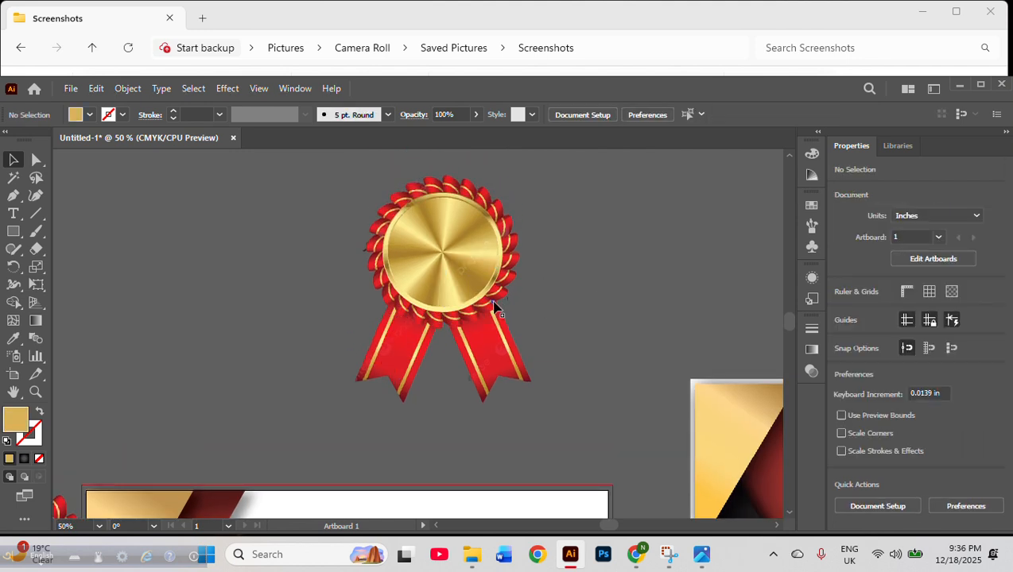
Move the linked medal image onto the right half of the certificate artboard and embed it
scroll(457, 287, down, 4)
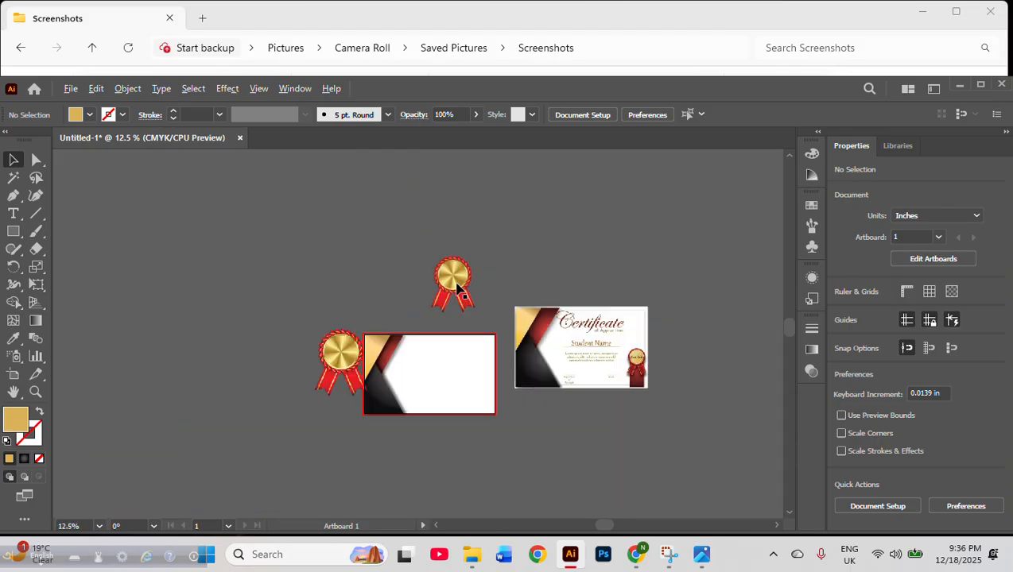
scroll(446, 310, up, 3)
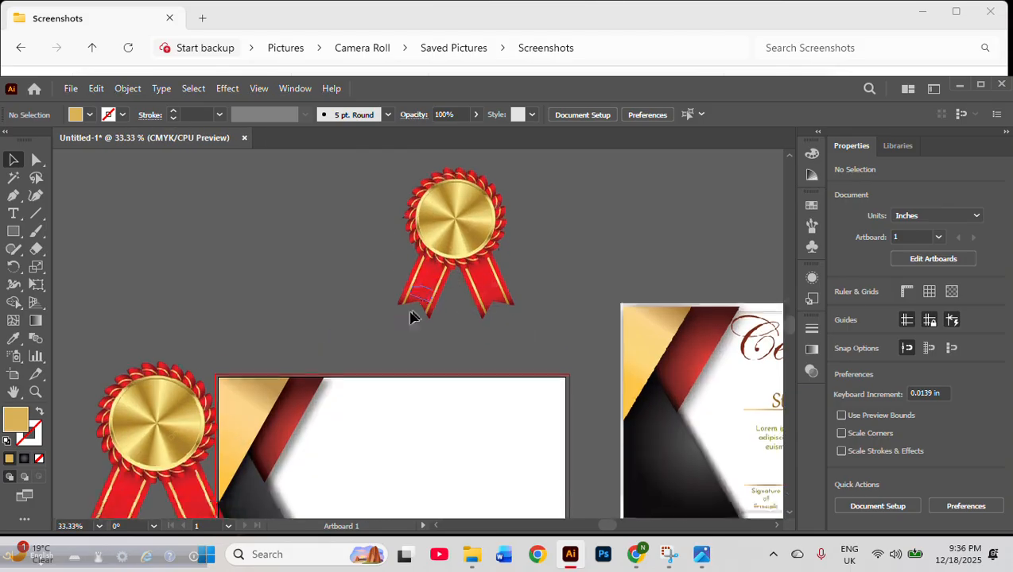
drag(130, 359, 443, 395)
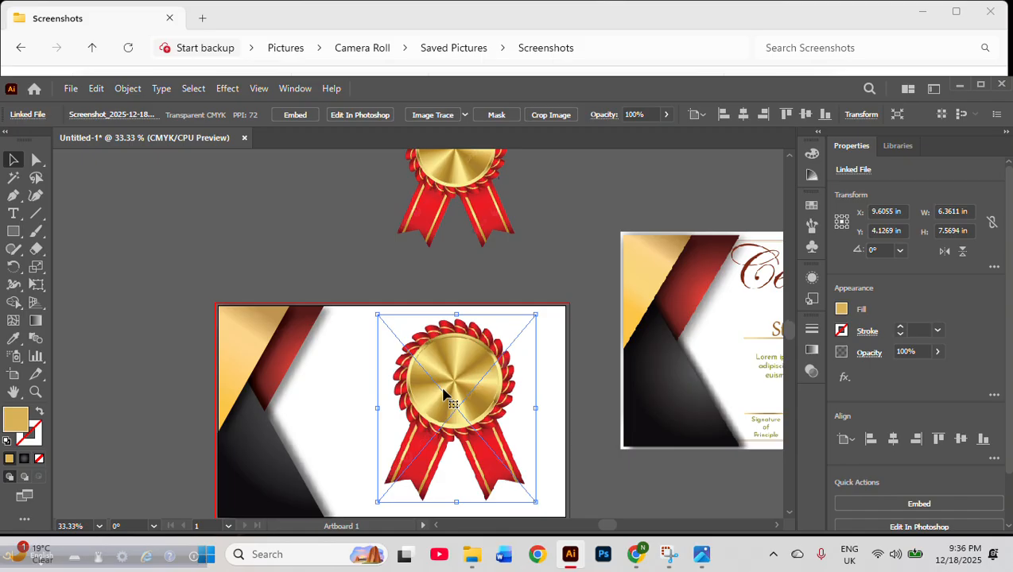
scroll(443, 395, down, 1)
scroll(442, 395, up, 4)
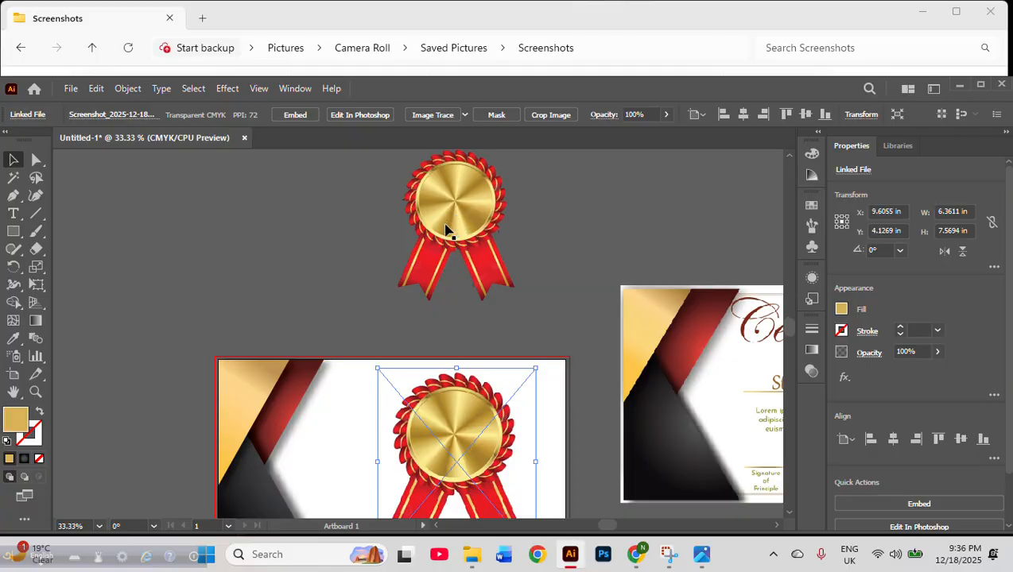
scroll(447, 231, down, 1)
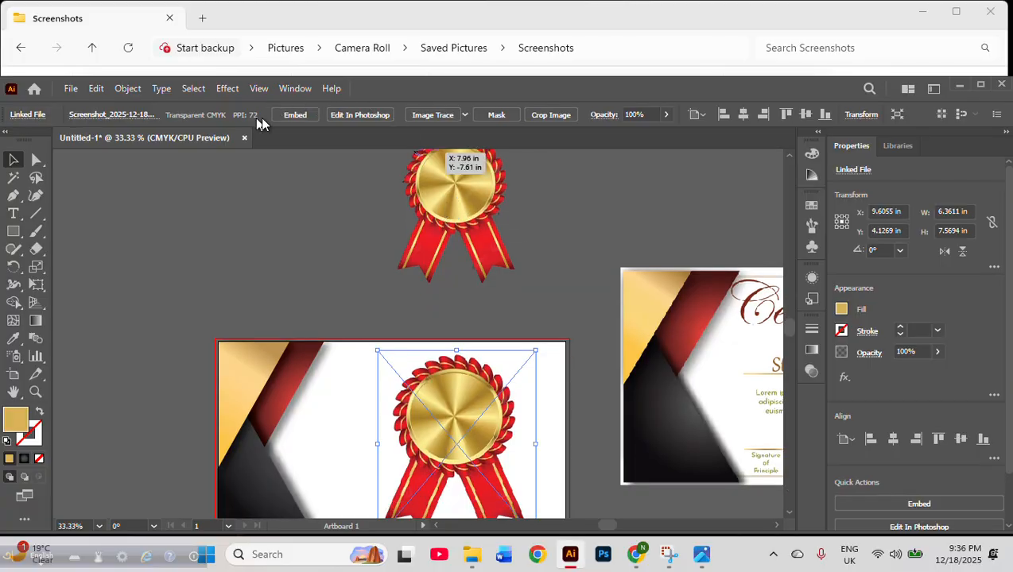
click(294, 114)
Move the sample certificate image over the artboard's right edge for comparison and back beside the artboard
scroll(320, 267, down, 2)
scroll(320, 268, down, 1)
click(641, 322)
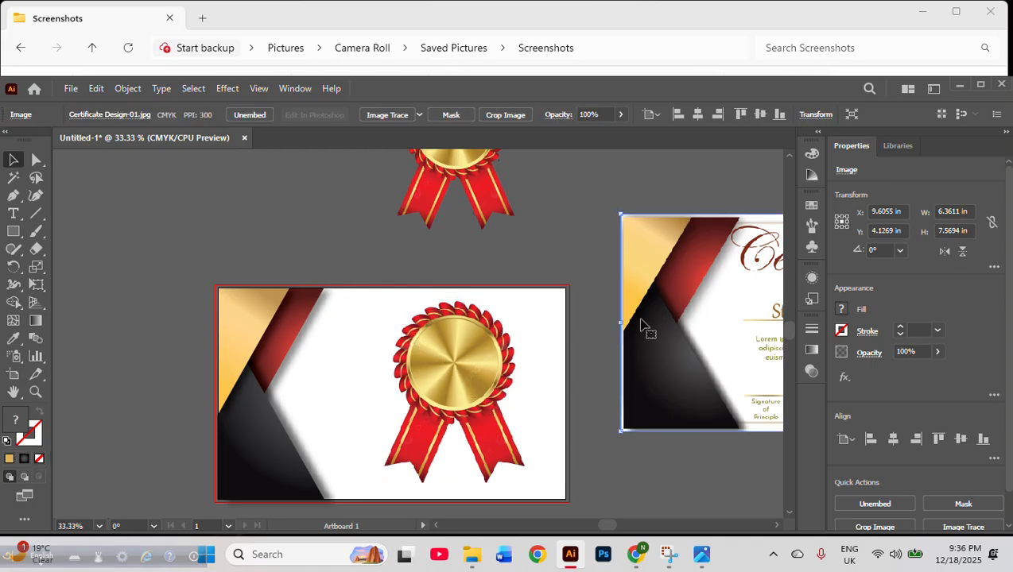
drag(667, 373, 523, 344)
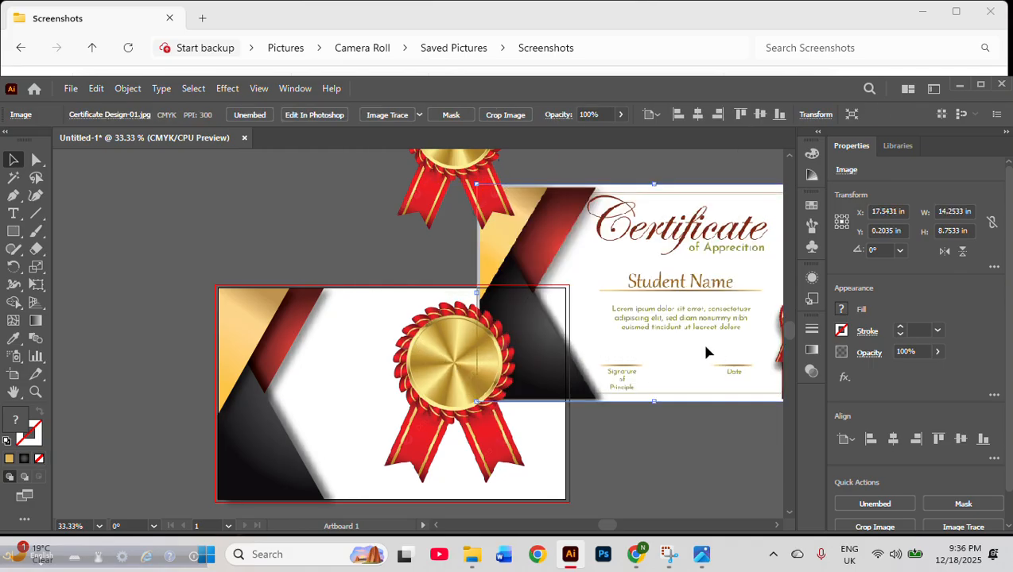
drag(703, 345, 742, 314)
drag(671, 321, 716, 323)
Shift the medal toward the artboard's centre and draw a gold rectangle about 2.3 by 3.8 in at its lower right
drag(501, 385, 422, 363)
scroll(168, 240, down, 2)
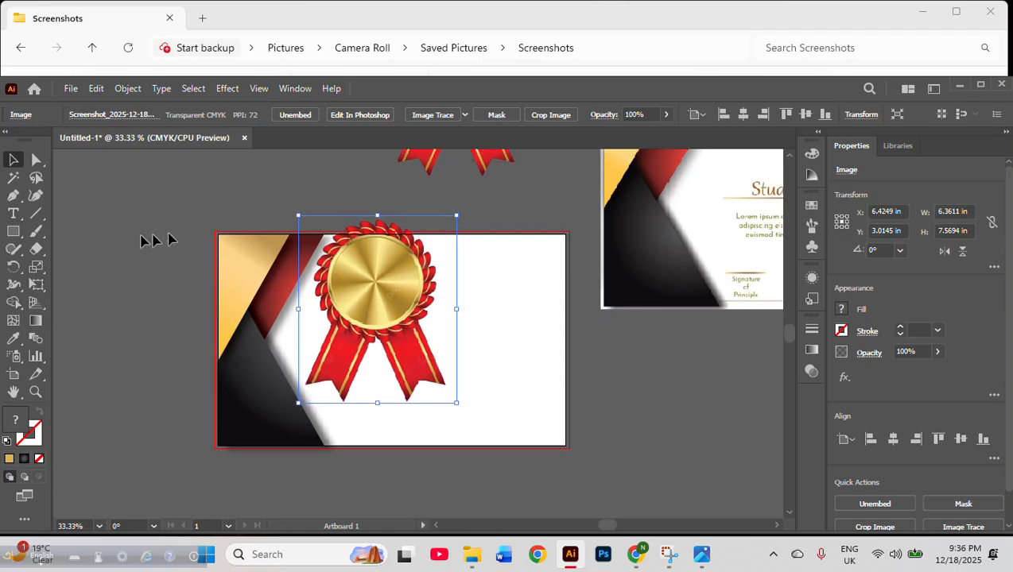
click(13, 231)
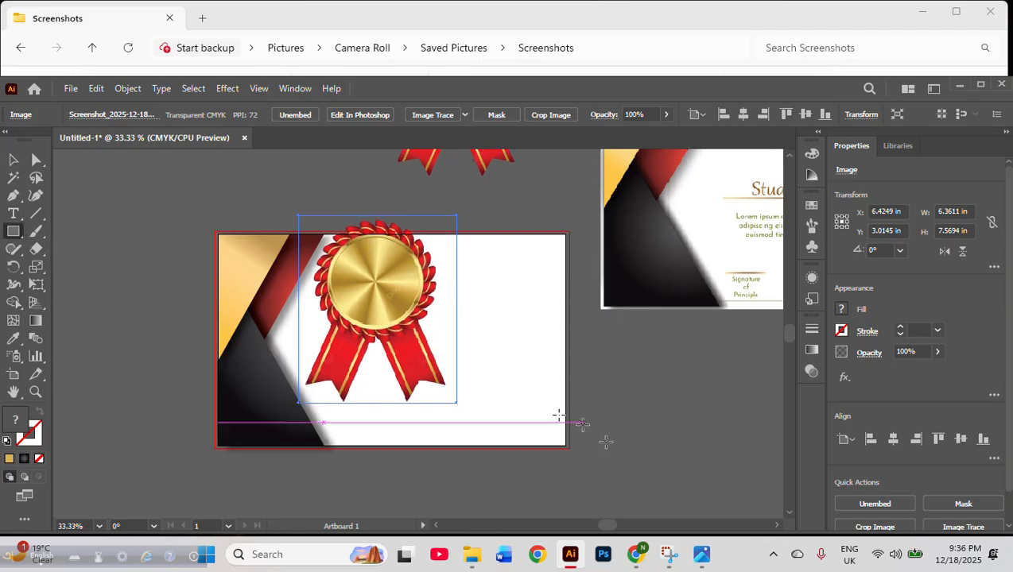
mouse_move(499, 352)
mouse_down()
mouse_move(554, 415)
mouse_move(557, 448)
mouse_up()
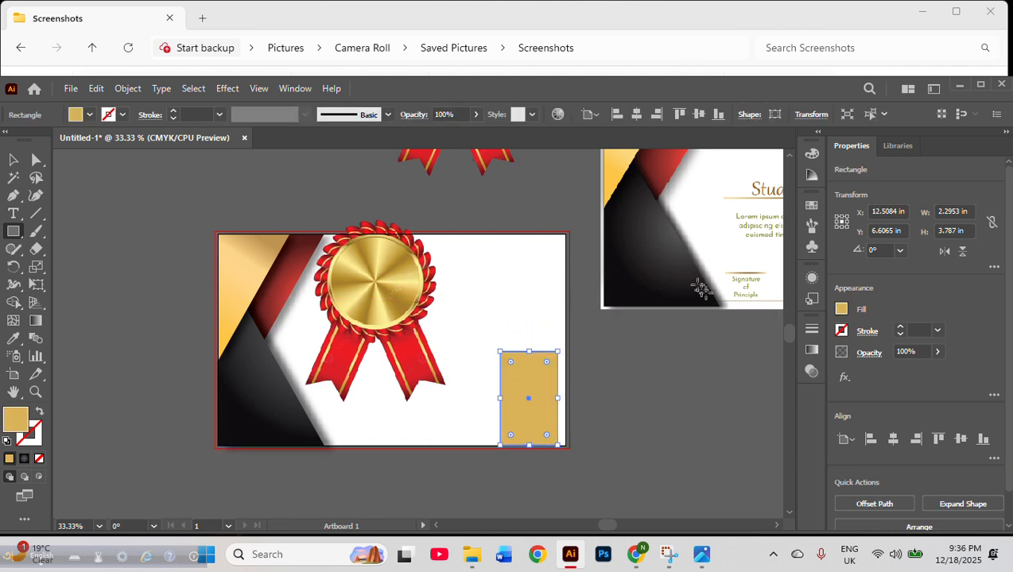
click(14, 160)
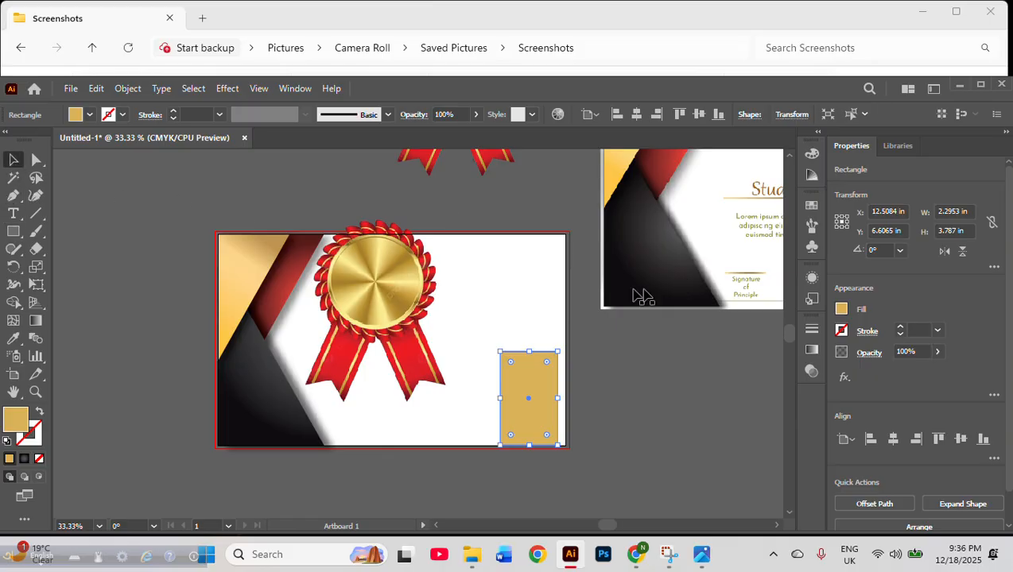
Move the sample certificate image directly above the artboard, roughly lining up their left and right edges
drag(700, 251, 535, 205)
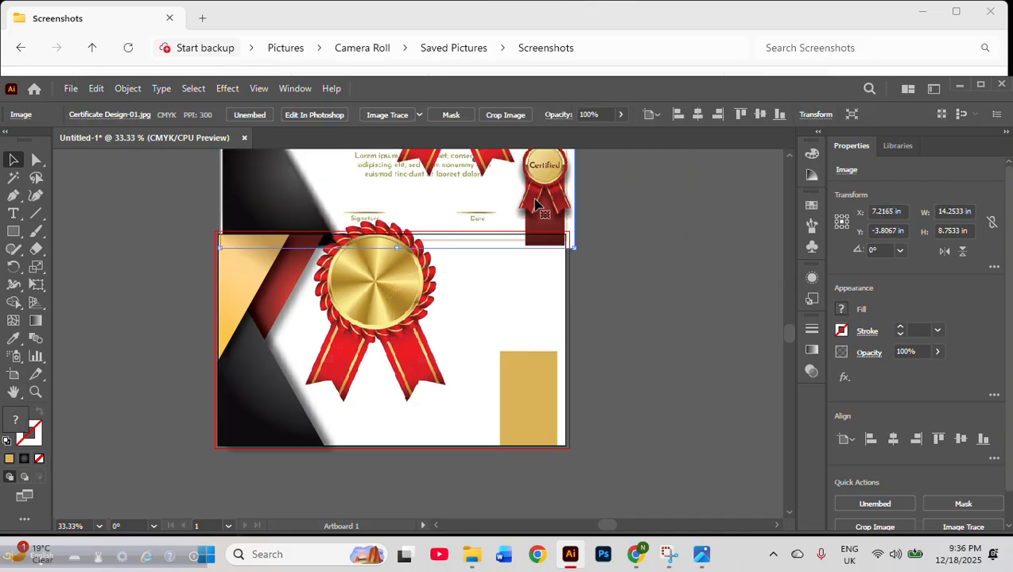
scroll(543, 197, up, 2)
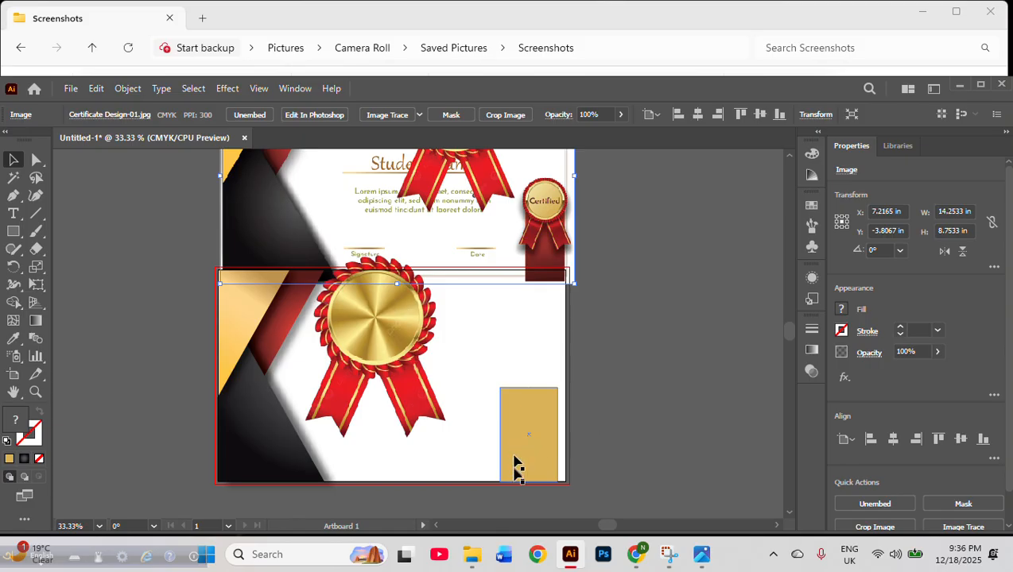
drag(536, 239, 531, 218)
scroll(534, 231, up, 4)
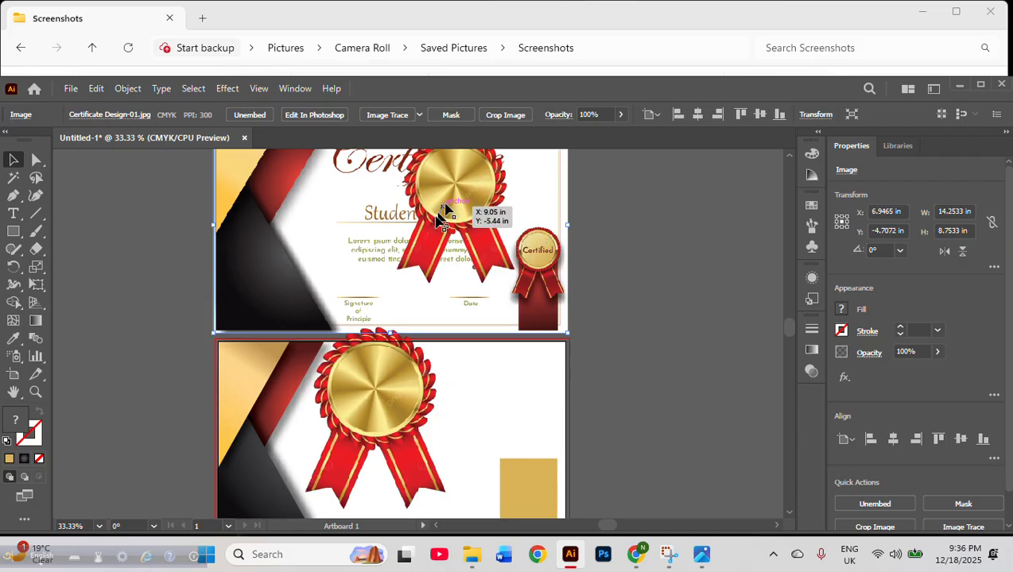
Fully round the two upper corners of the gold rectangle and nudge it slightly to the right
scroll(575, 461, down, 1)
scroll(575, 461, down, 3)
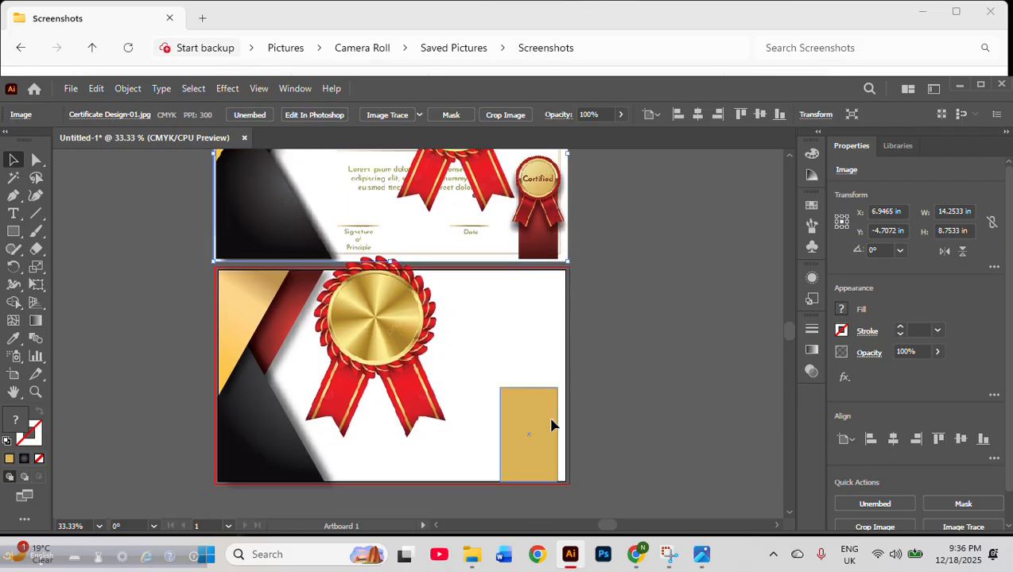
click(518, 415)
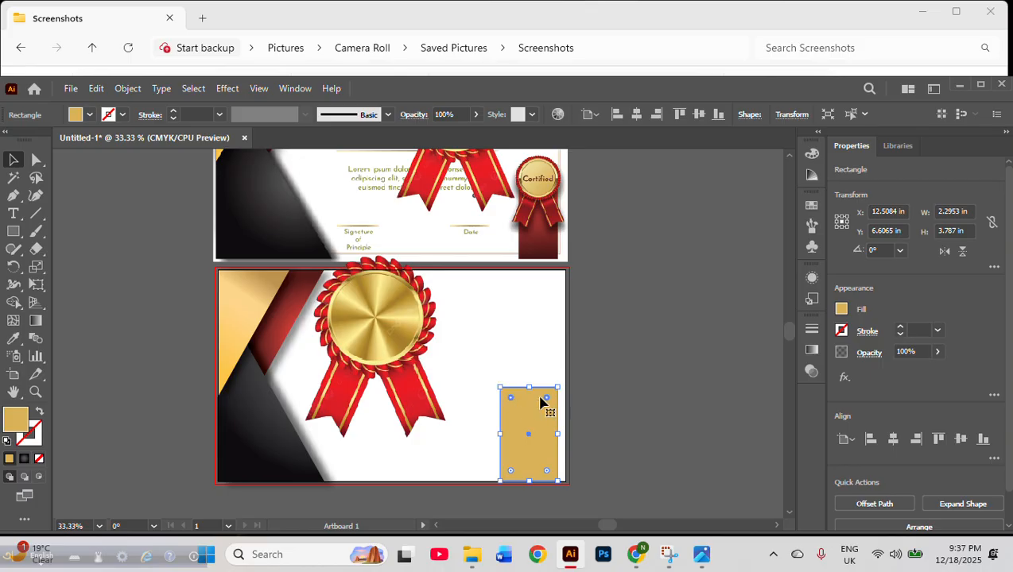
drag(547, 403, 536, 464)
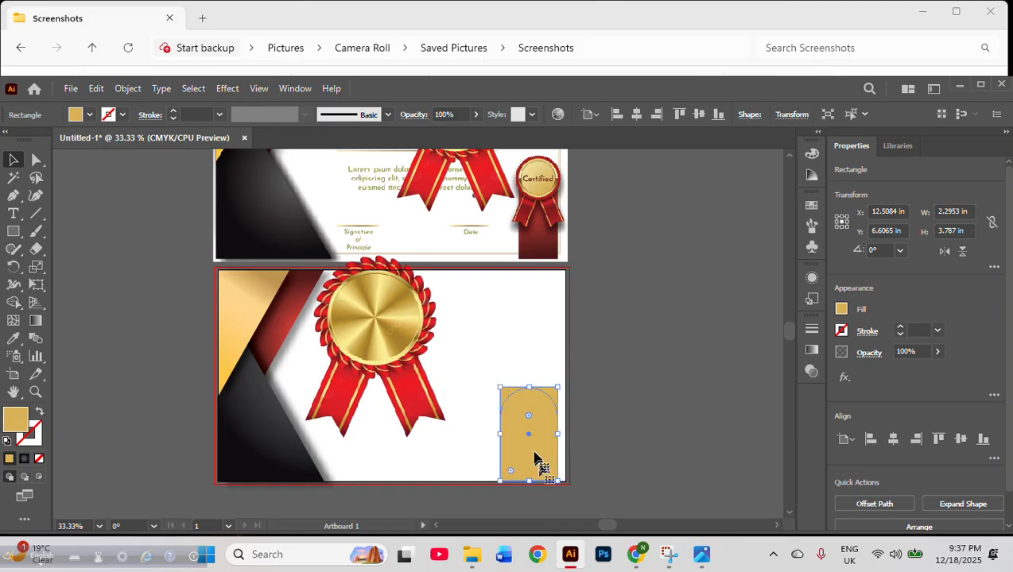
click(103, 200)
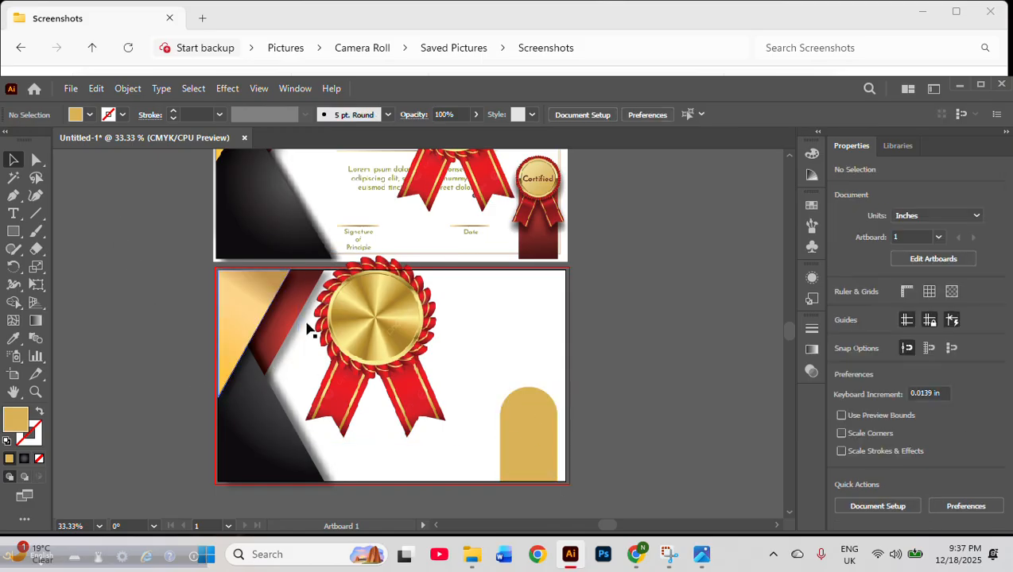
click(528, 453)
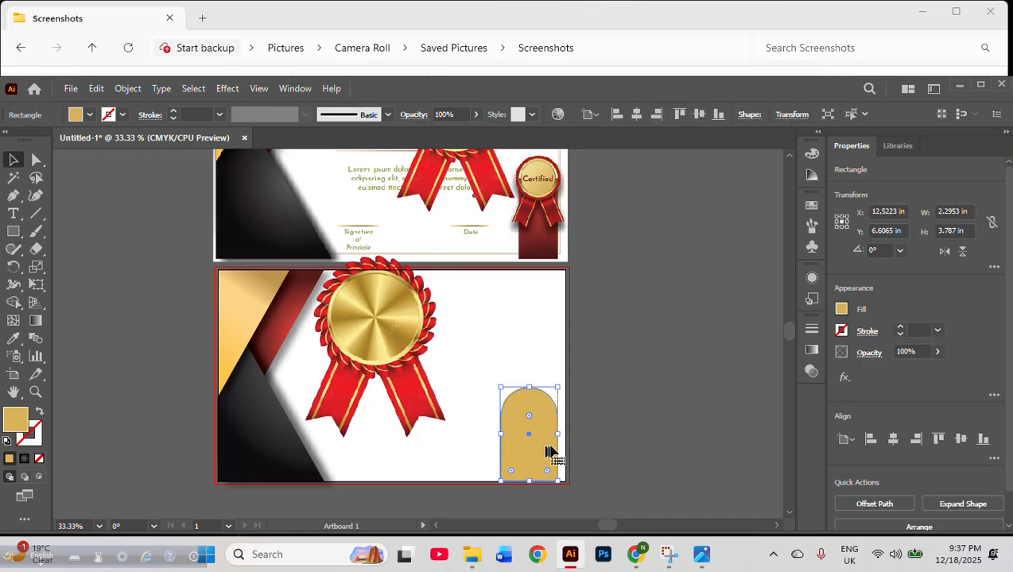
click(606, 443)
Shrink the medal image to about 2.6 by 3.1 in, bring it to the front, and centre it over the gold shape's upper part
click(357, 324)
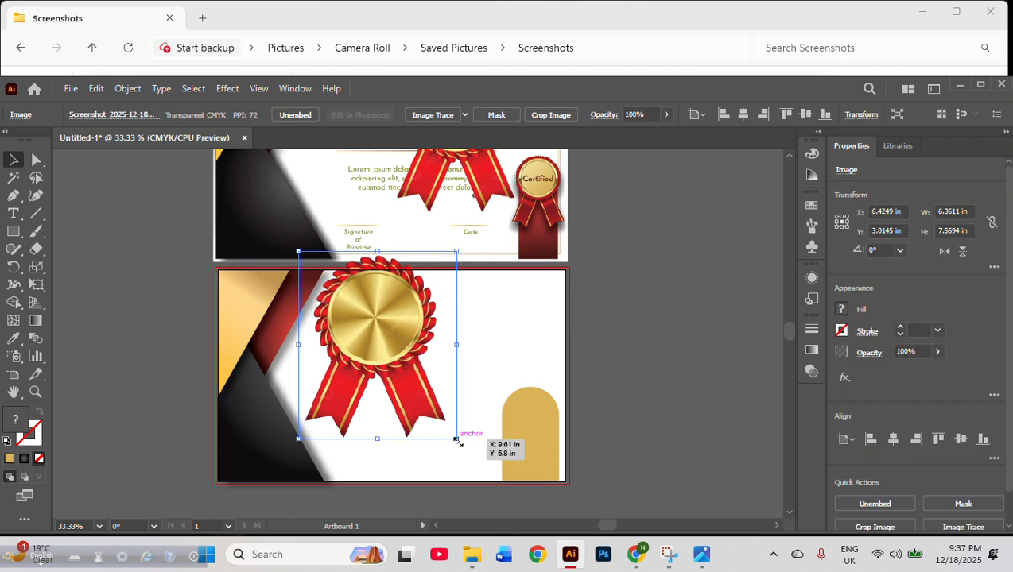
drag(455, 439, 437, 389)
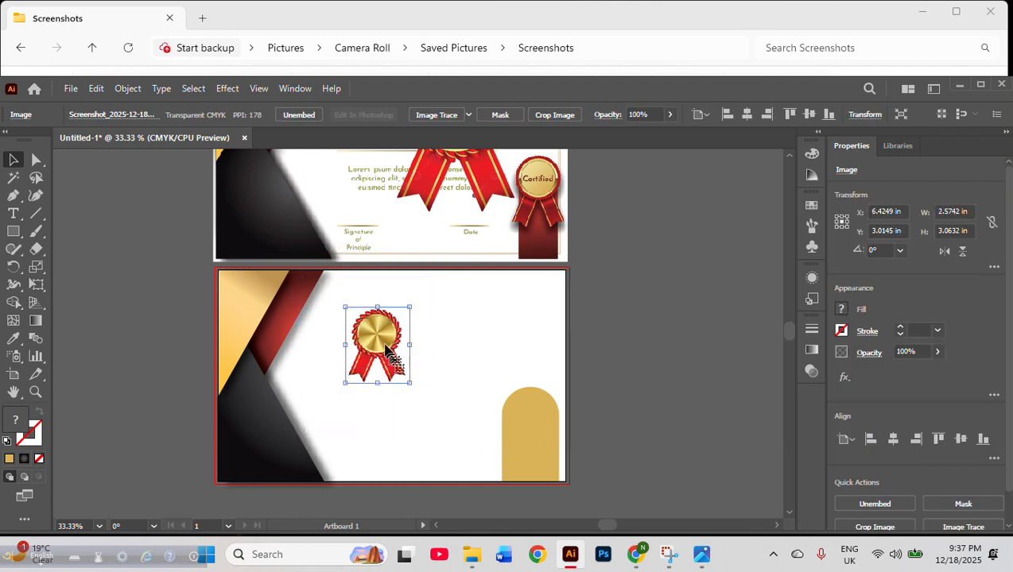
drag(387, 349, 528, 365)
right_click(527, 362)
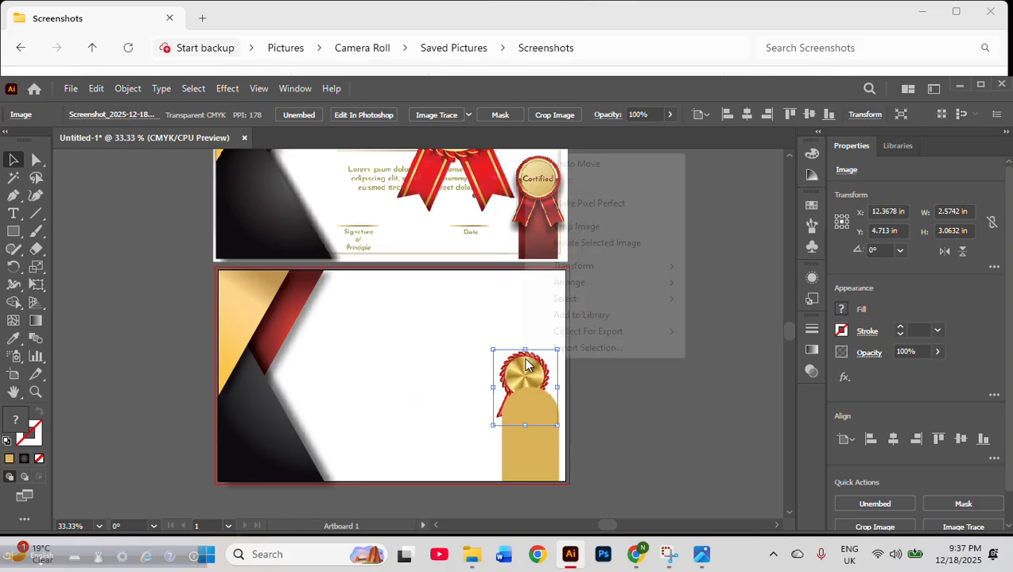
mouse_move(573, 286)
click(722, 282)
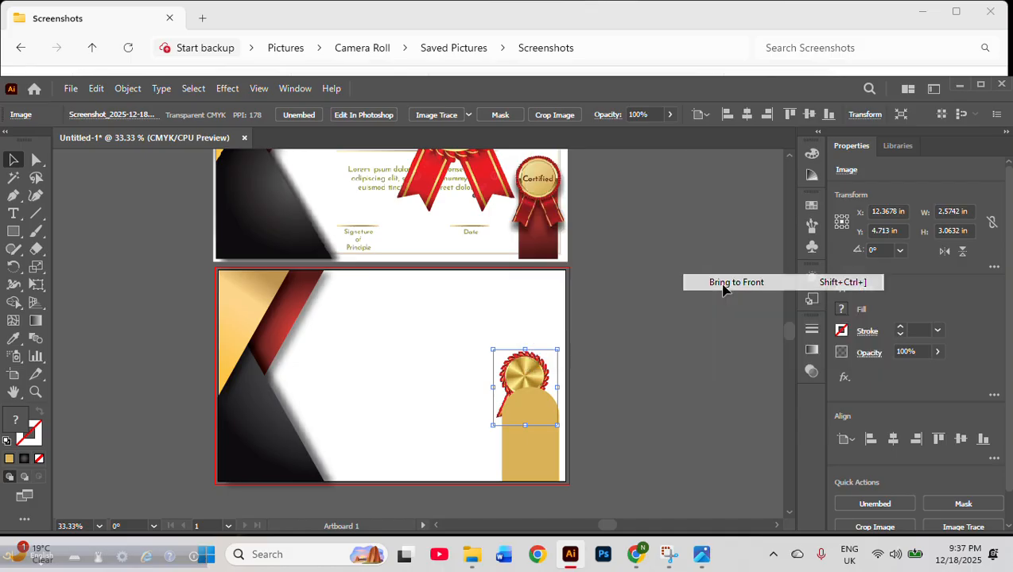
click(684, 385)
drag(538, 394, 555, 408)
Enlarge the medal image from its centre to about 3.75 by 4.47 in over the gold shape
scroll(623, 381, down, 3)
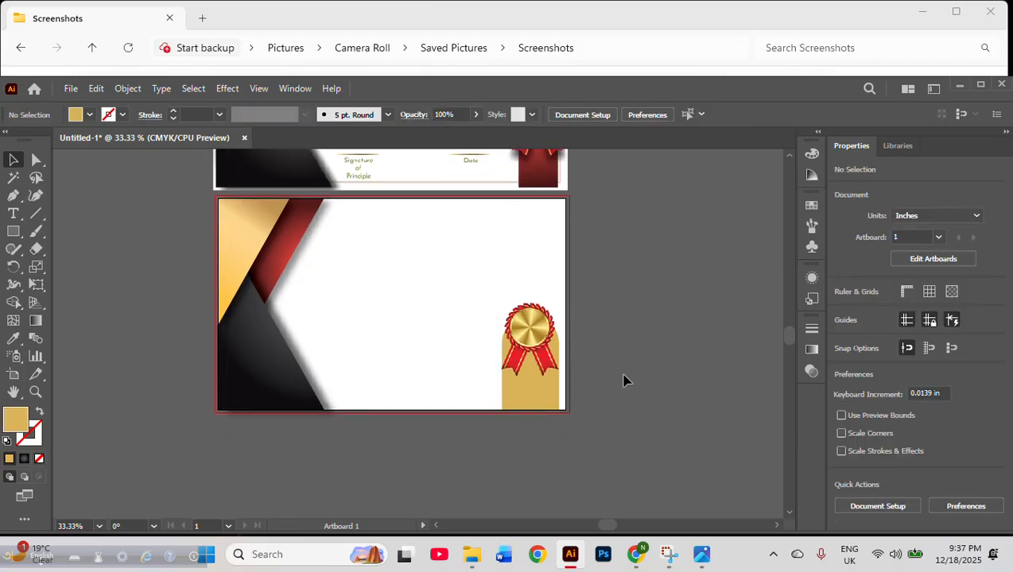
click(545, 340)
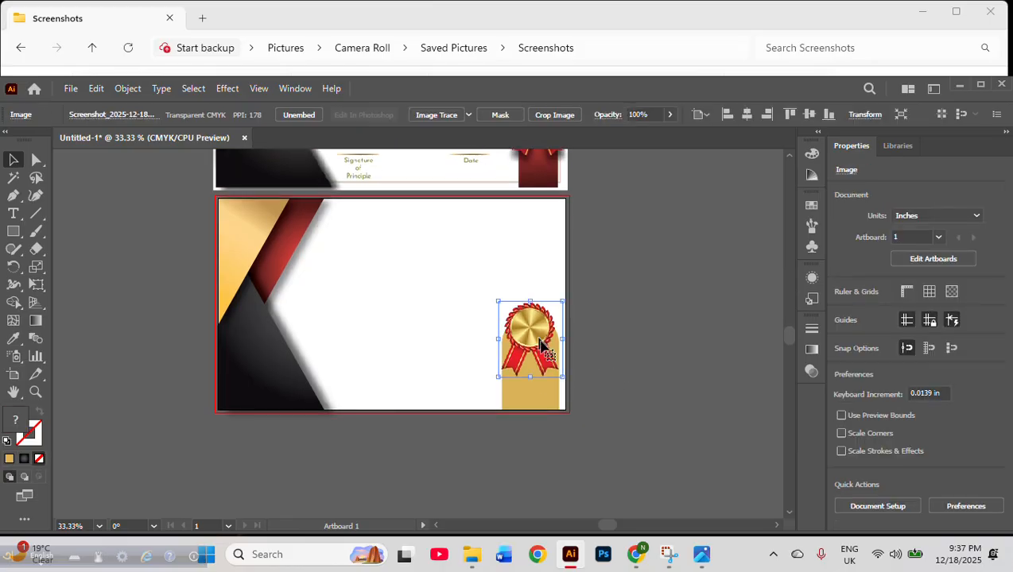
click(544, 404)
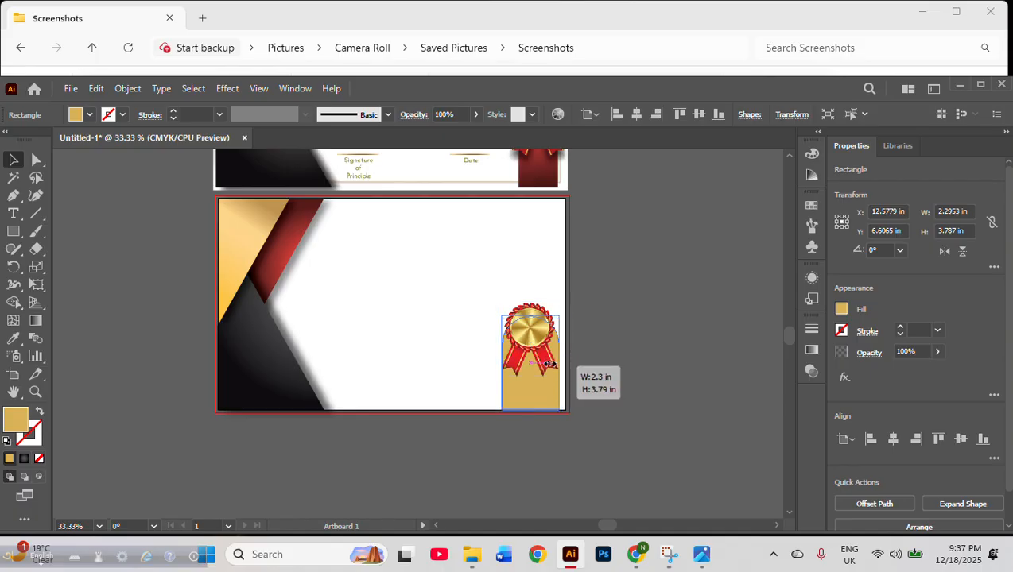
click(635, 357)
click(537, 333)
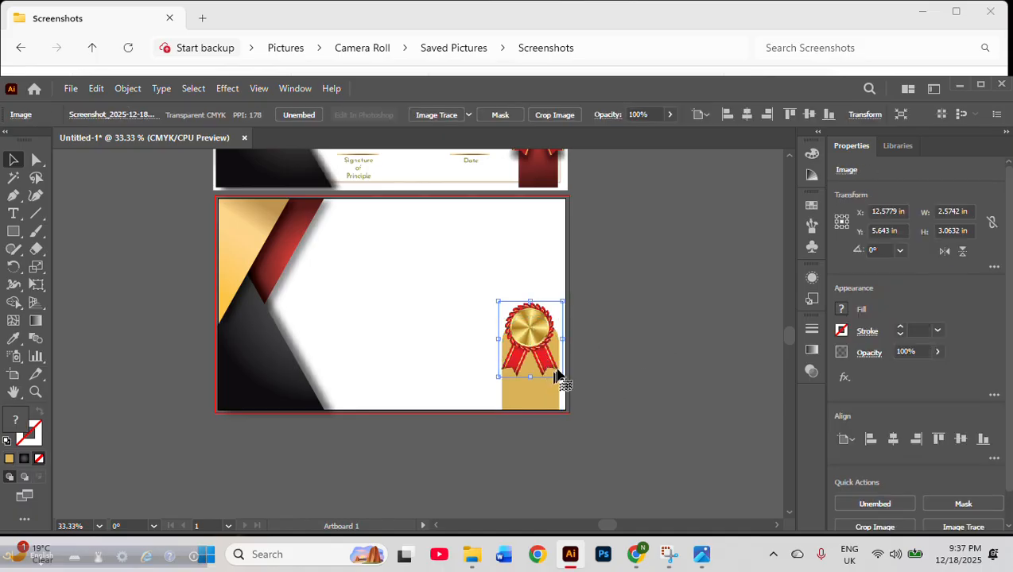
drag(566, 380, 588, 398)
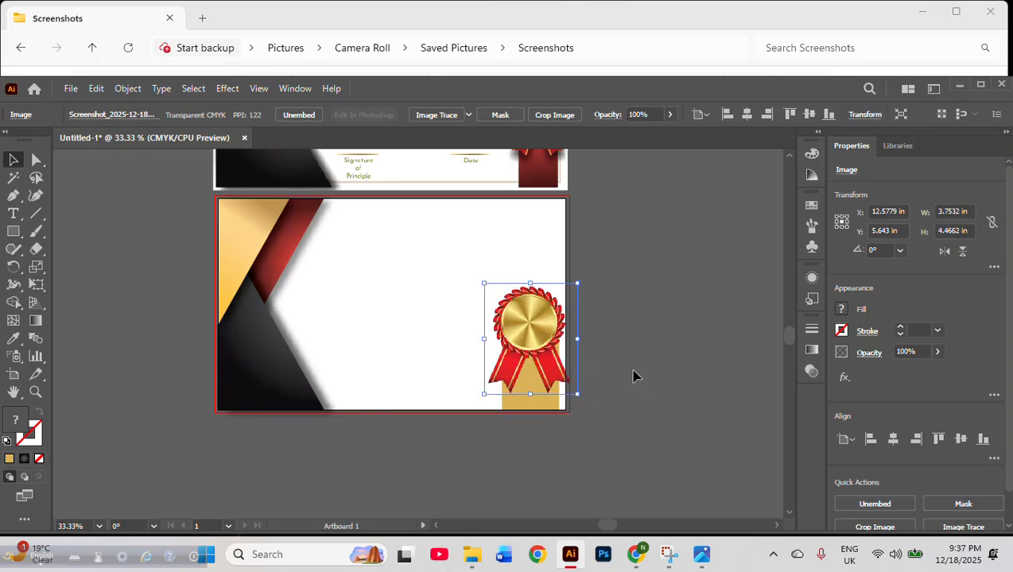
click(628, 378)
Nudge the rounded gold shape slightly left beneath the medal
click(534, 406)
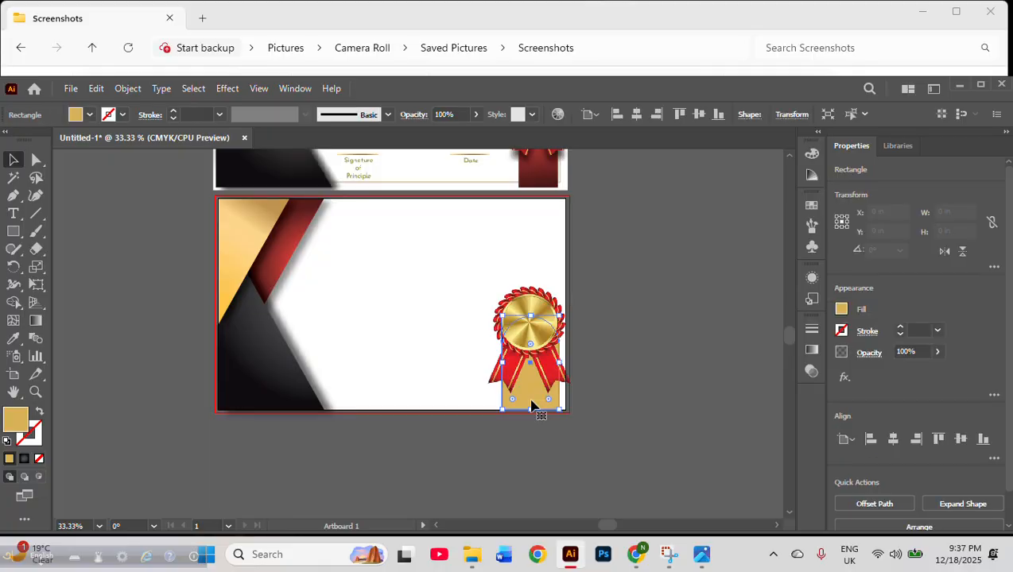
key(Left)
key(Left)
key(Left)
key(Left)
key(Left)
key(Left)
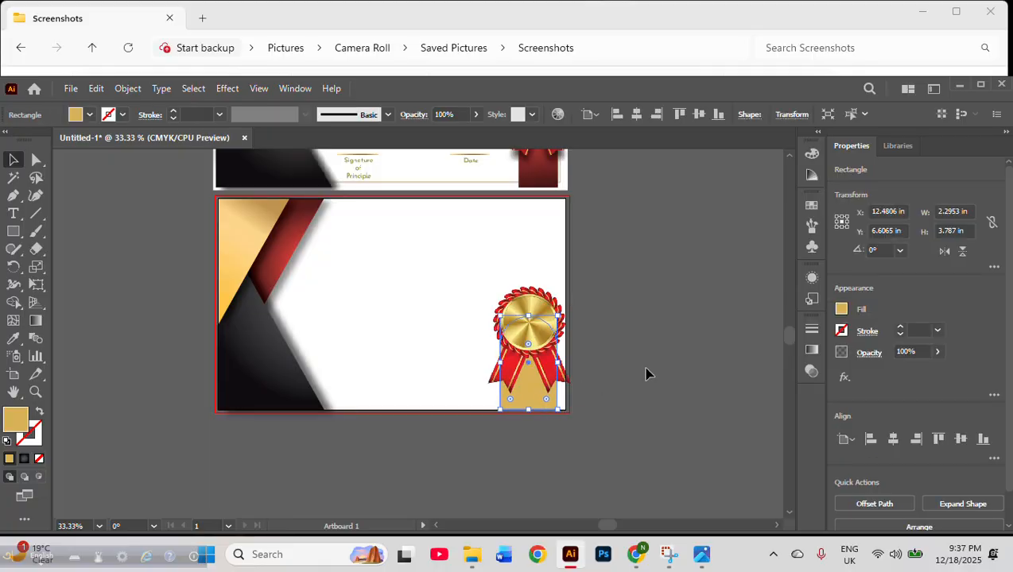
click(645, 374)
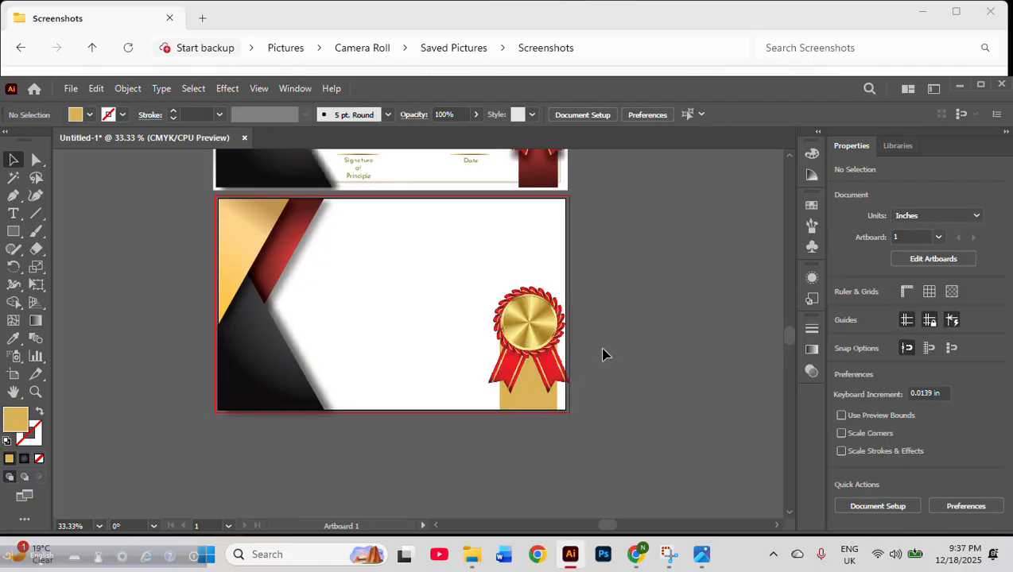
Add the text "Certified" beside the artboard and scale it up to about 74 pt
scroll(602, 355, up, 1)
scroll(602, 355, up, 5)
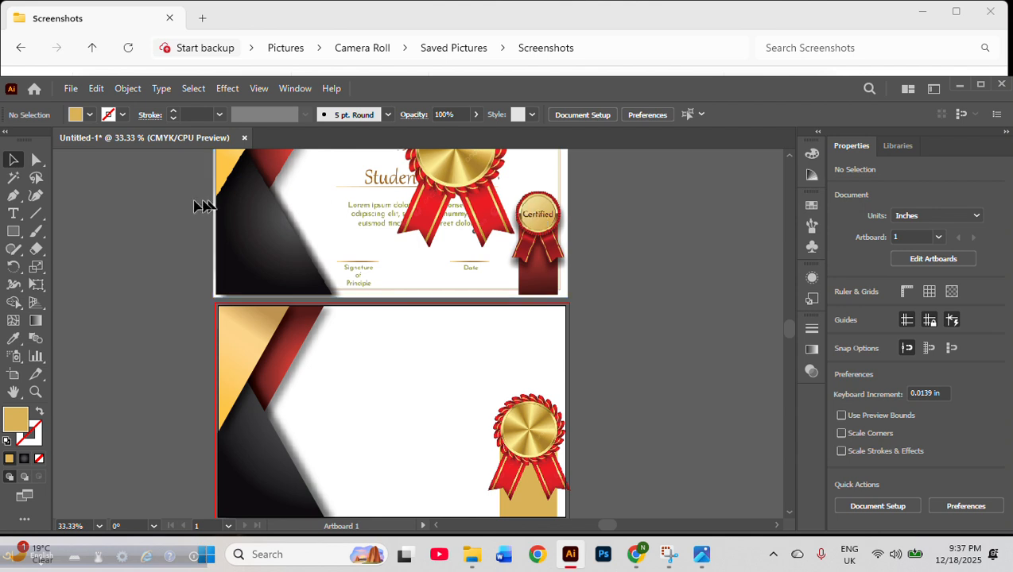
click(13, 214)
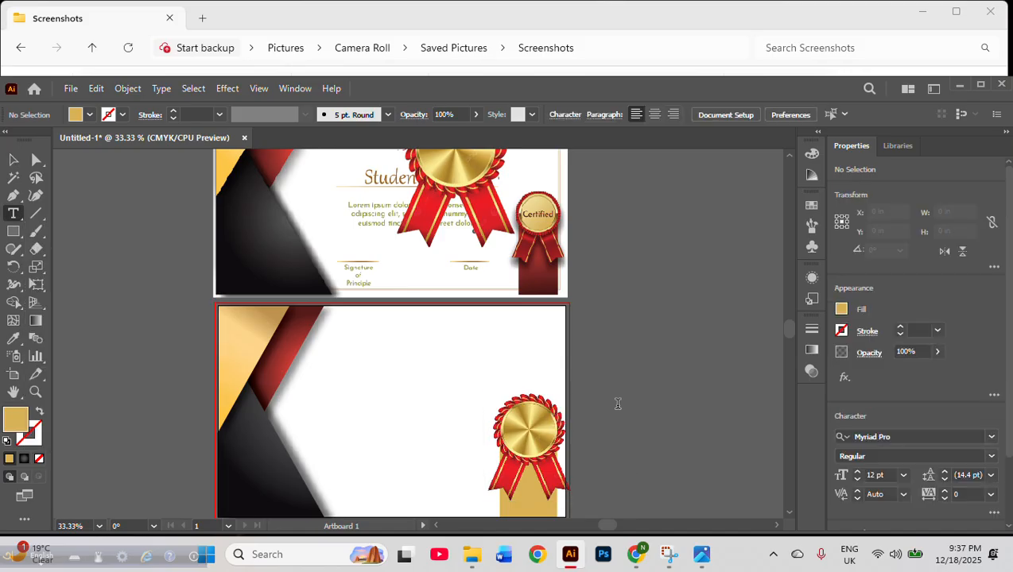
click(618, 404)
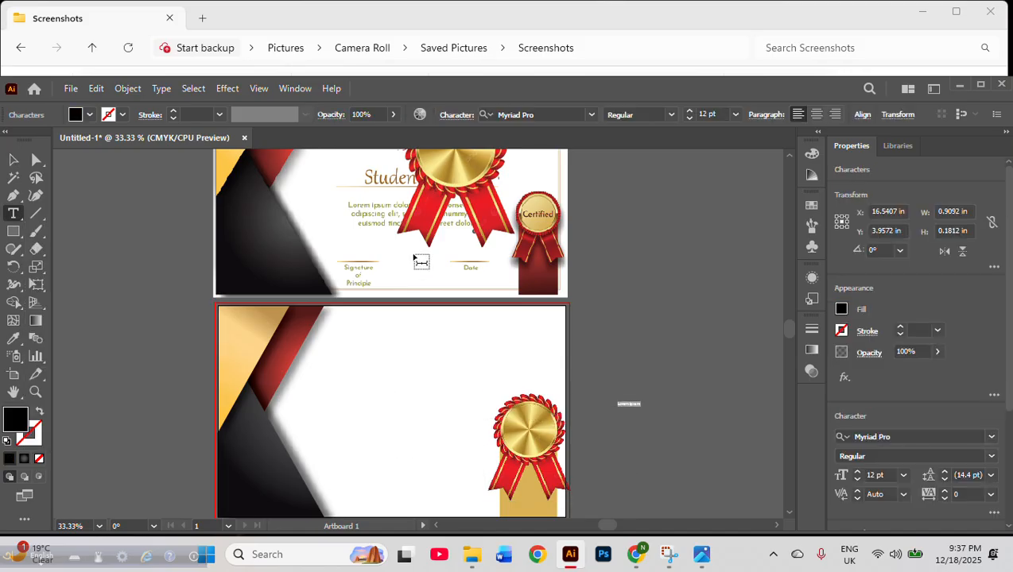
text(C)
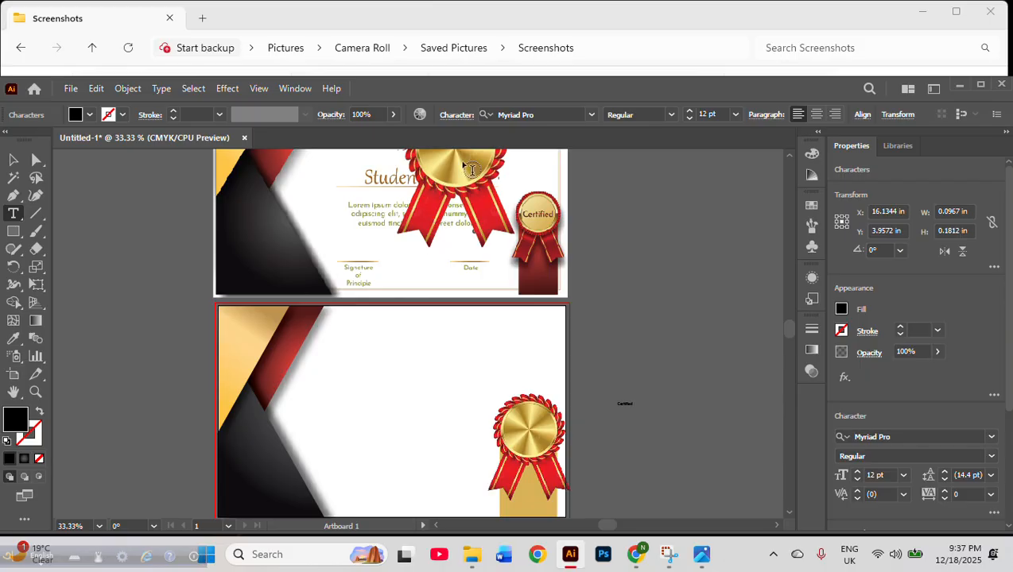
click(7, 167)
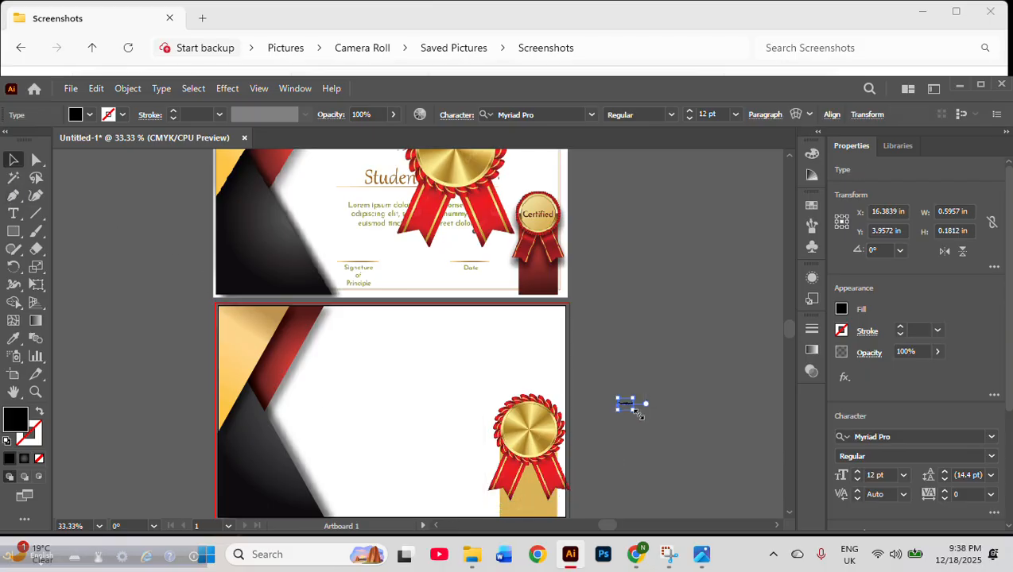
drag(637, 411, 686, 448)
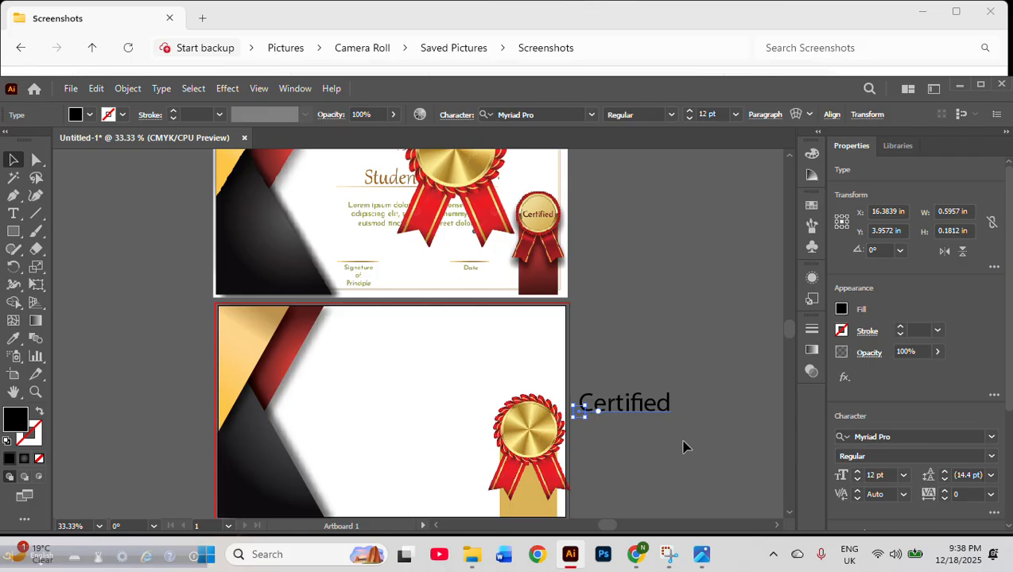
click(715, 430)
Fill the "Certified" text with dark red and fit it across the centre of the small medal's gold disc
click(666, 408)
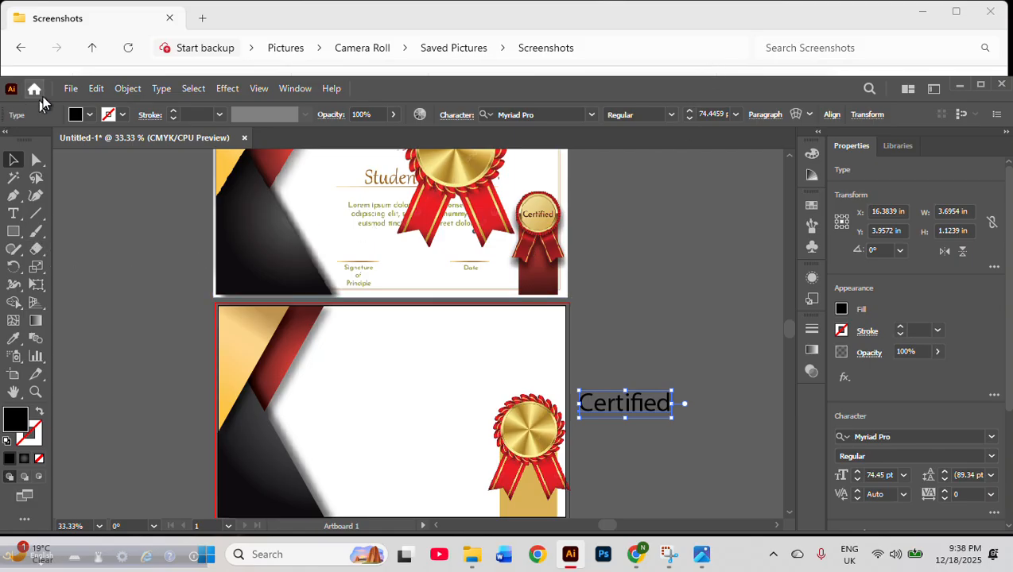
click(87, 116)
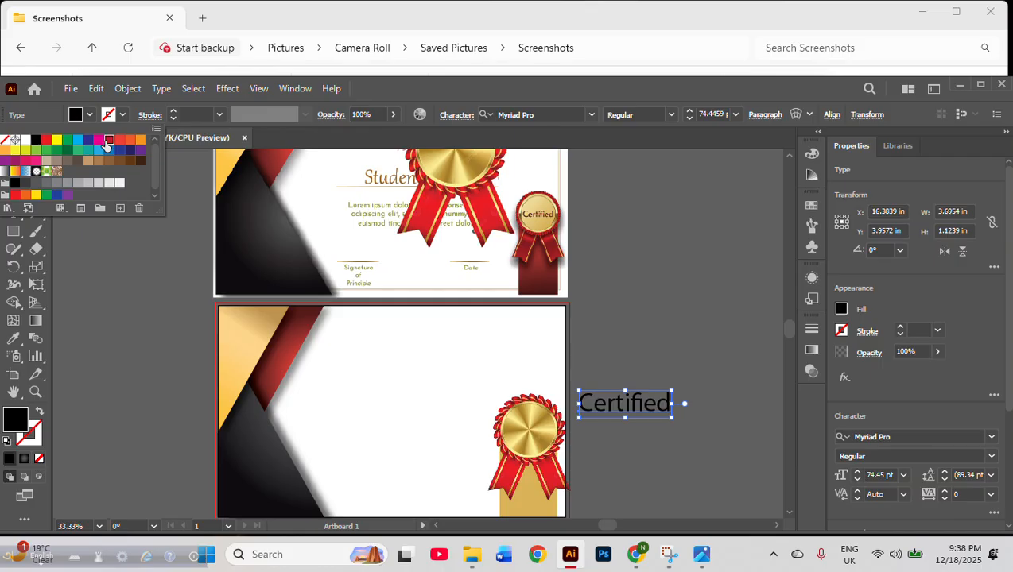
click(109, 140)
click(606, 471)
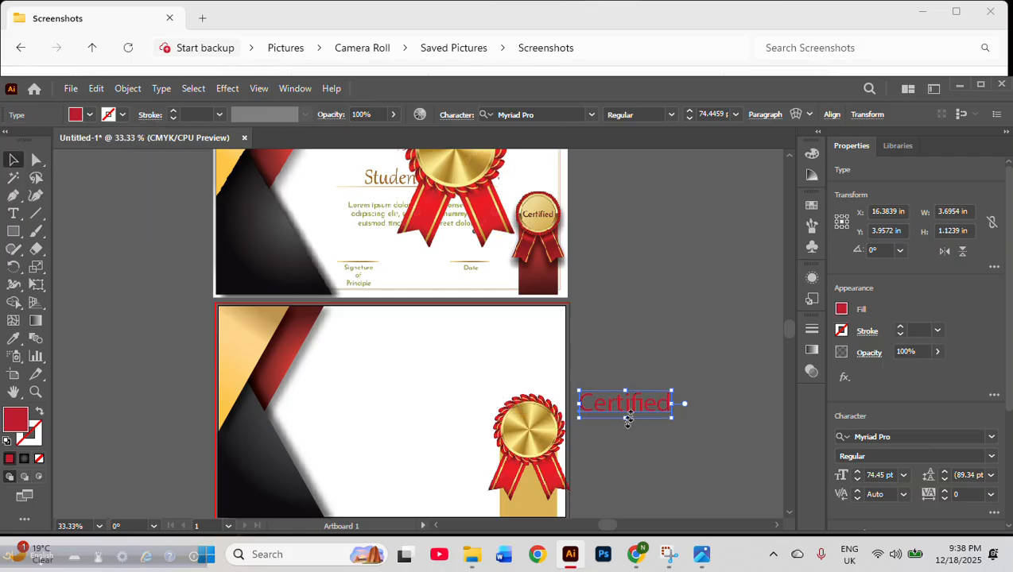
drag(642, 411, 568, 444)
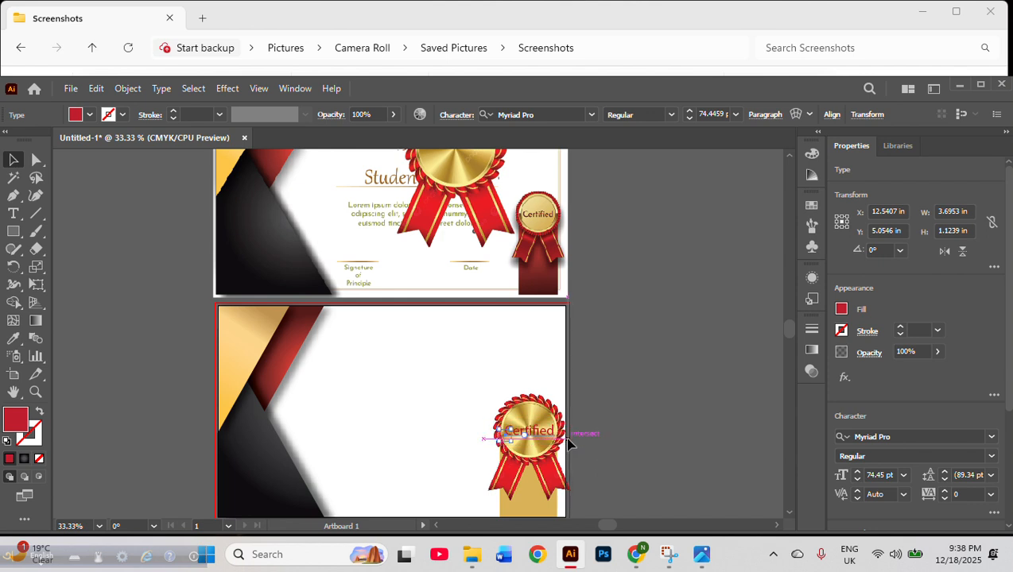
click(612, 428)
scroll(448, 409, up, 2)
scroll(448, 404, down, 4)
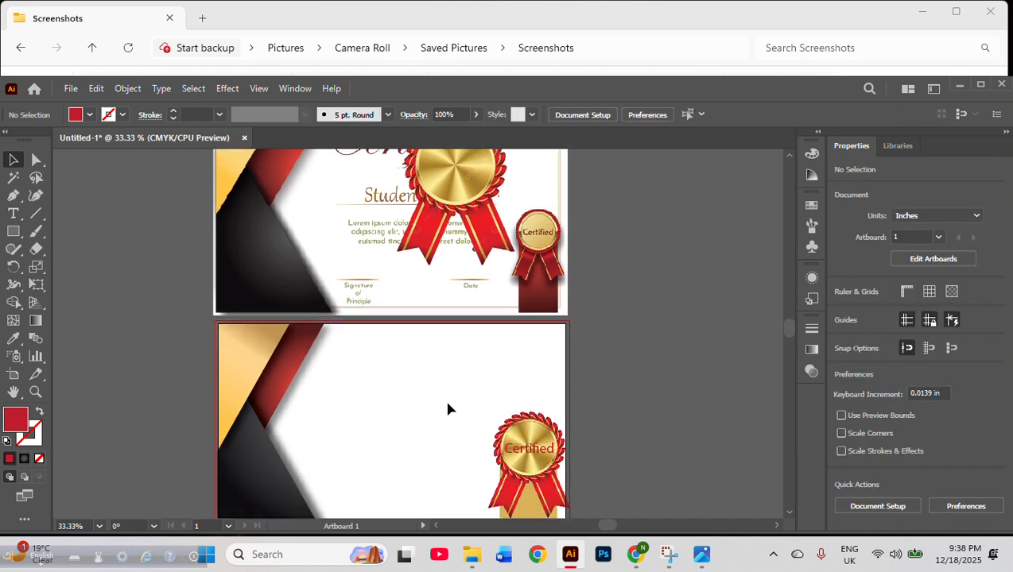
scroll(447, 404, up, 3)
drag(436, 194, 574, 223)
key(ctrl+z)
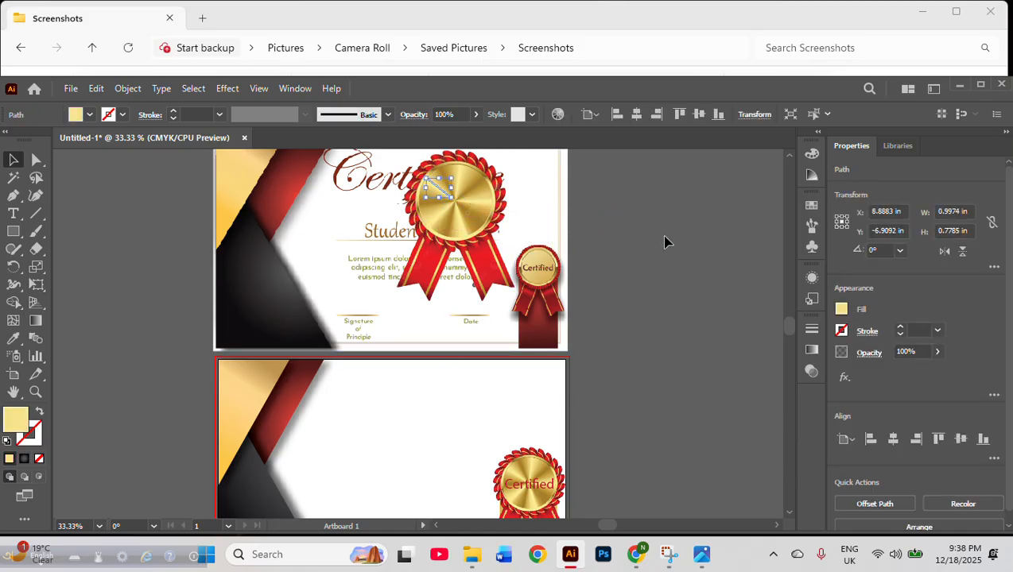
click(665, 240)
Examine the double border lines at the upper-right corner of the sample certificate up close
scroll(376, 260, down, 1)
scroll(375, 260, down, 2)
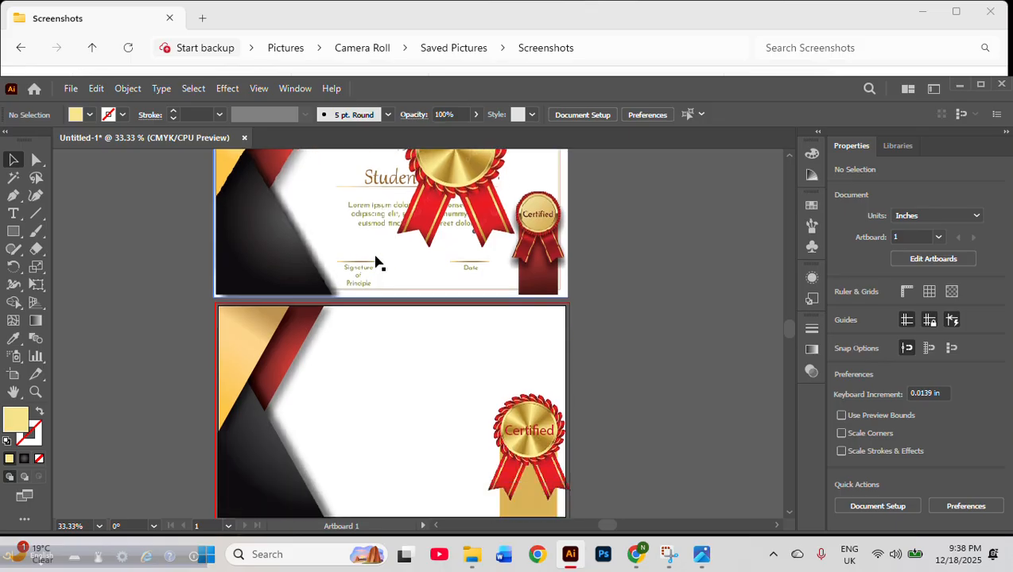
scroll(375, 260, down, 1)
scroll(376, 260, up, 1)
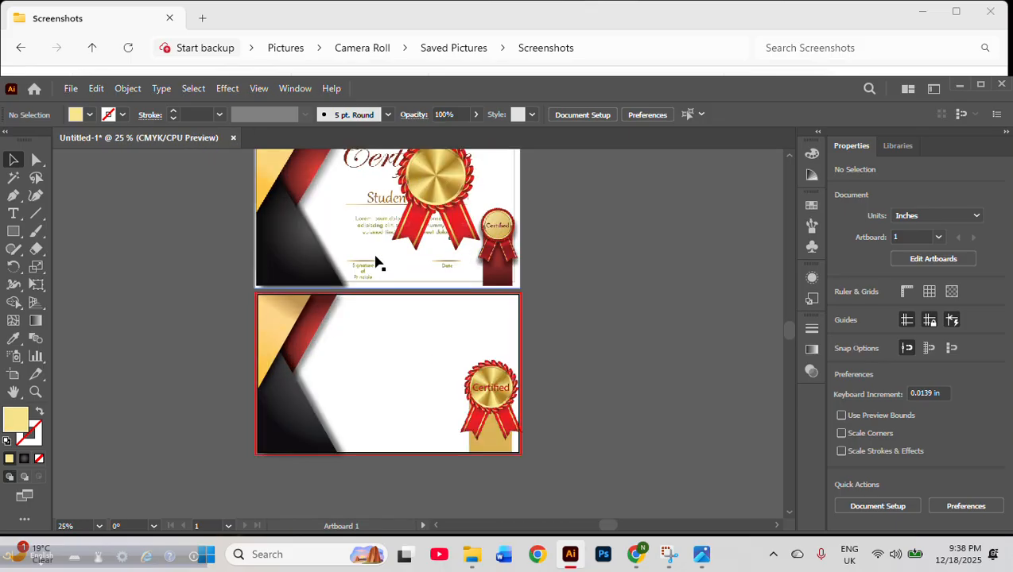
scroll(375, 262, up, 2)
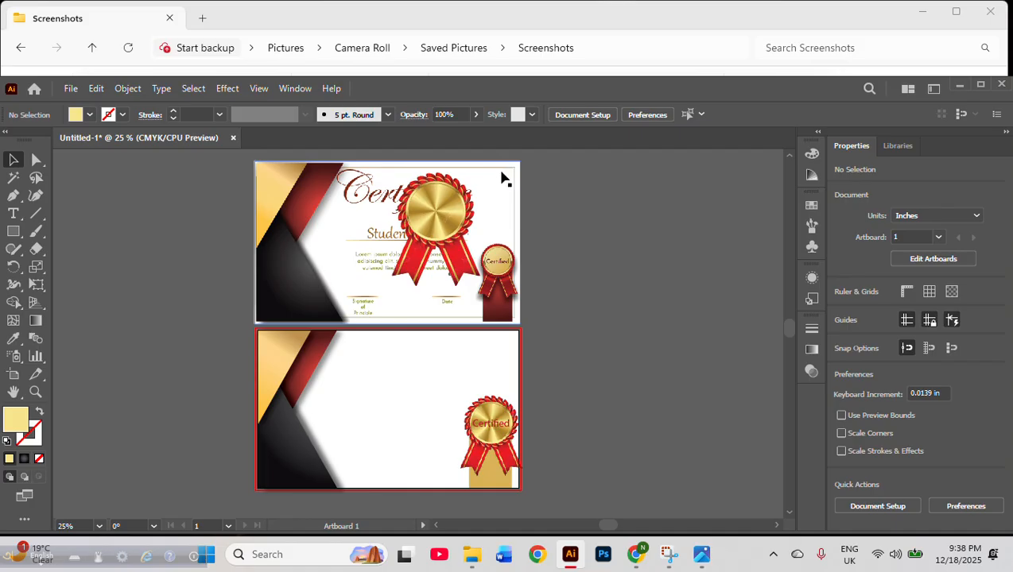
scroll(501, 178, up, 6)
scroll(501, 179, up, 2)
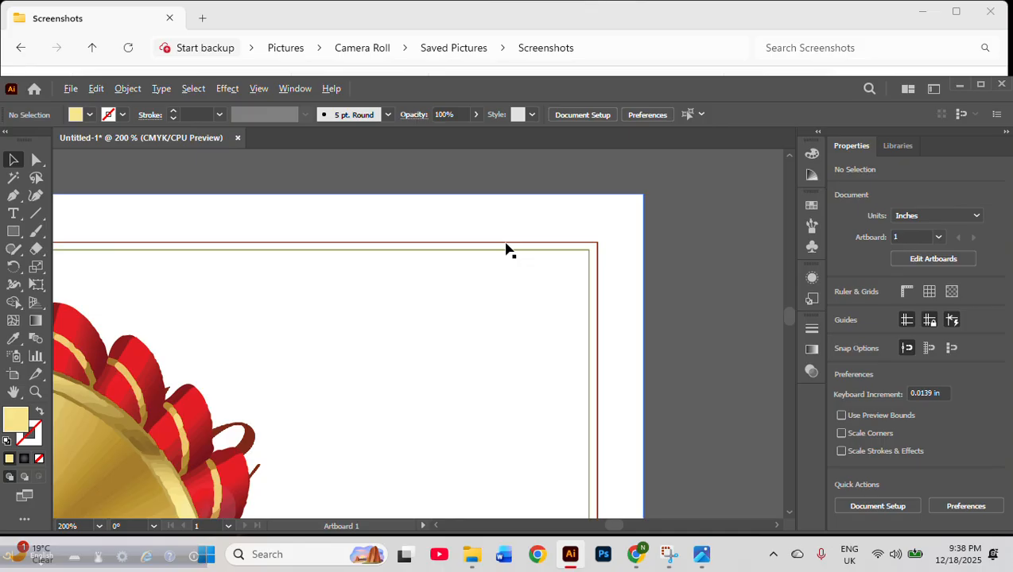
scroll(509, 250, up, 3)
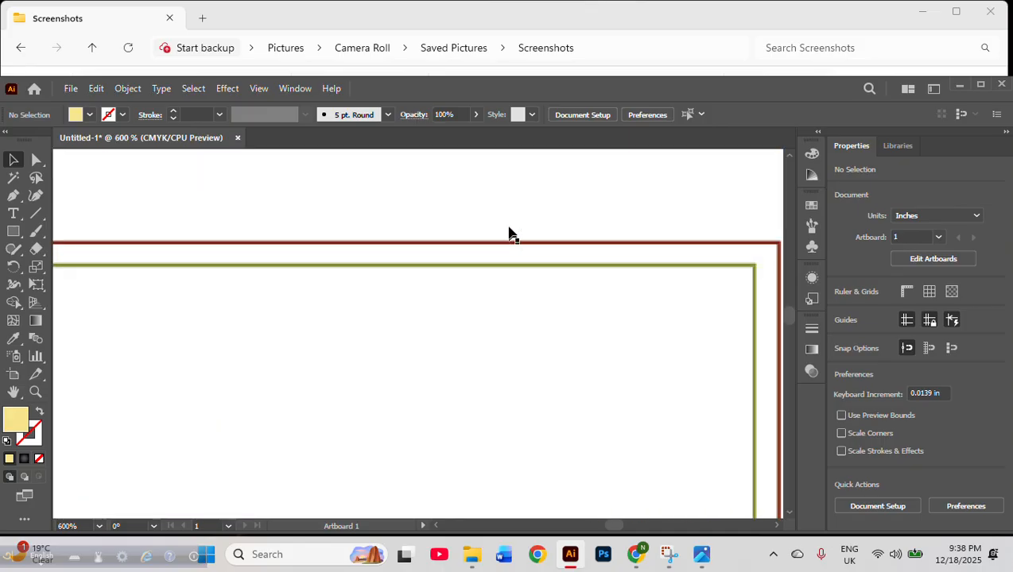
scroll(519, 266, down, 10)
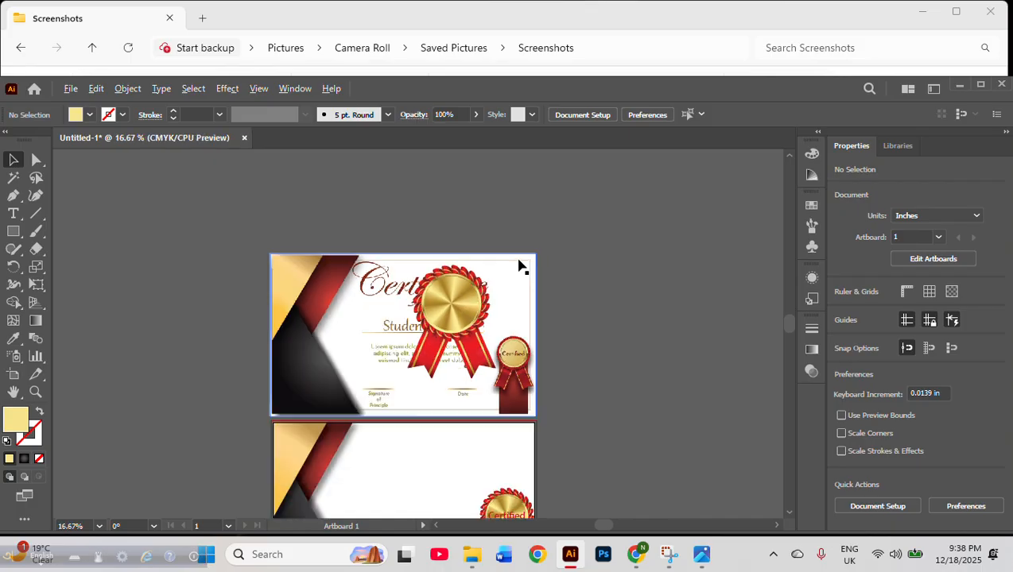
Draw a 14 × 8.5 in rectangle covering the whole certificate artboard below the sample
scroll(518, 266, down, 1)
scroll(482, 305, up, 2)
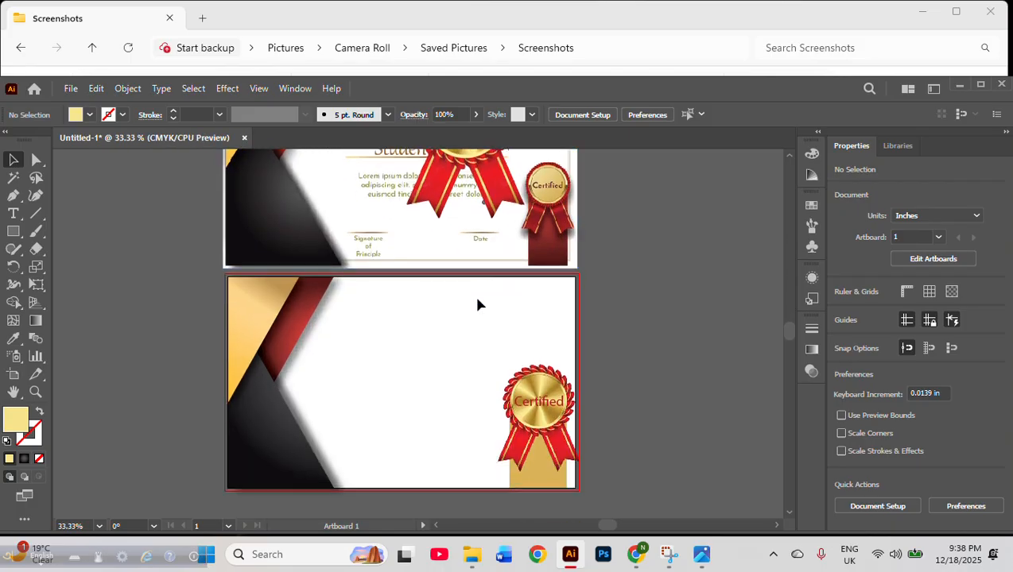
click(13, 232)
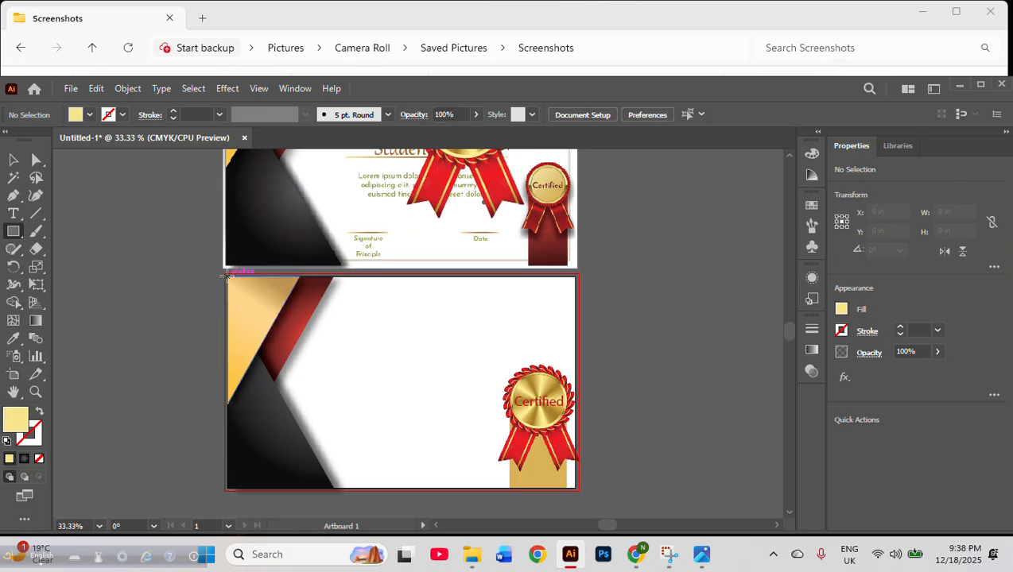
drag(228, 274, 232, 284)
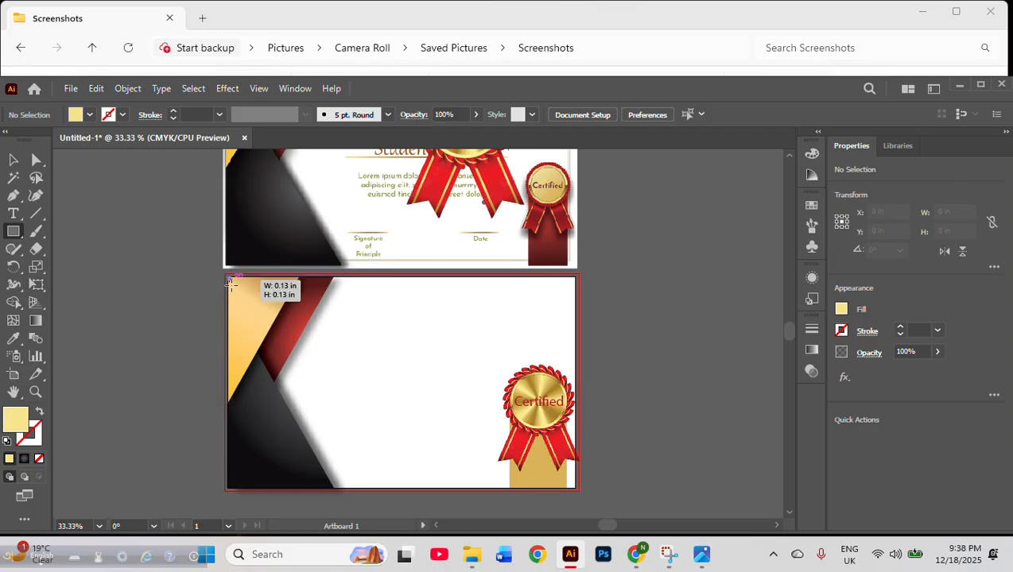
mouse_move(232, 284)
mouse_down()
mouse_move(342, 380)
mouse_move(566, 470)
mouse_move(578, 490)
mouse_up()
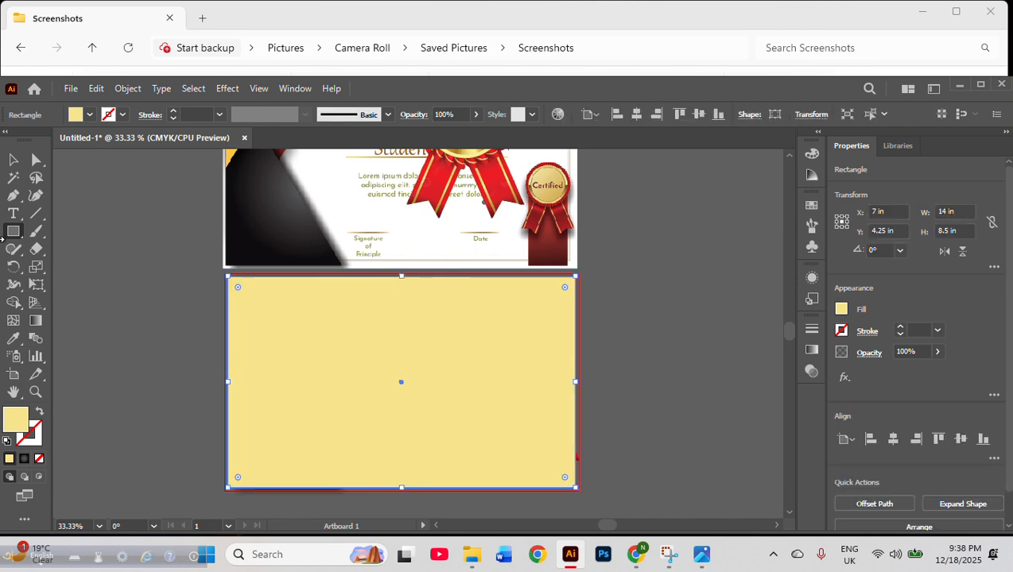
Send the artboard-sized rectangle to the back, behind the corner shapes and the medal
click(13, 160)
right_click(429, 397)
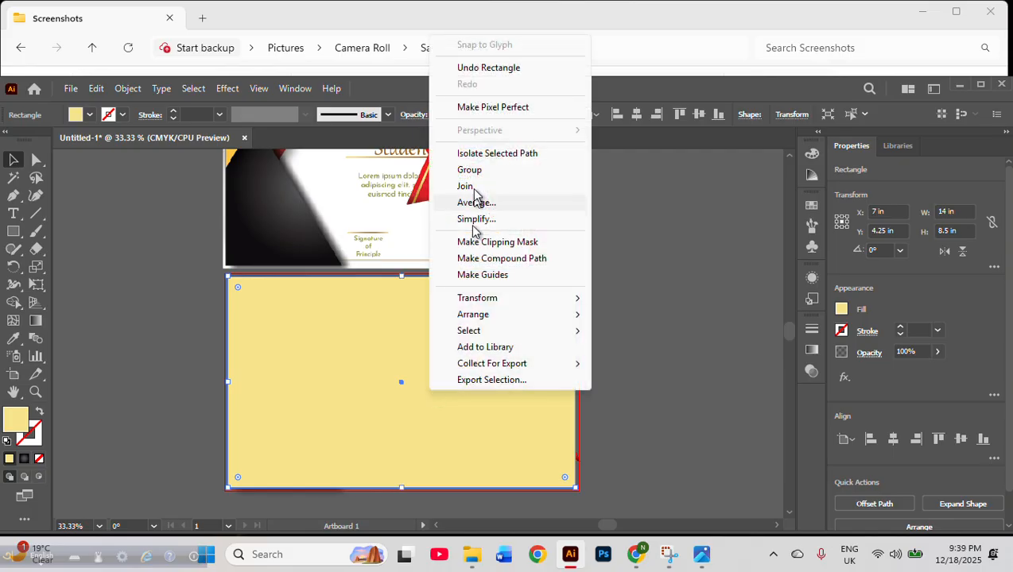
mouse_move(504, 315)
click(641, 365)
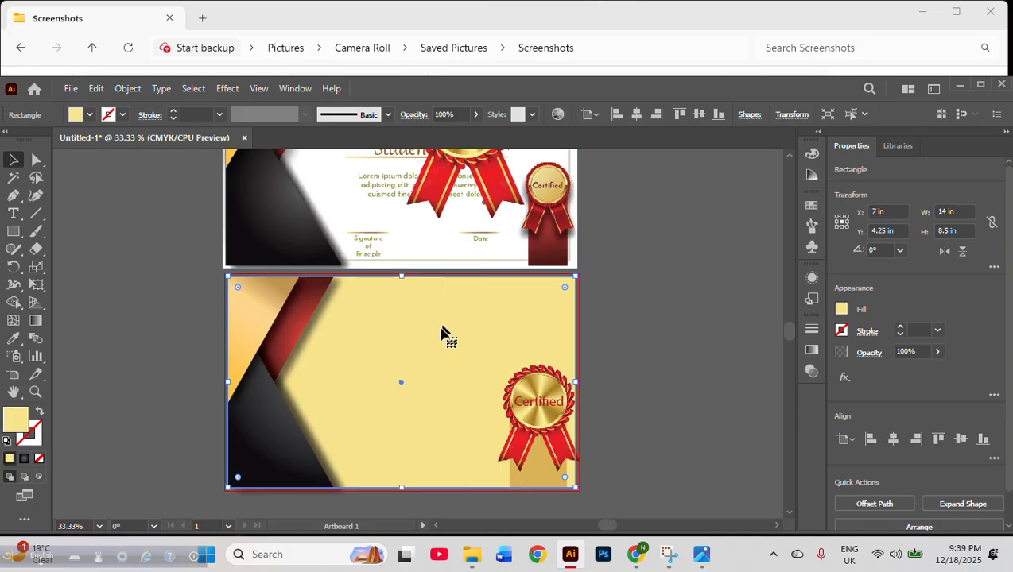
Offset the background rectangle's path inward by -0.25 in with mitered joins
click(135, 90)
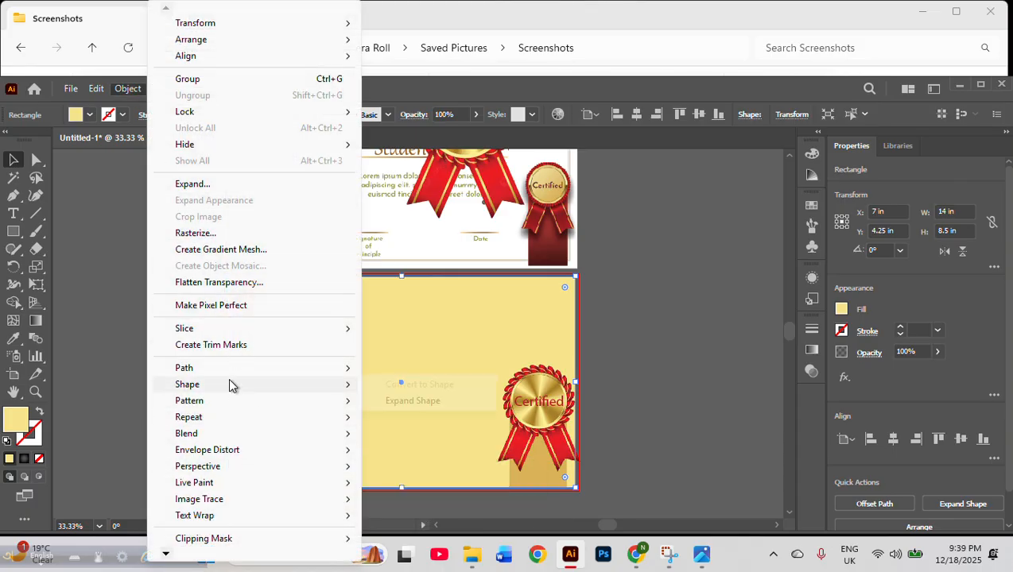
mouse_move(233, 372)
click(410, 423)
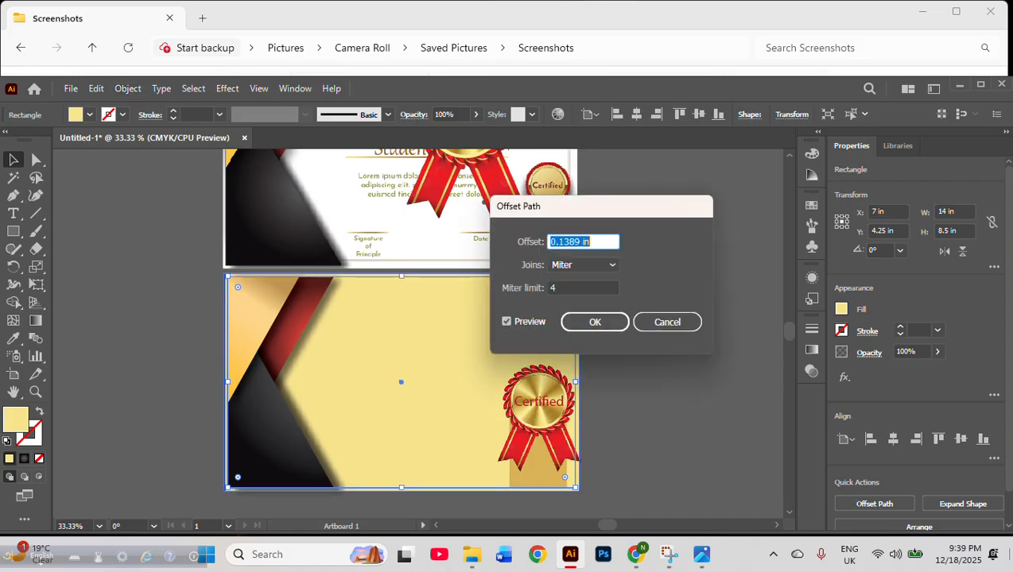
key(Down)
key(Down)
key(Down)
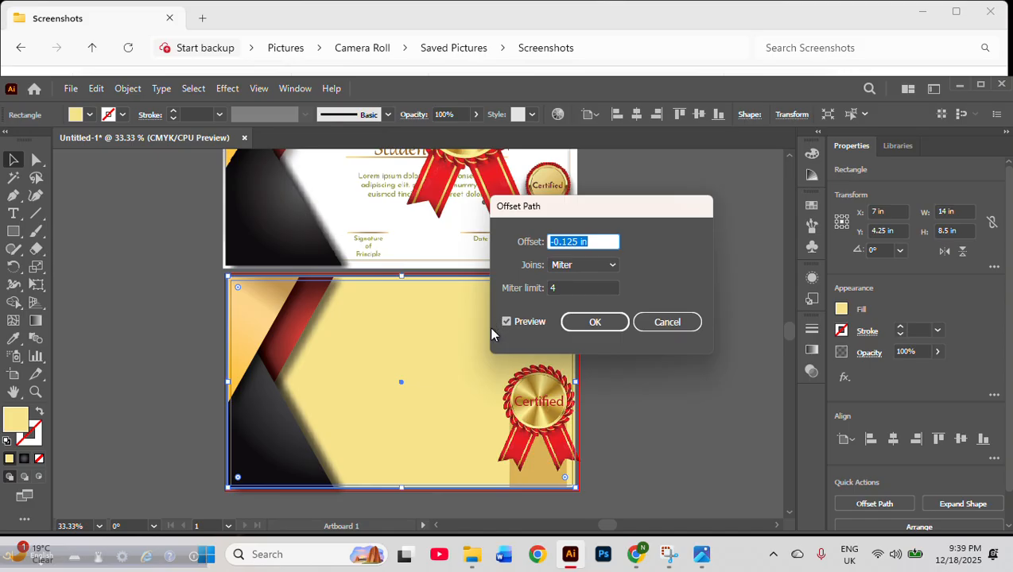
key(Down)
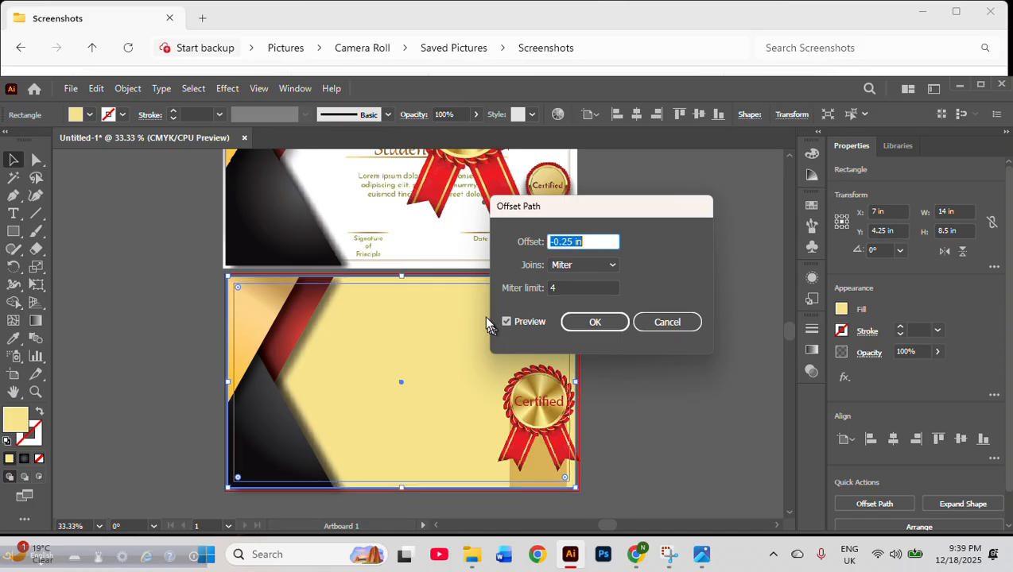
click(596, 326)
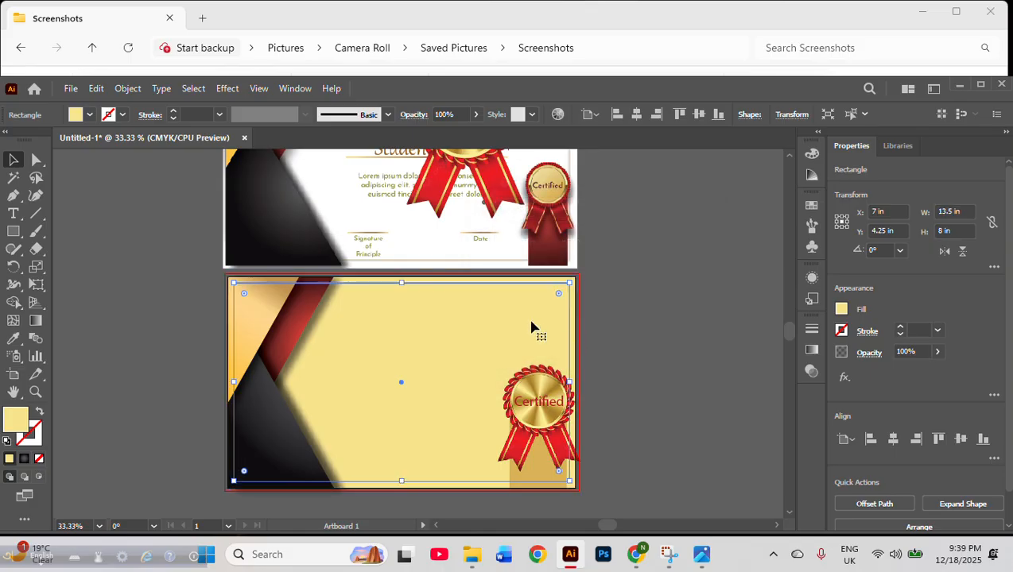
Offset the inset rectangle's path by another -0.125 in to make the inner border, and deselect it
click(128, 89)
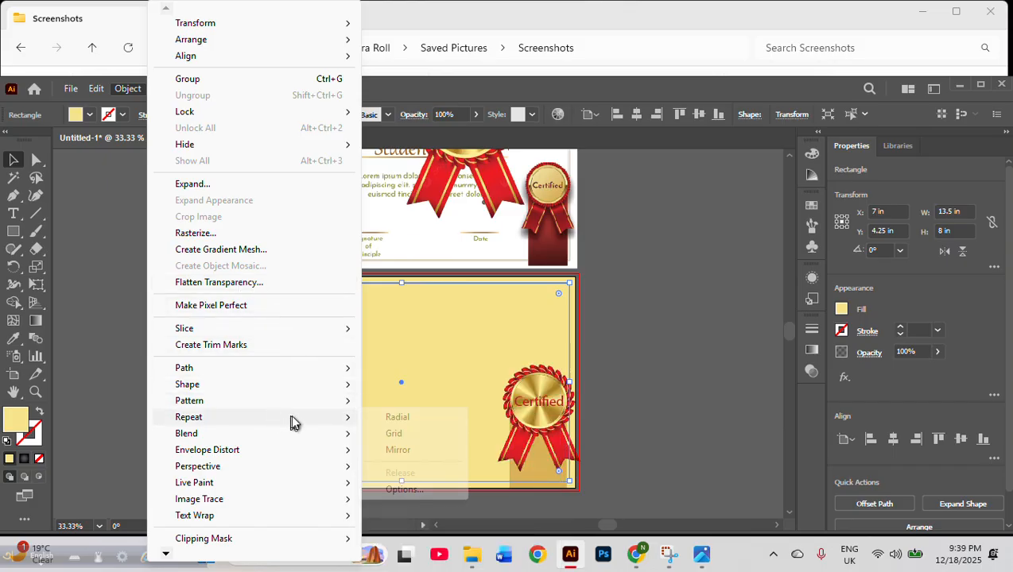
mouse_move(278, 371)
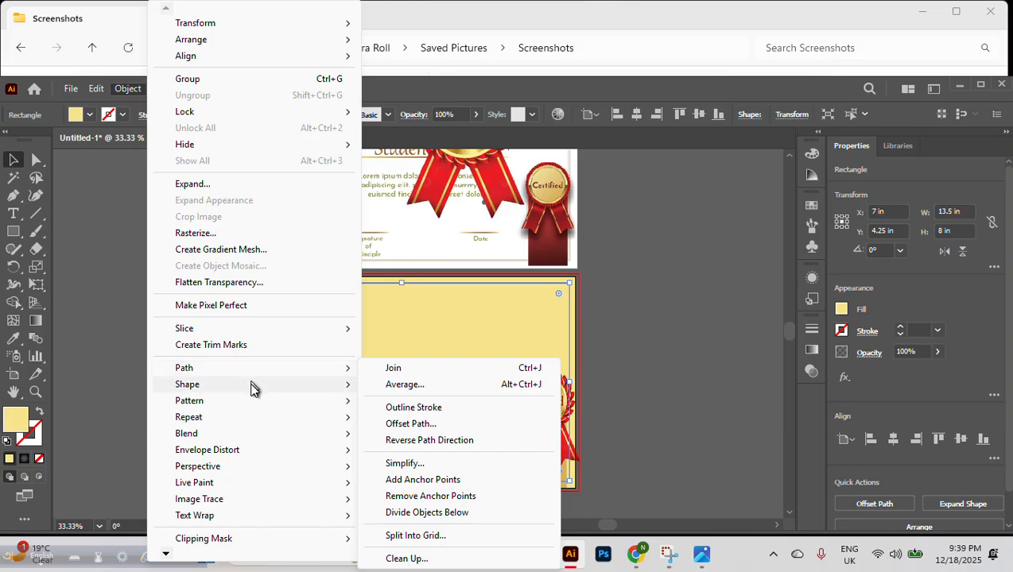
click(466, 427)
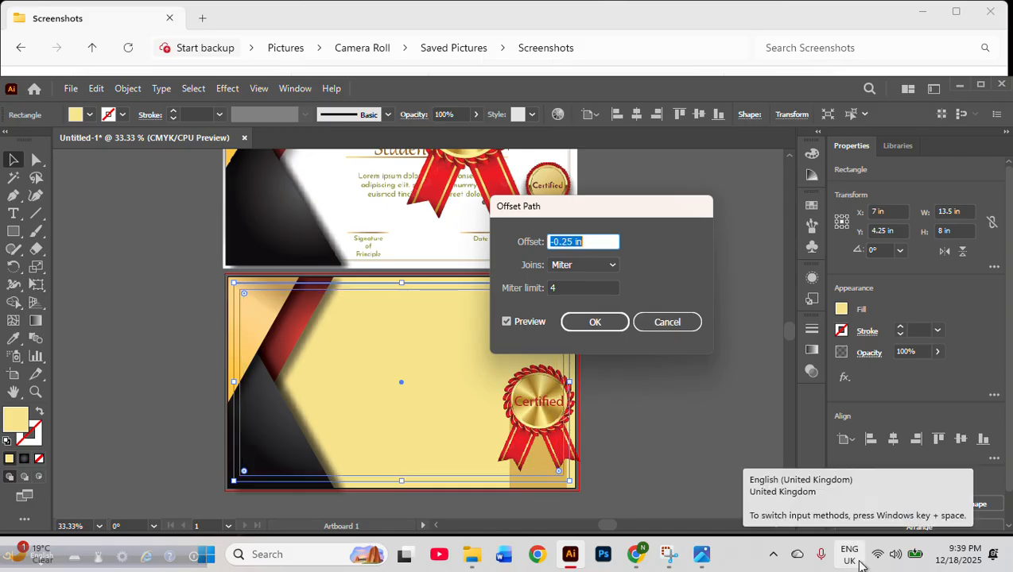
key(Up)
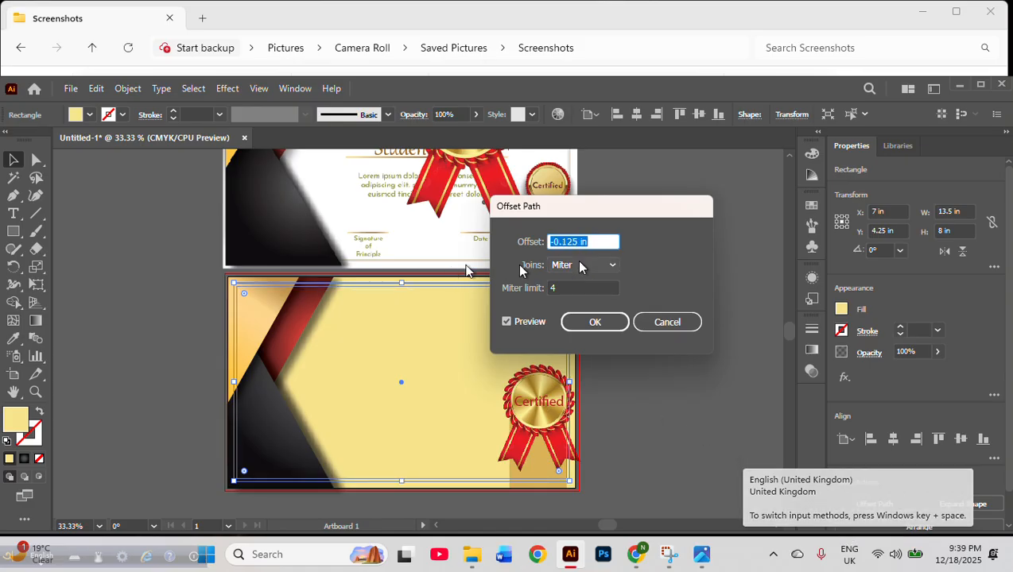
click(584, 322)
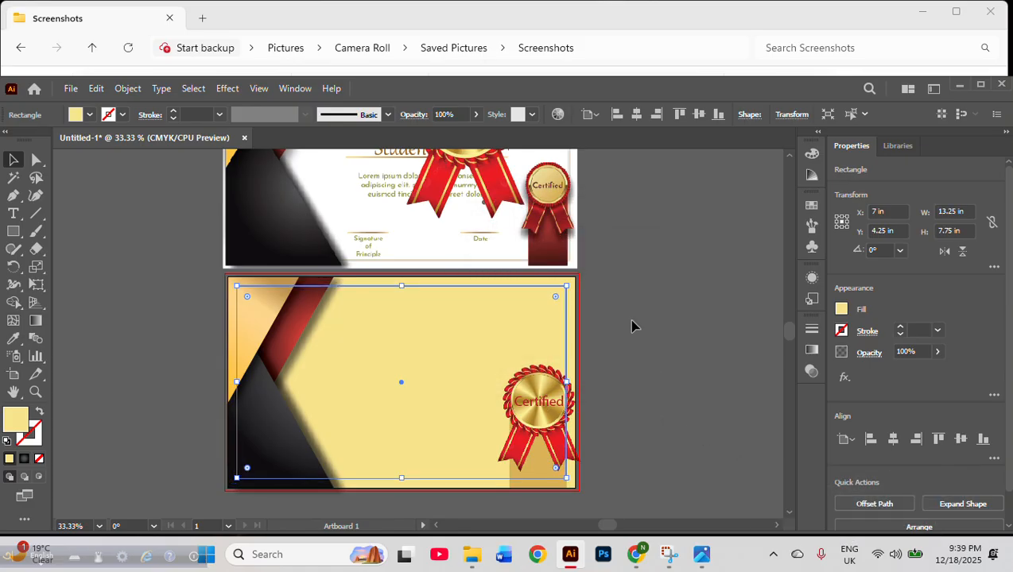
click(633, 323)
Give the innermost border rectangle a 1 pt dark red stroke and no fill
scroll(458, 375, up, 2)
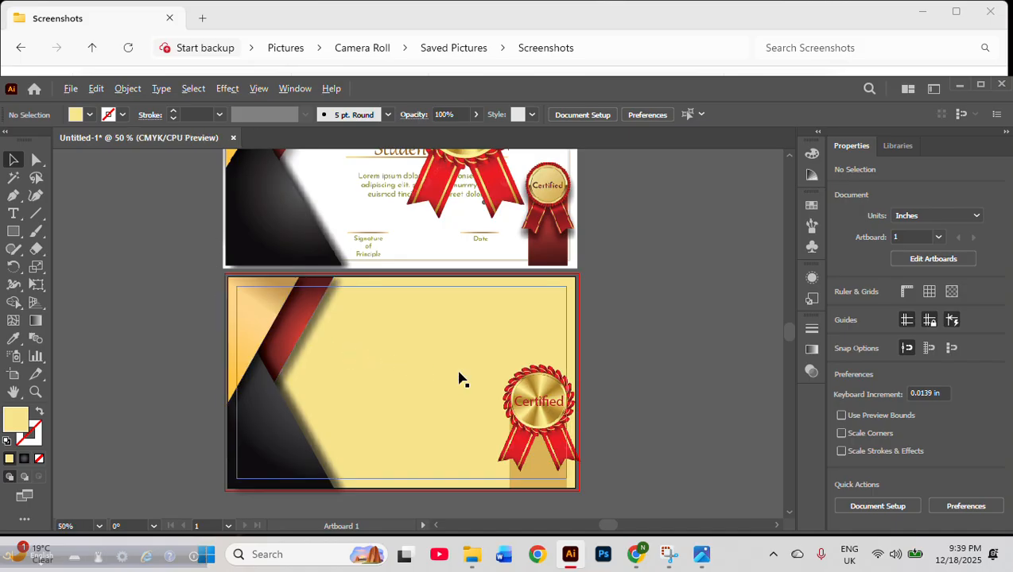
scroll(402, 240, up, 1)
click(390, 313)
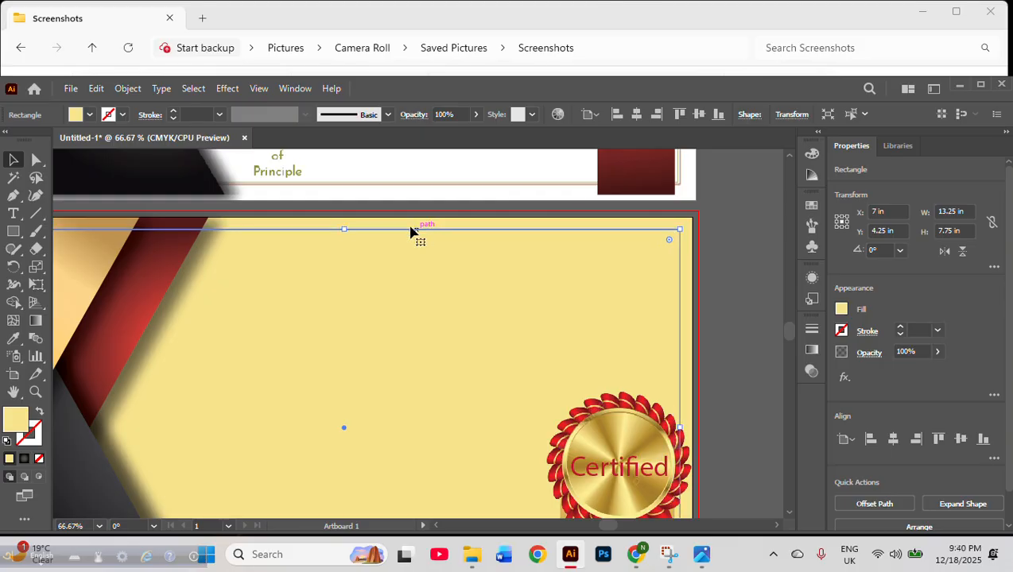
scroll(399, 301, up, 1)
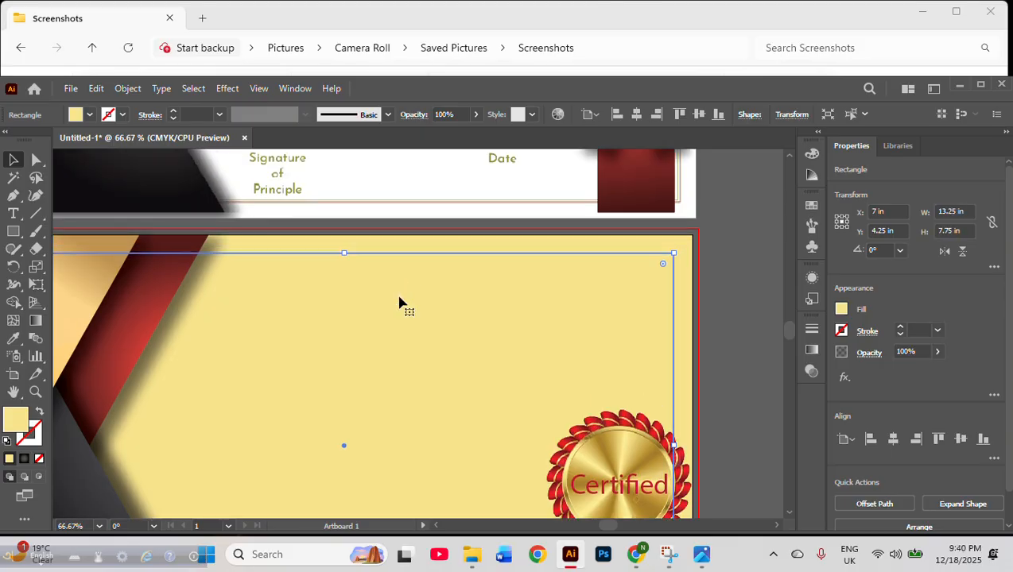
scroll(400, 304, up, 1)
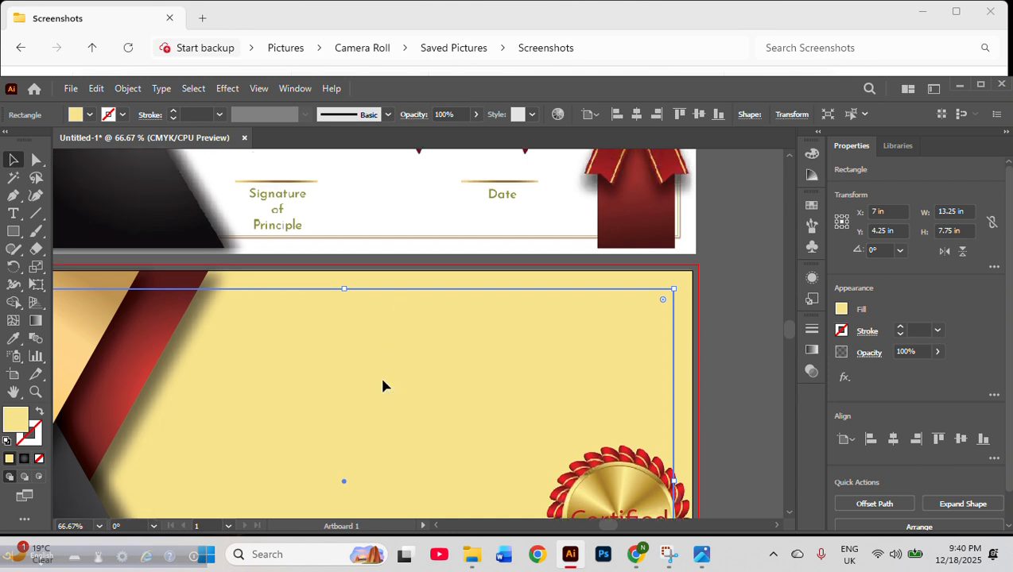
click(121, 116)
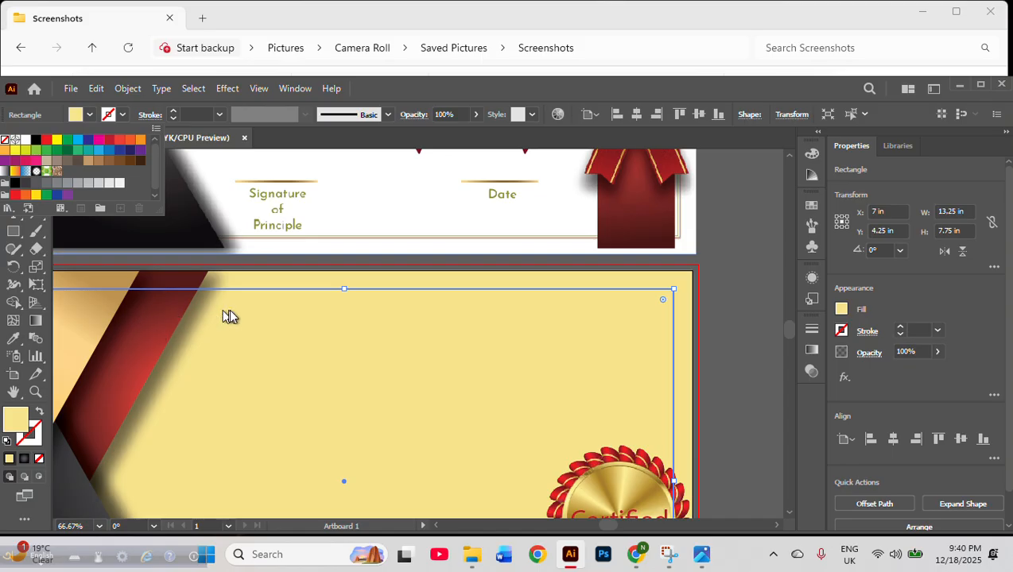
click(109, 141)
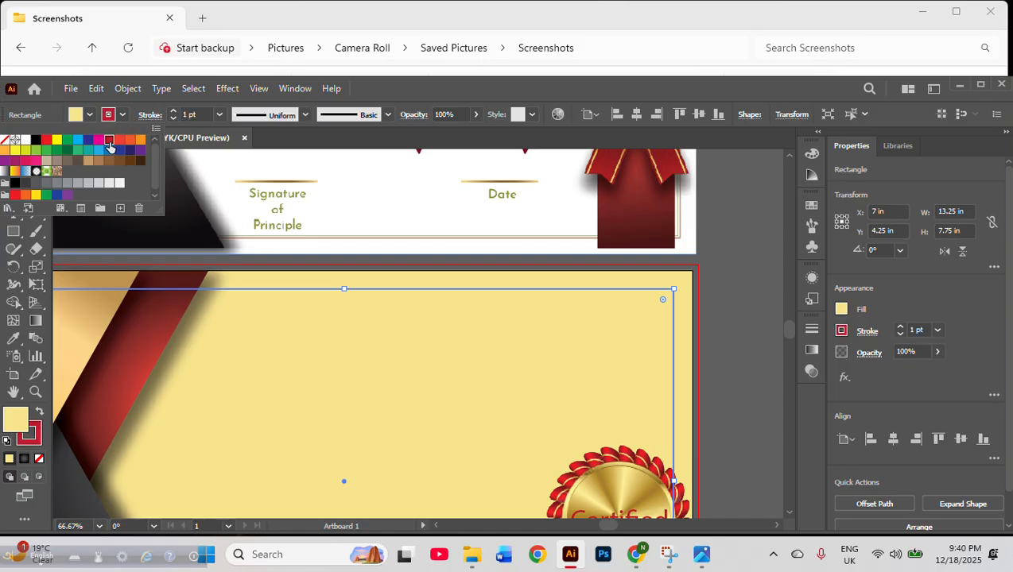
click(293, 353)
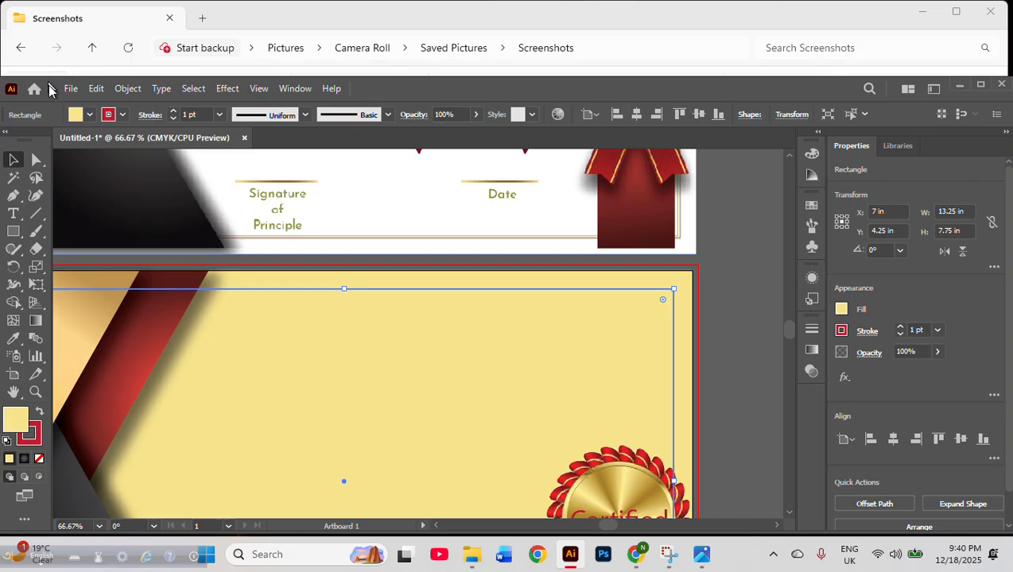
click(87, 117)
click(13, 140)
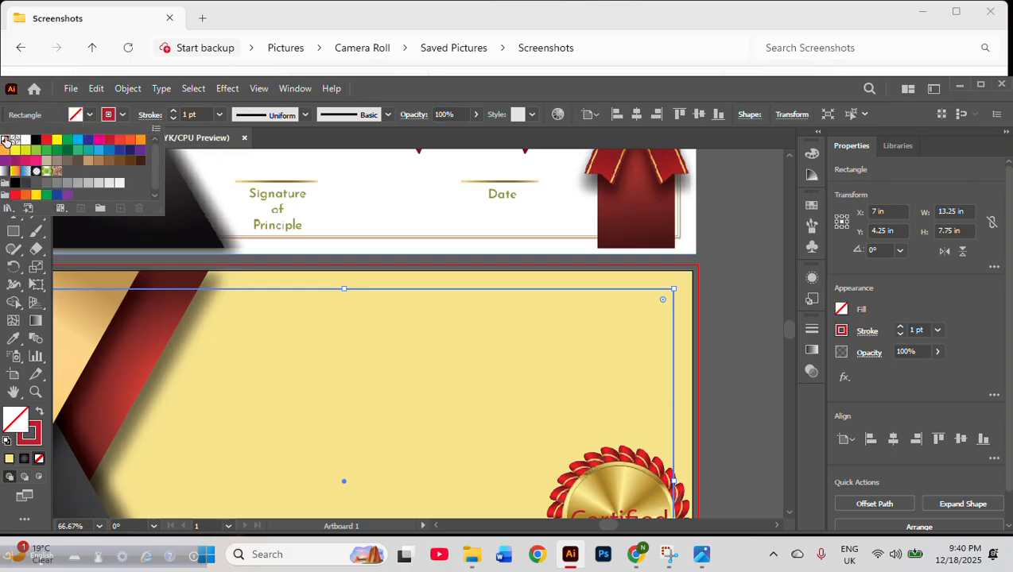
click(215, 340)
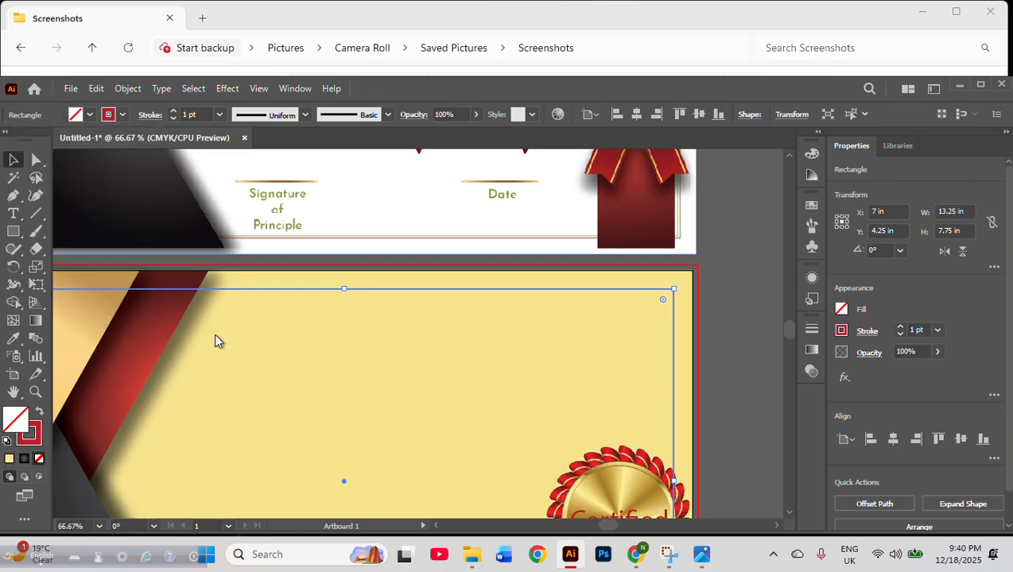
click(718, 351)
Give the outer 13.5 × 8 in border rectangle a 1 pt green stroke and no fill
click(585, 308)
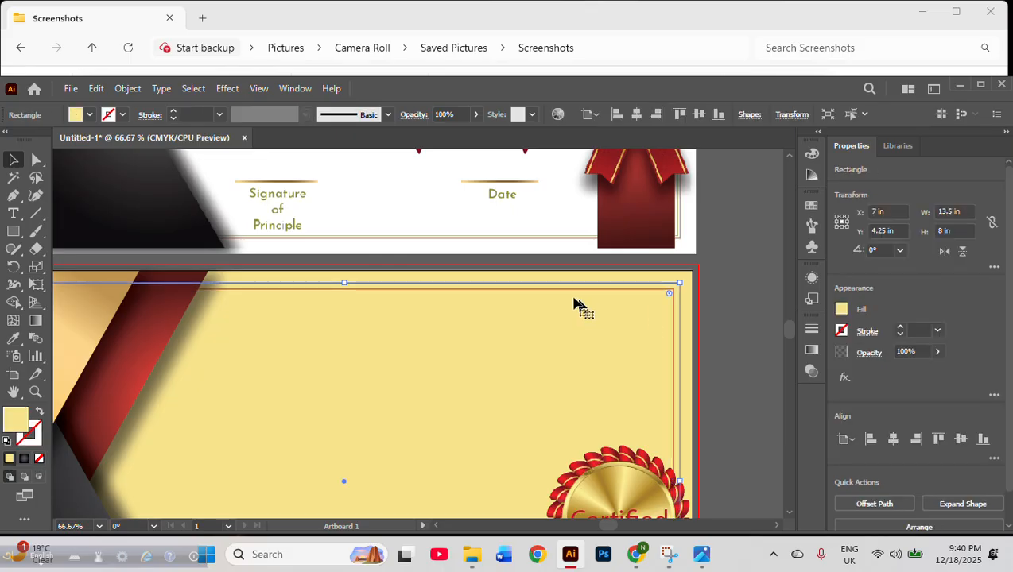
click(119, 116)
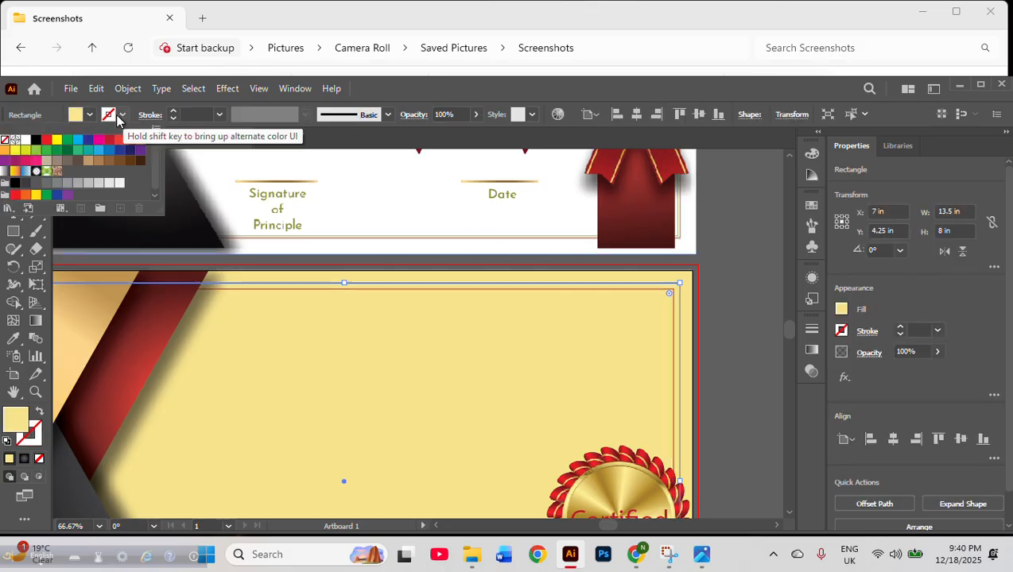
click(47, 151)
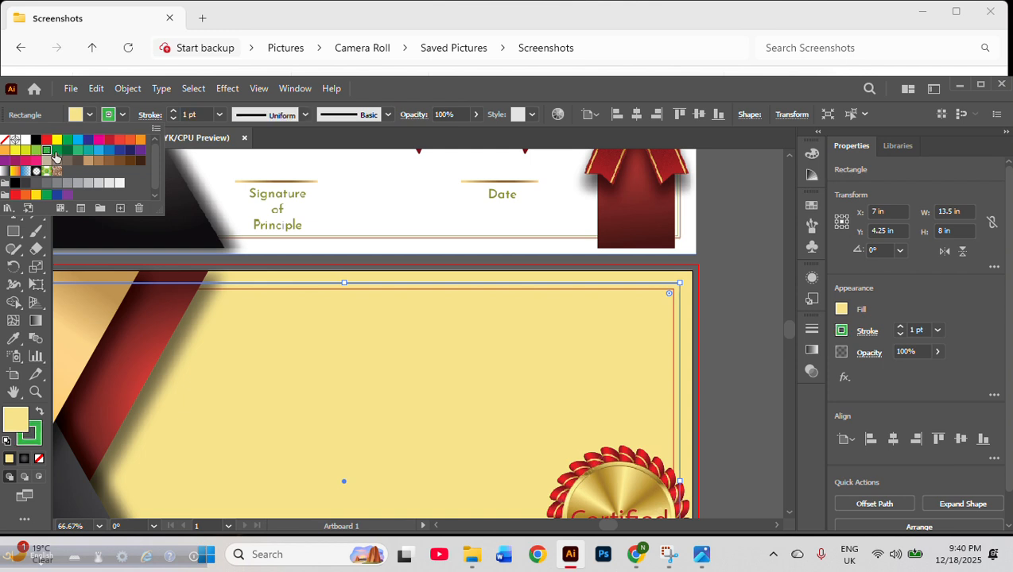
click(93, 111)
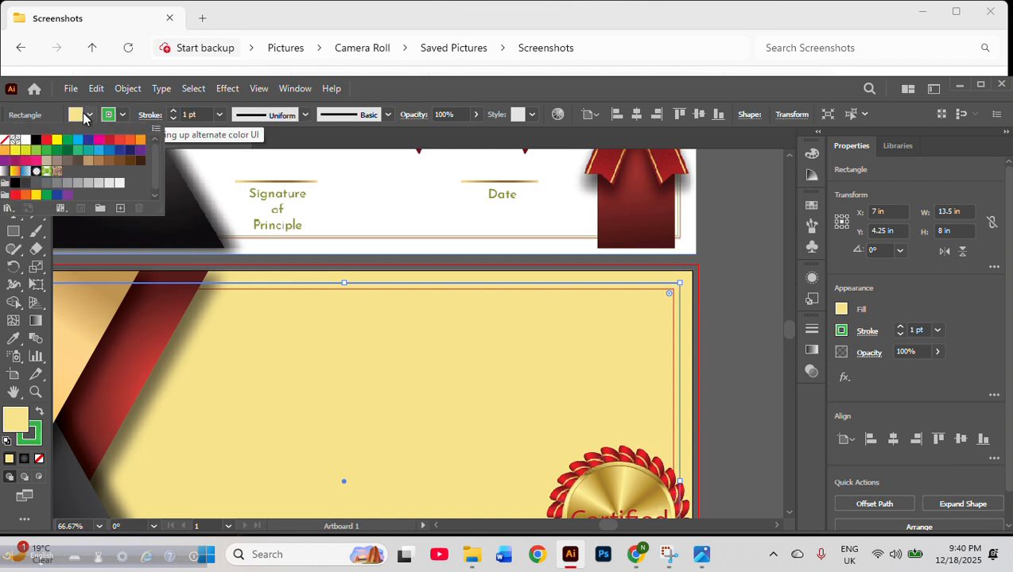
click(5, 141)
click(727, 371)
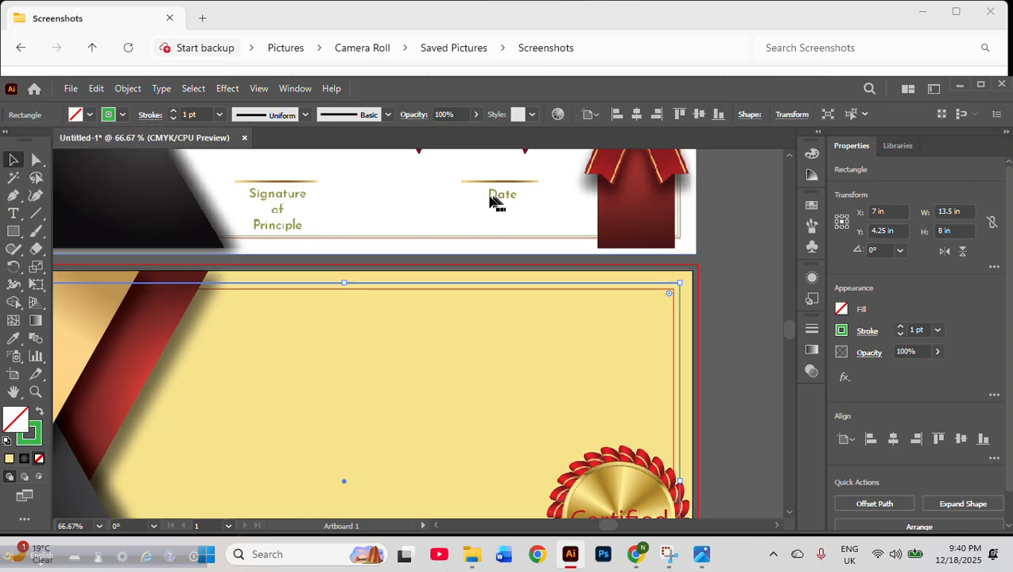
click(727, 398)
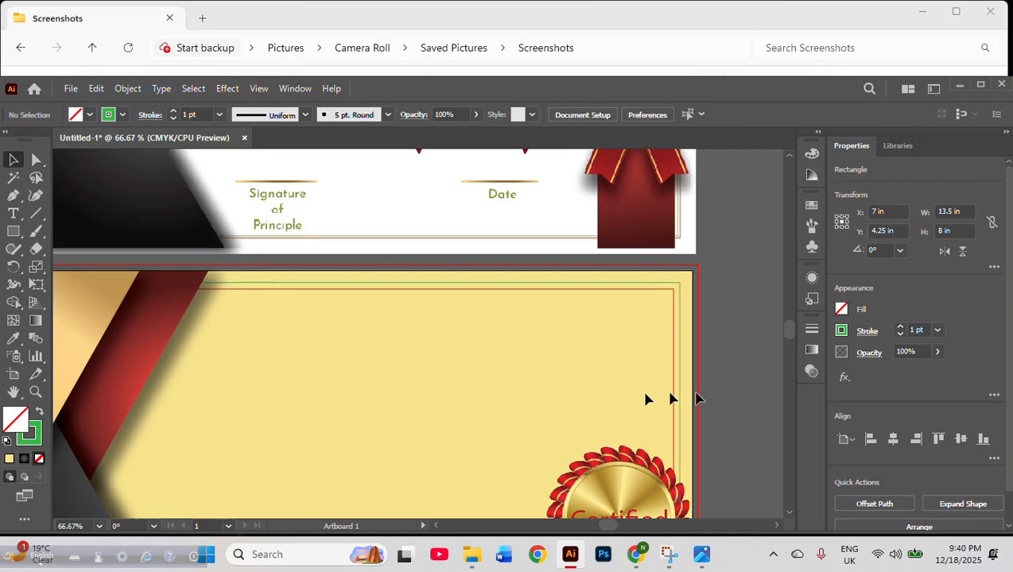
Fill the artboard-sized background rectangle with white and compare the certificate with the sample
click(453, 420)
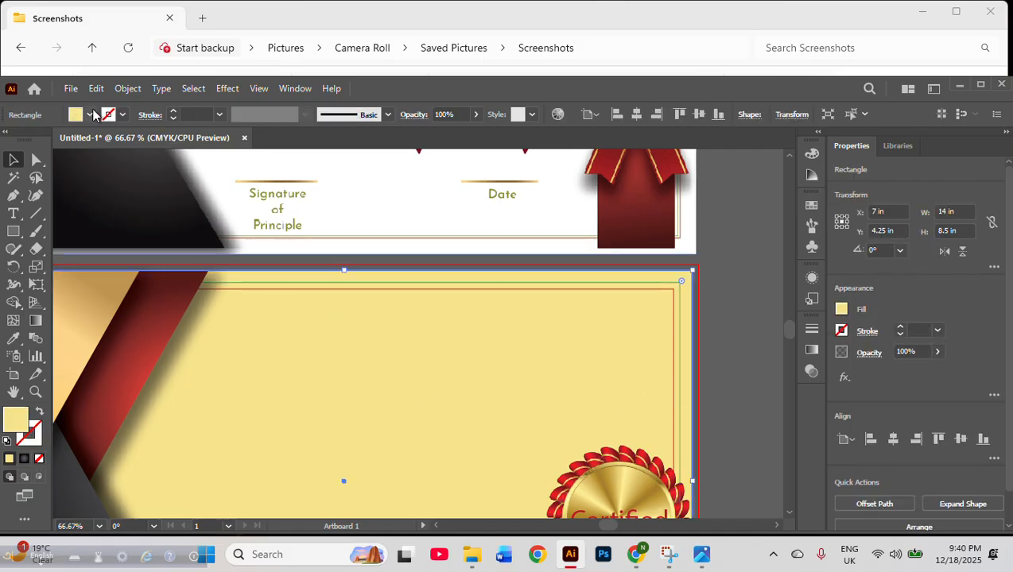
click(89, 114)
click(25, 139)
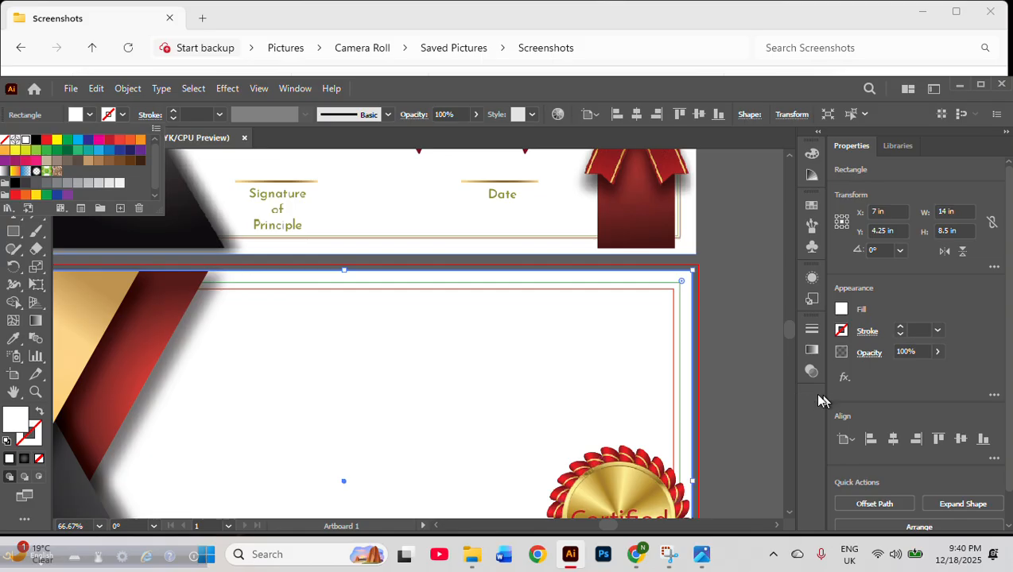
click(668, 312)
scroll(407, 314, down, 2)
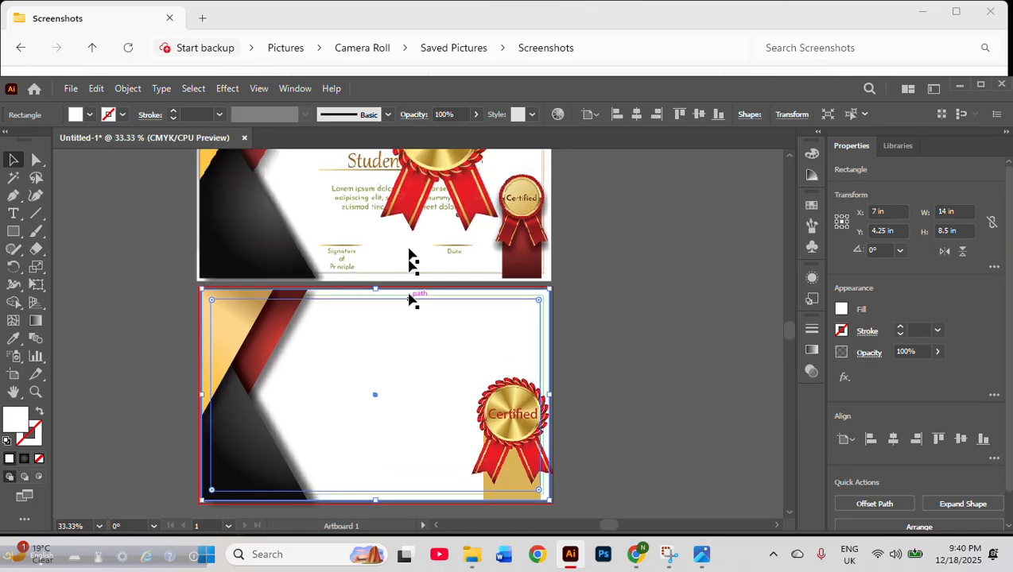
scroll(407, 246, up, 2)
scroll(407, 243, down, 1)
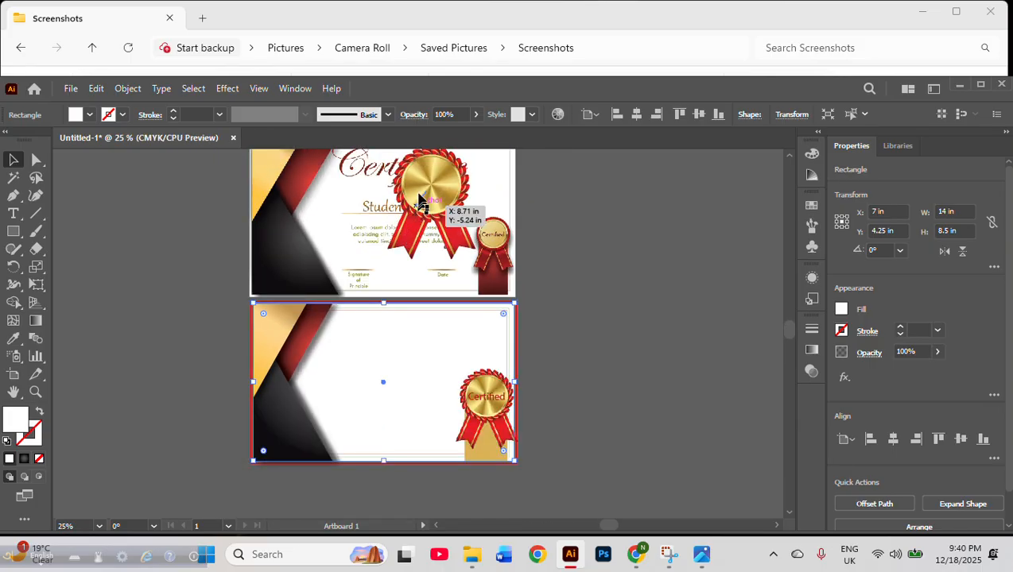
Move the sample certificate image off the badge and clear of the artboard, into the empty area beside it
scroll(422, 210, up, 1)
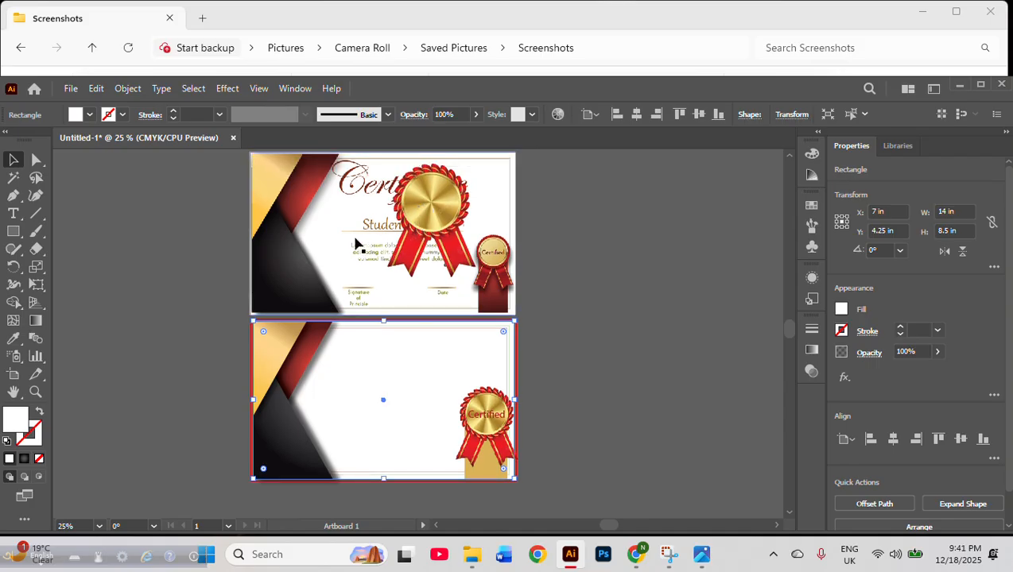
drag(334, 247, 611, 329)
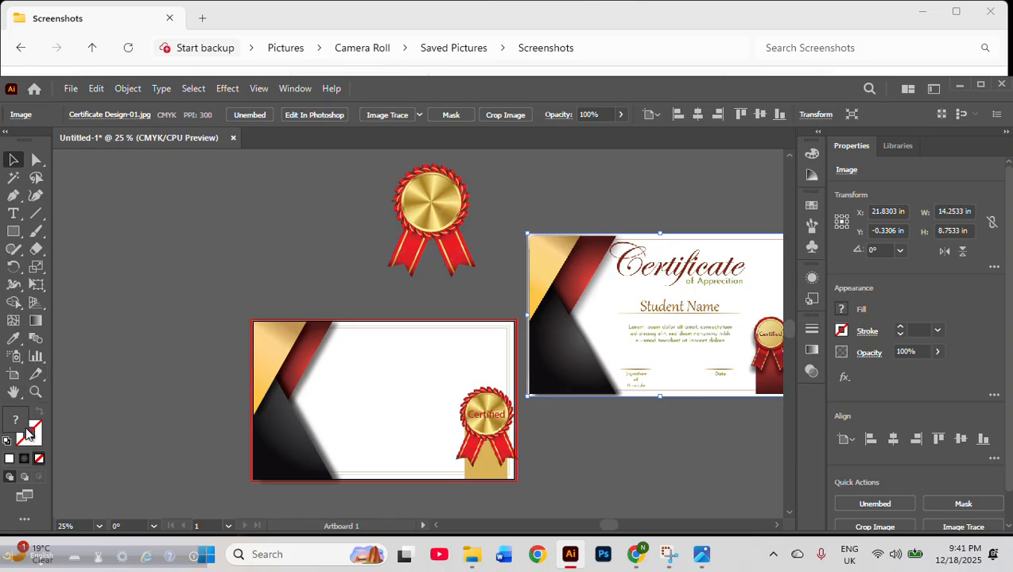
Recolour the stroke of the inner 13.25 × 7.75 in border rectangle purple
scroll(355, 382, up, 2)
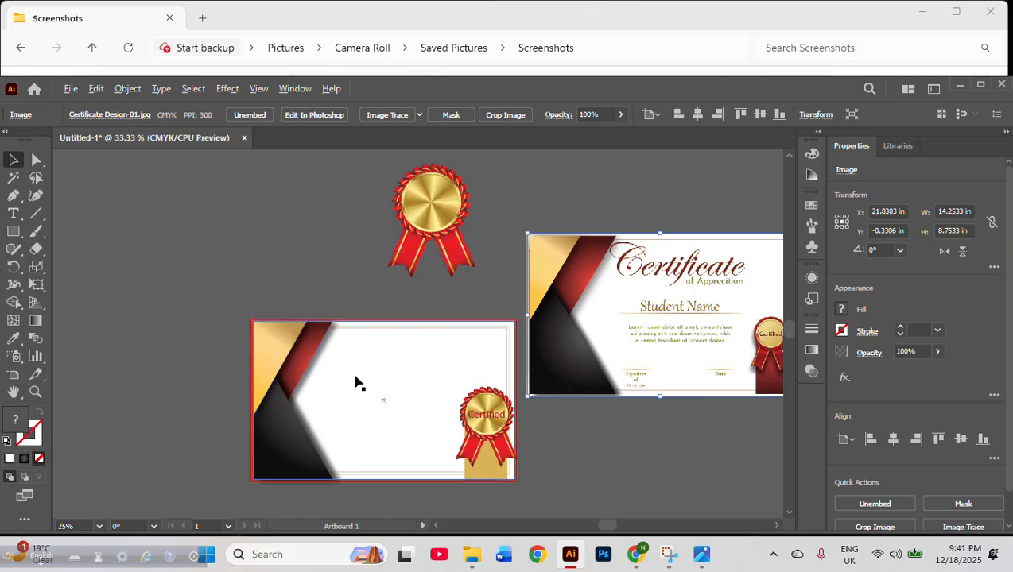
scroll(355, 382, up, 1)
click(454, 201)
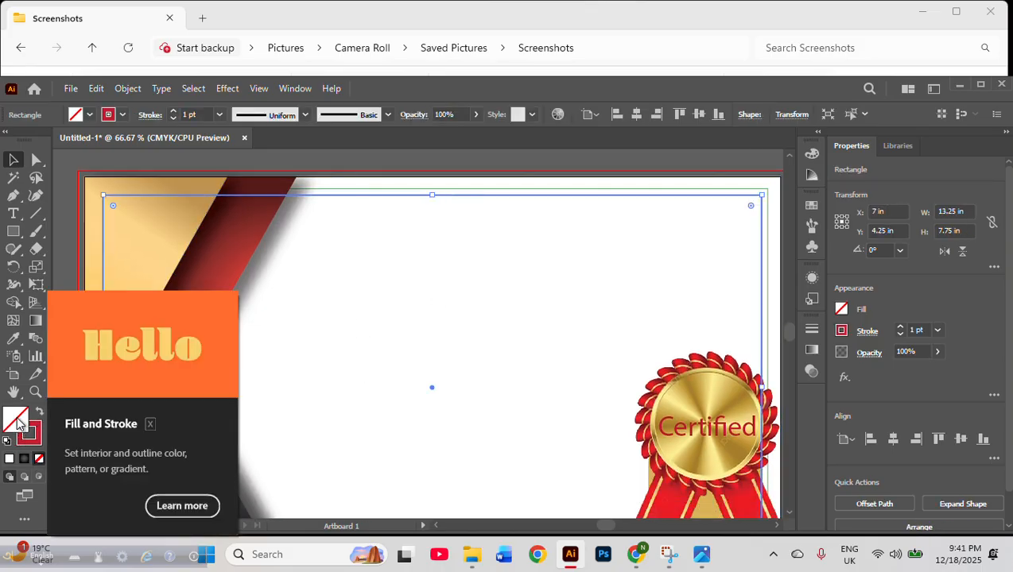
click(32, 437)
click(37, 444)
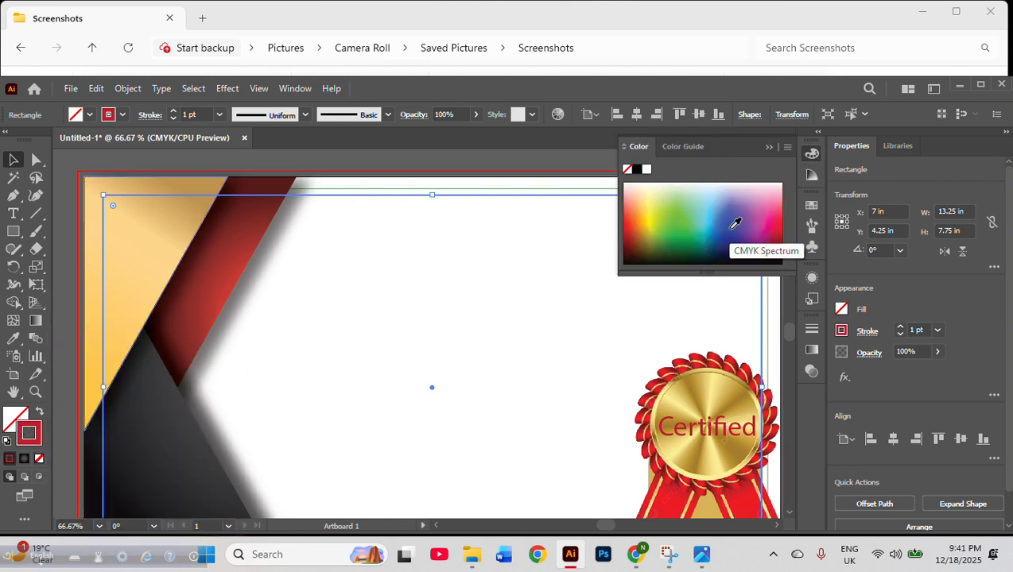
mouse_move(733, 225)
mouse_down()
mouse_move(683, 209)
mouse_move(769, 199)
mouse_up()
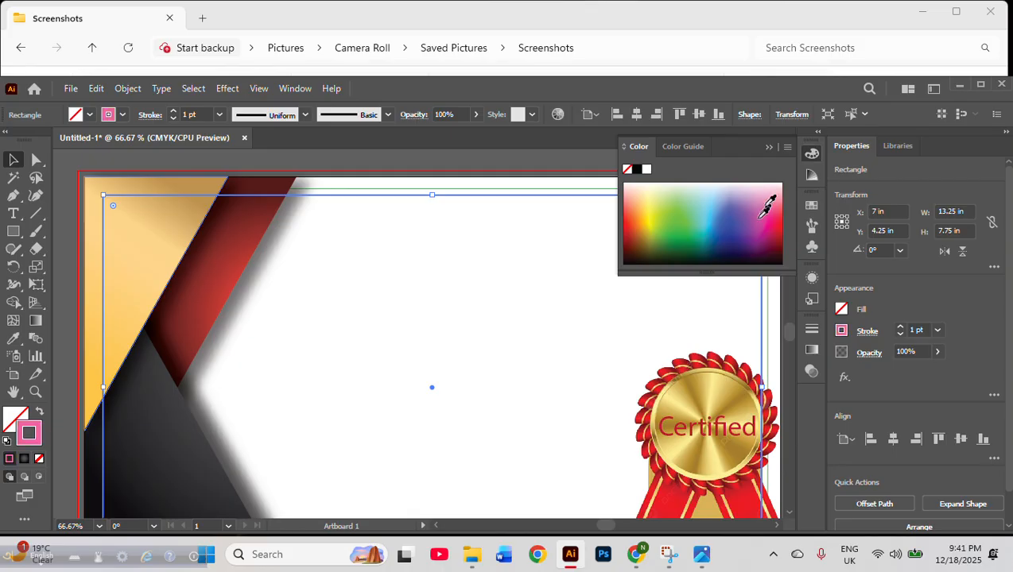
Try to sample a corner shape's colour for the inner border with the Eyedropper, and undo it
click(12, 341)
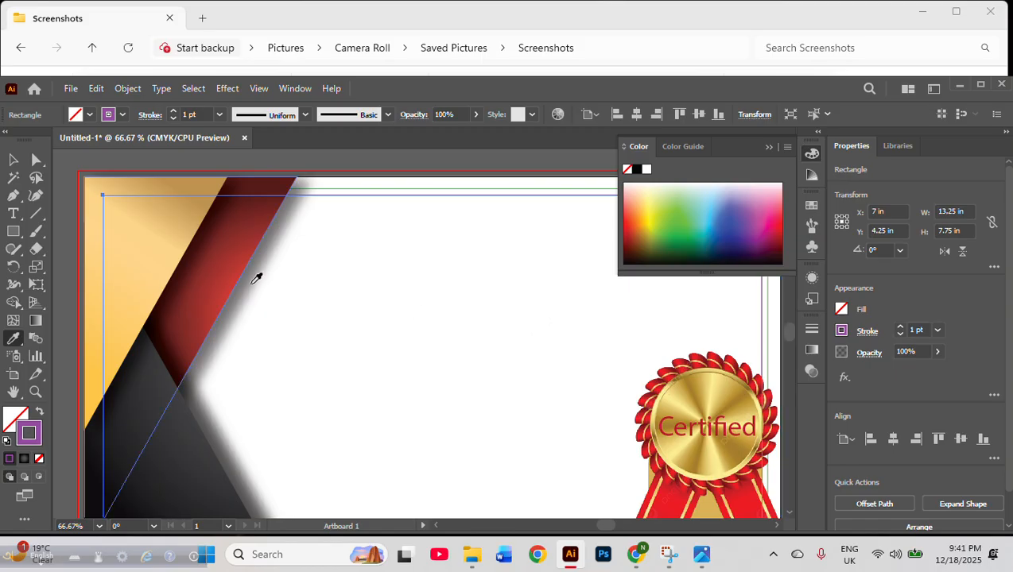
scroll(244, 239, up, 1)
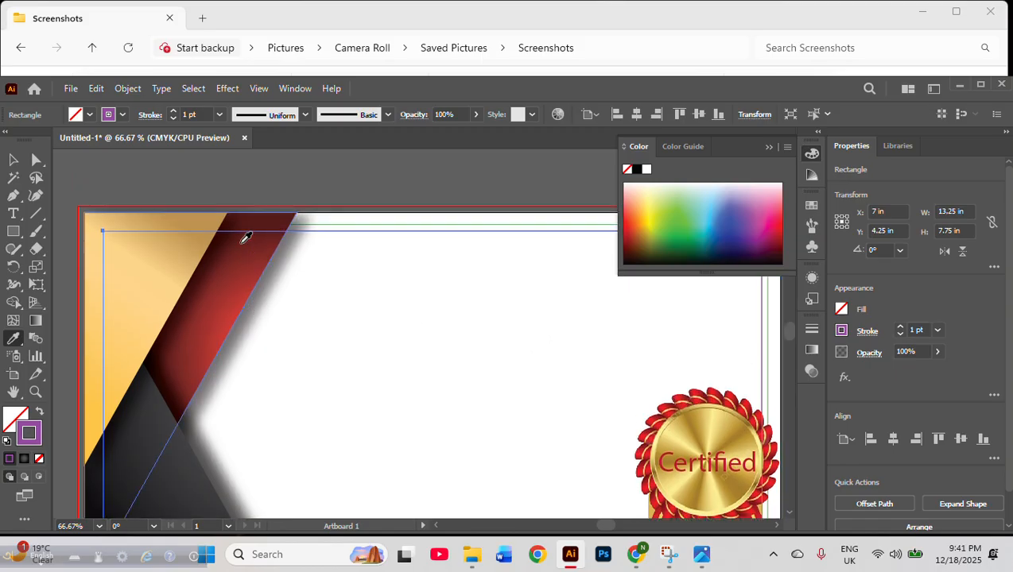
click(231, 261)
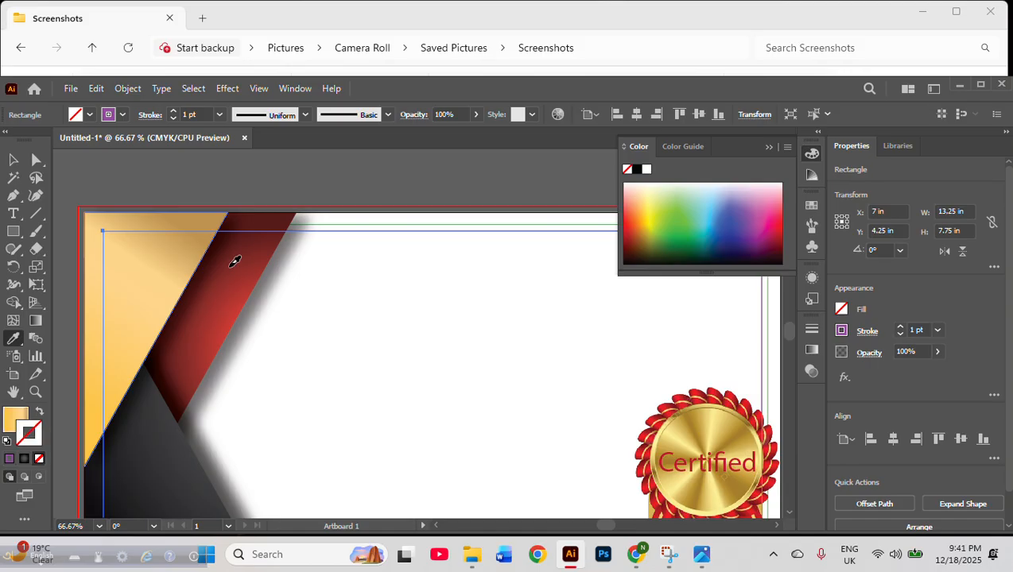
key(ctrl+z)
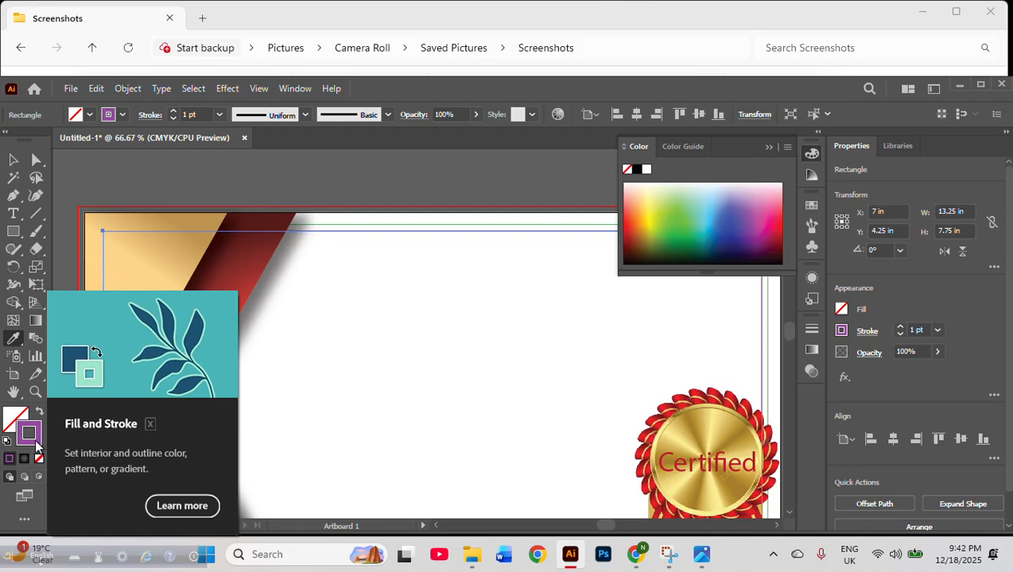
Try several spectrum colours on the inner 13.25 × 7.75 in border rectangle's stroke and settle on dark green
click(688, 229)
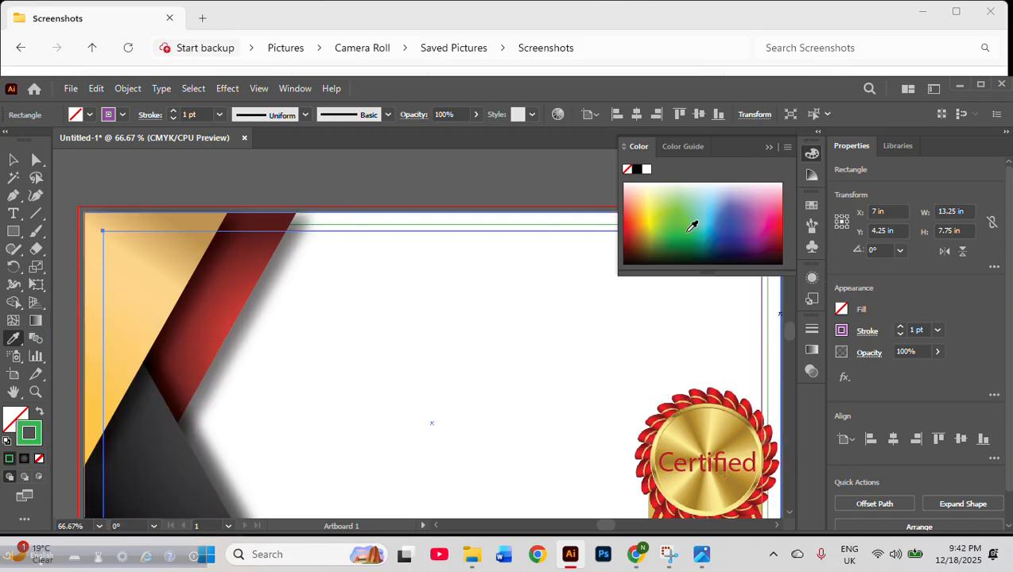
click(746, 231)
click(740, 199)
click(683, 231)
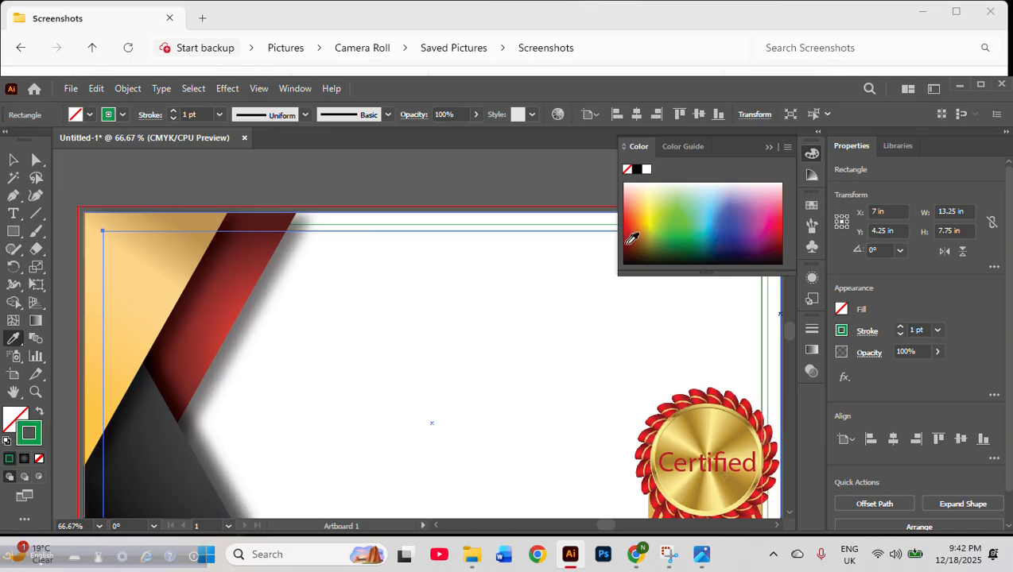
click(655, 236)
click(718, 197)
click(739, 193)
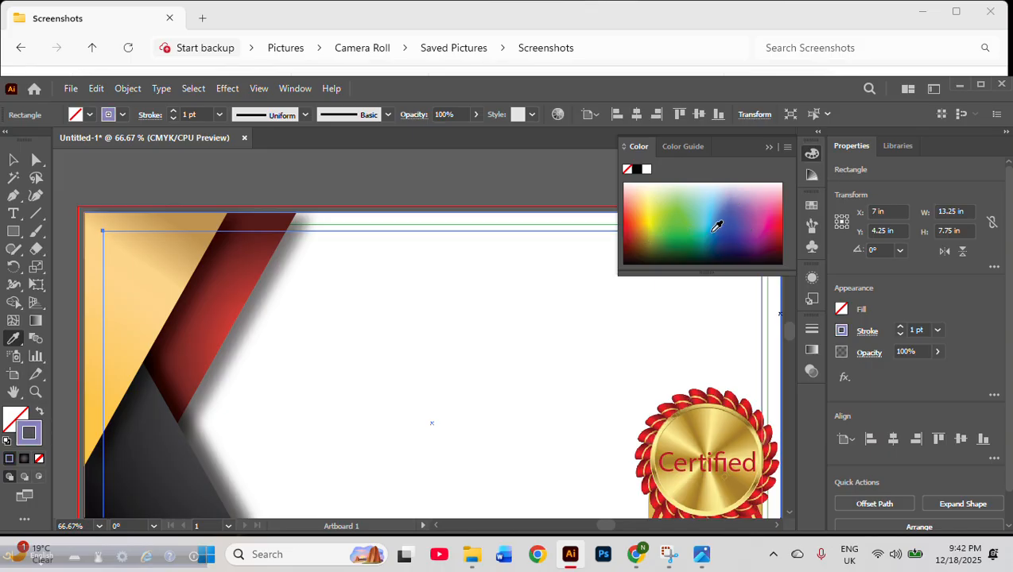
click(734, 246)
click(731, 246)
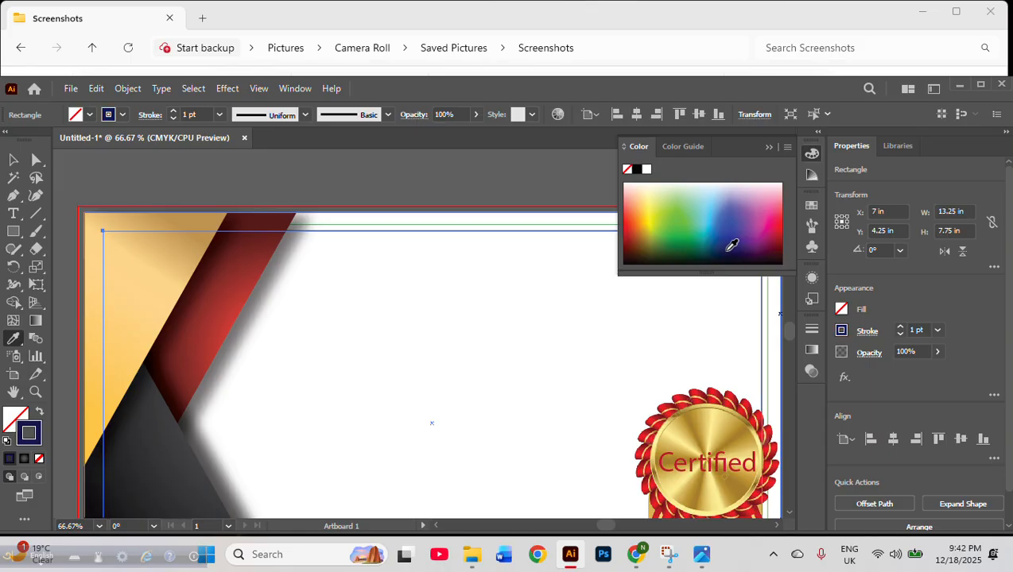
click(688, 222)
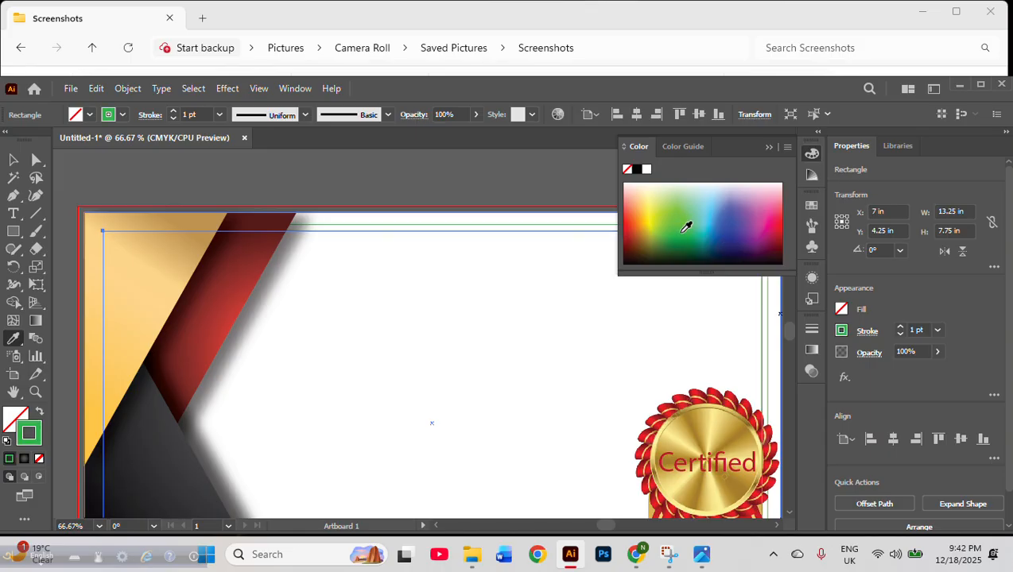
click(682, 240)
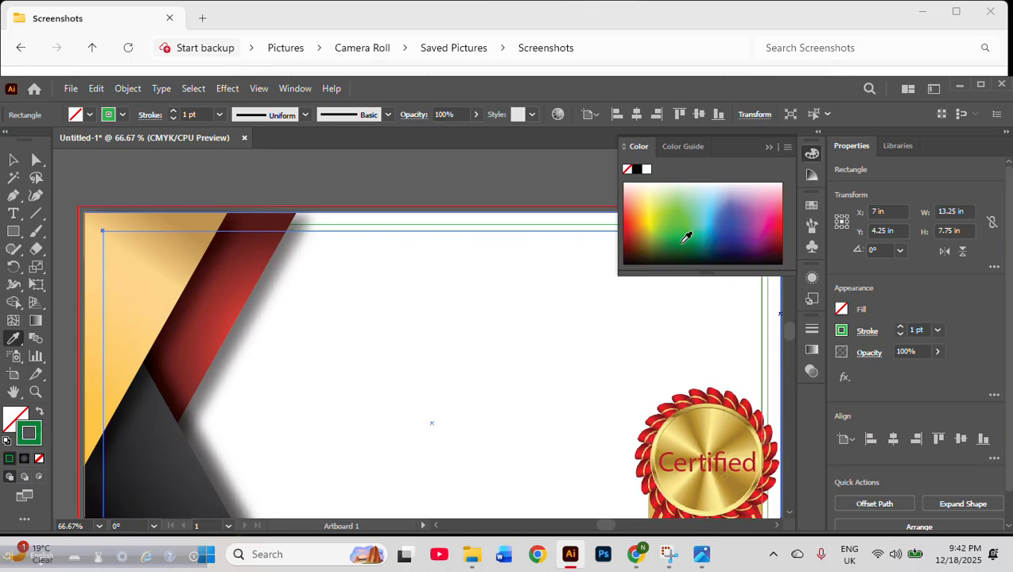
click(769, 150)
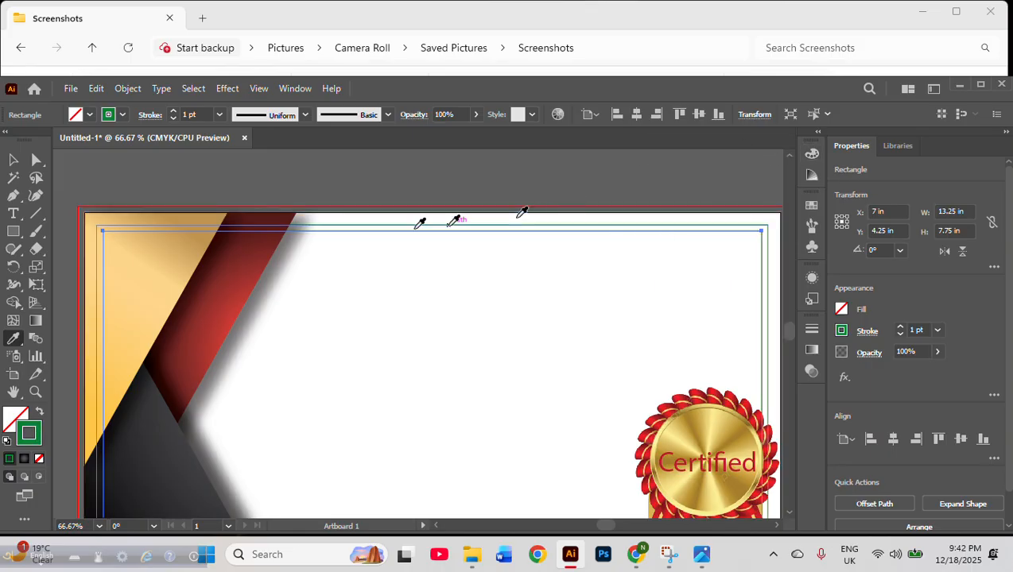
click(16, 416)
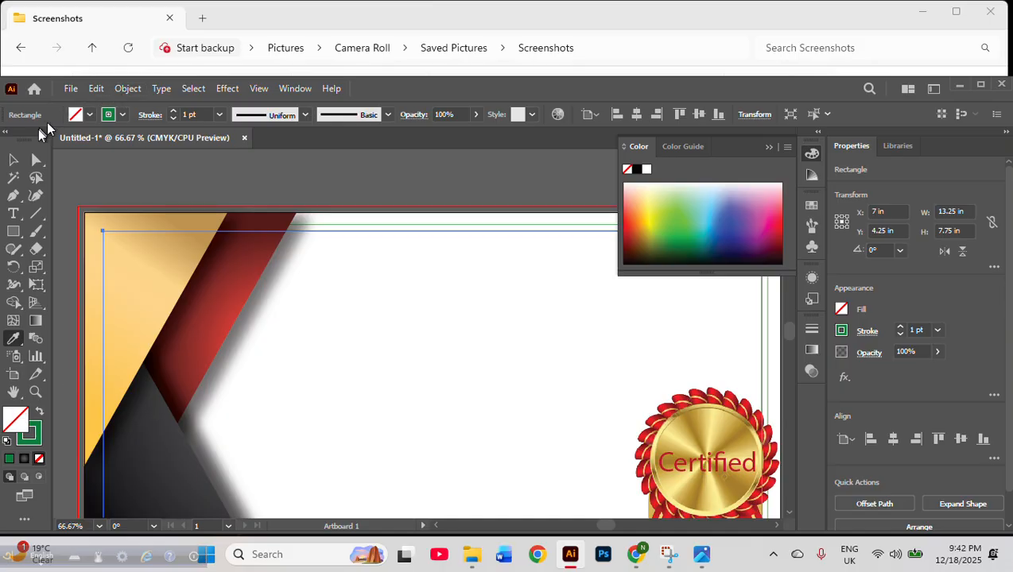
click(769, 148)
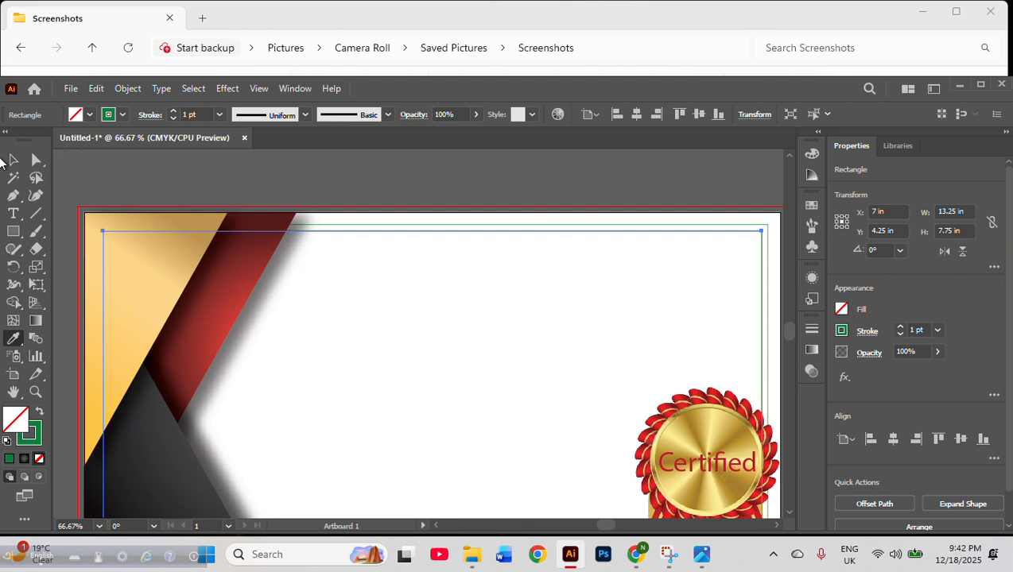
Move the sample certificate image to the left side of the artboard for comparison
click(11, 160)
scroll(517, 321, down, 2)
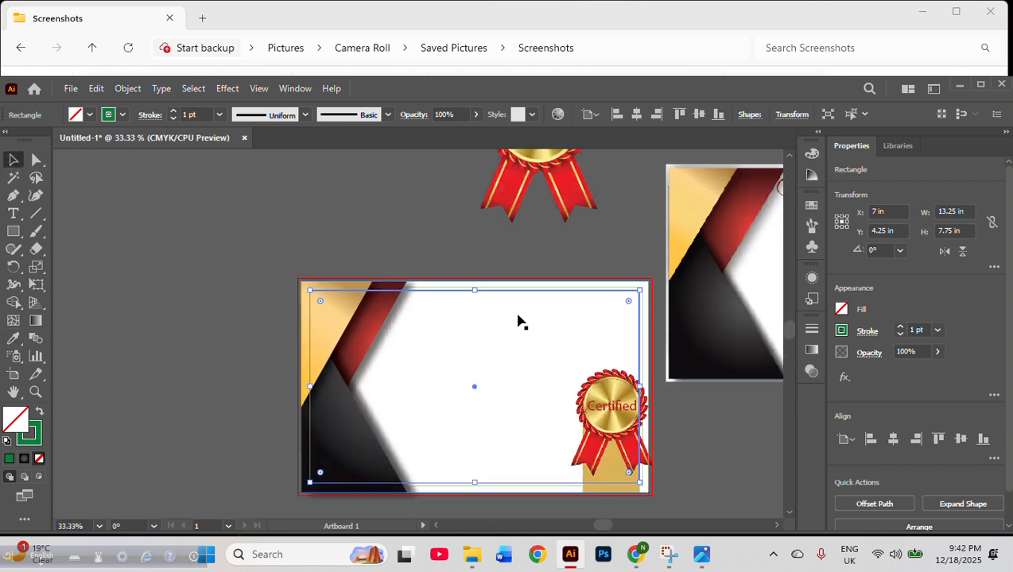
scroll(517, 321, up, 1)
drag(702, 324, 326, 371)
click(326, 372)
drag(396, 272, 158, 257)
mouse_move(193, 288)
mouse_down()
mouse_move(141, 282)
mouse_move(197, 274)
mouse_up()
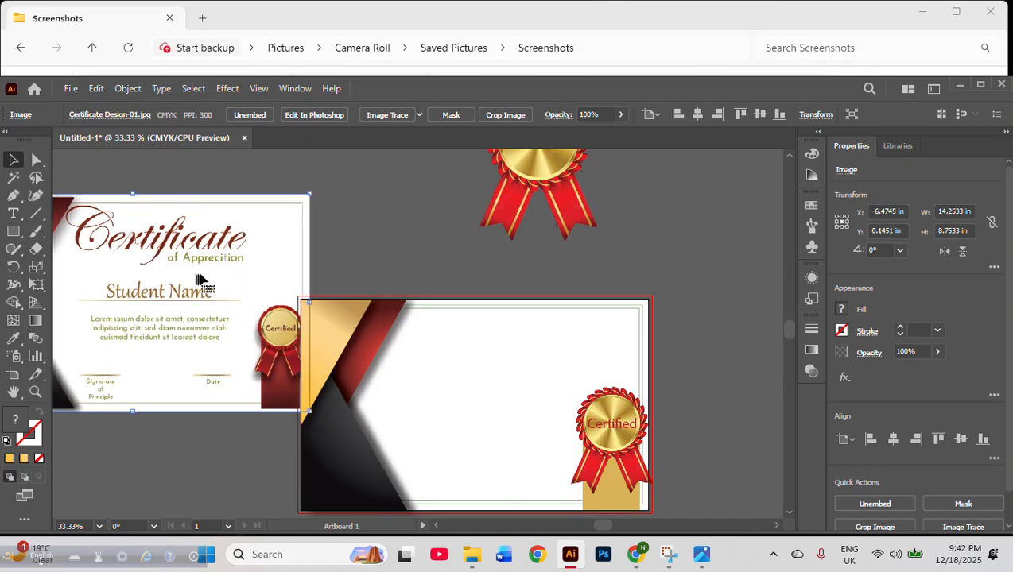
Apply a linear gradient fill to the gold rectangle below the medal badge and reduce it to two colour stops
scroll(238, 310, down, 1)
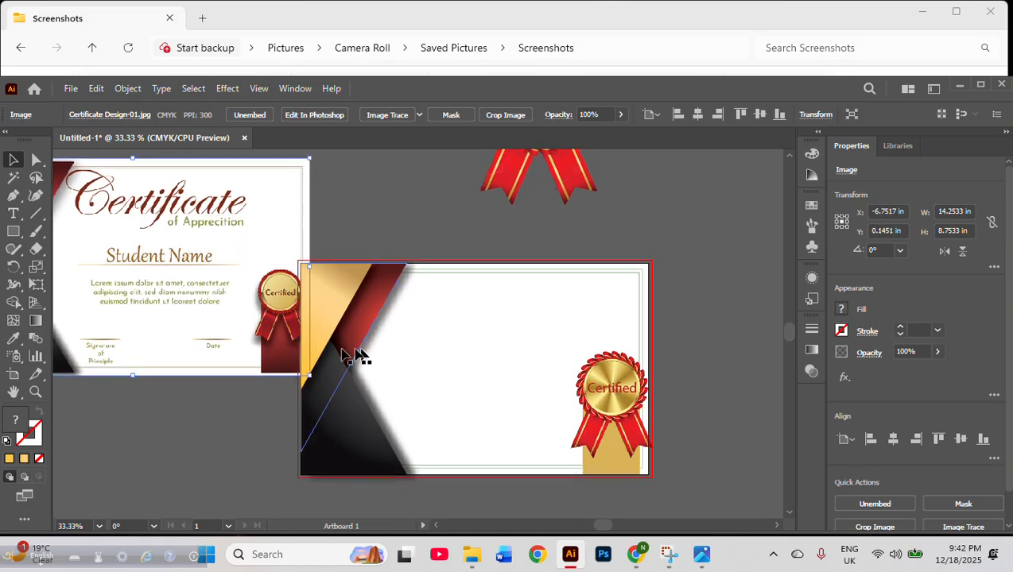
click(607, 469)
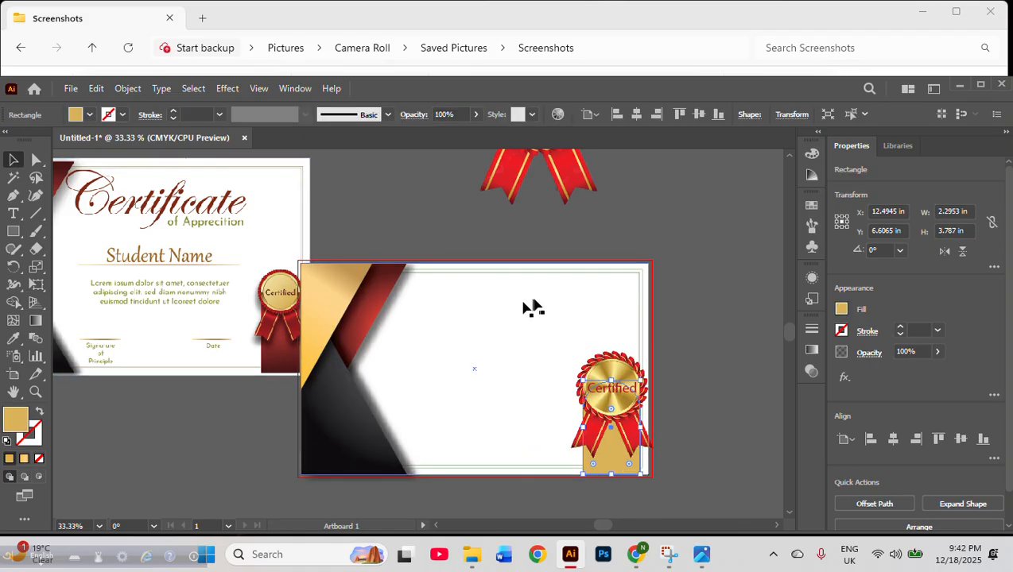
click(811, 350)
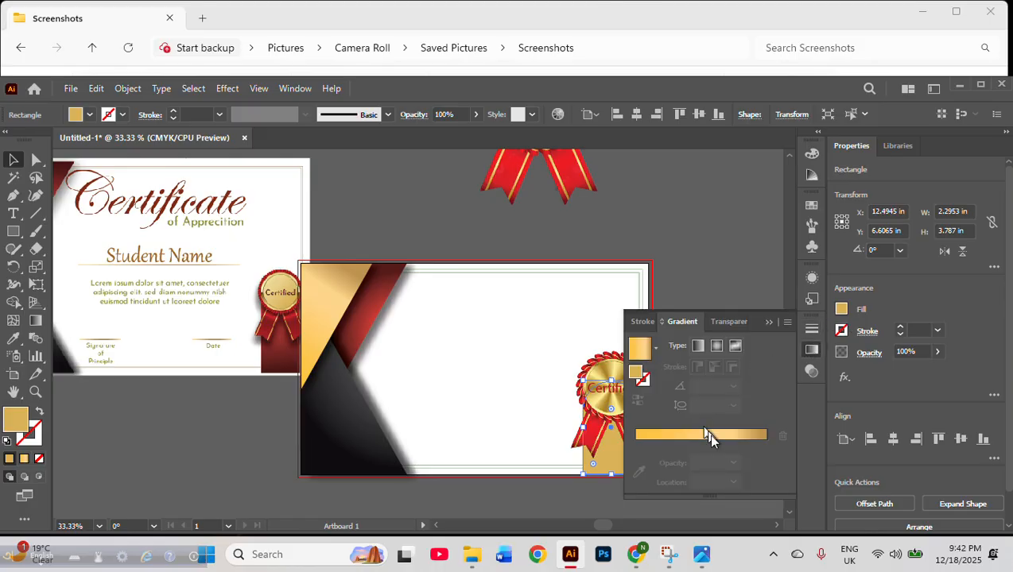
click(713, 436)
click(734, 462)
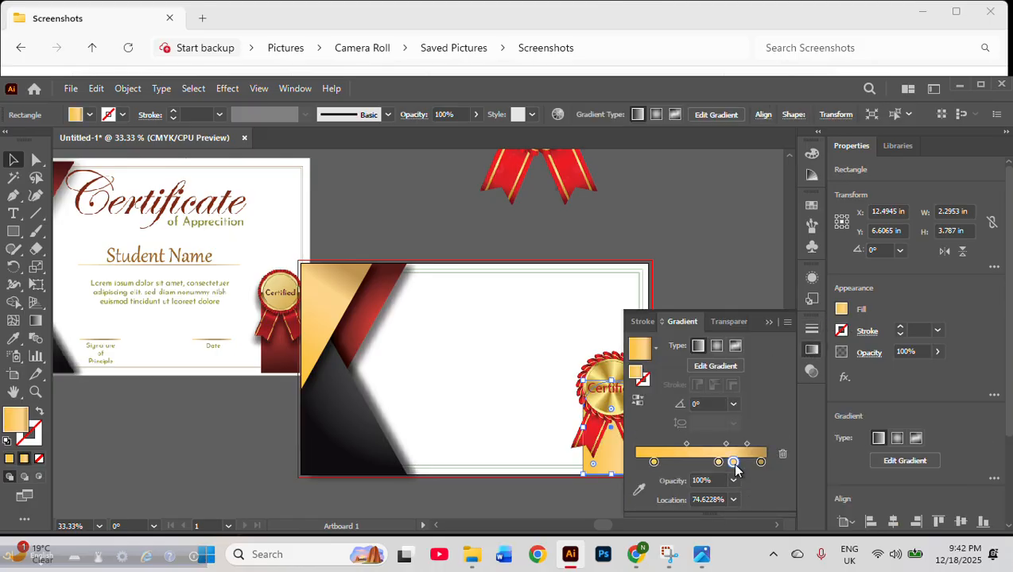
drag(733, 462, 718, 462)
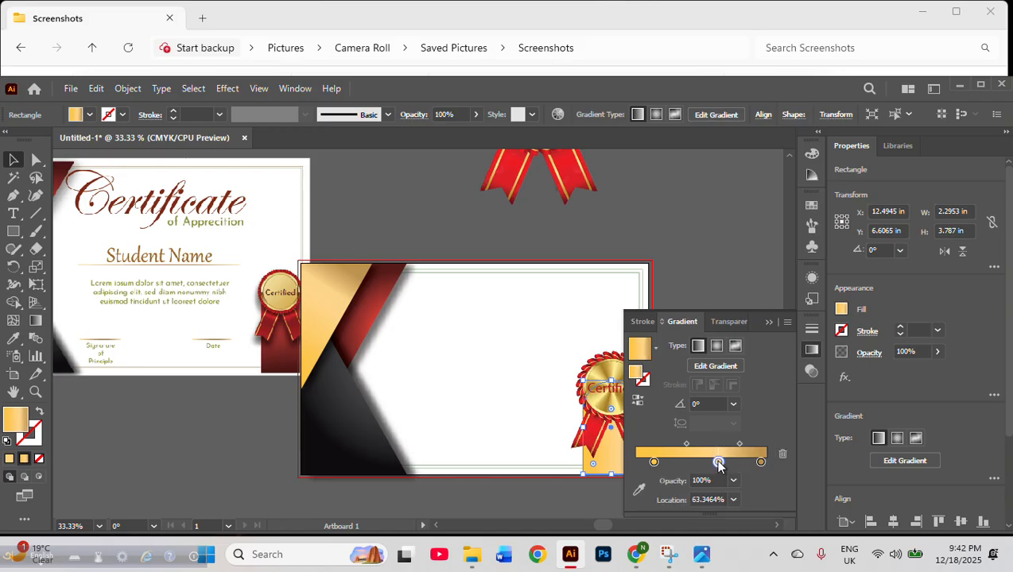
click(781, 456)
Set the gradient's end colour stop to the bright red sampled from the diagonal red band
click(760, 462)
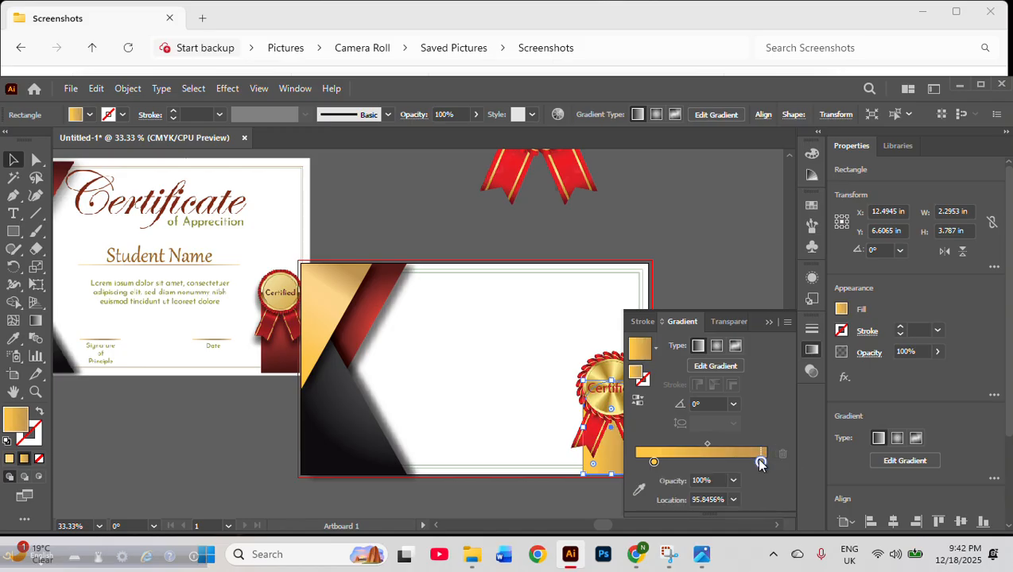
click(644, 491)
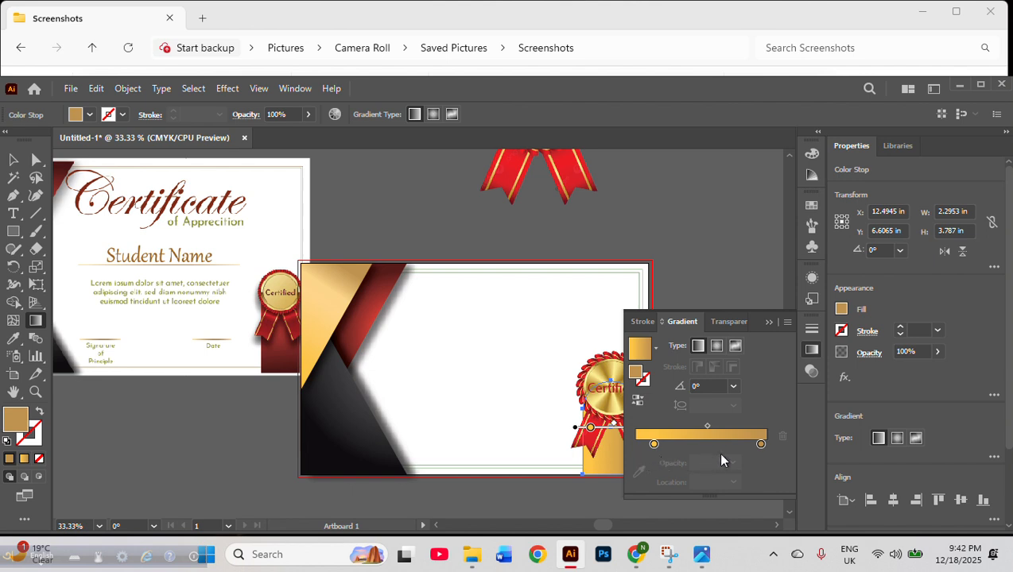
click(757, 443)
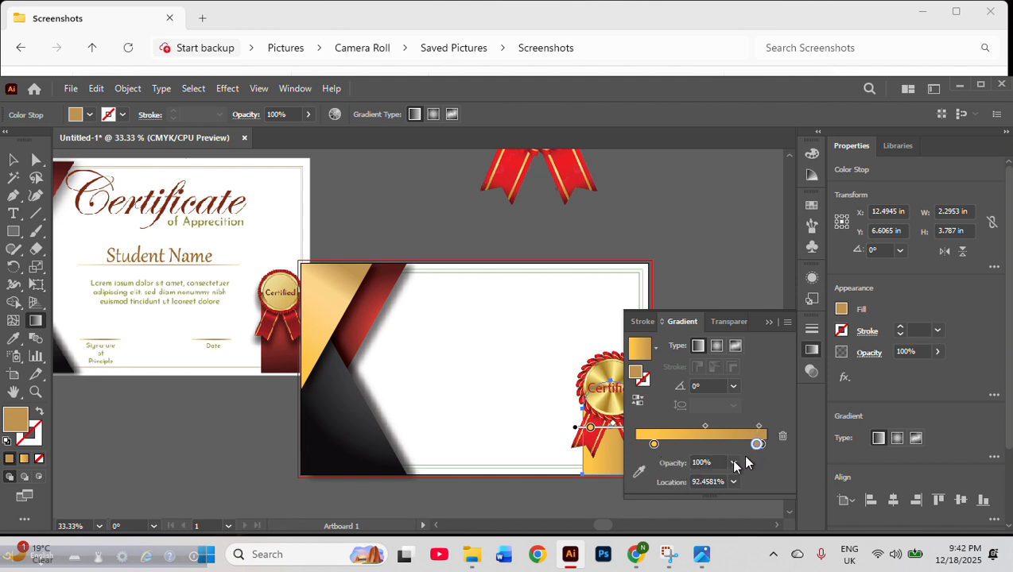
click(782, 437)
click(762, 445)
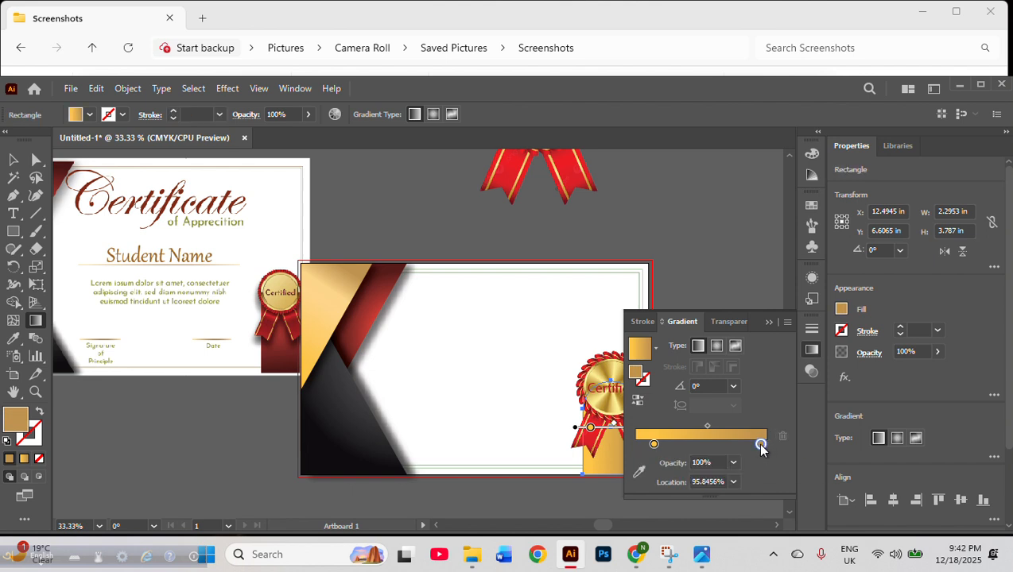
click(638, 473)
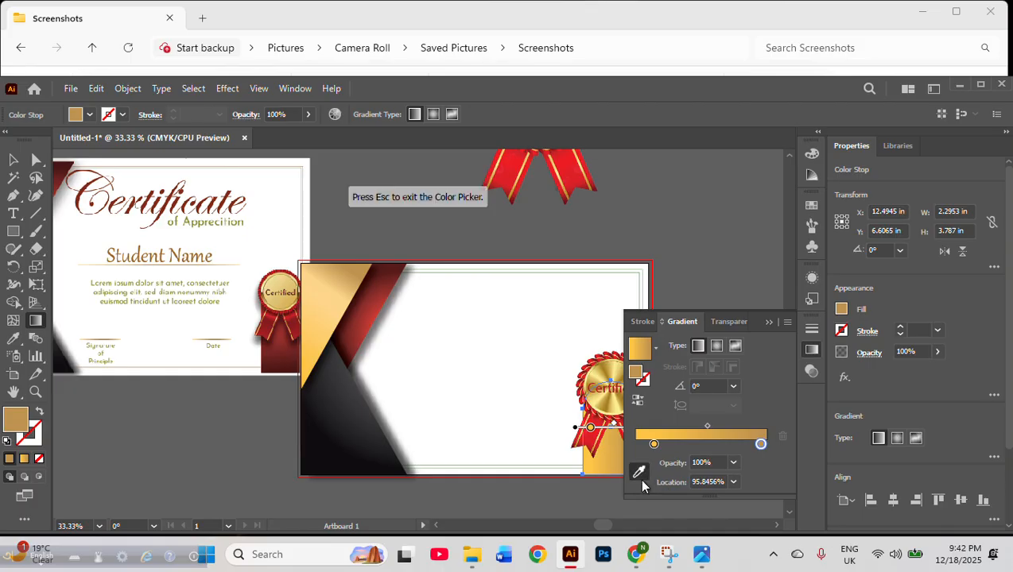
click(373, 318)
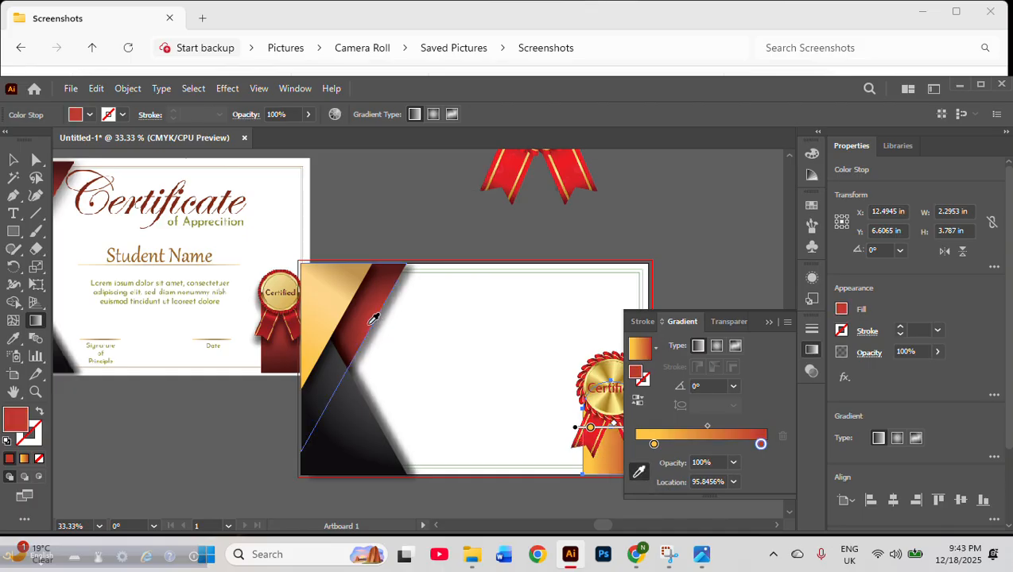
Set the gradient's start colour stop to the dark red sampled from the top of the diagonal band
click(653, 444)
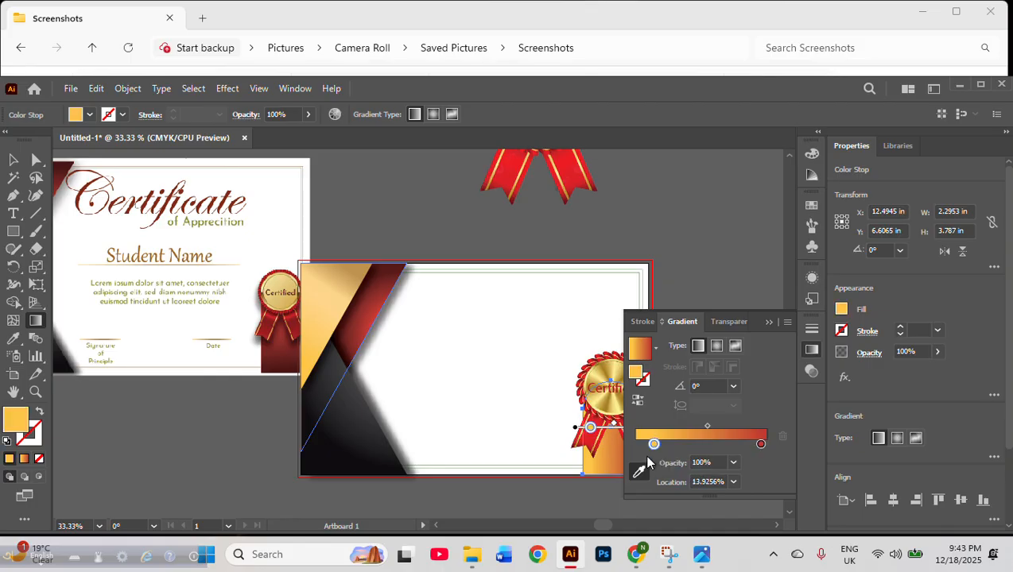
click(392, 274)
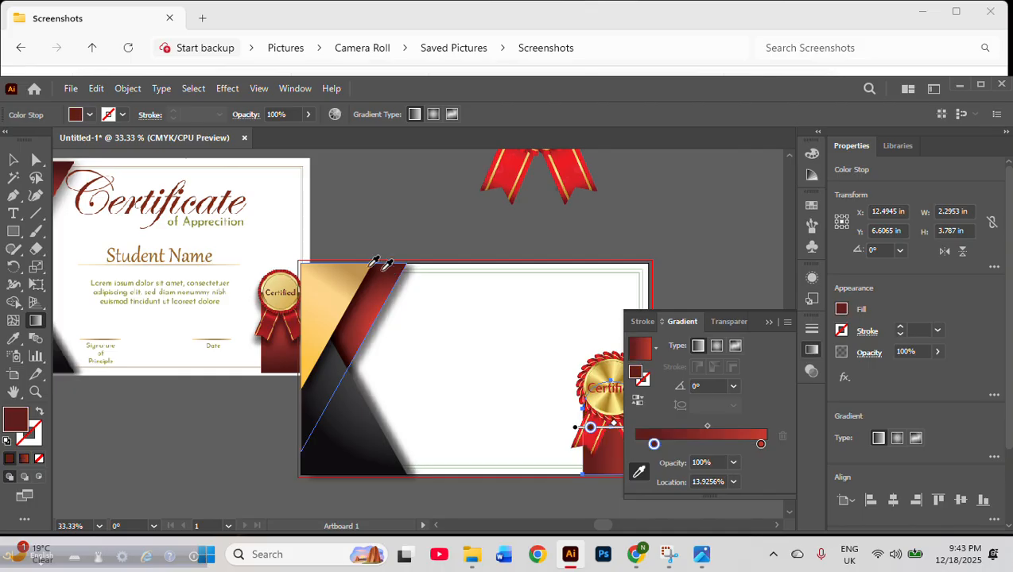
click(768, 323)
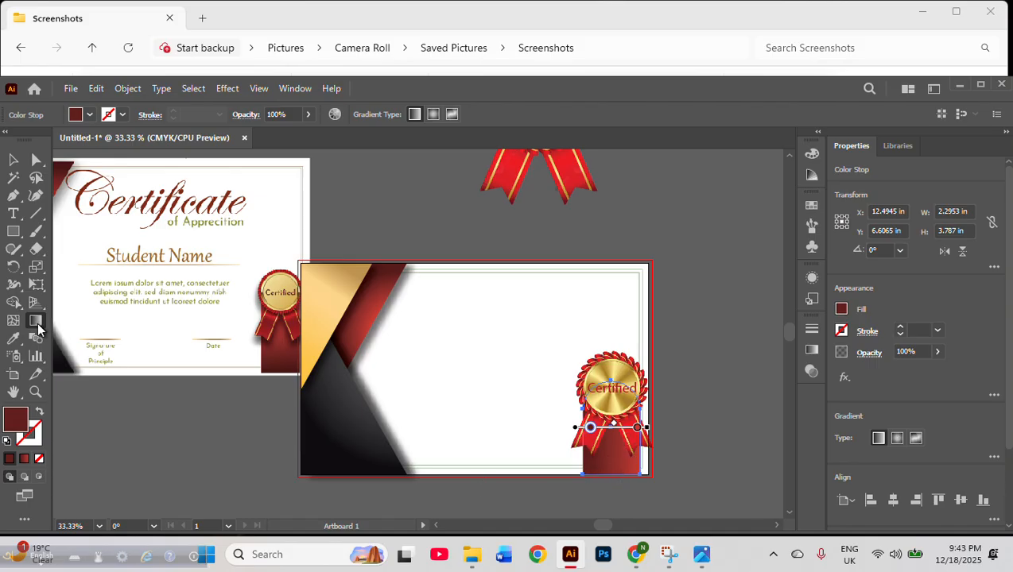
Redirect the red rectangle's gradient nearly vertically, running from just below the artboard up to under the medal badge
key(v)
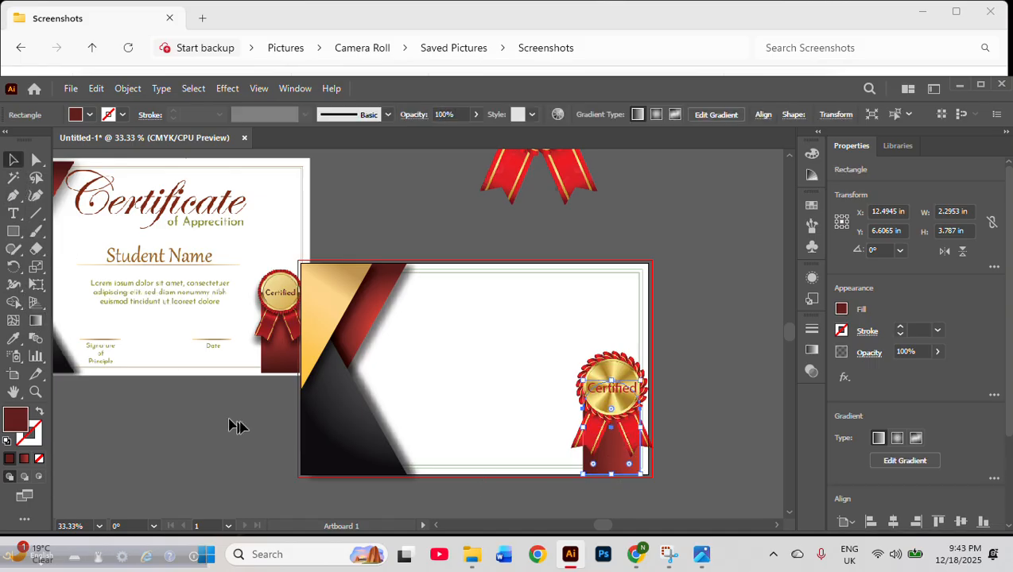
click(37, 320)
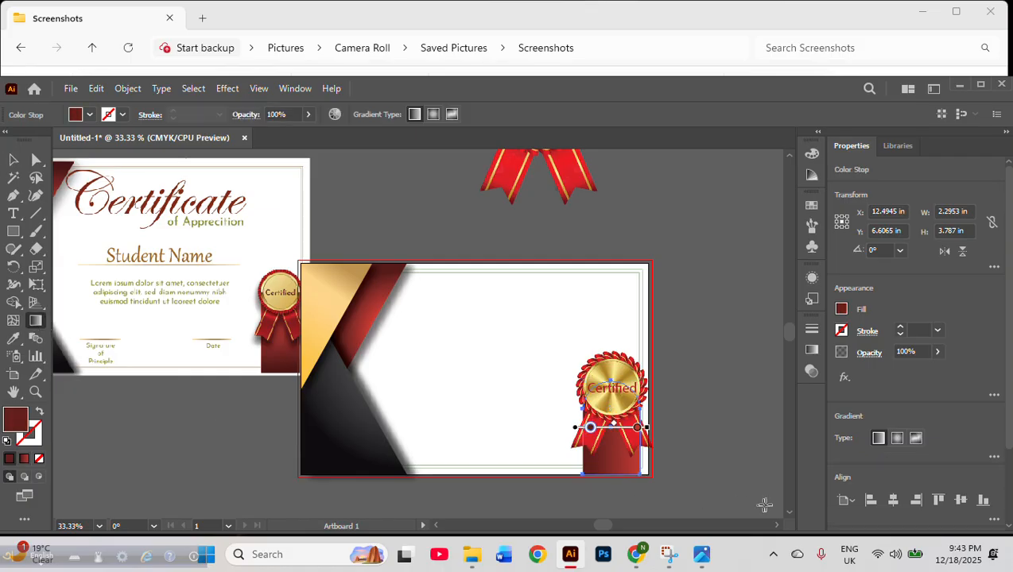
drag(607, 490, 613, 434)
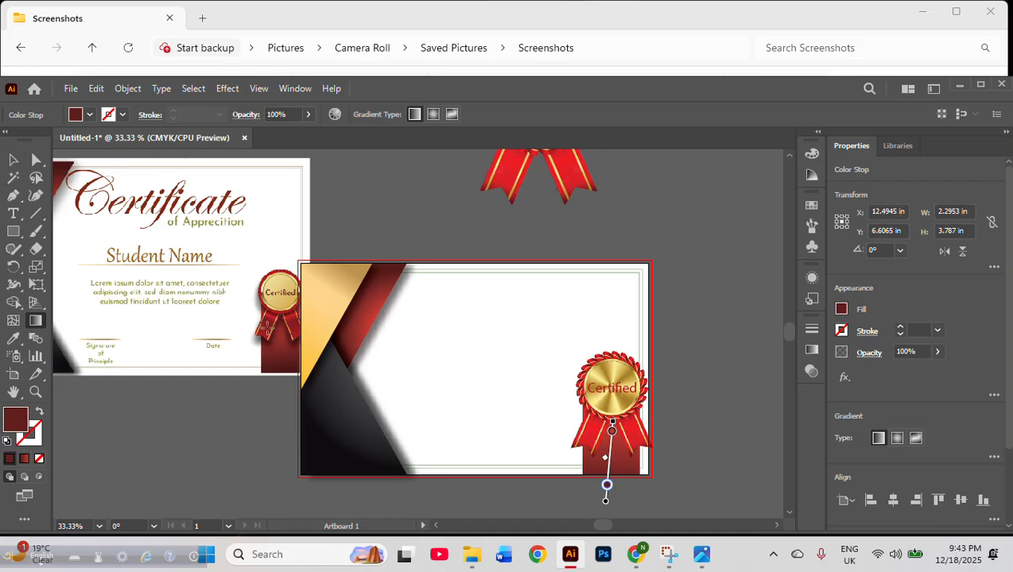
key(v)
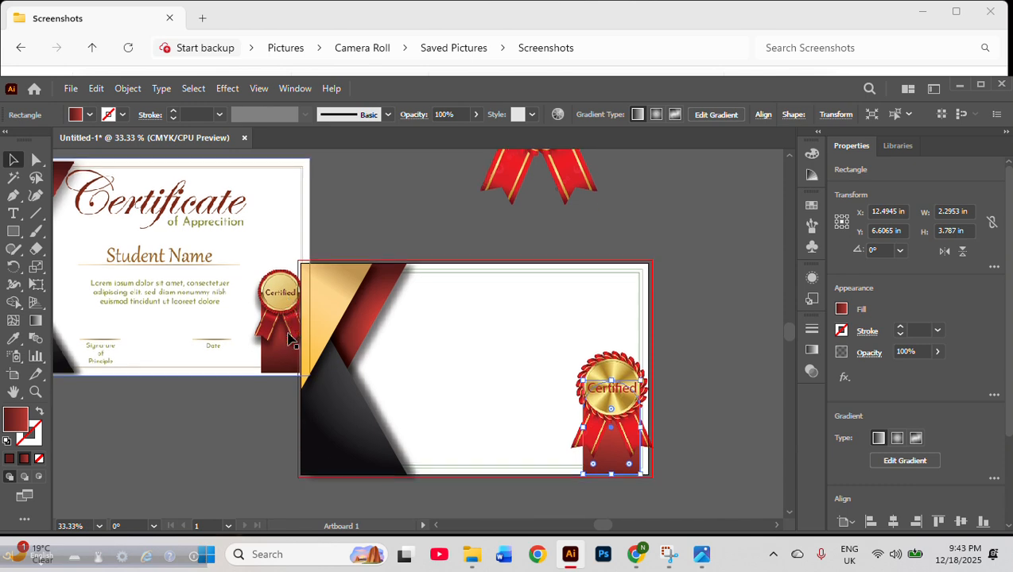
scroll(286, 348, up, 3)
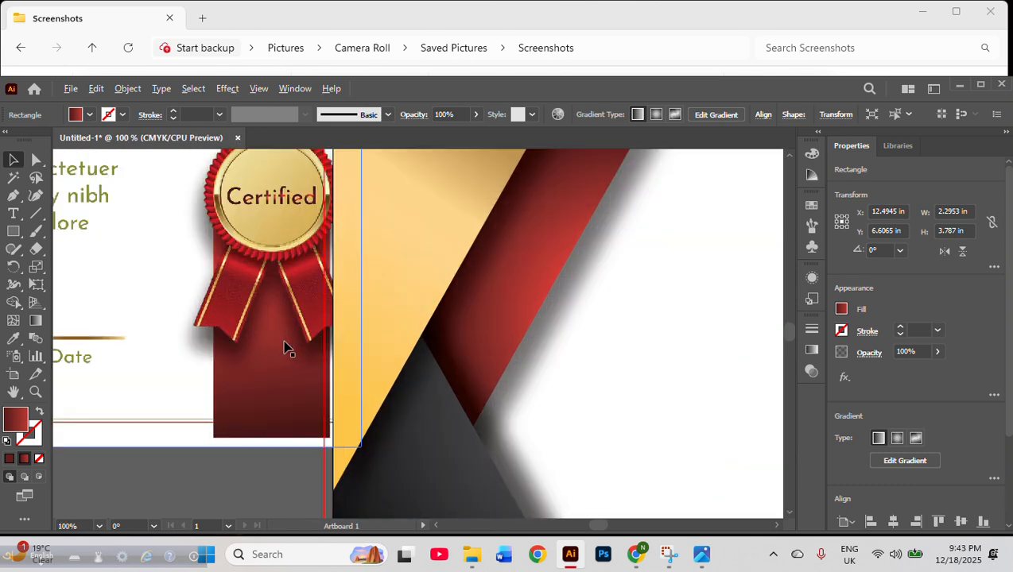
scroll(286, 348, down, 3)
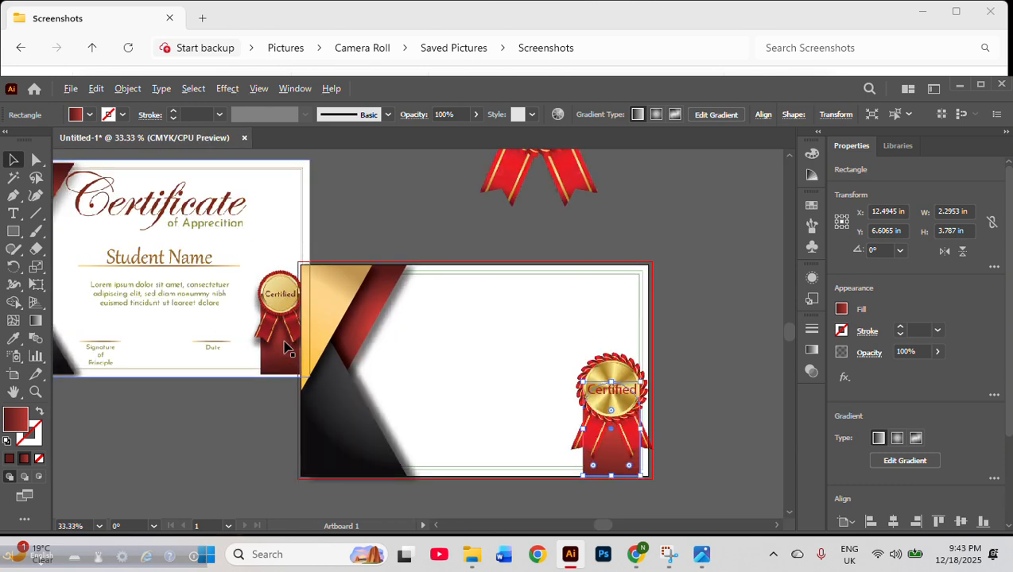
click(697, 357)
Apply a drop shadow to the medal badge image with a 0.125 in X offset and a 0.25 in Y offset
click(612, 394)
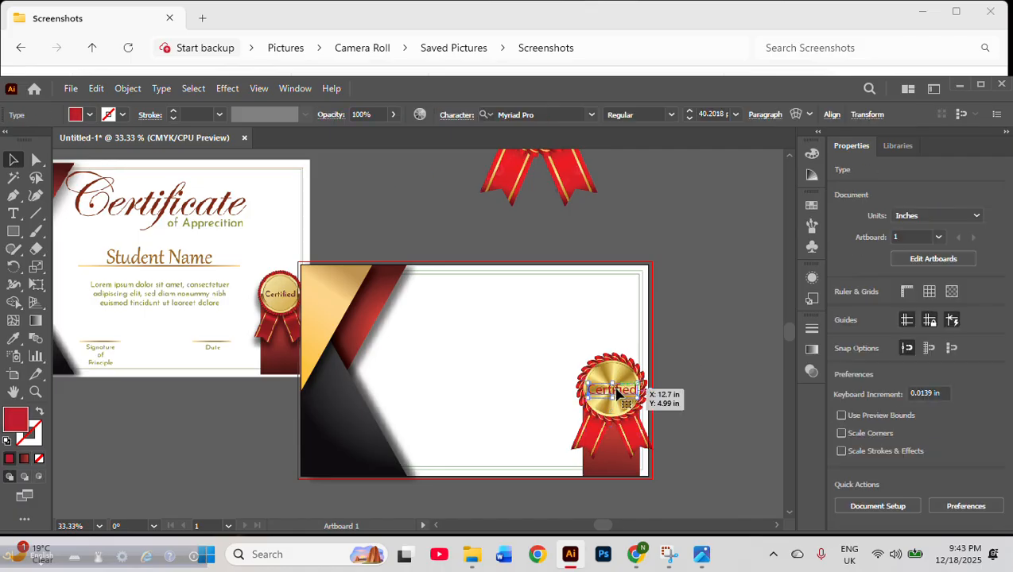
click(597, 446)
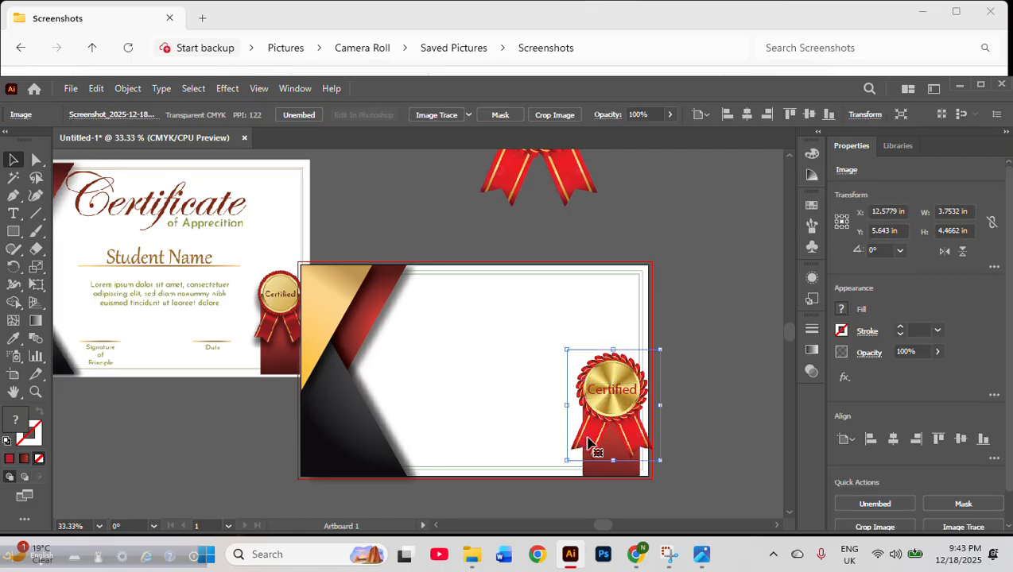
click(227, 89)
mouse_move(291, 271)
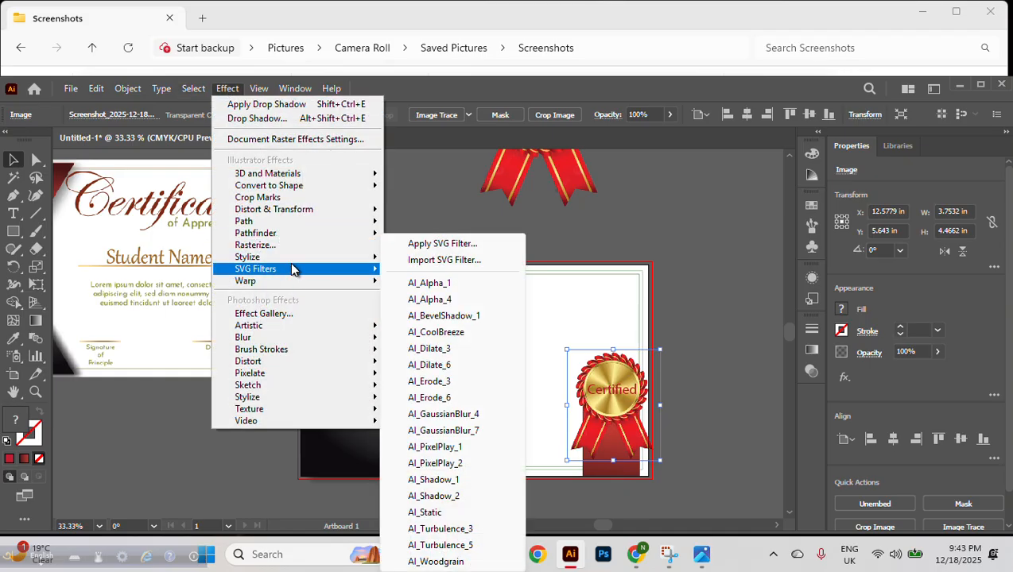
click(443, 260)
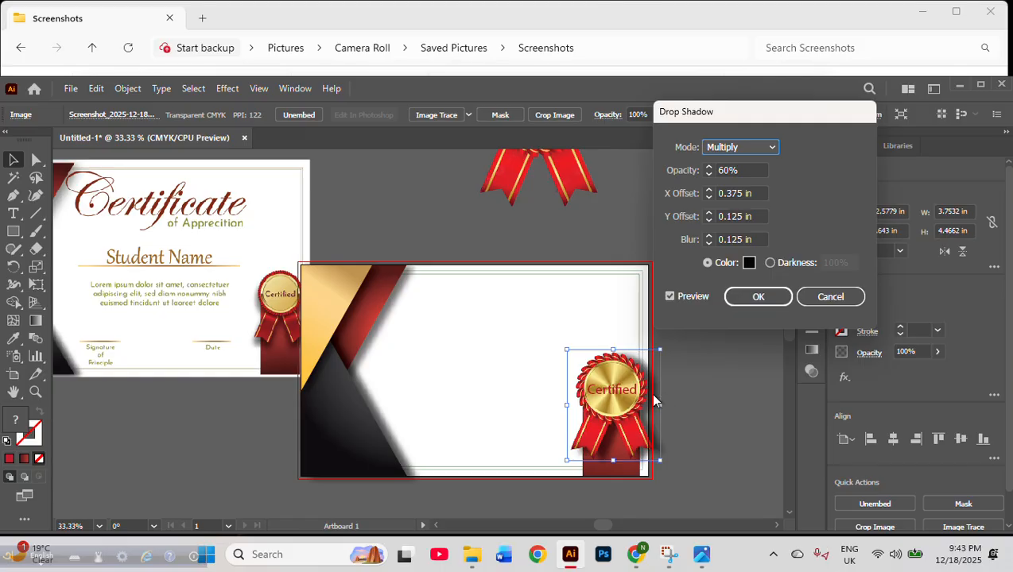
click(708, 198)
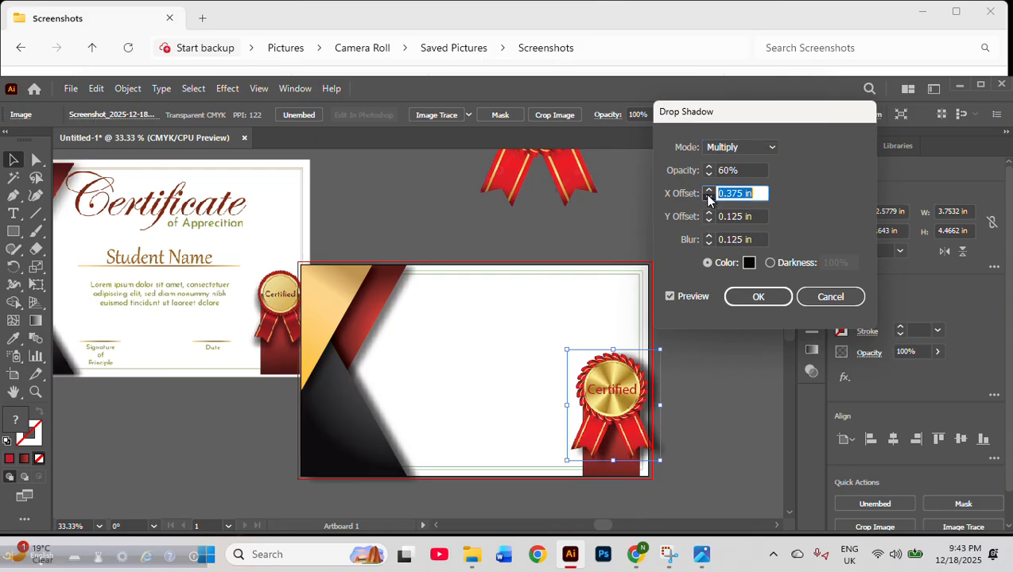
click(709, 198)
click(708, 198)
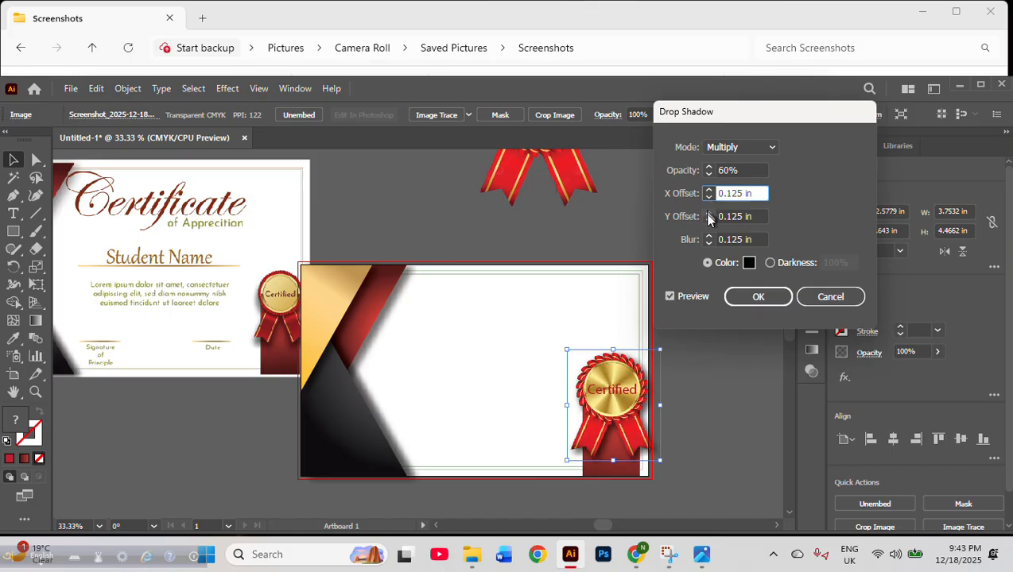
click(708, 215)
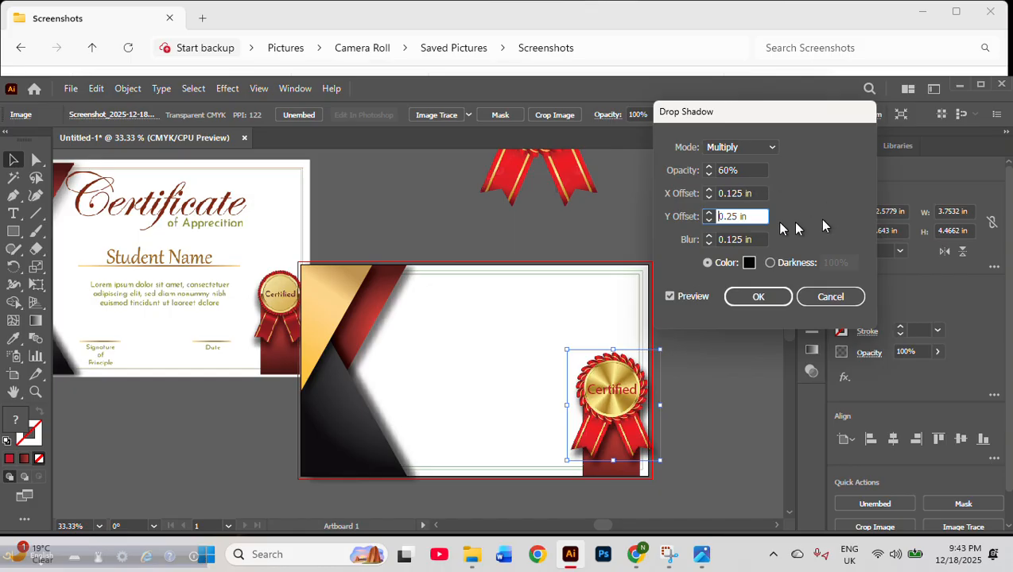
click(738, 298)
click(716, 416)
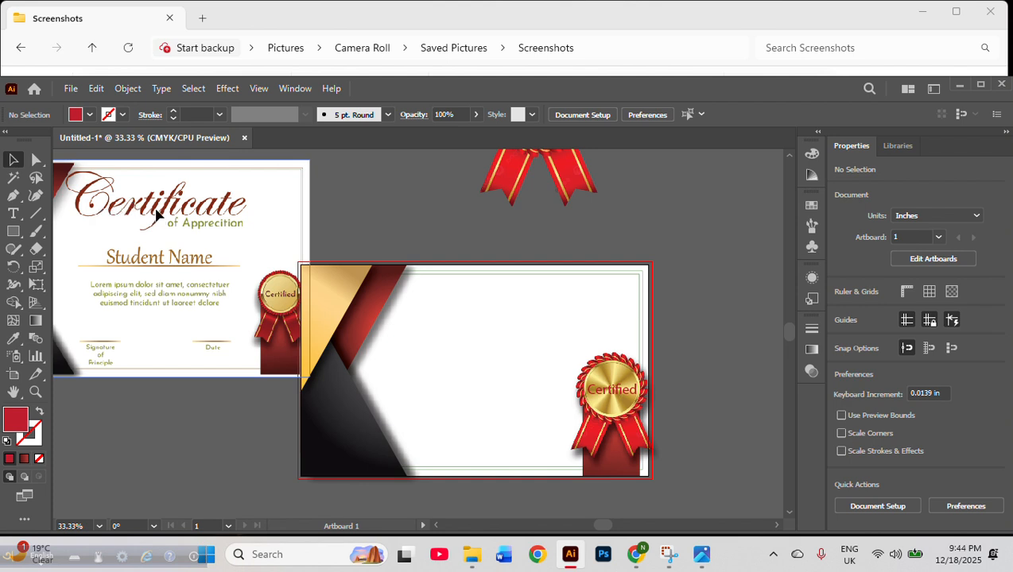
Shift the sample certificate image slightly upward beside the artboard
click(157, 214)
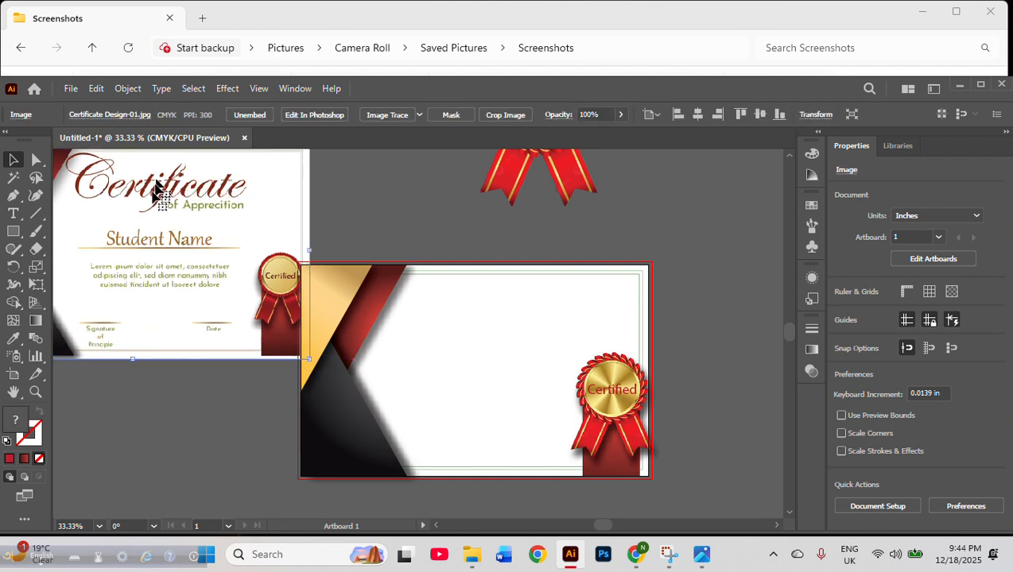
scroll(163, 268, up, 1)
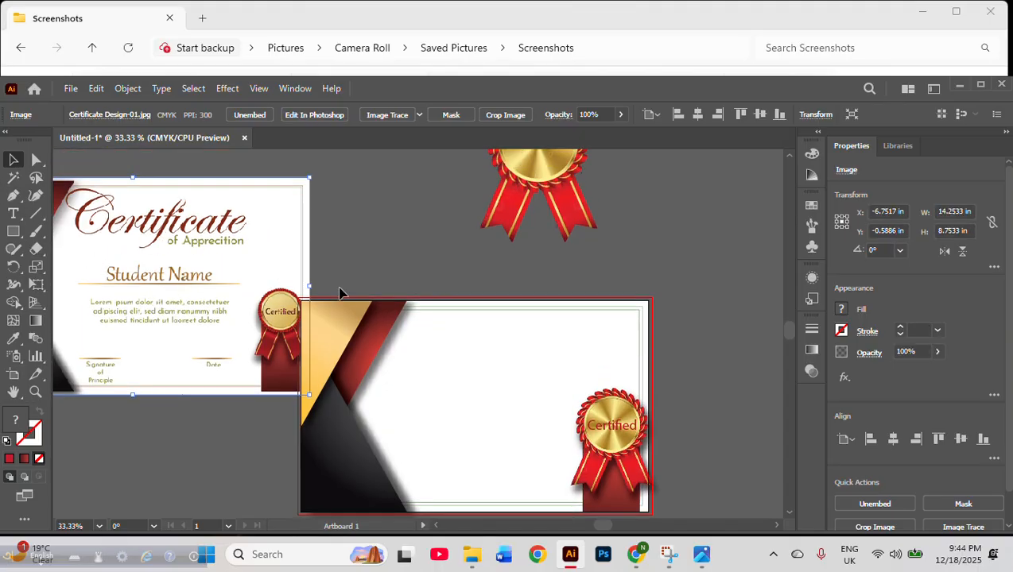
scroll(339, 293, down, 1)
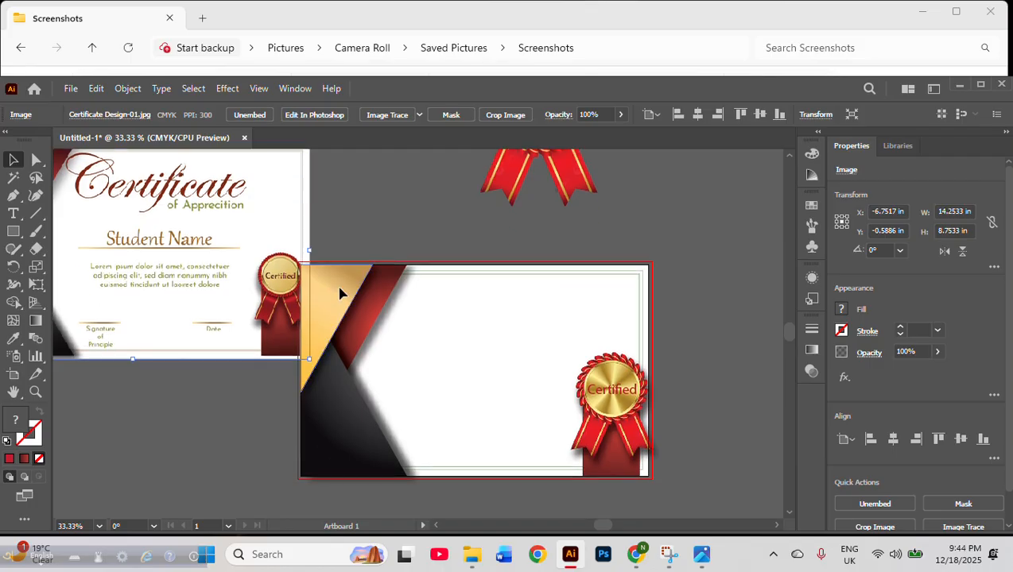
Add the heading text "Certificate" in the upper middle of the artboard and set its size to 72 pt
click(14, 218)
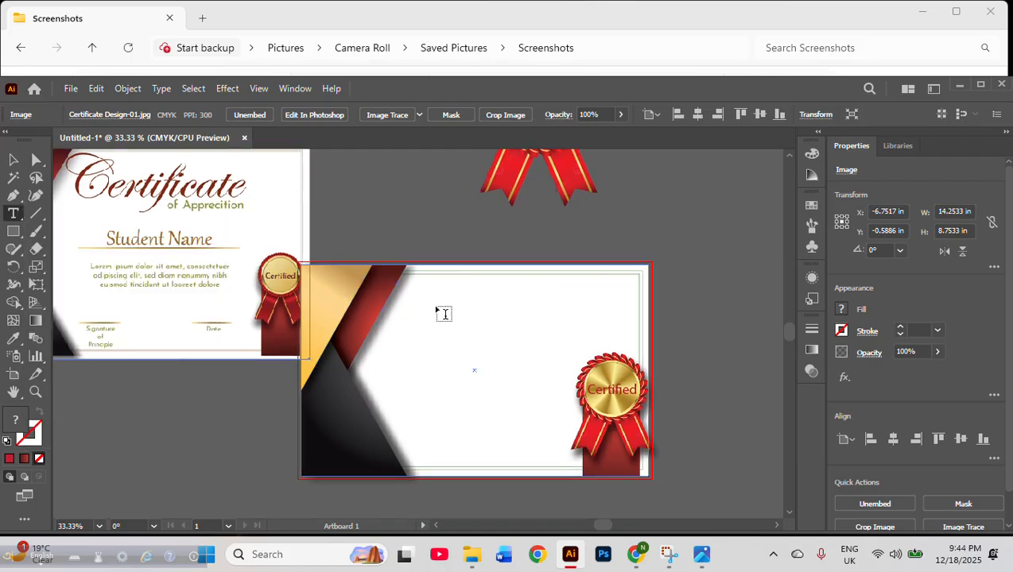
click(444, 314)
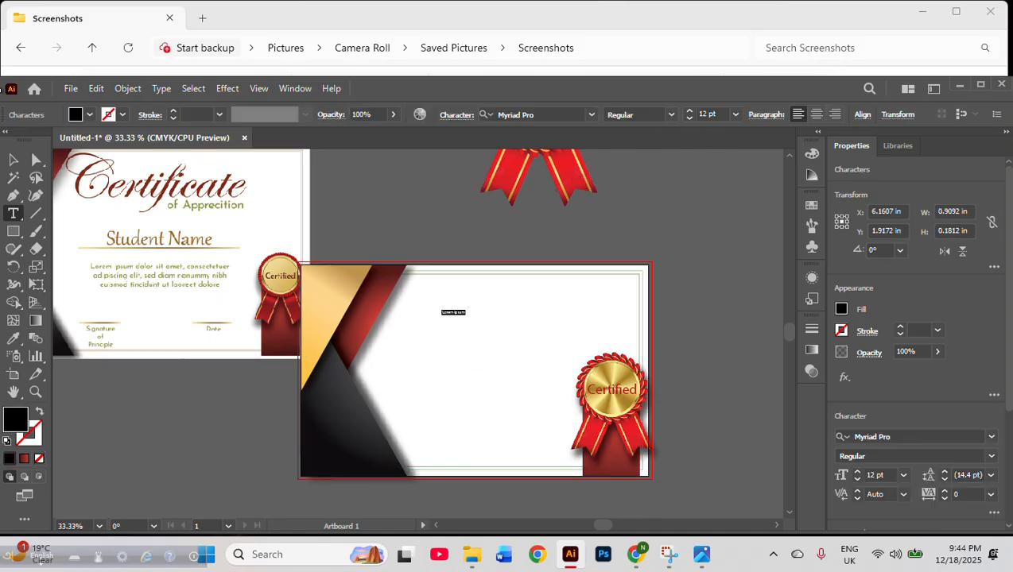
key(BackSpace)
click(12, 159)
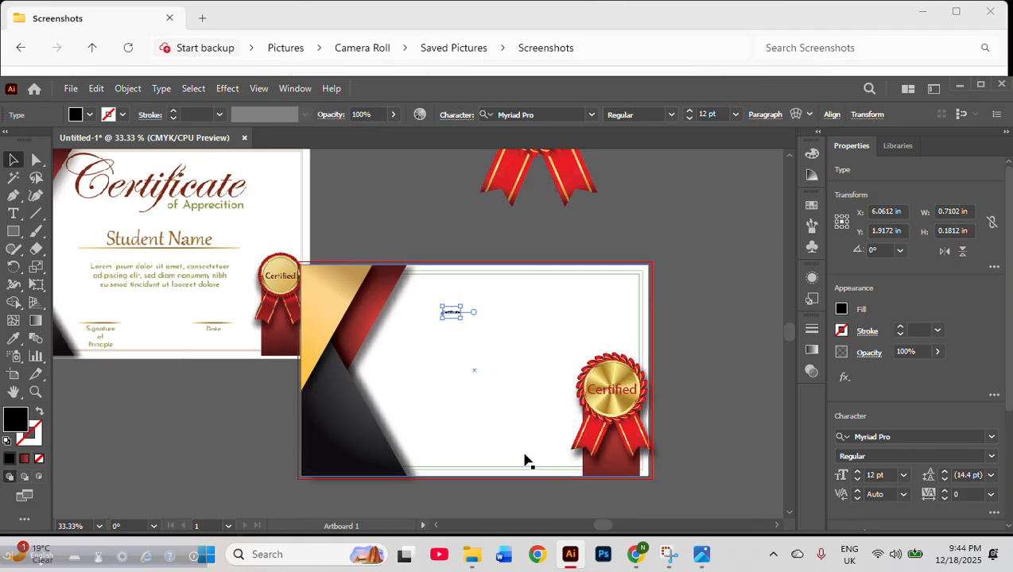
click(736, 116)
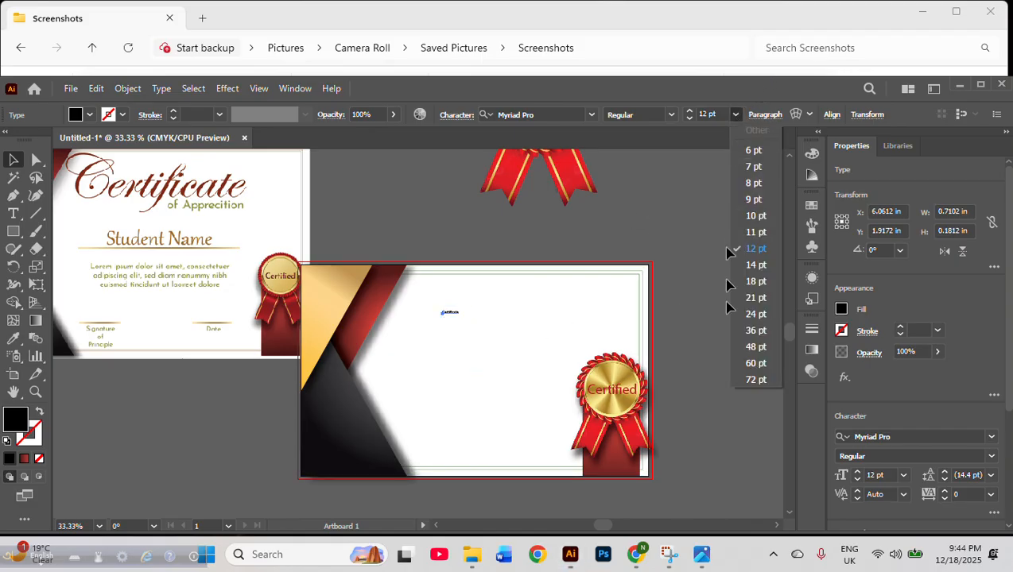
click(760, 384)
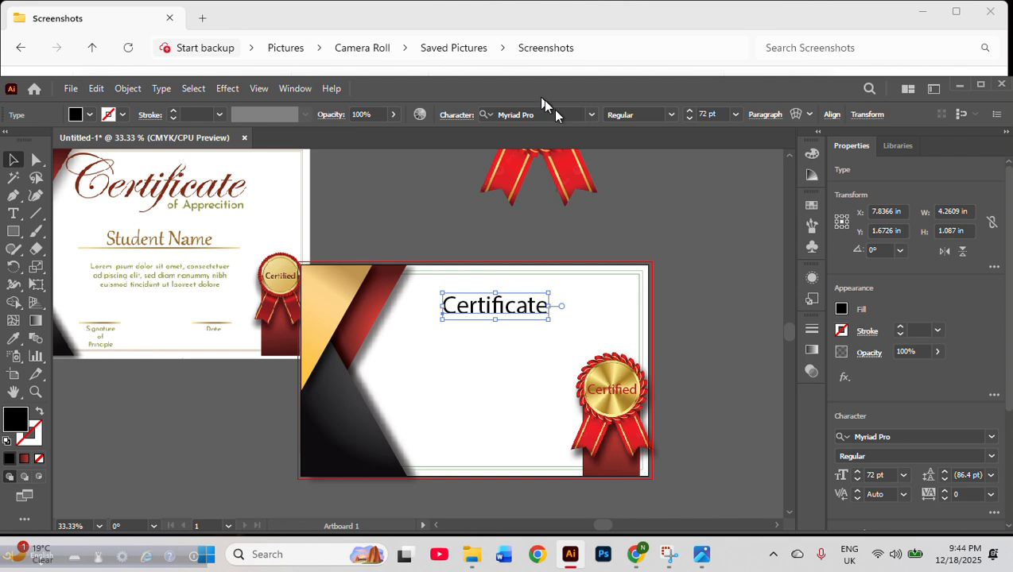
Set the "Certificate" heading in Edwardian Script ITC and scale it up from its centre to about 189 pt, about 8 in wide
click(778, 527)
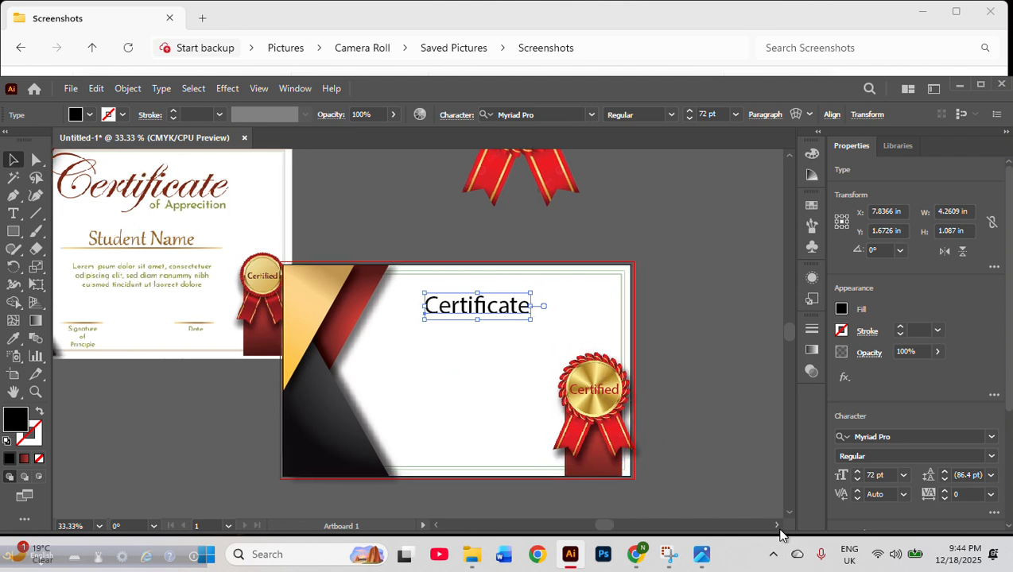
click(779, 529)
click(779, 529)
click(779, 529)
click(780, 529)
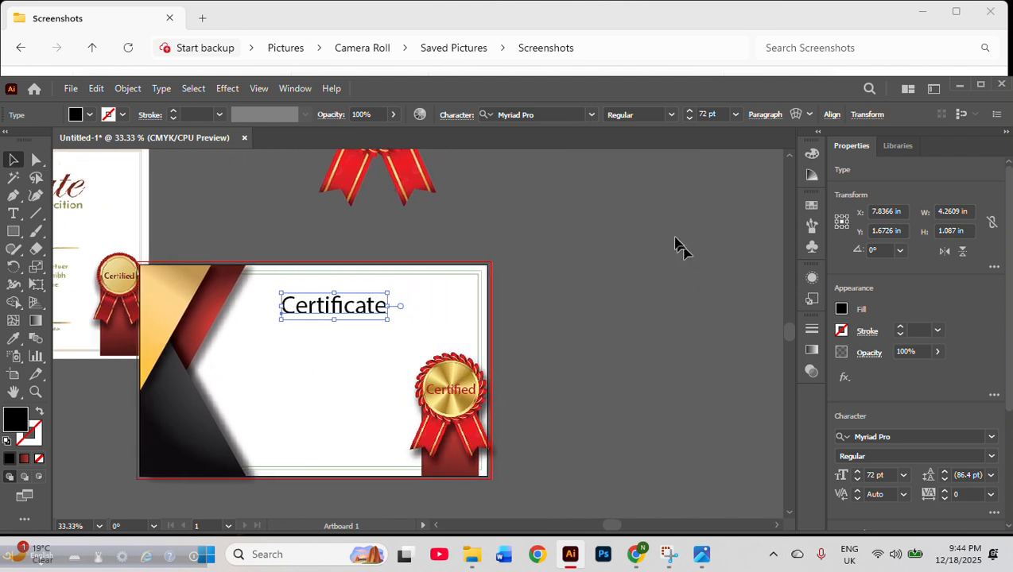
click(591, 114)
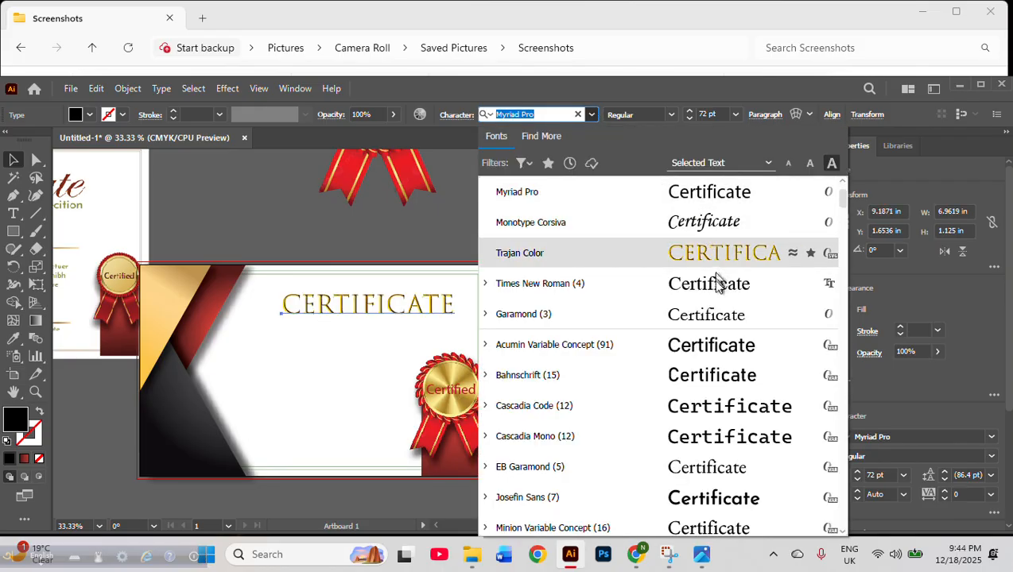
scroll(714, 271, up, 2)
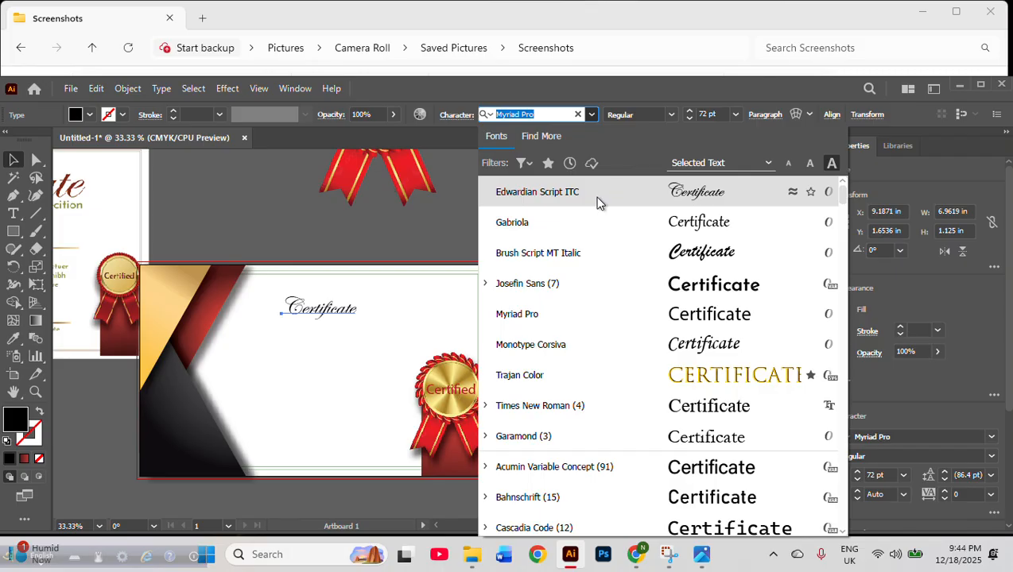
click(648, 199)
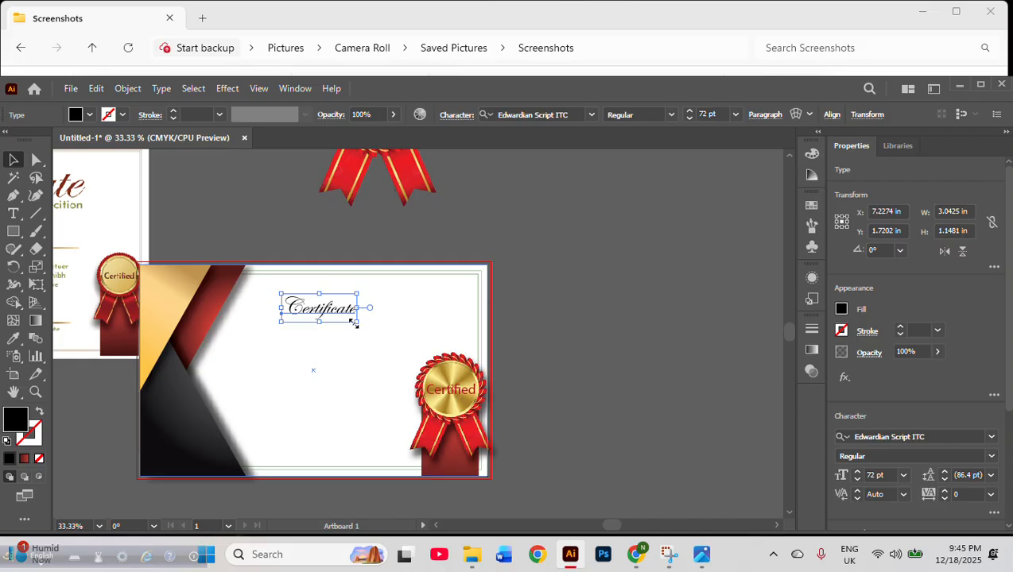
drag(356, 322, 419, 350)
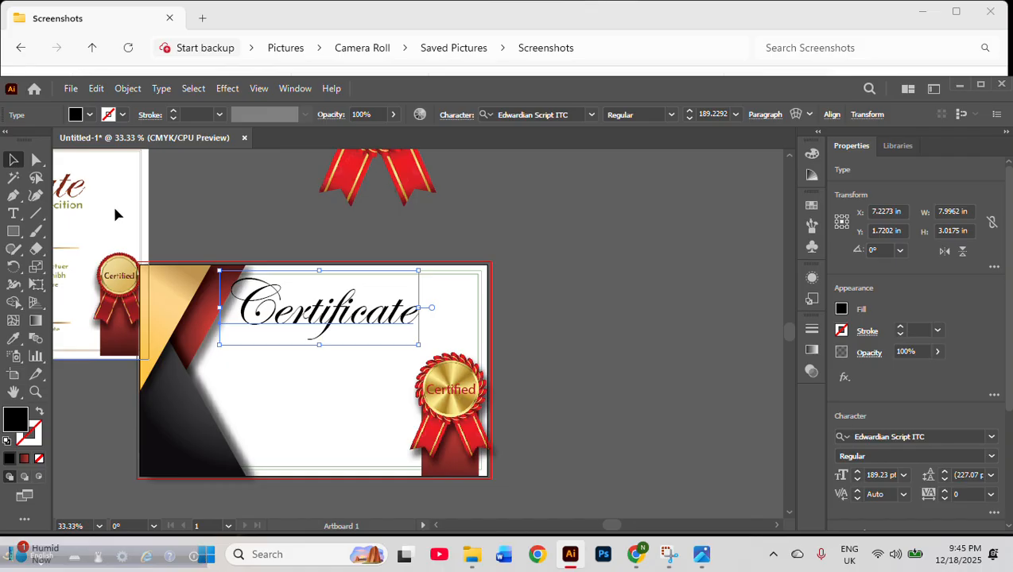
Move the sample certificate image up and to the right, and examine the colouring of its "Certified" badge lettering
drag(115, 214, 198, 179)
scroll(133, 188, up, 2)
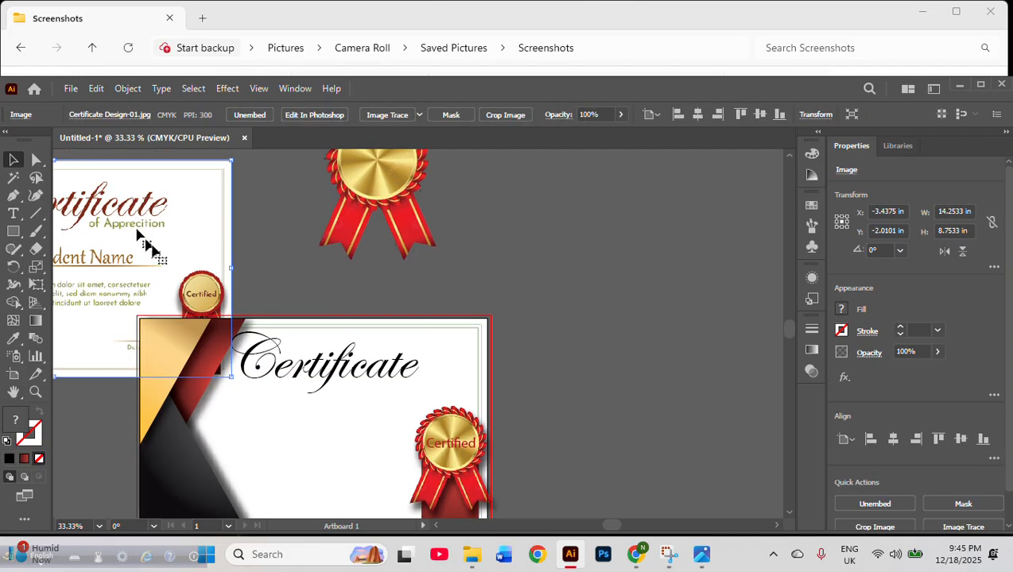
scroll(197, 296, up, 7)
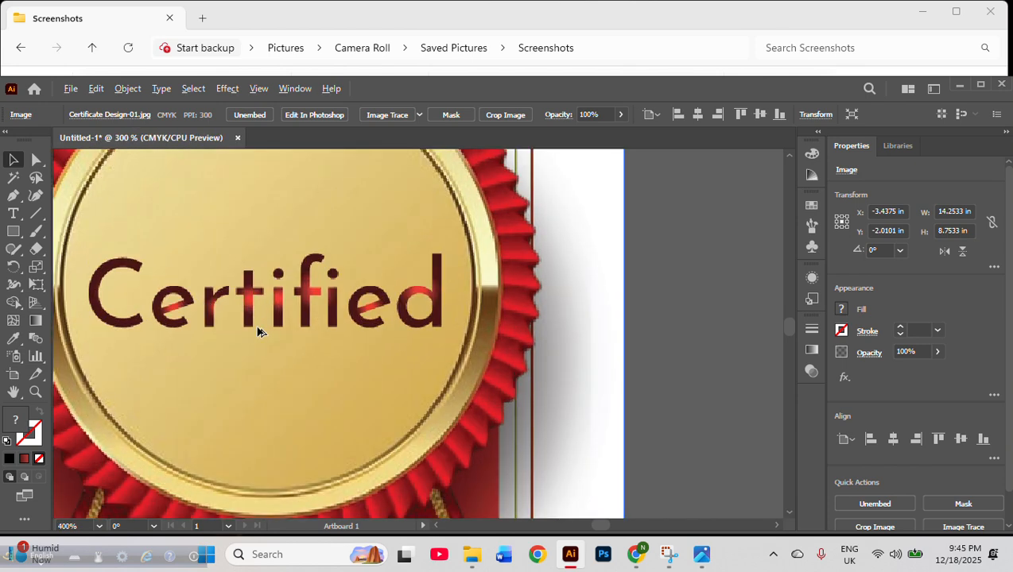
scroll(258, 331, down, 6)
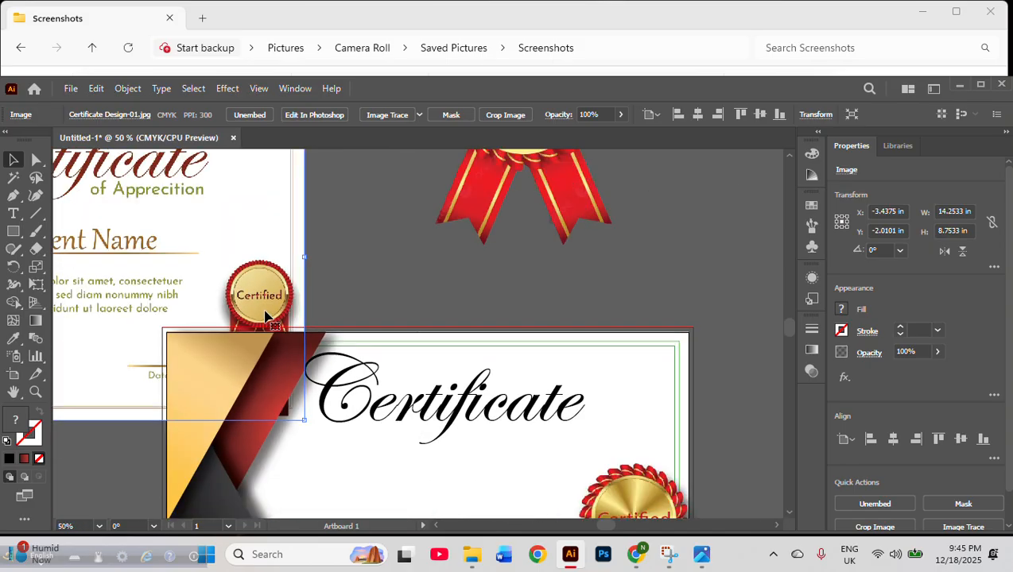
scroll(373, 362, down, 3)
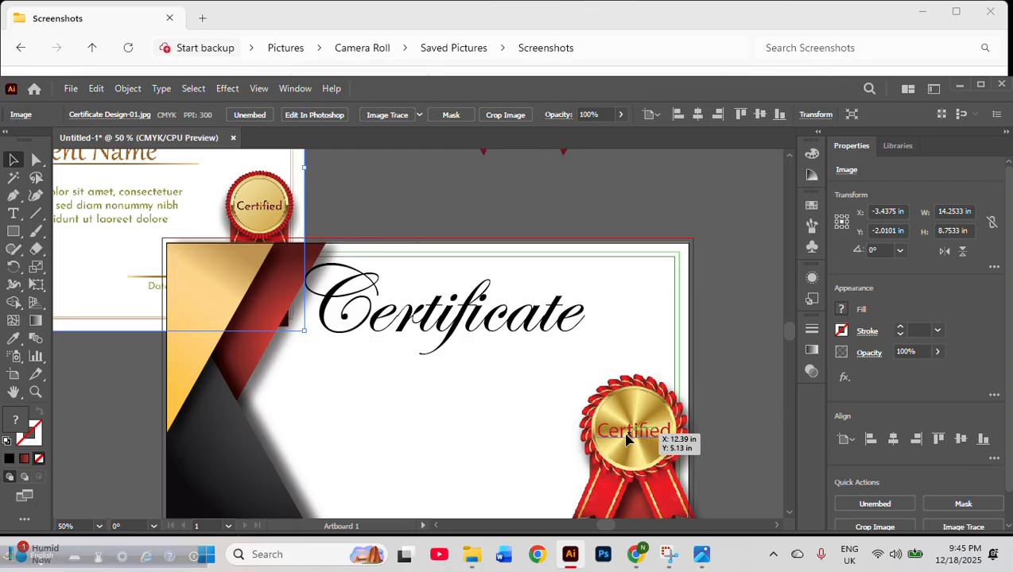
Convert the "Certified" text on the artboard's medal badge to outlines
click(627, 439)
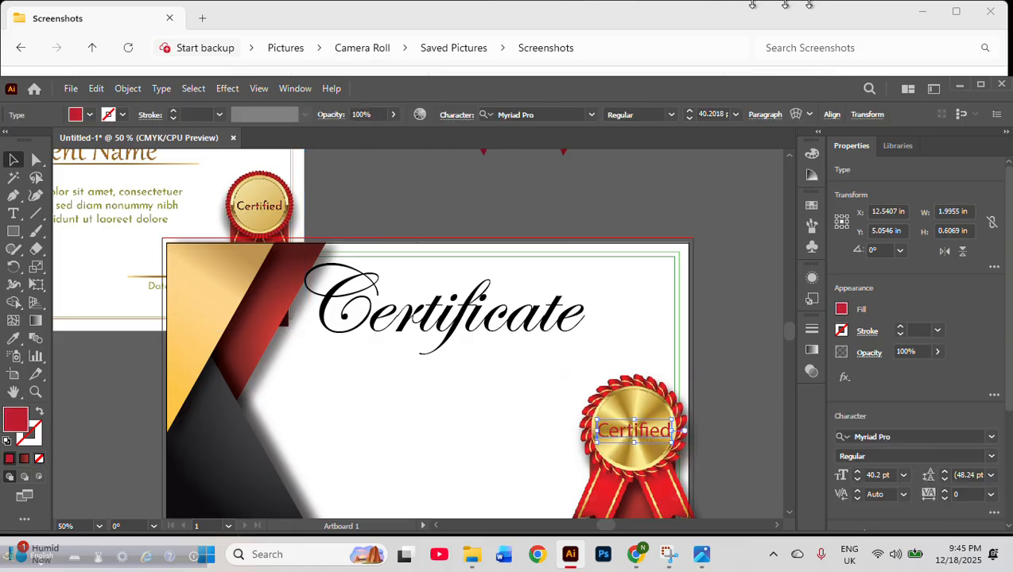
right_click(641, 433)
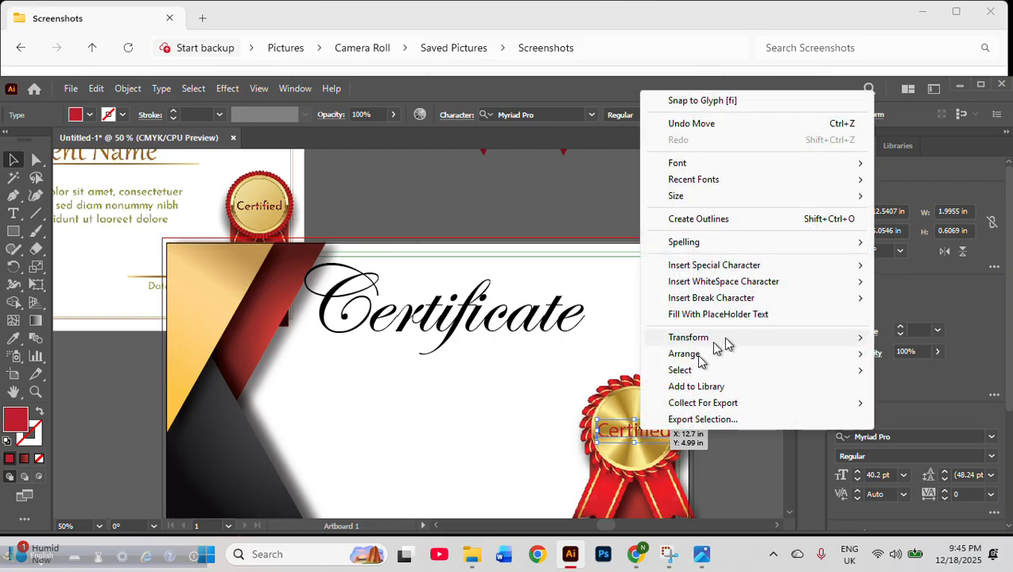
click(678, 219)
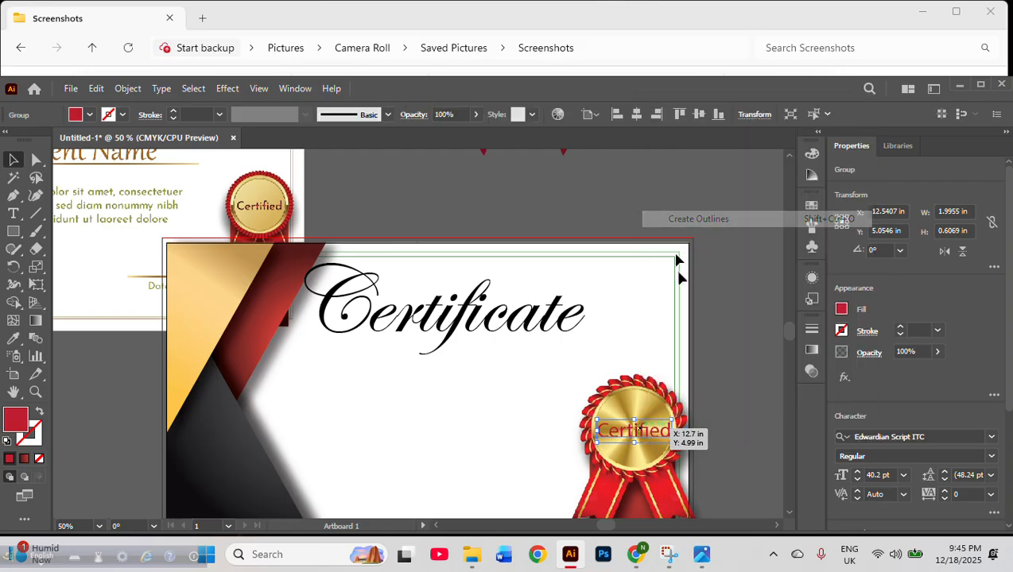
click(812, 351)
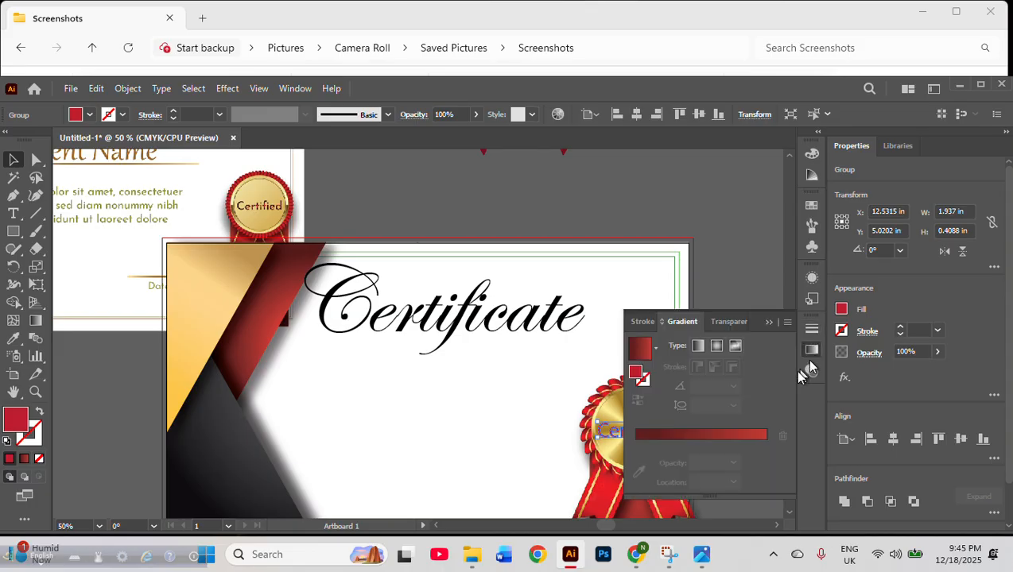
click(496, 330)
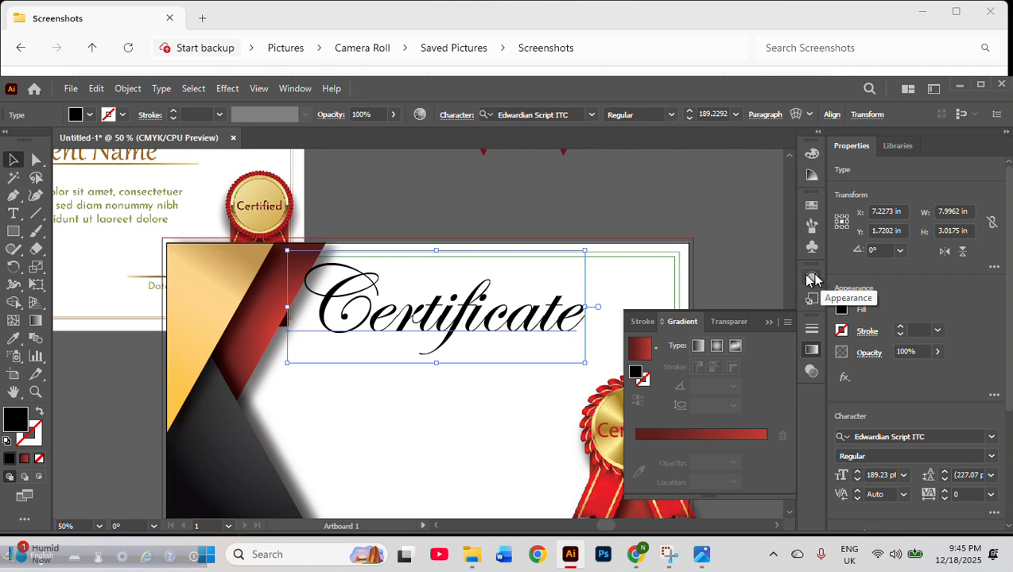
click(769, 323)
scroll(719, 283, down, 3)
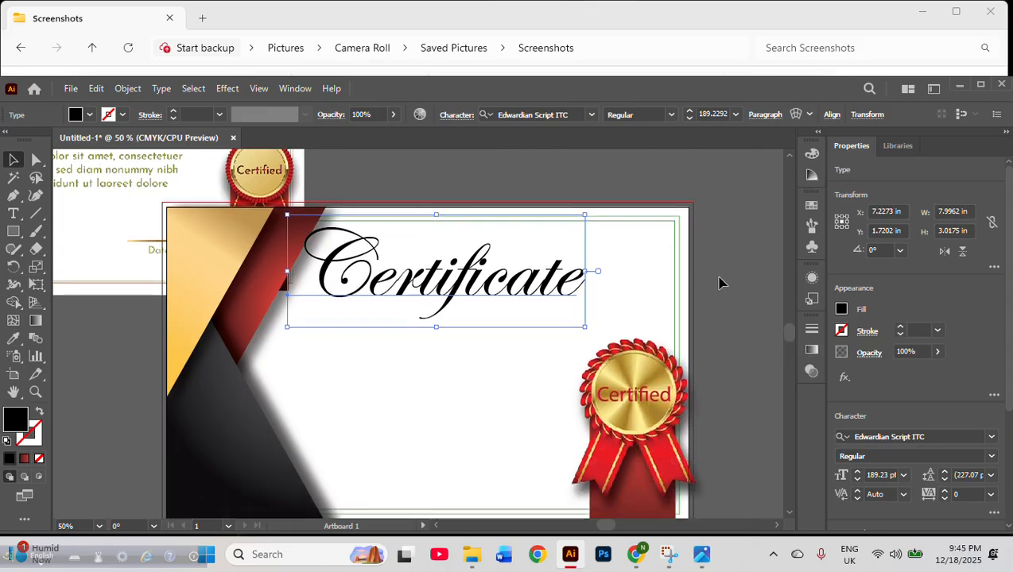
click(641, 382)
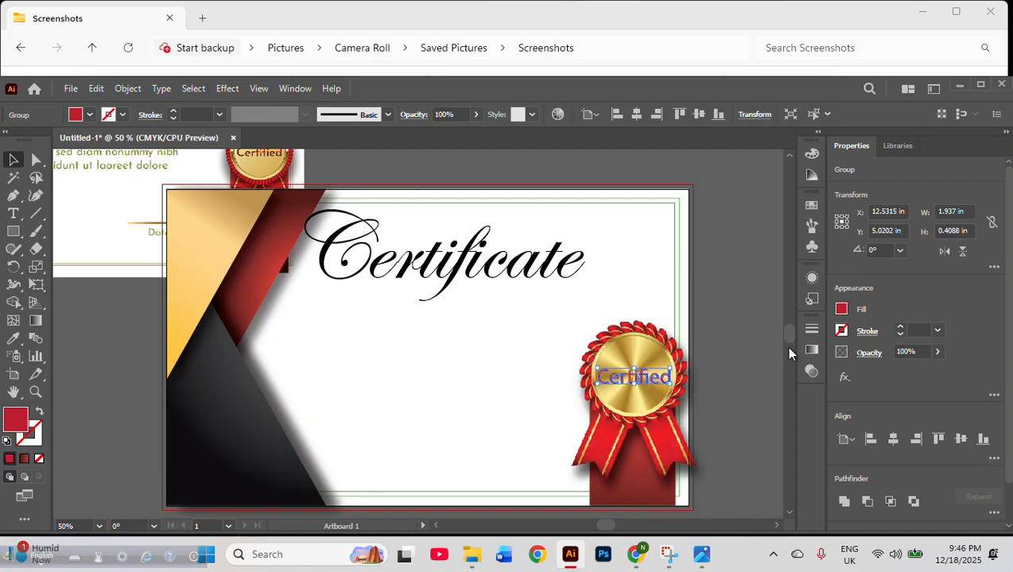
scroll(757, 306, up, 1)
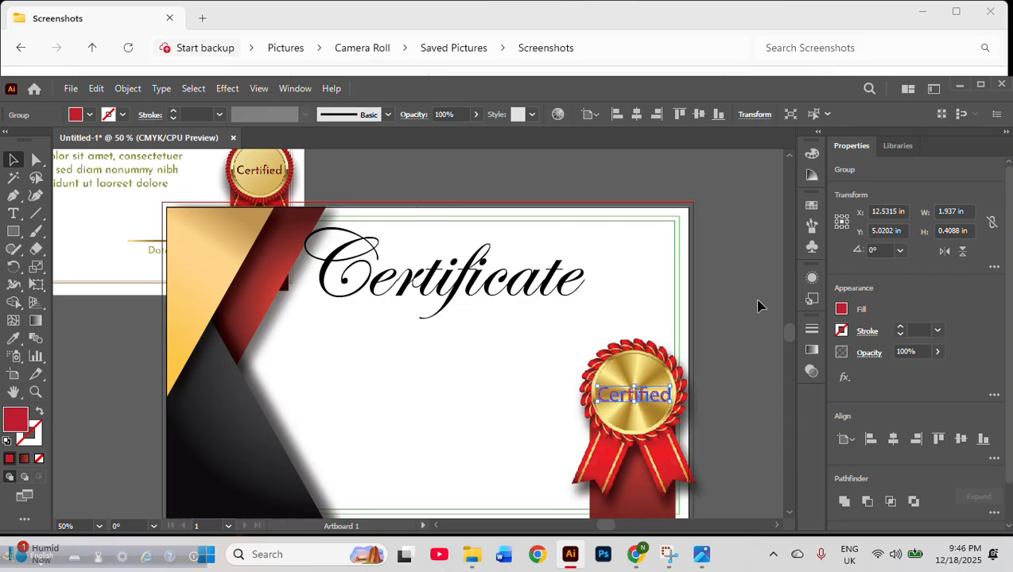
Move the "Certificate" heading about 0.69 in to the right and 0.33 in down on the artboard
drag(525, 299, 563, 306)
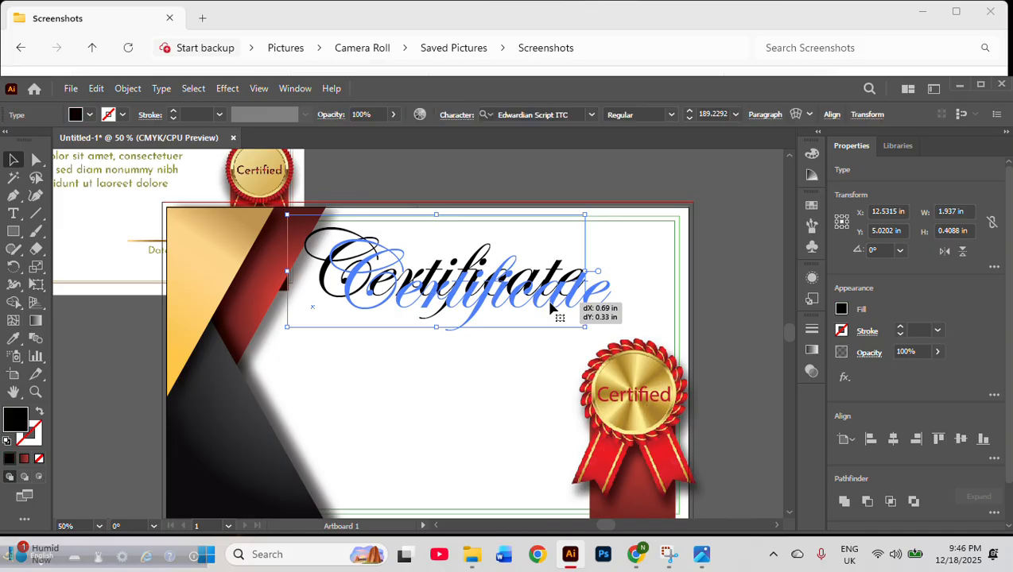
click(717, 338)
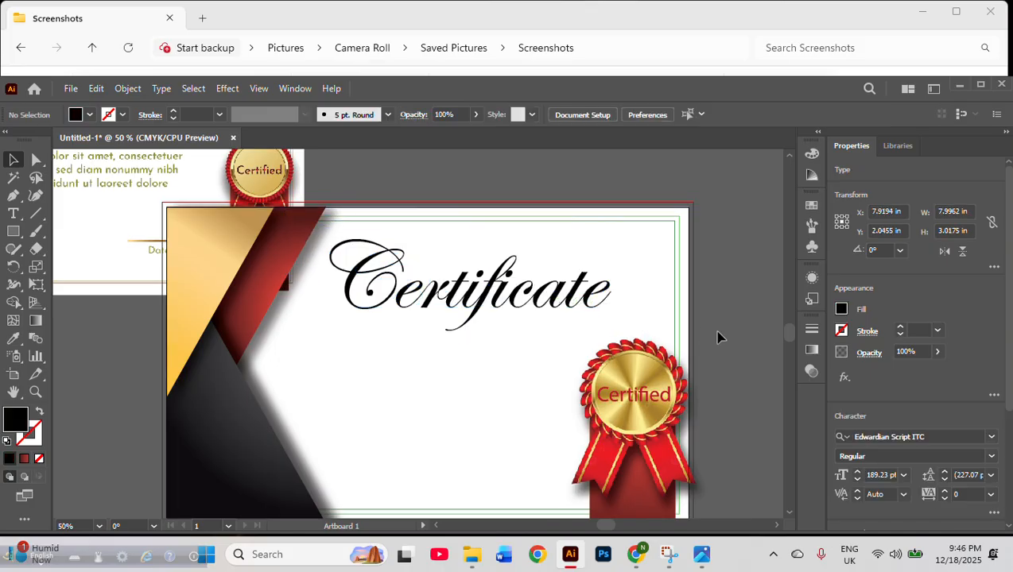
click(464, 310)
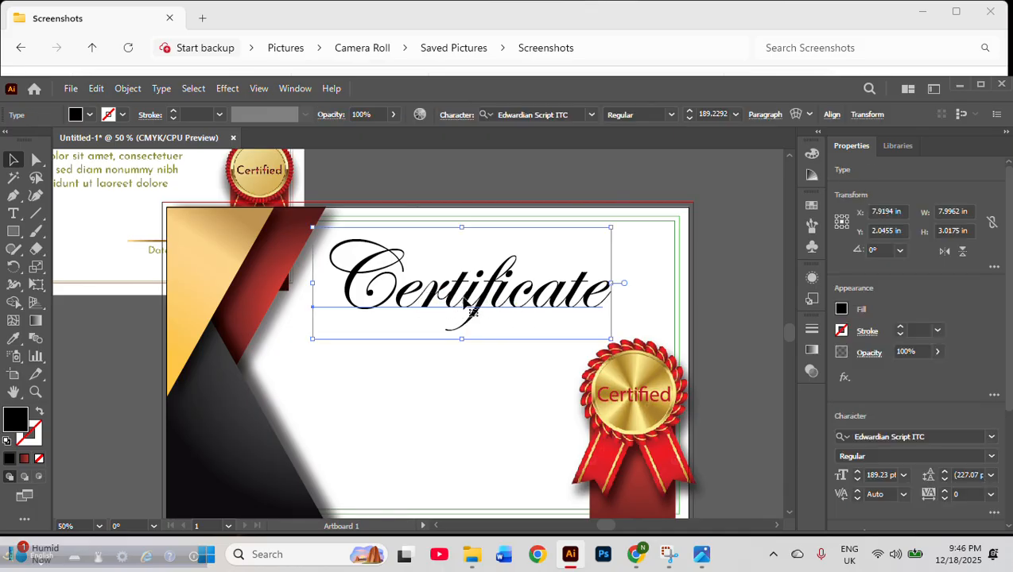
click(619, 401)
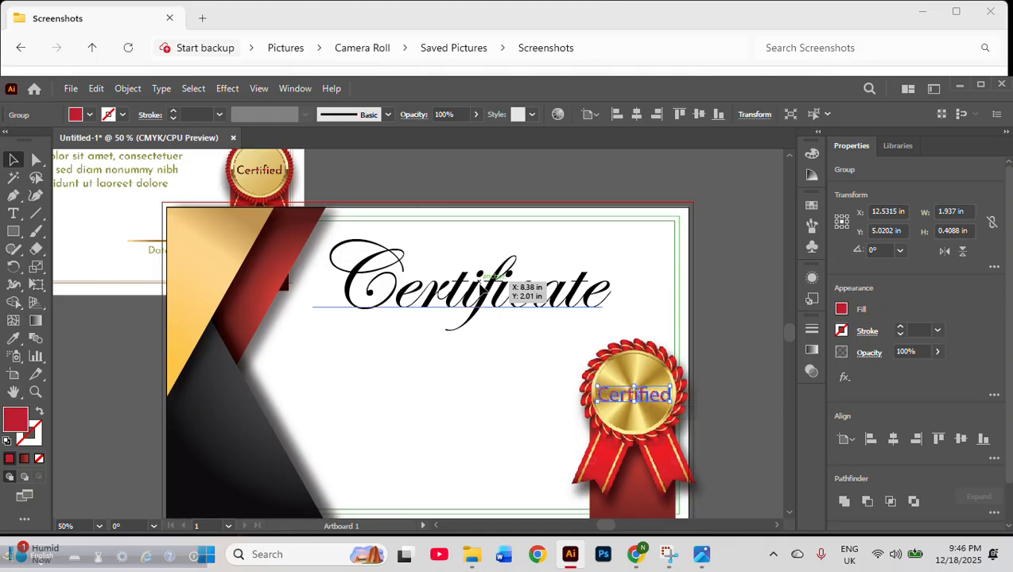
Expand the "Certificate" heading into shapes with both Object and Fill included
click(520, 290)
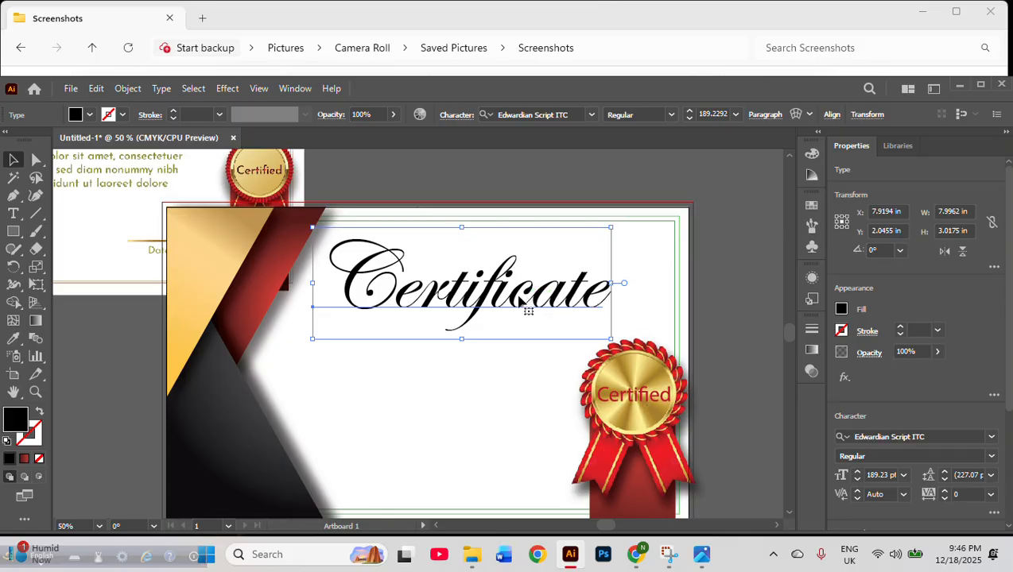
click(127, 89)
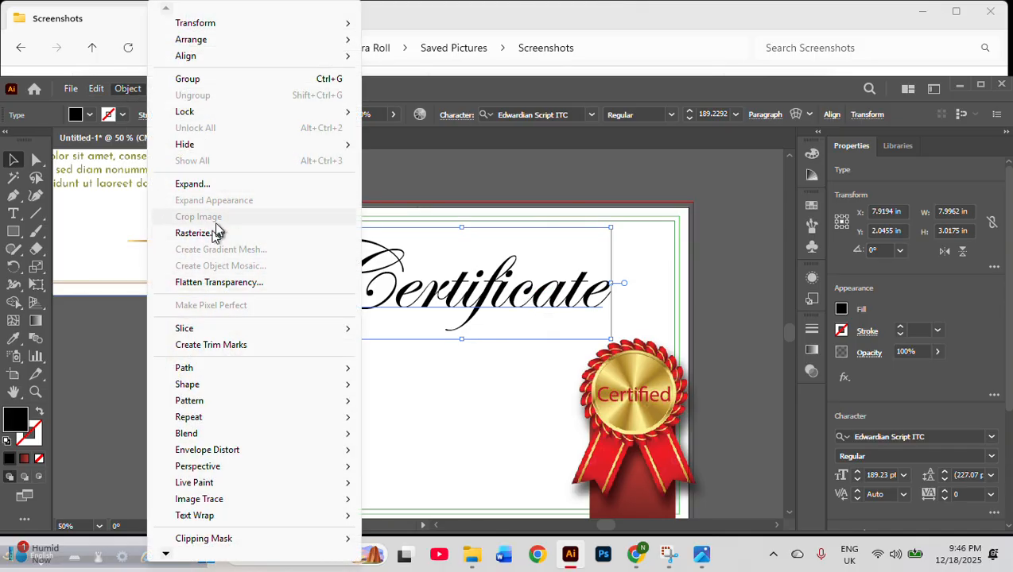
click(238, 189)
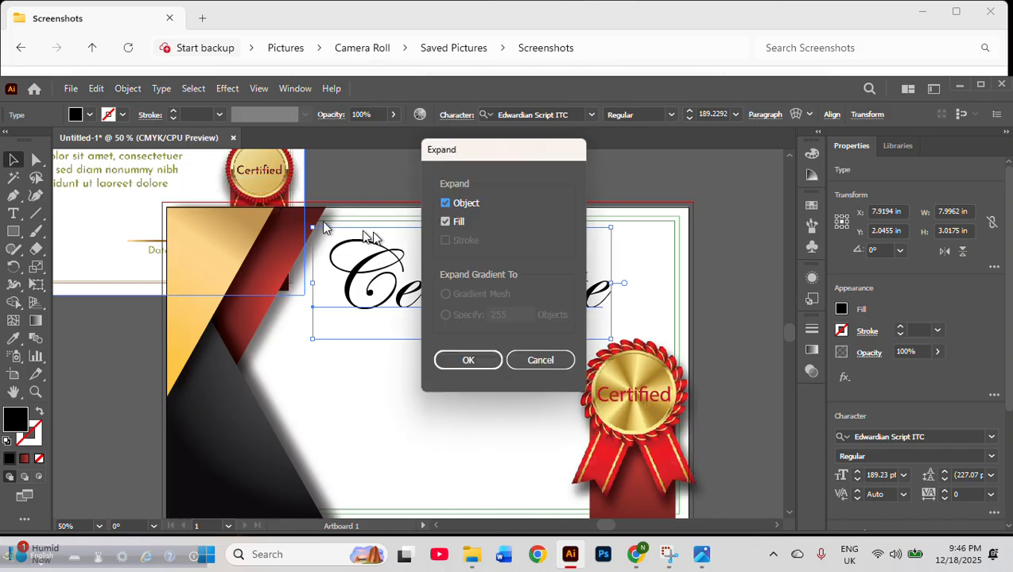
click(470, 360)
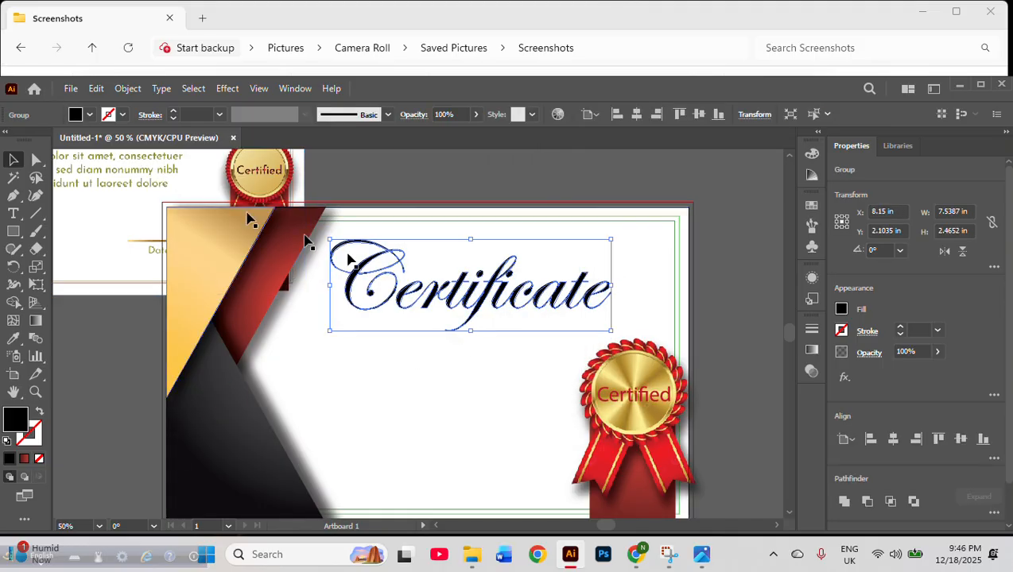
click(454, 402)
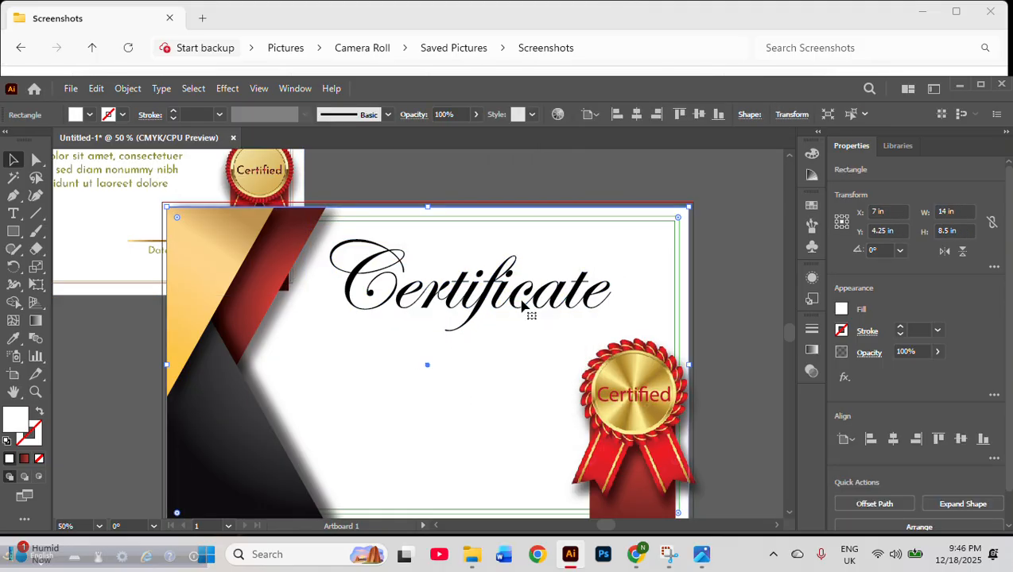
Ungroup the expanded "Certificate" heading into separate letters
right_click(477, 307)
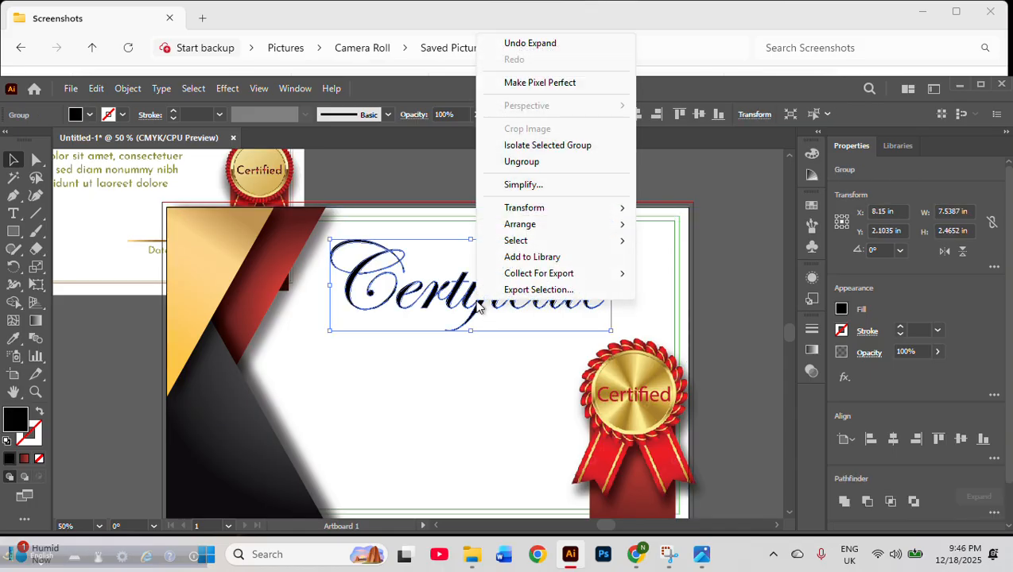
click(522, 163)
click(486, 354)
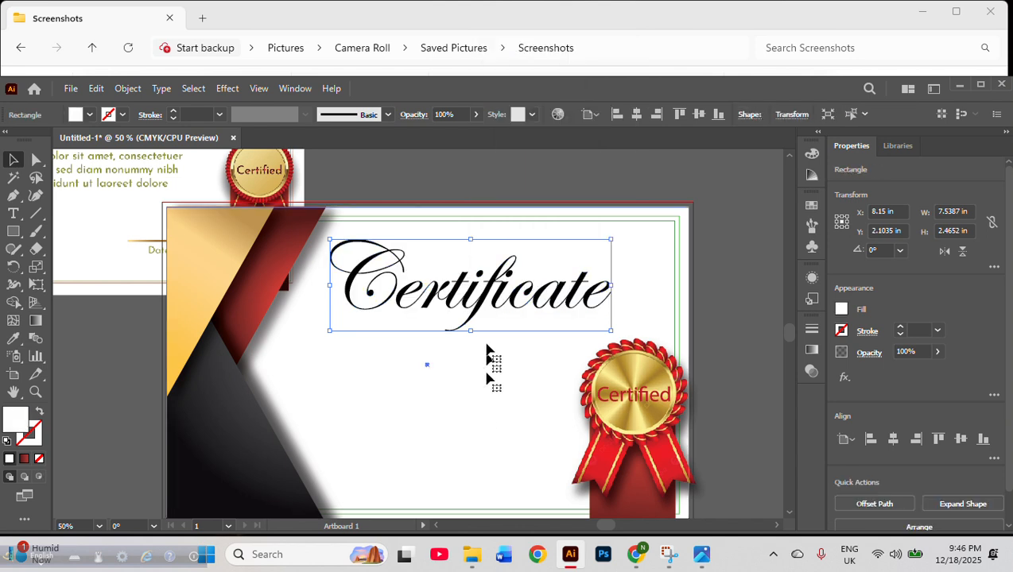
Try moving the letter "c" out of the "Certificate" heading to below the word, and undo the move
drag(520, 296, 505, 364)
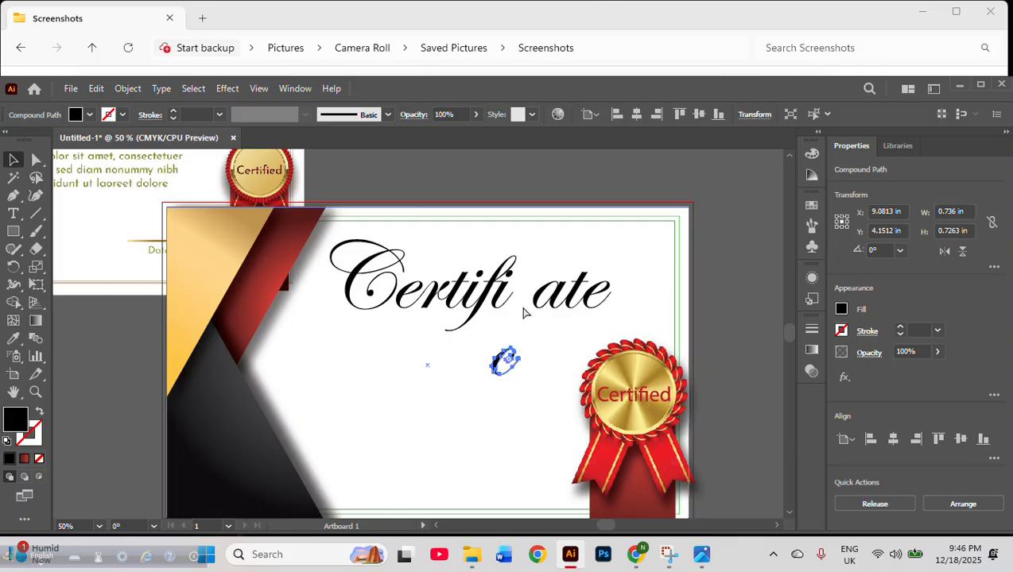
key(ctrl+z)
click(713, 326)
scroll(713, 326, down, 1)
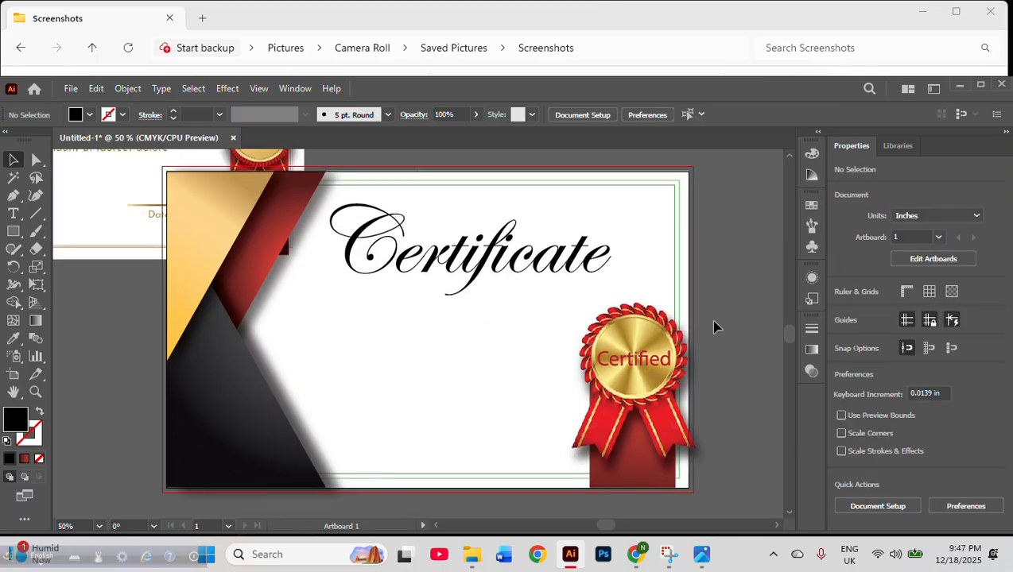
alt+scroll(713, 326, down, 1)
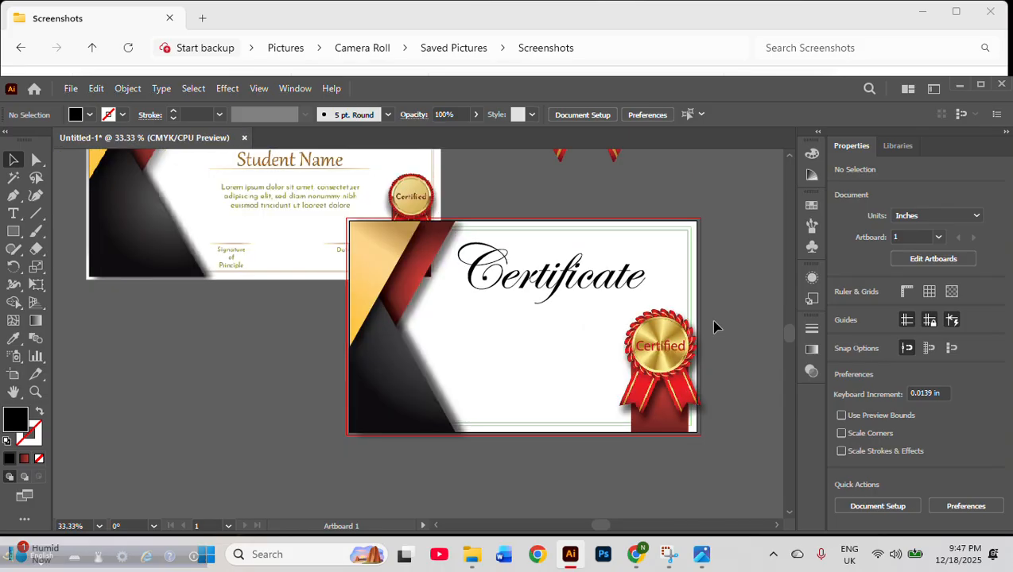
scroll(714, 326, up, 1)
alt+scroll(713, 326, down, 1)
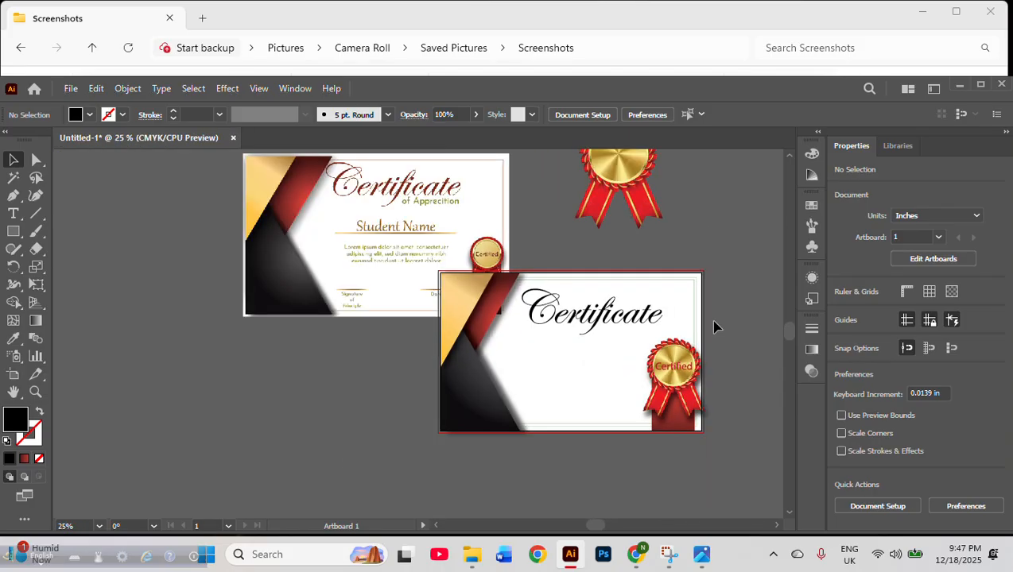
scroll(714, 326, up, 2)
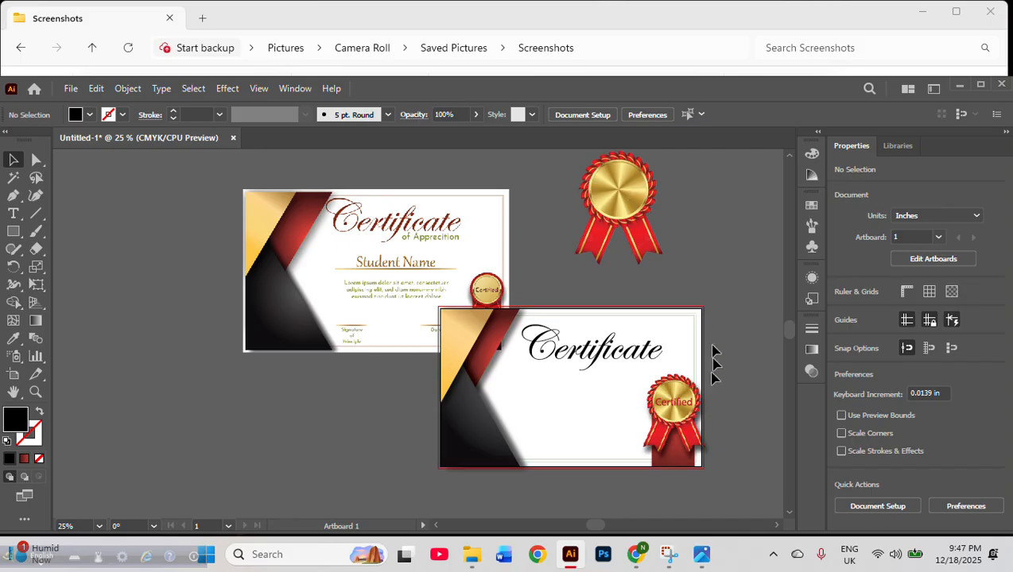
Switch to the Google Meet call to view the meeting, and return to Illustrator
mouse_move(634, 554)
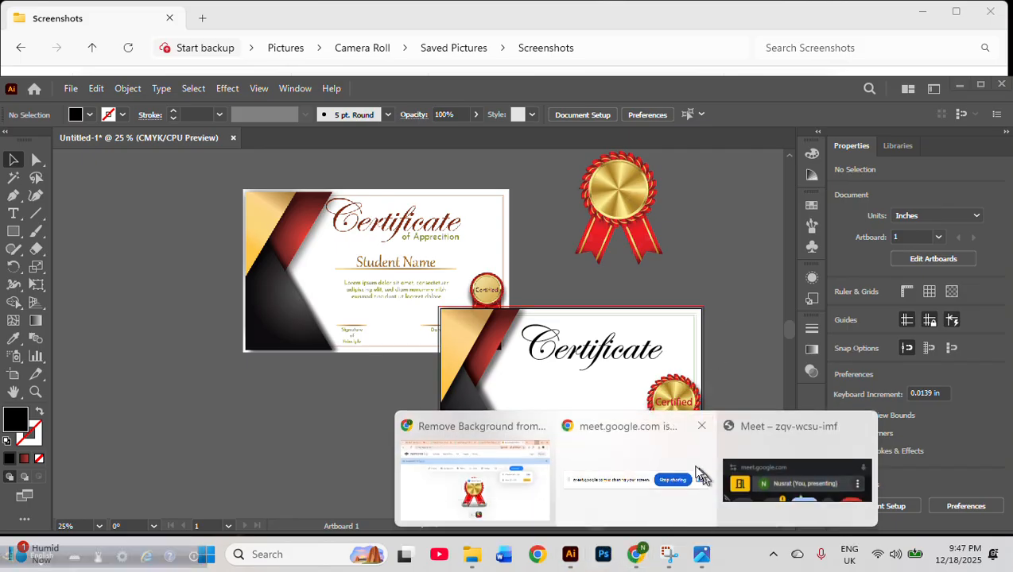
click(768, 455)
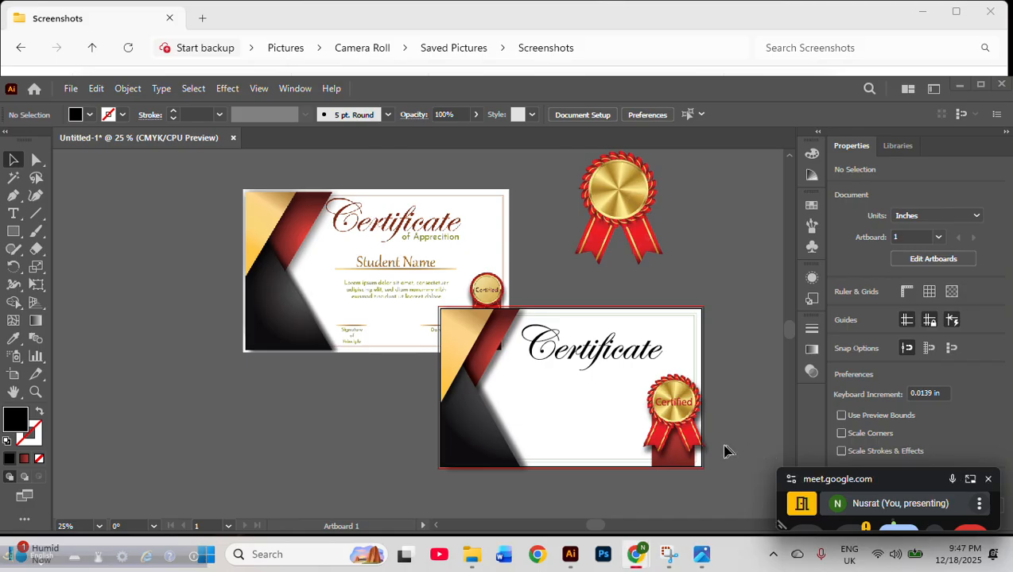
click(970, 479)
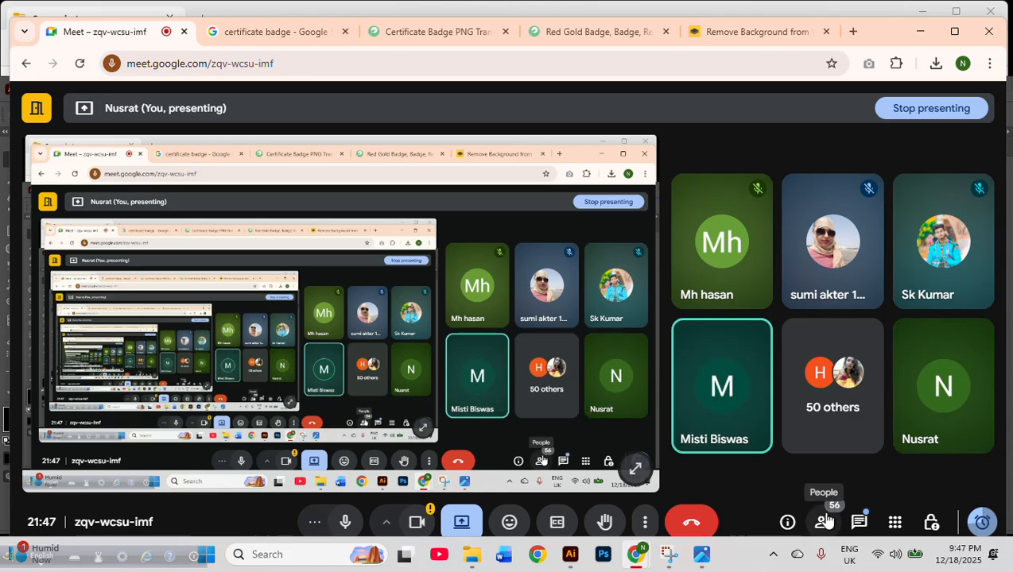
mouse_move(747, 437)
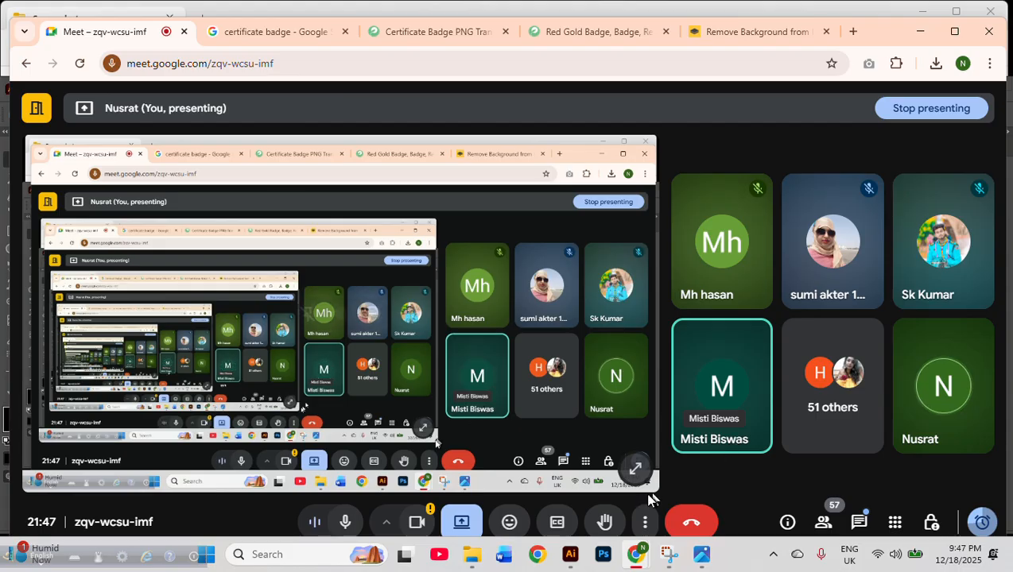
mouse_move(573, 566)
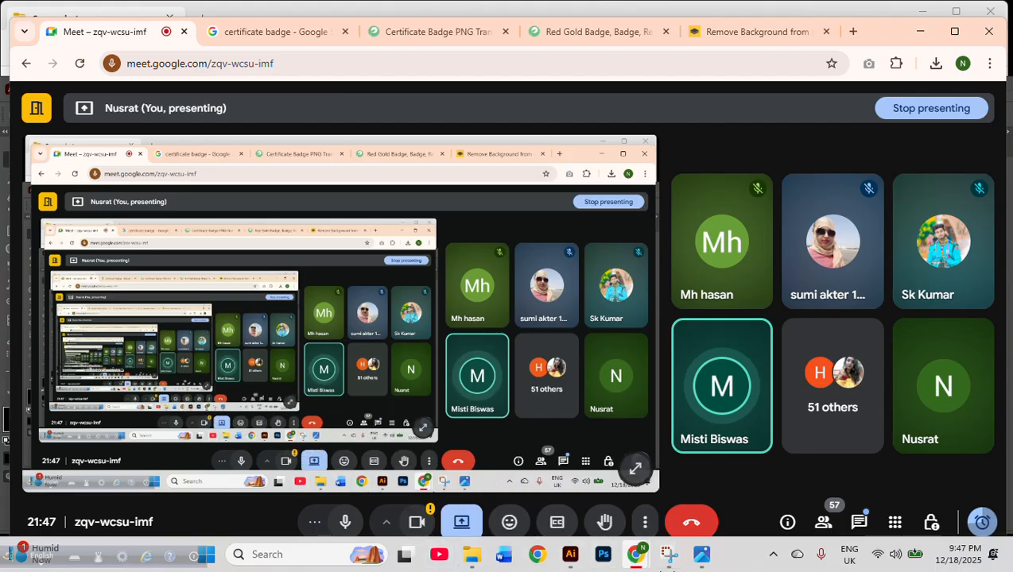
click(582, 550)
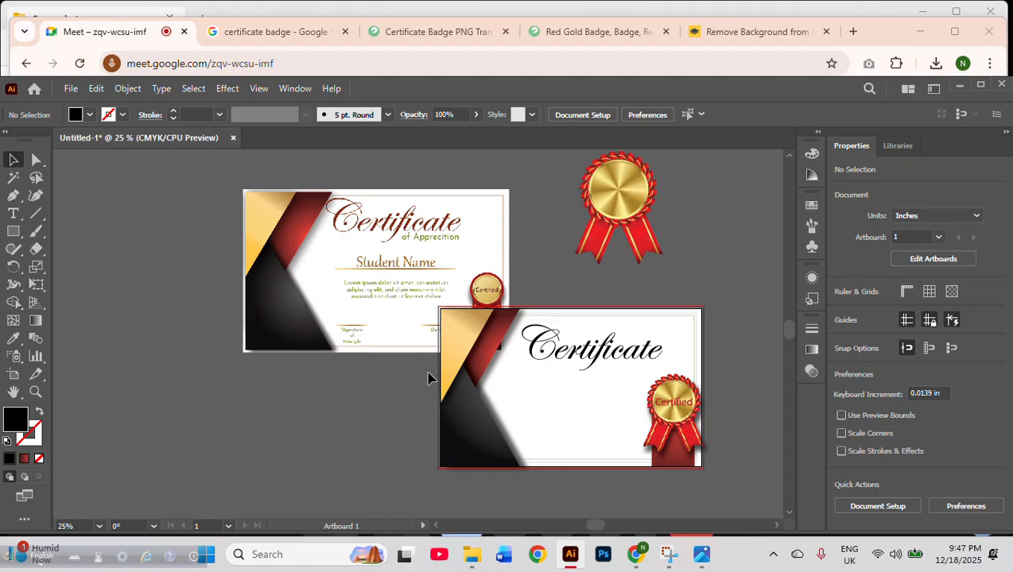
Examine the artboard's "Certificate" heading, medal badge and ribbon panel up close
scroll(528, 412, up, 2)
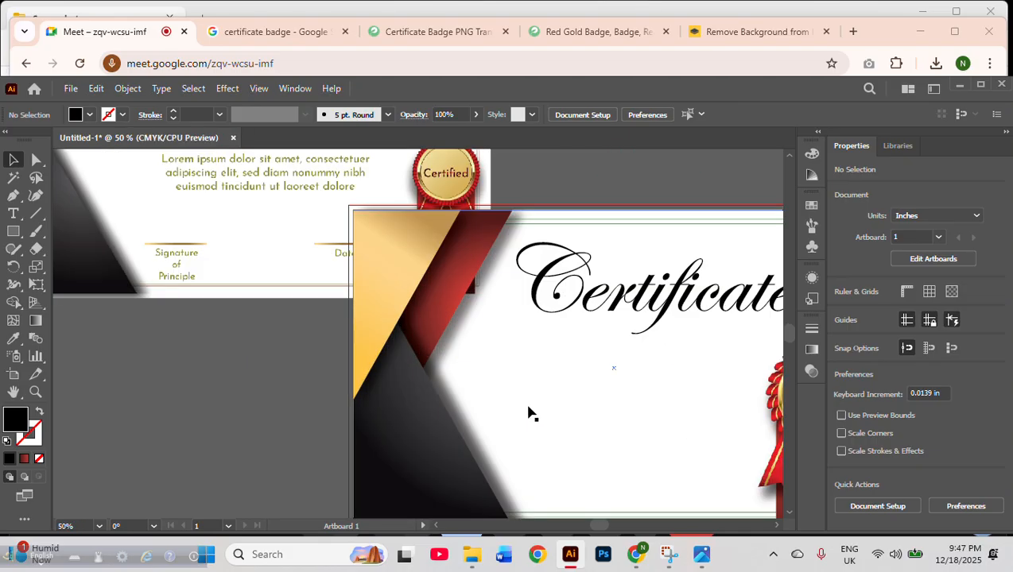
scroll(529, 411, down, 1)
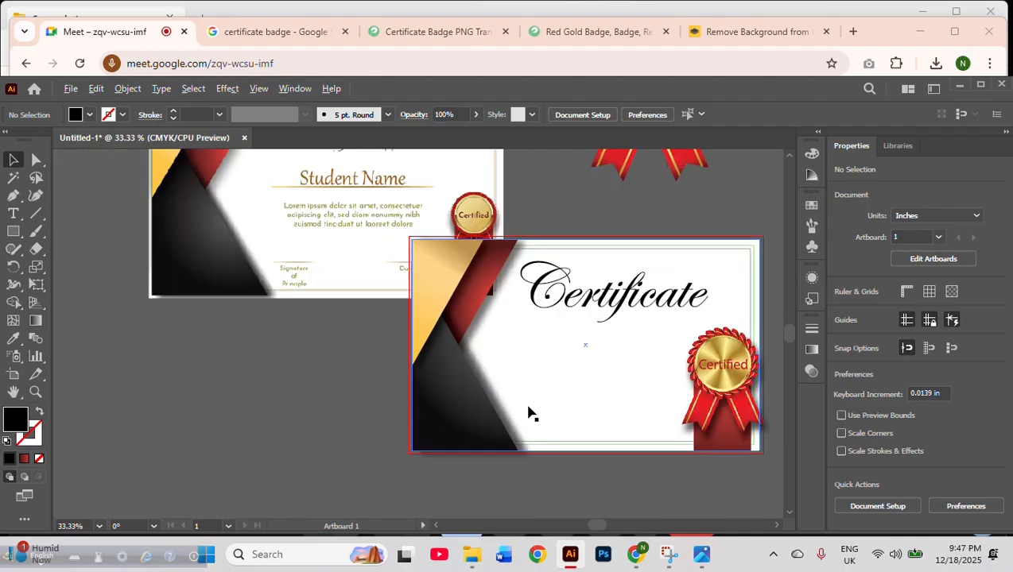
click(777, 525)
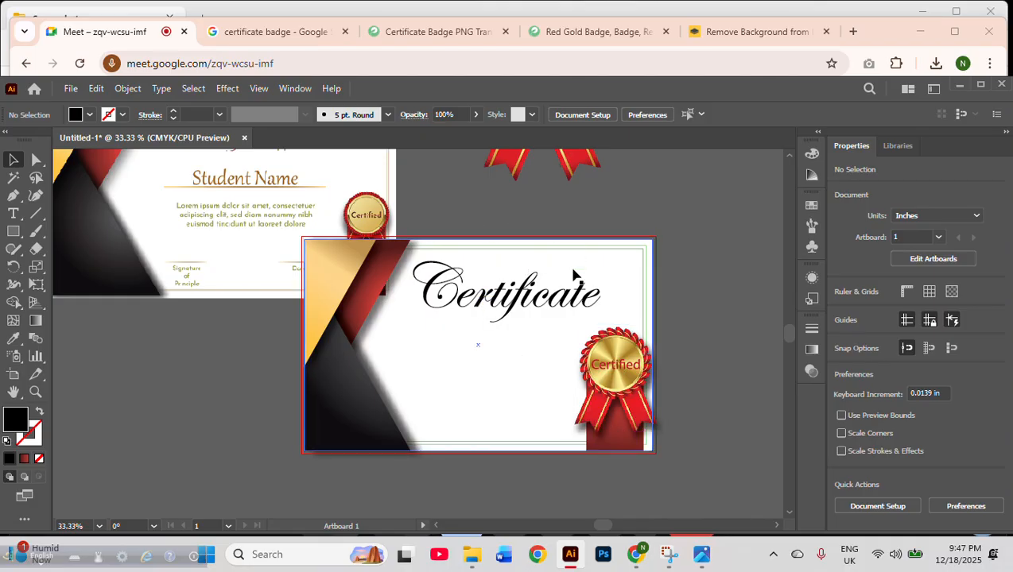
scroll(574, 275, up, 2)
scroll(633, 373, down, 3)
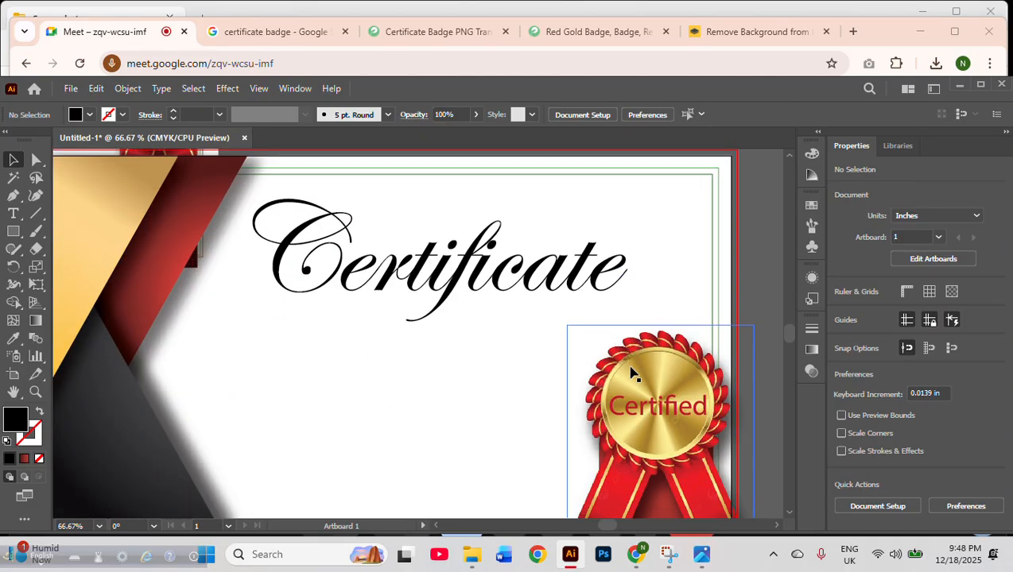
scroll(689, 440, up, 2)
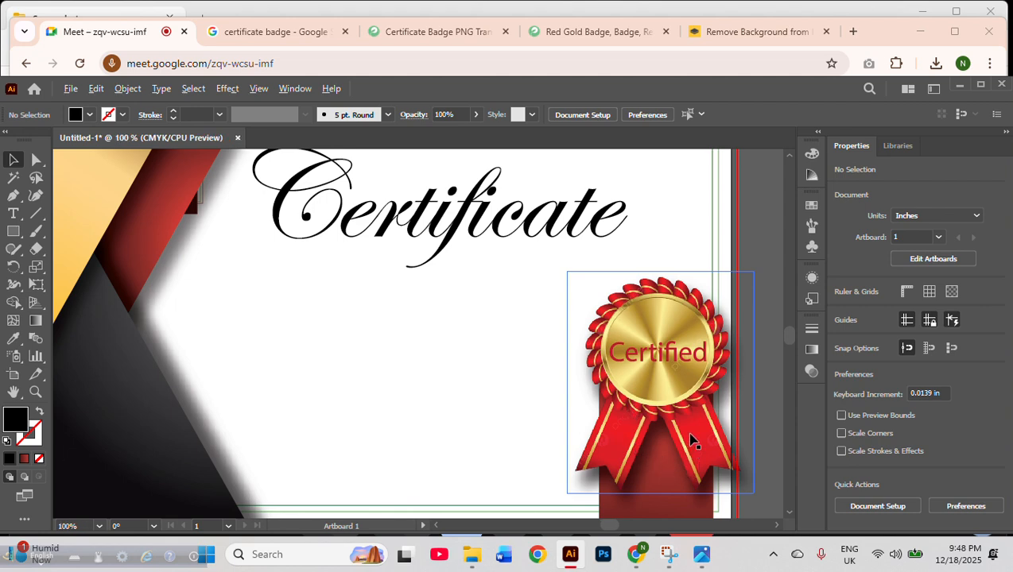
scroll(691, 440, down, 1)
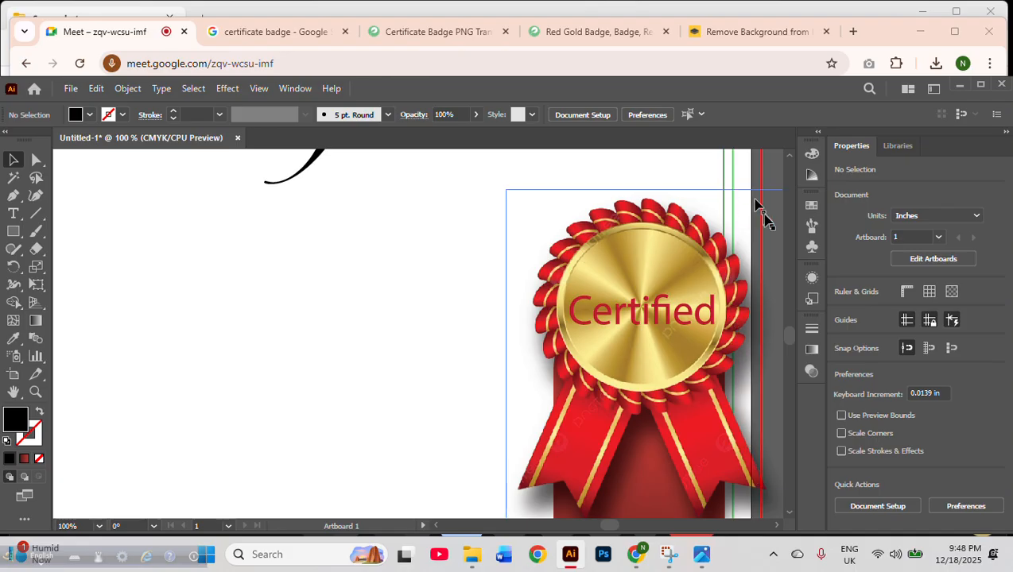
scroll(760, 219, up, 5)
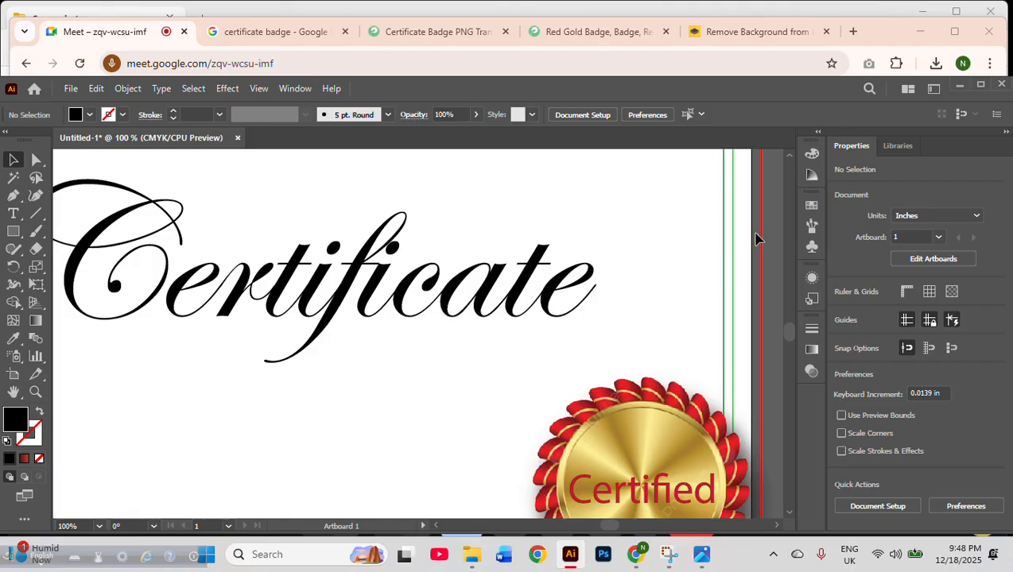
scroll(755, 236, down, 8)
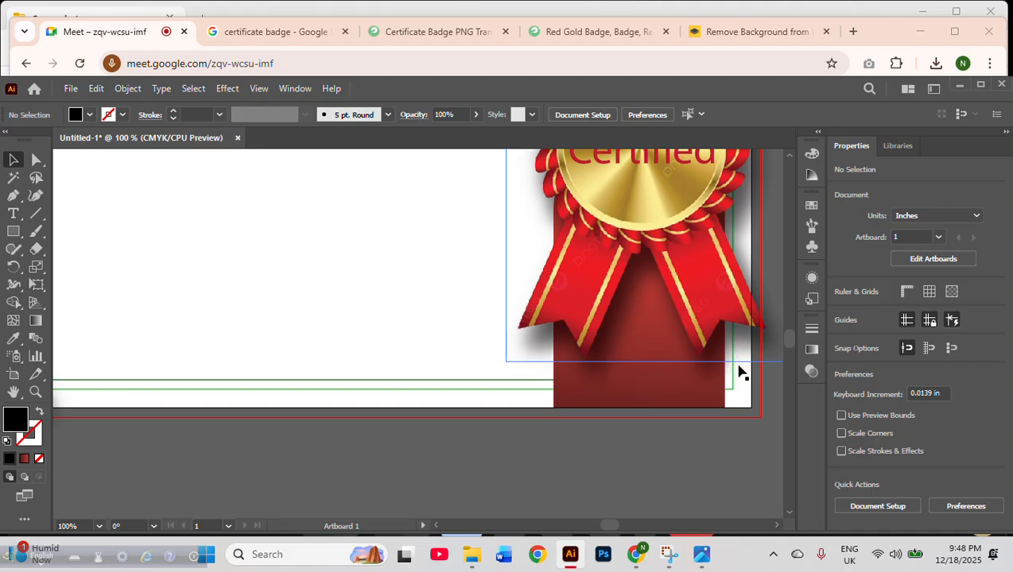
Switch to the Google Meet call and dismiss the notice about the remaining call time
scroll(740, 370, up, 3)
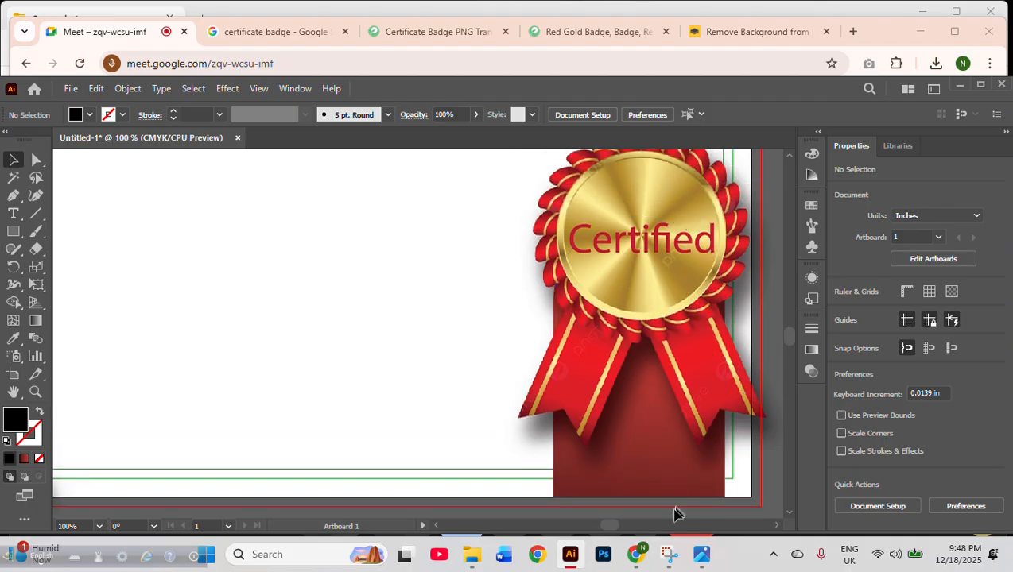
mouse_move(635, 568)
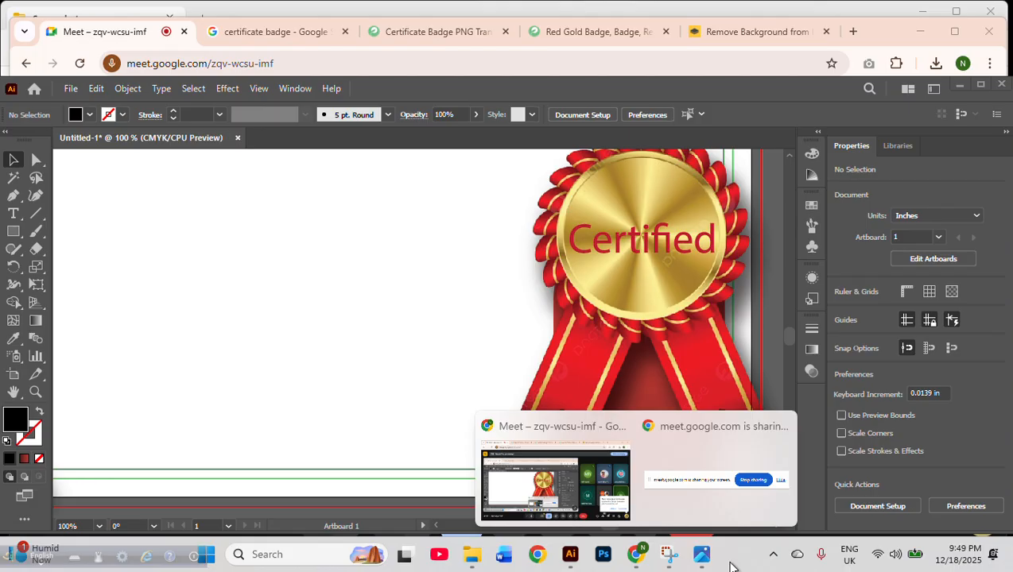
click(550, 465)
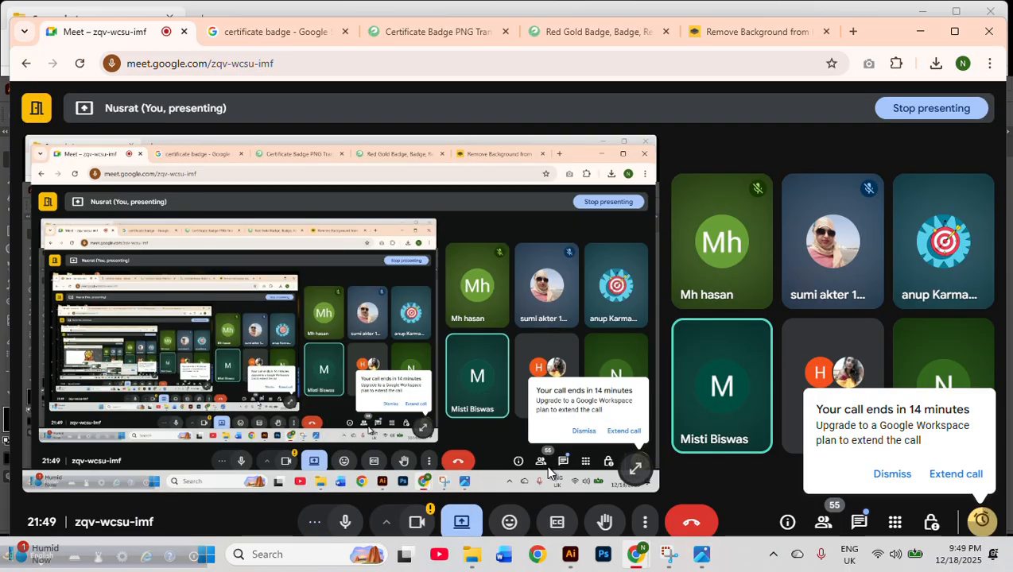
click(889, 474)
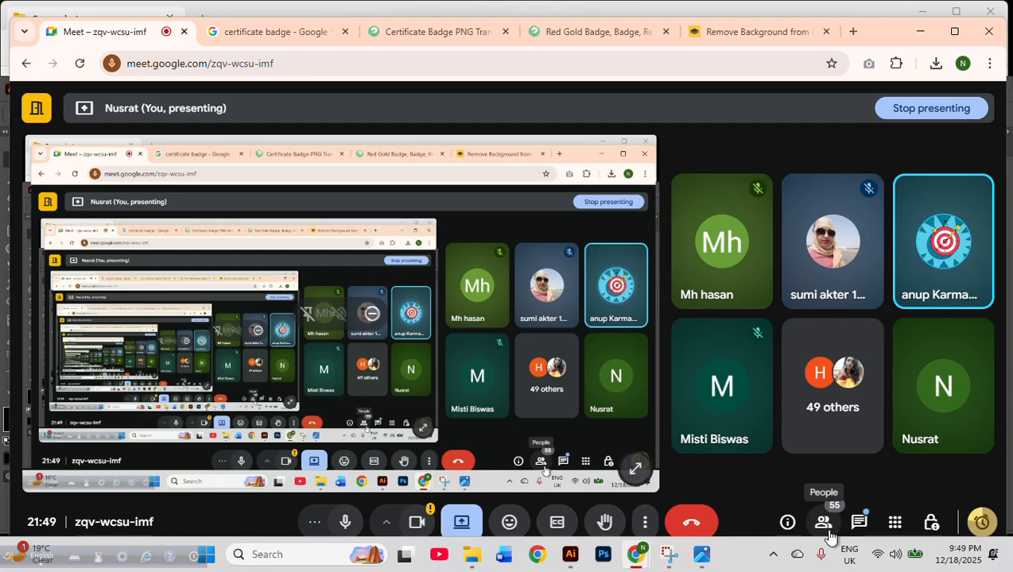
Close the background-removal page and both badge image pages in the browser, keeping the meeting and the "certificate badge" search open
click(820, 33)
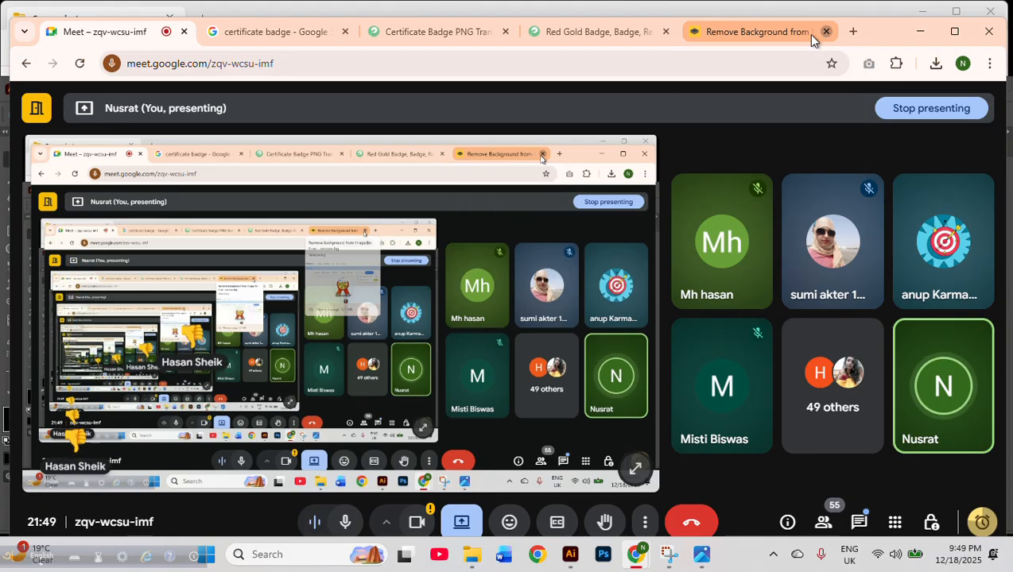
click(717, 32)
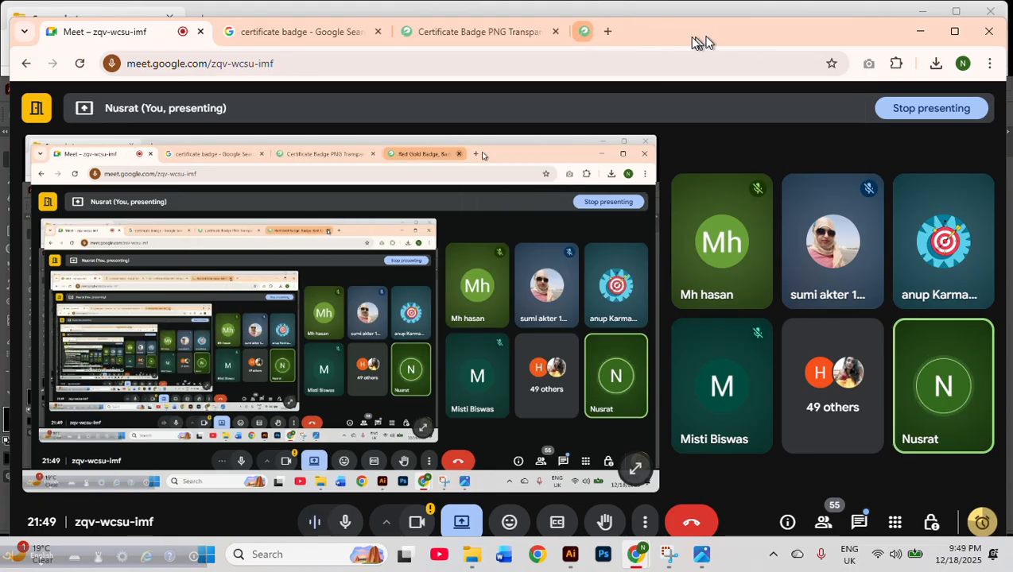
click(555, 33)
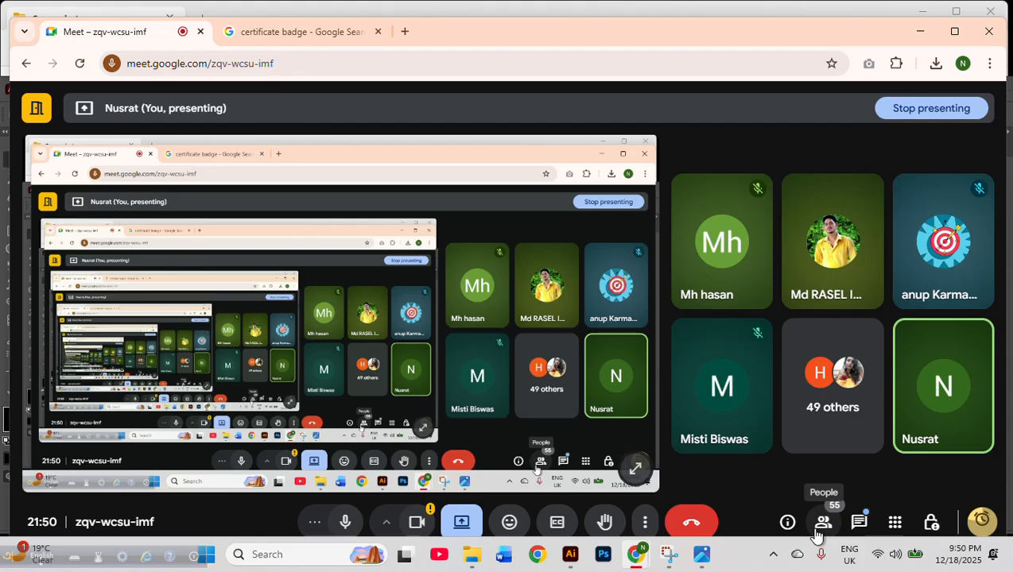
View the meeting's participant list and close it, and switch to the Snipping Tool
click(817, 537)
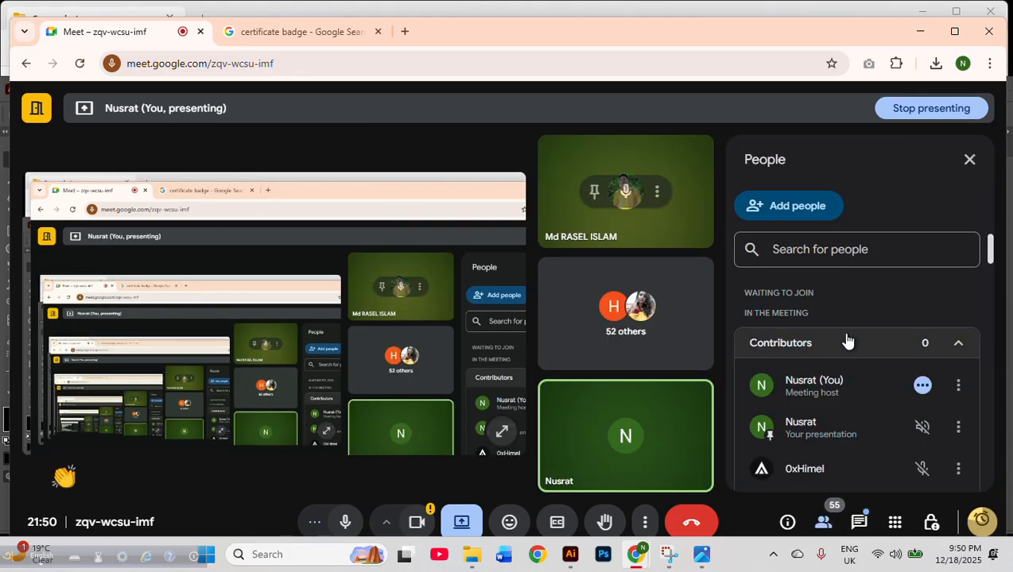
click(969, 160)
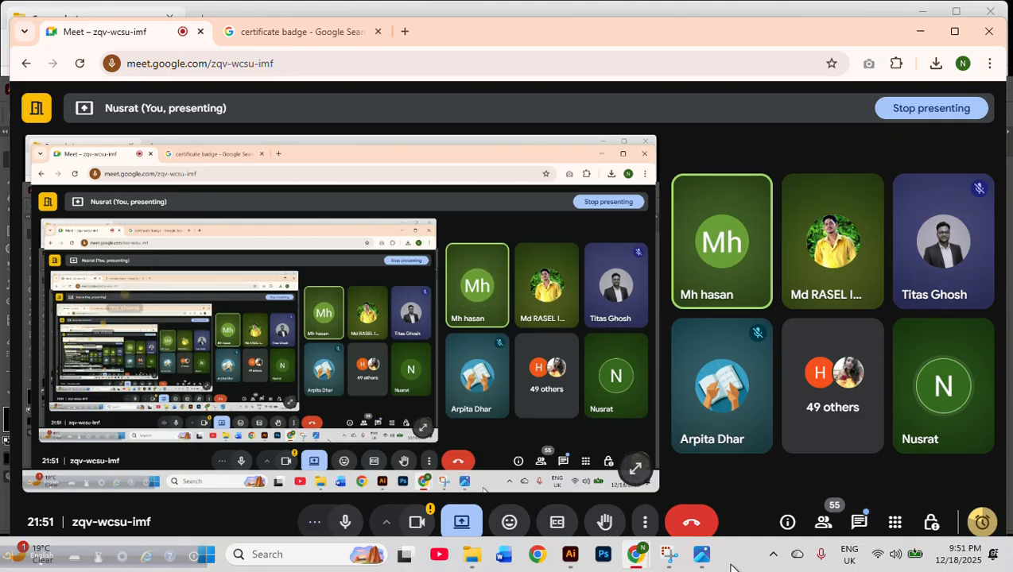
click(680, 565)
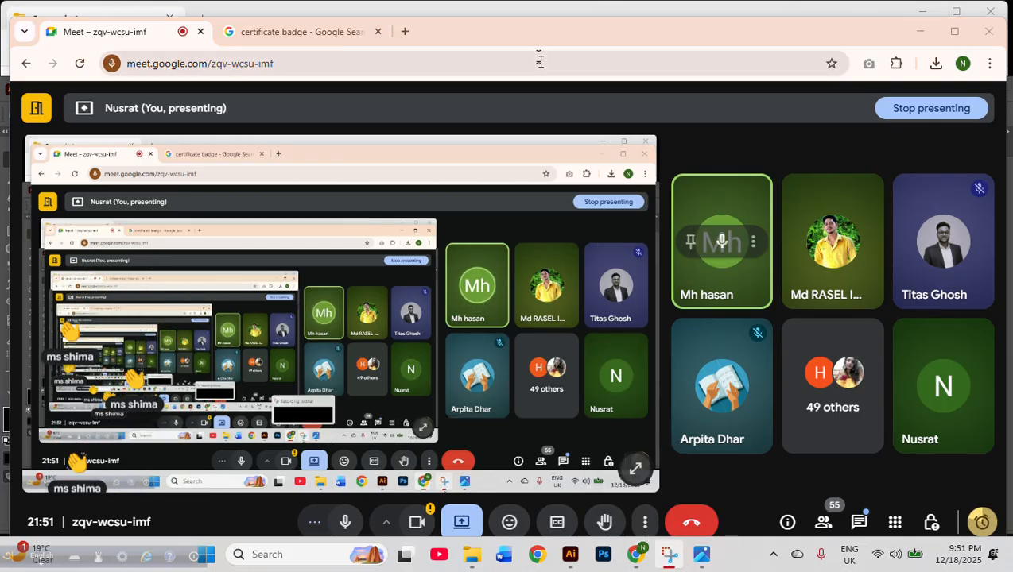